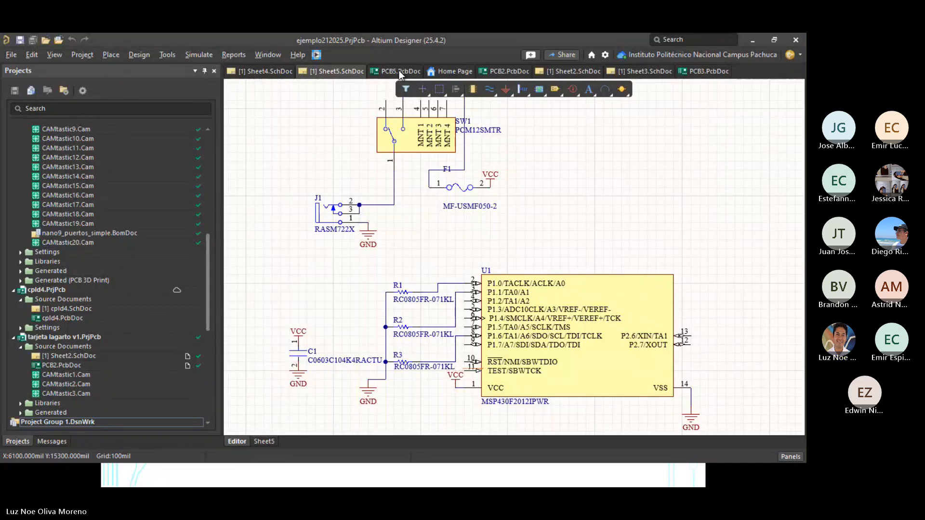
Step: Open the PCB5.PcbDoc layout and switch the board from the 3D view to the 2D view
click(399, 70)
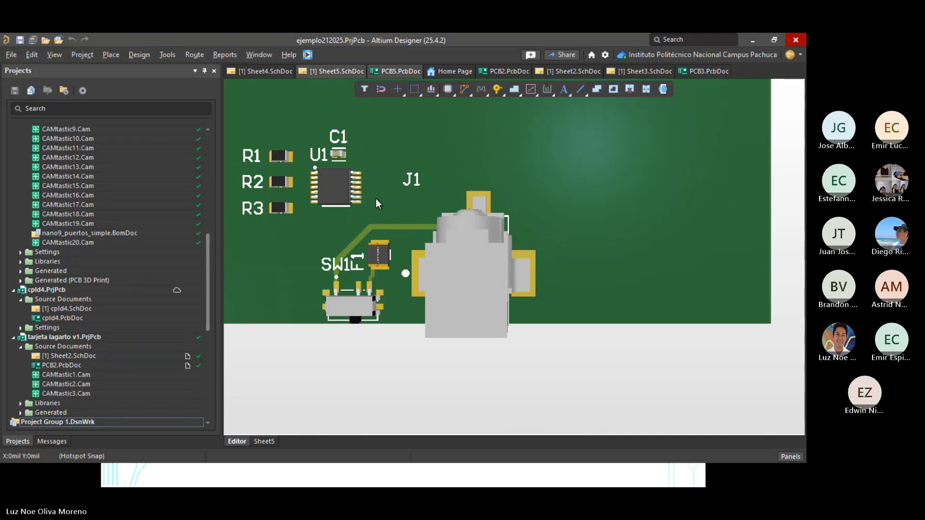
ctrl+scroll(376, 198, down, 3)
ctrl+scroll(375, 198, up, 2)
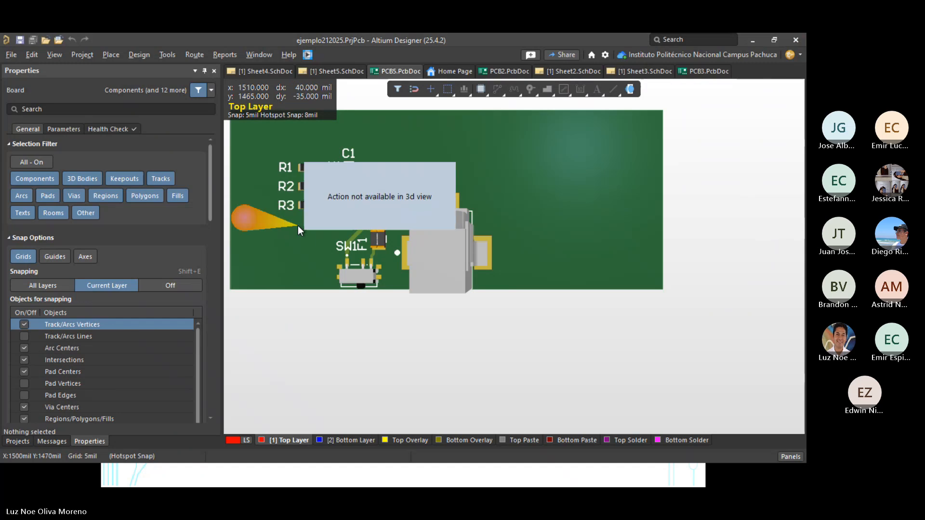
right_drag(299, 233, 311, 307)
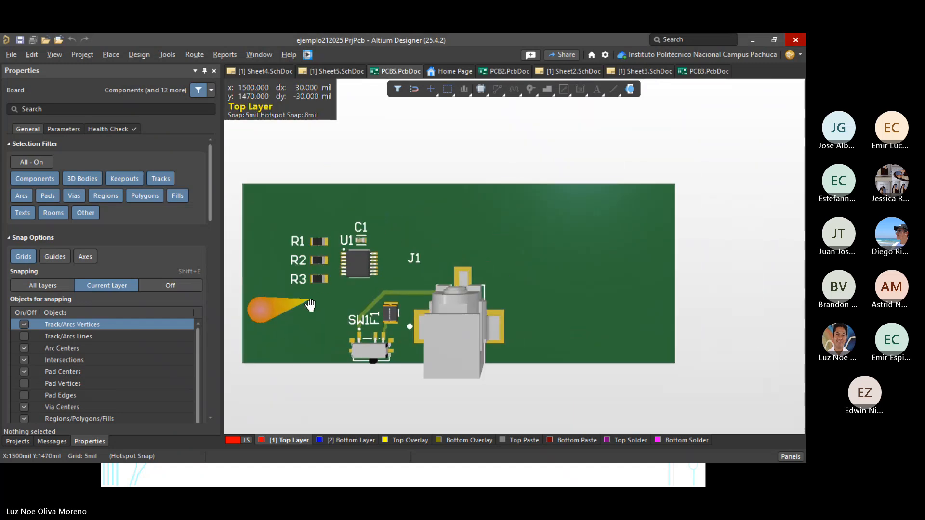
key(2)
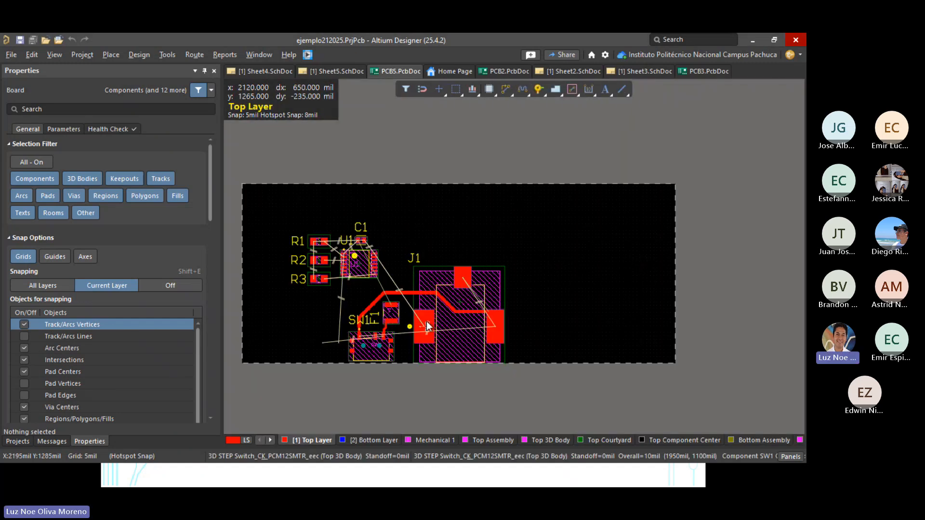
Step: Examine the tracks already routed on the top layer between connector J1, switch SW1 and fuse F1
ctrl+scroll(366, 389, up, 5)
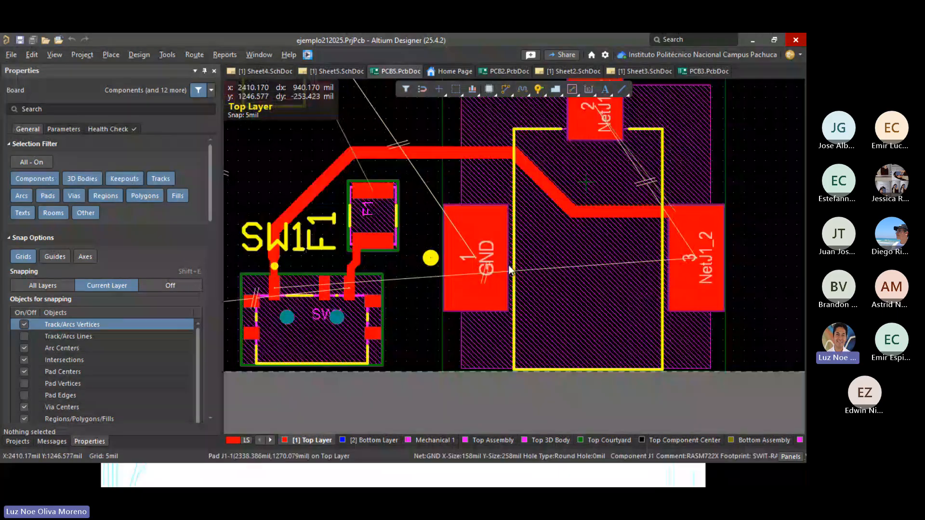
ctrl+scroll(323, 275, up, 4)
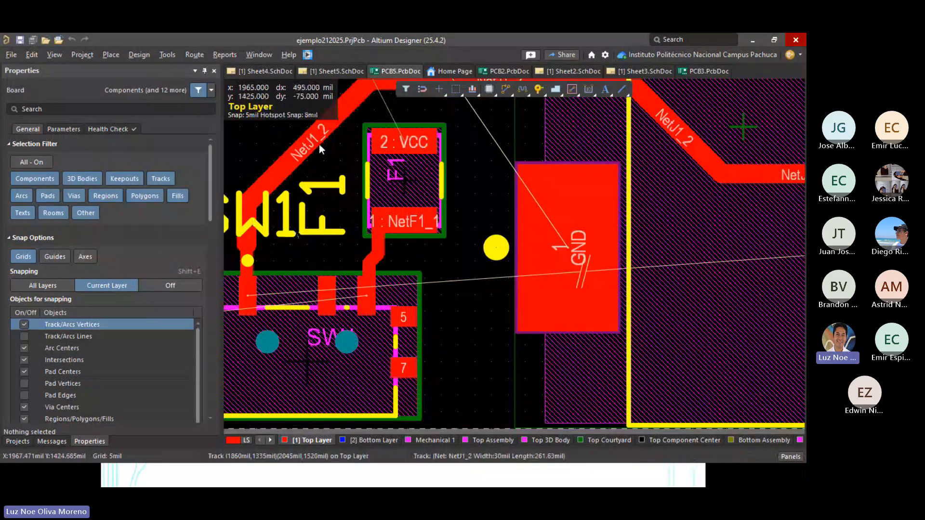
ctrl+scroll(319, 144, down, 3)
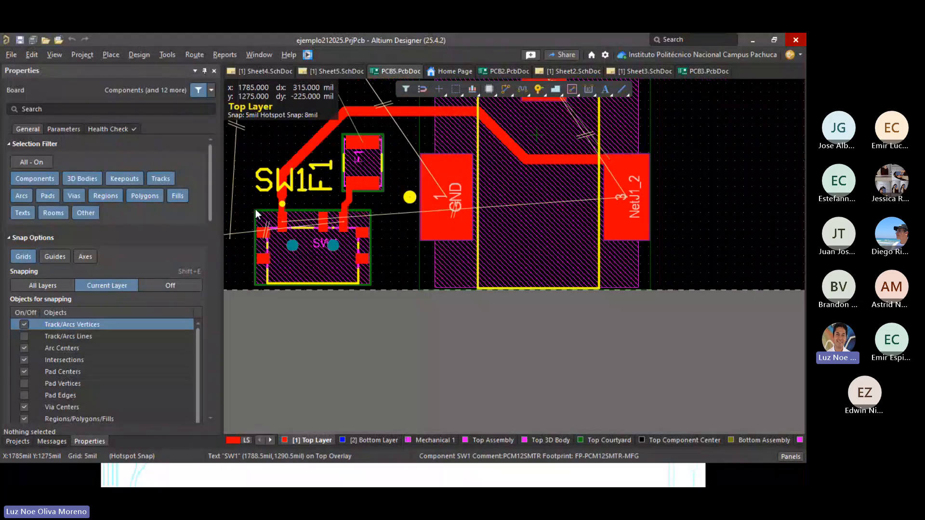
scroll(378, 163, down, 3)
scroll(379, 164, up, 4)
ctrl+scroll(379, 164, up, 3)
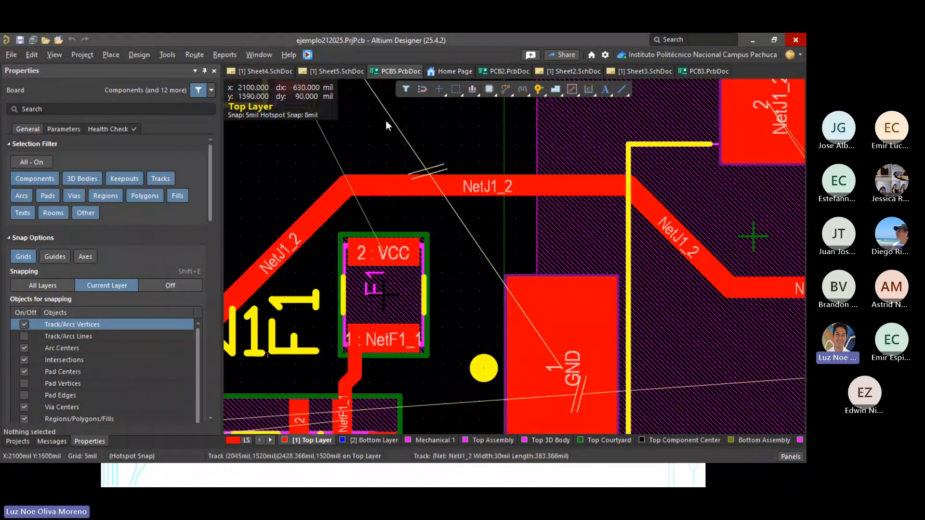
Step: Review the Sheet5 schematic connections of SW1, F1, J1, C1, resistors R1 to R3 and U1
click(348, 71)
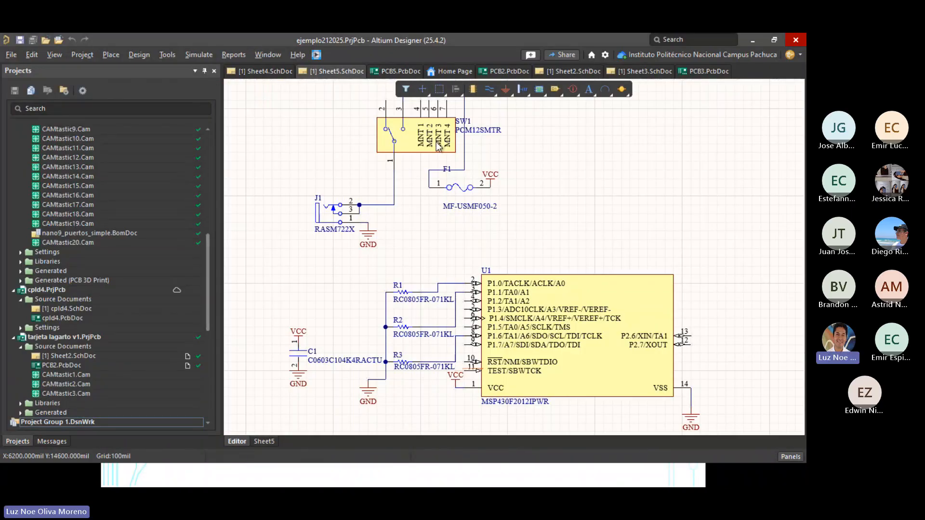
ctrl+scroll(466, 219, up, 3)
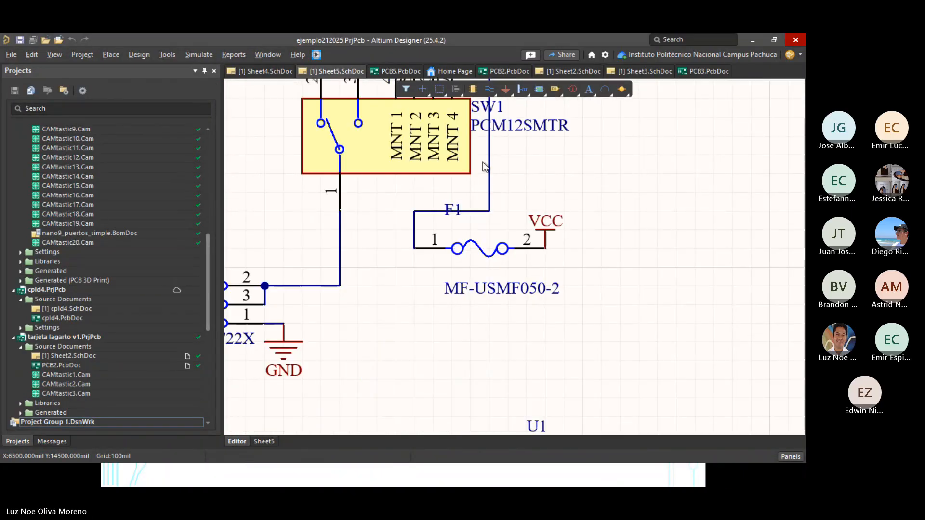
ctrl+scroll(551, 303, down, 3)
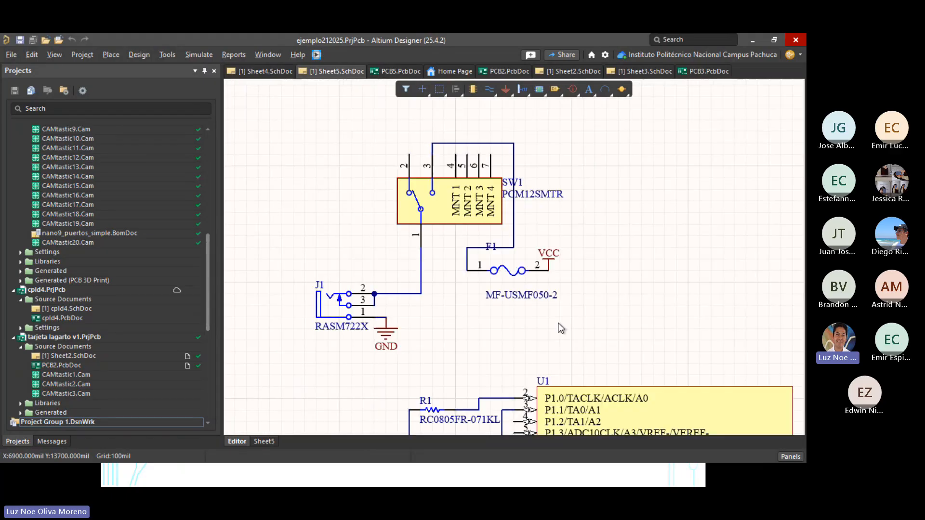
right_drag(546, 334, 560, 106)
right_drag(376, 172, 186, 223)
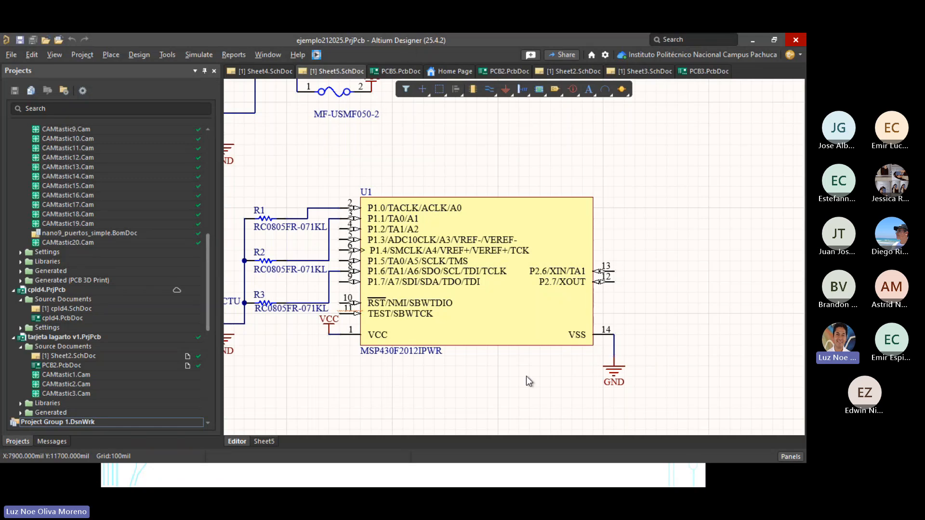
right_drag(355, 167, 652, 143)
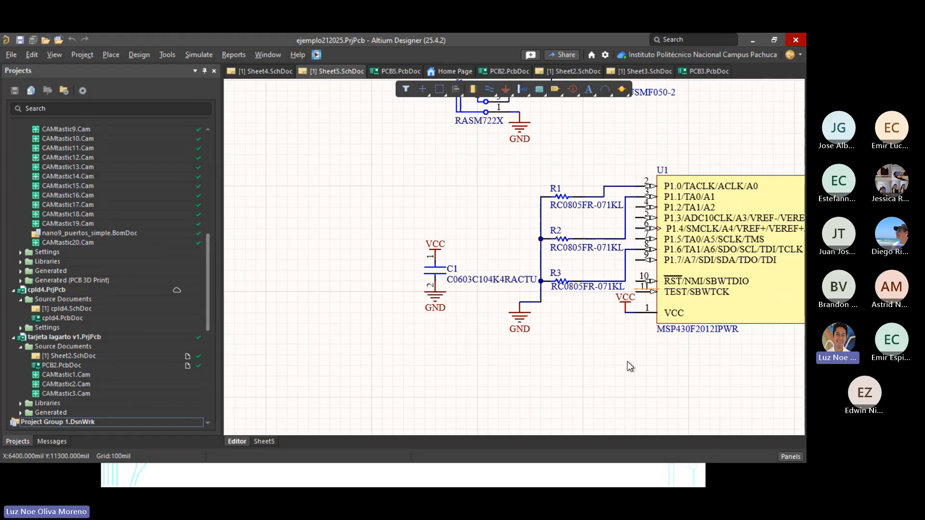
right_drag(627, 364, 461, 354)
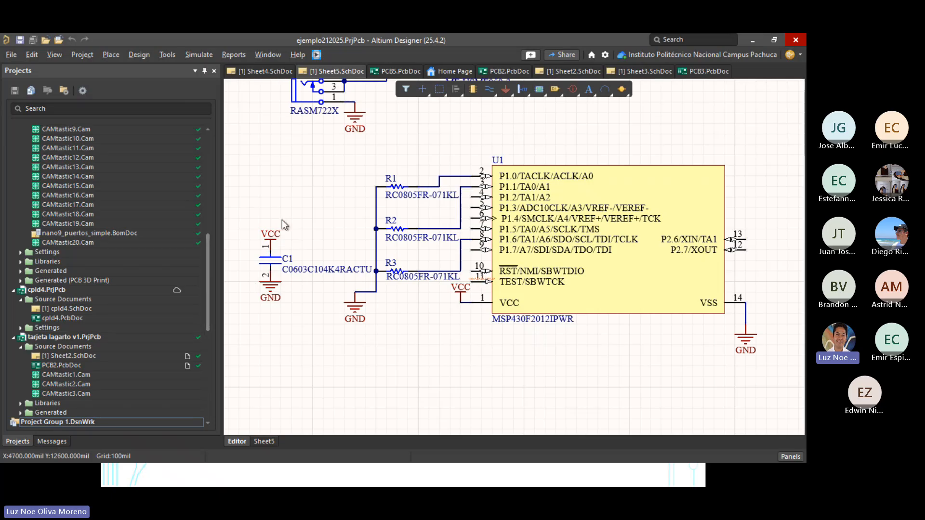
Step: In the PCB5 layout, try capacitor C1 below resistor R3 at about (1575, 1510) mil, rotated 180°
click(391, 74)
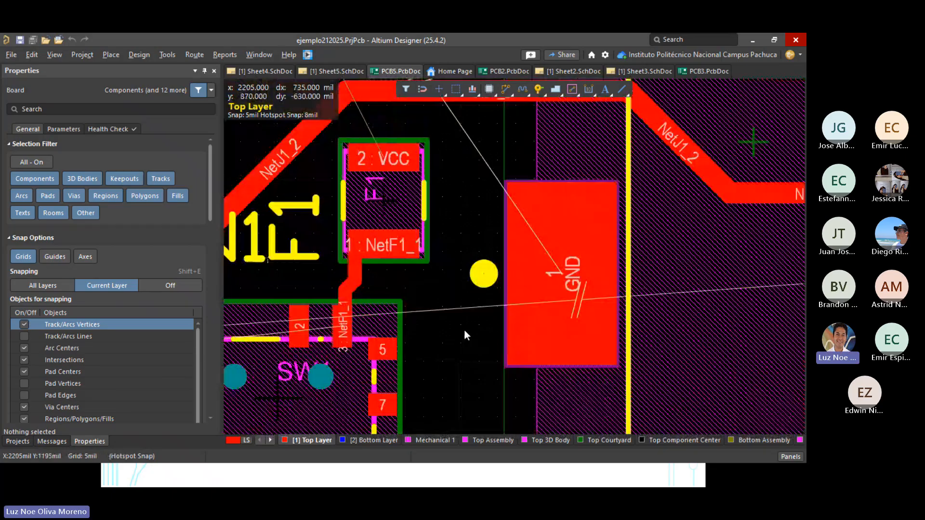
ctrl+scroll(464, 331, down, 4)
ctrl+scroll(387, 224, up, 4)
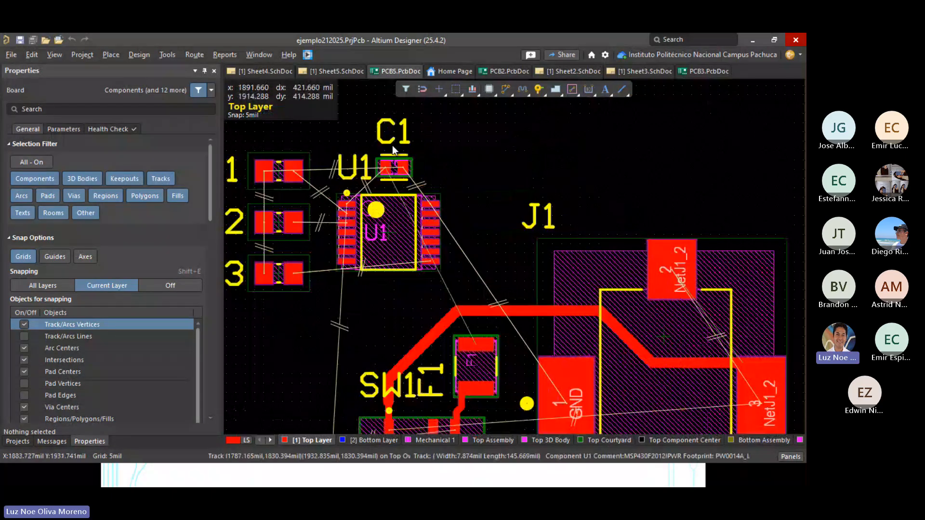
ctrl+scroll(357, 164, up, 3)
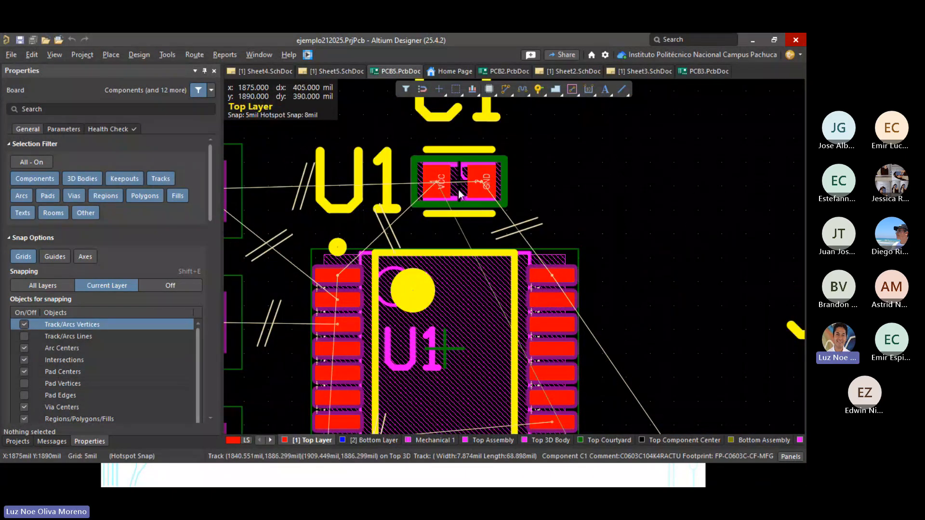
drag(458, 190, 299, 335)
key(space)
key(space)
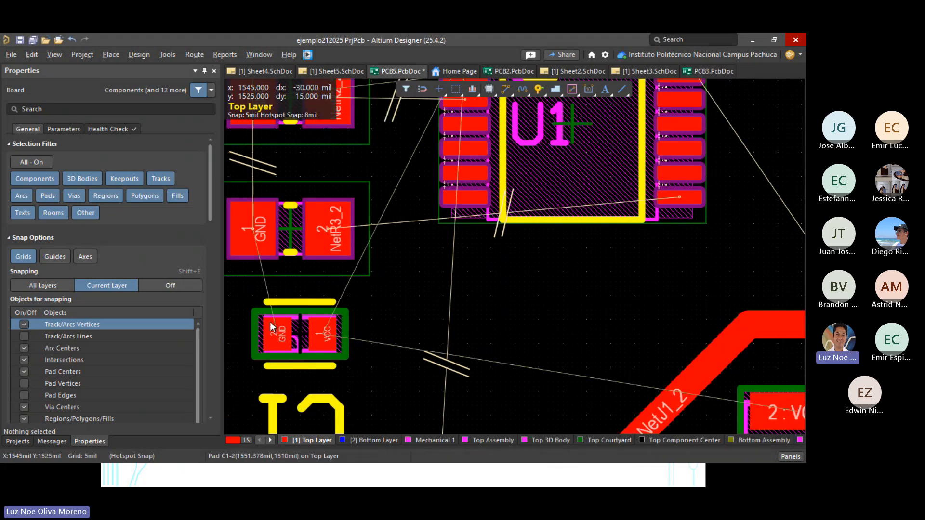
Step: Select U1 and examine the net assignments of its pads, especially the VCC and GND pads 1 and 14
ctrl+scroll(270, 322, down, 2)
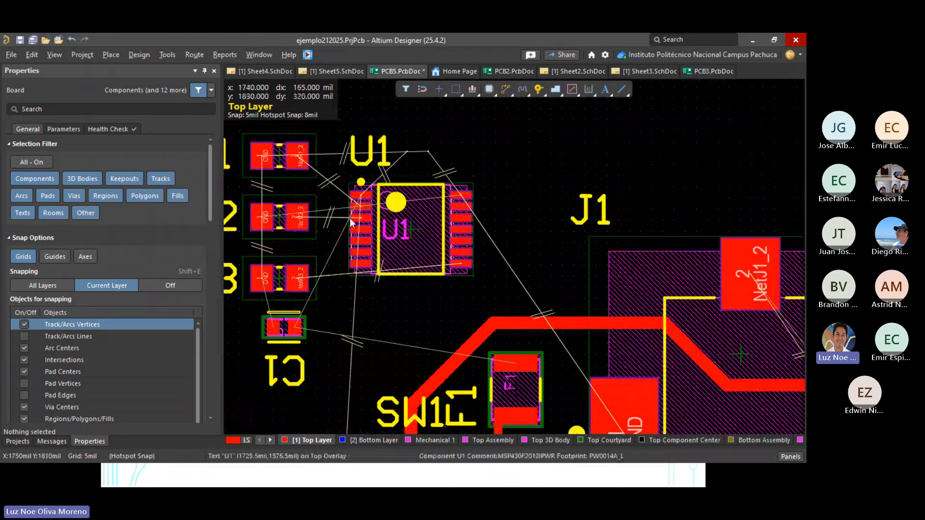
click(377, 187)
ctrl+scroll(370, 200, up, 2)
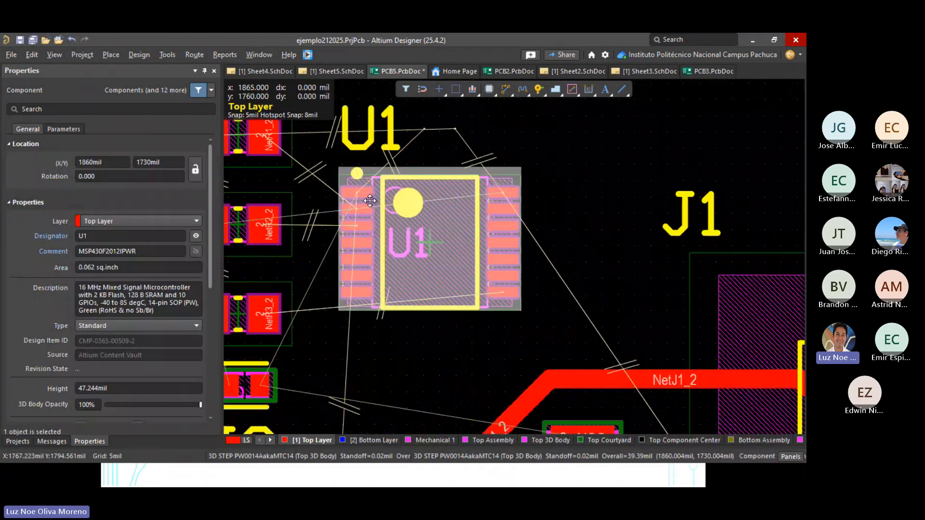
ctrl+scroll(370, 200, up, 3)
ctrl+scroll(337, 210, down, 4)
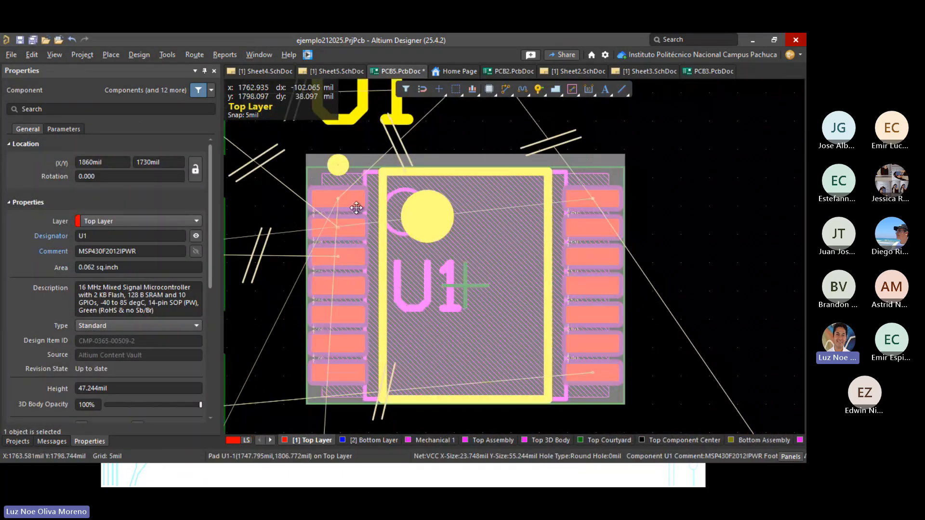
ctrl+scroll(453, 184, up, 5)
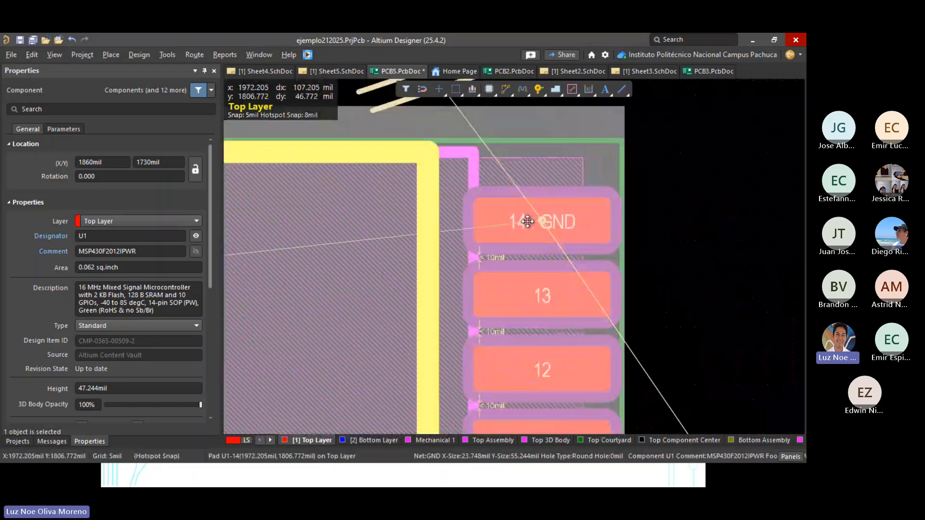
ctrl+scroll(580, 202, down, 4)
Step: Place capacitor C1 back above U1 at about (1865, 1905) mil and move the U1 designator farther away from C1
drag(271, 412, 467, 165)
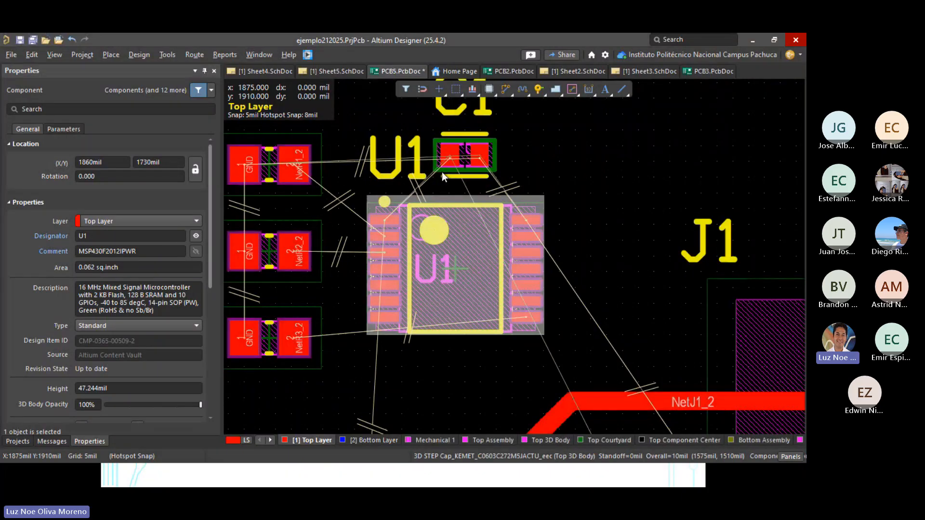
ctrl+scroll(434, 126, up, 4)
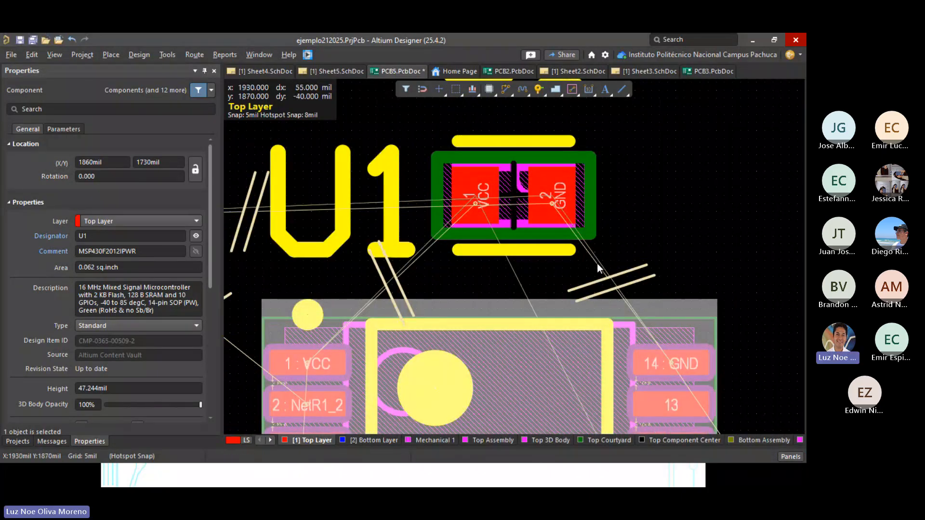
right_drag(468, 285, 521, 300)
scroll(405, 227, down, 3)
scroll(332, 204, up, 3)
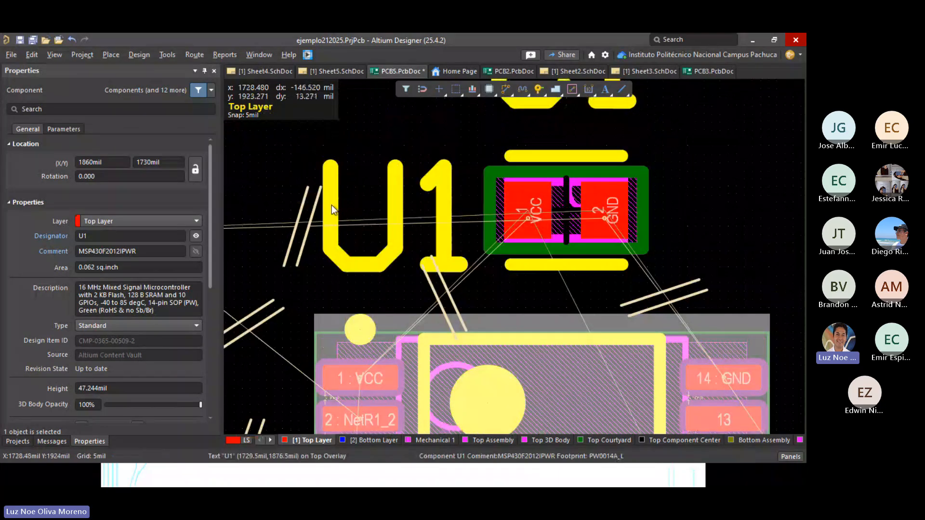
drag(392, 223, 304, 120)
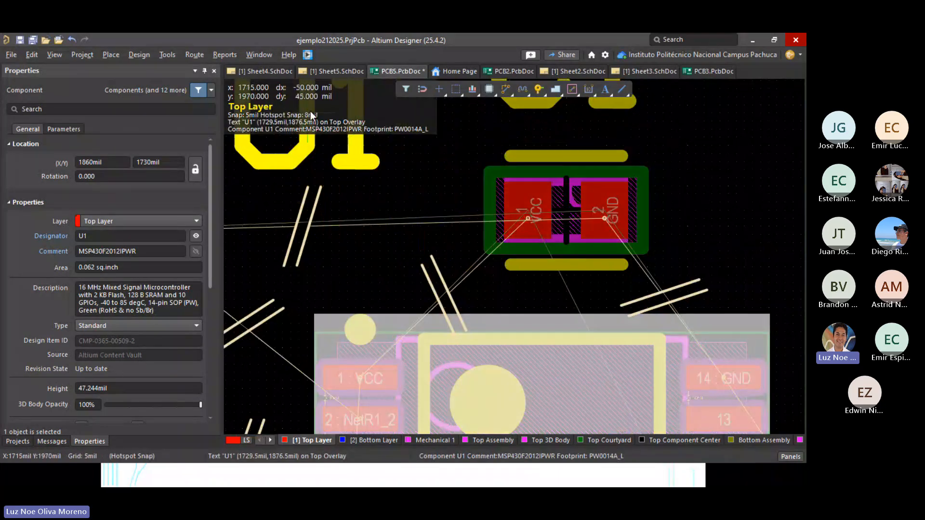
drag(554, 215, 538, 224)
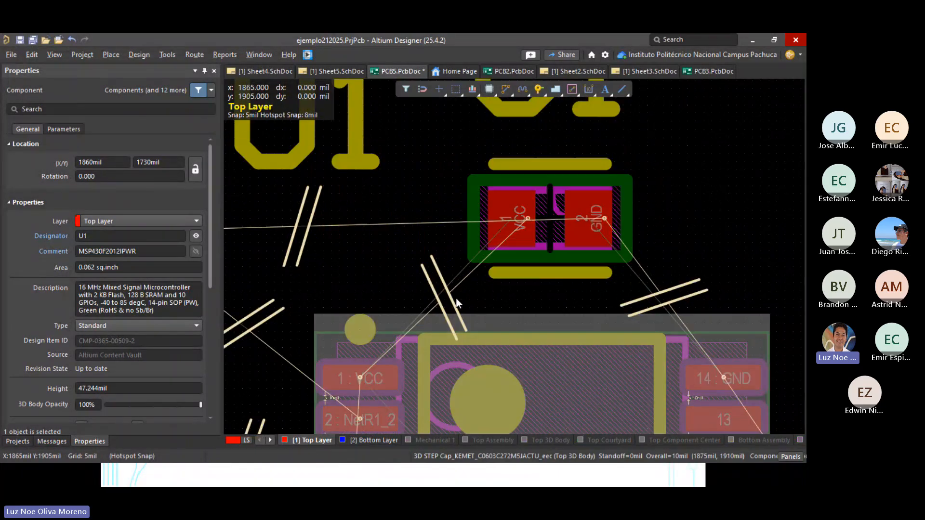
Step: Check which U1 pins resistors R1, R2 and R3 connect to, comparing the PCB5 layout with the Sheet5 schematic
scroll(597, 229, down, 3)
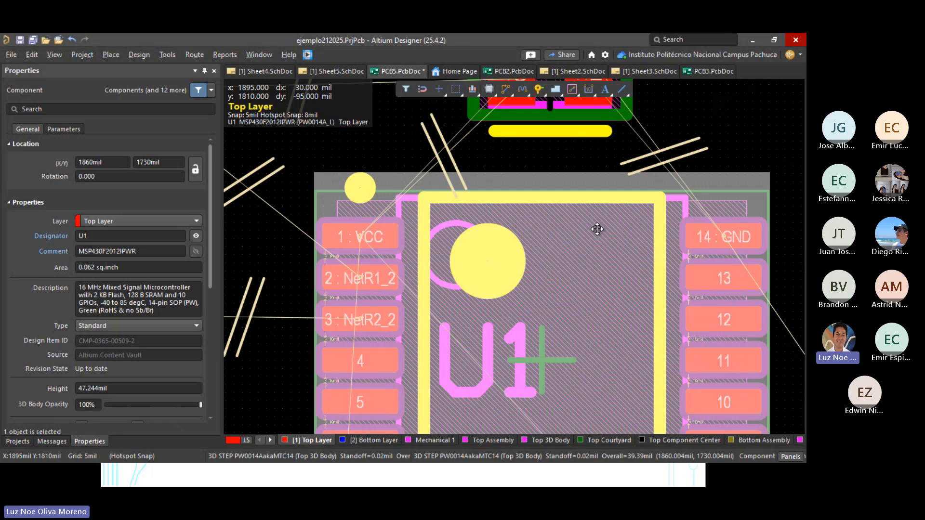
scroll(597, 229, down, 4)
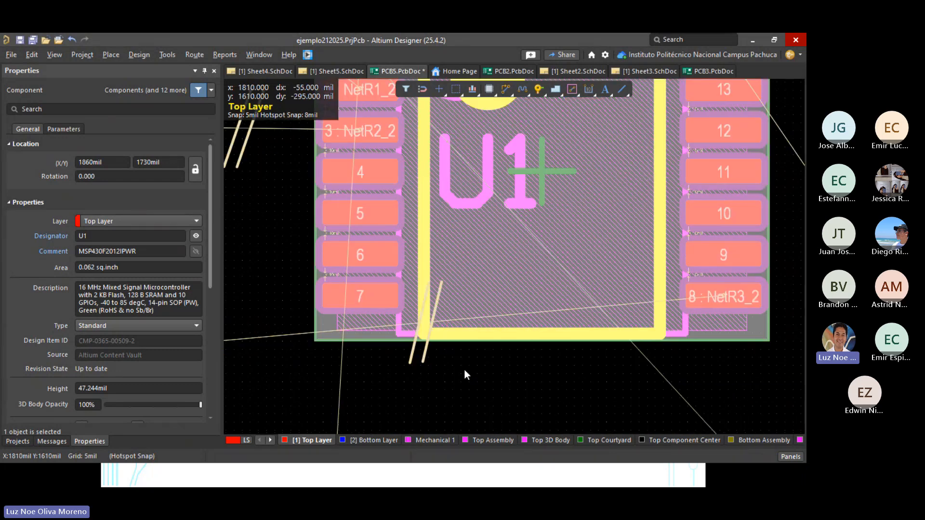
ctrl+scroll(465, 370, down, 6)
right_drag(536, 277, 525, 246)
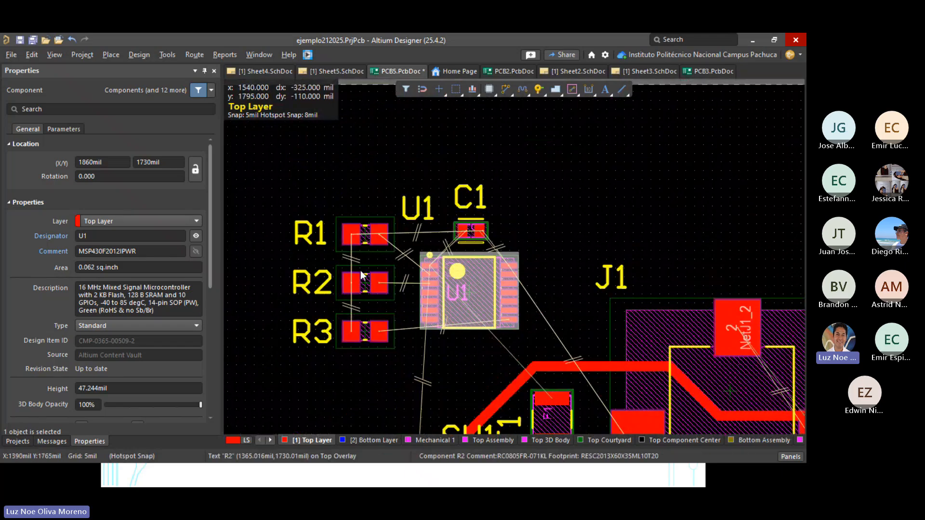
ctrl+scroll(360, 275, up, 4)
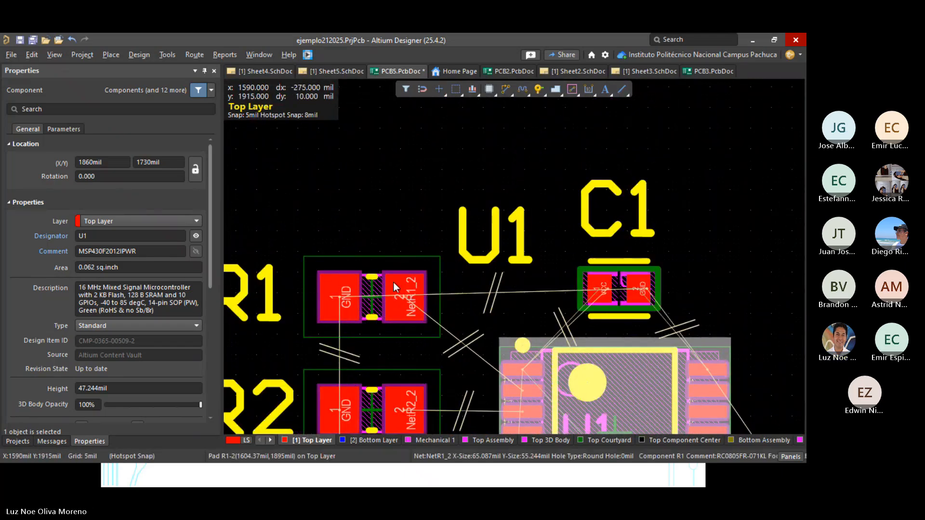
right_drag(317, 279, 434, 73)
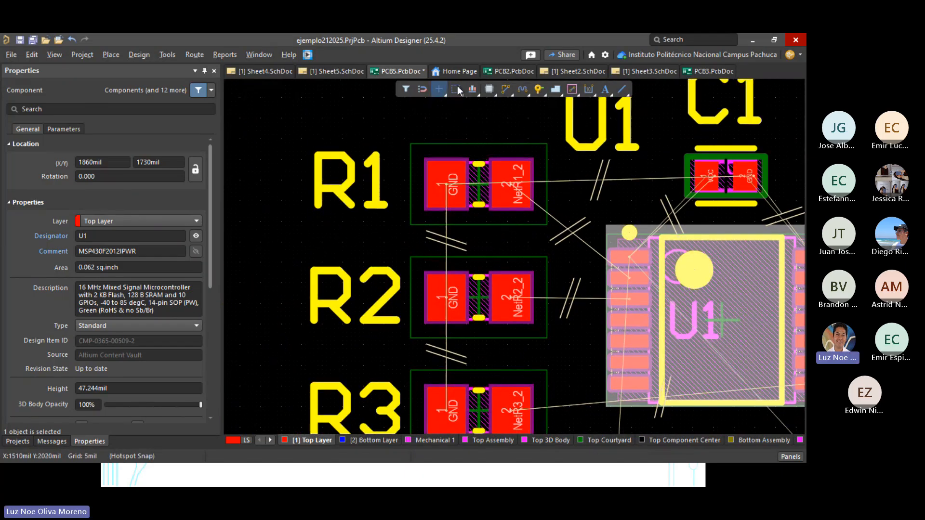
click(340, 72)
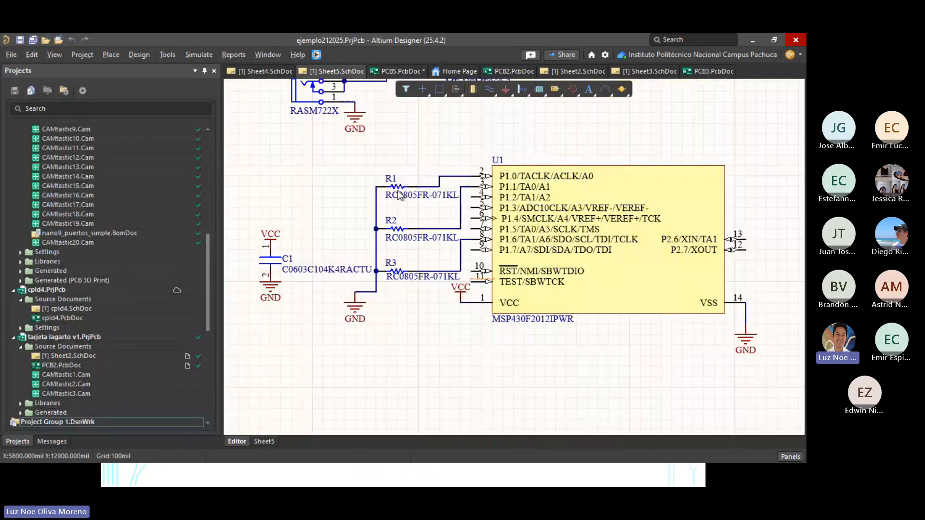
ctrl+scroll(387, 212, up, 2)
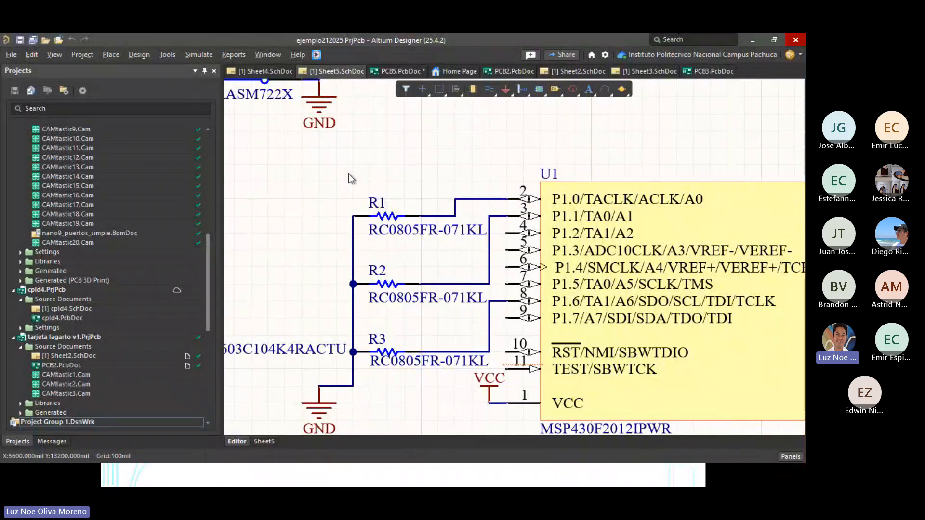
click(379, 76)
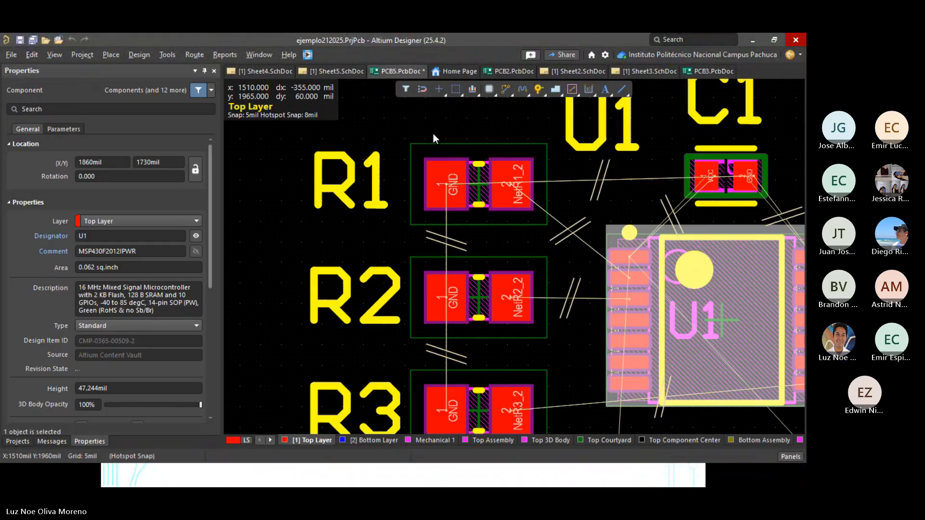
Step: Start interactive routing from R1 pad 2 toward U1 pin 2 on the Top Layer with a 30 mil trace width
scroll(463, 239, down, 3)
right_drag(593, 344, 473, 483)
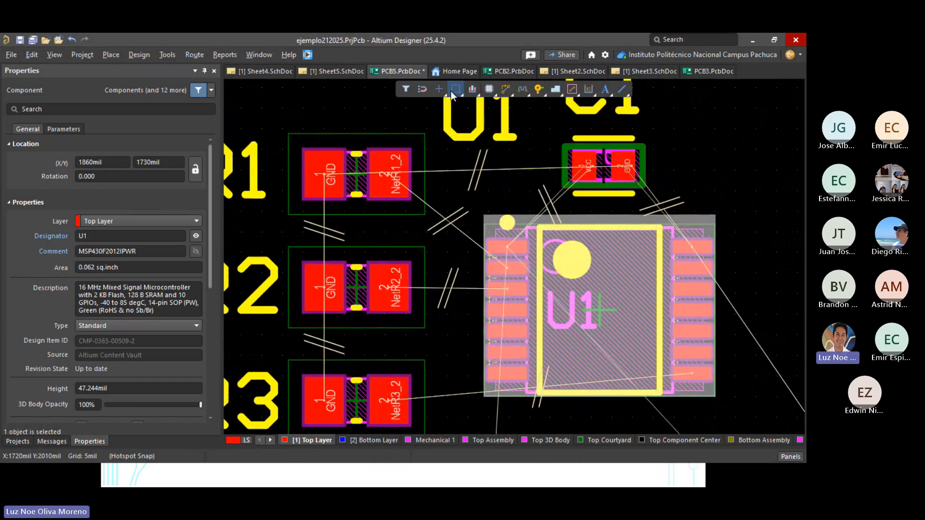
click(505, 89)
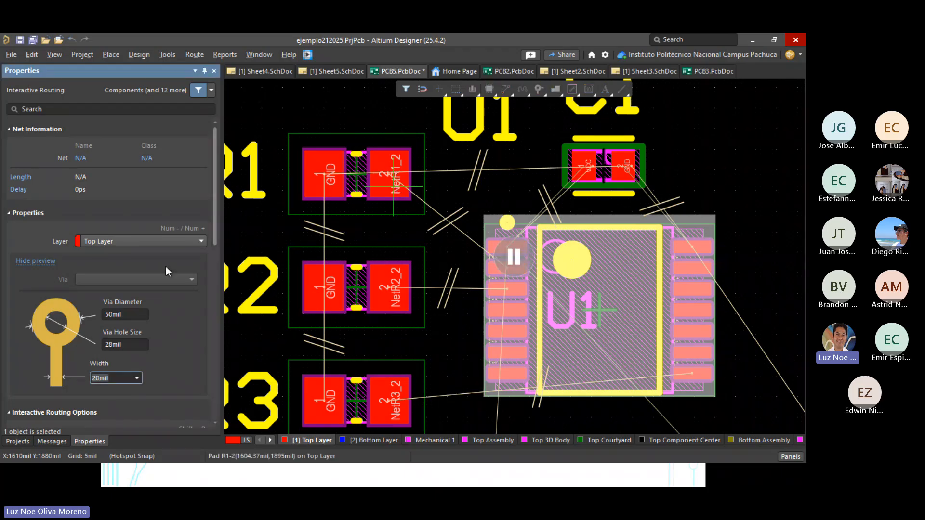
click(137, 377)
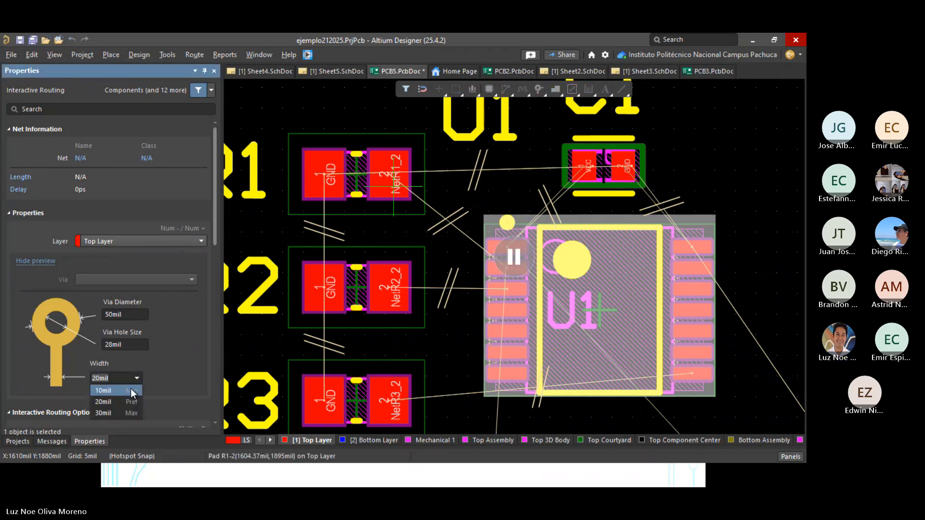
click(123, 413)
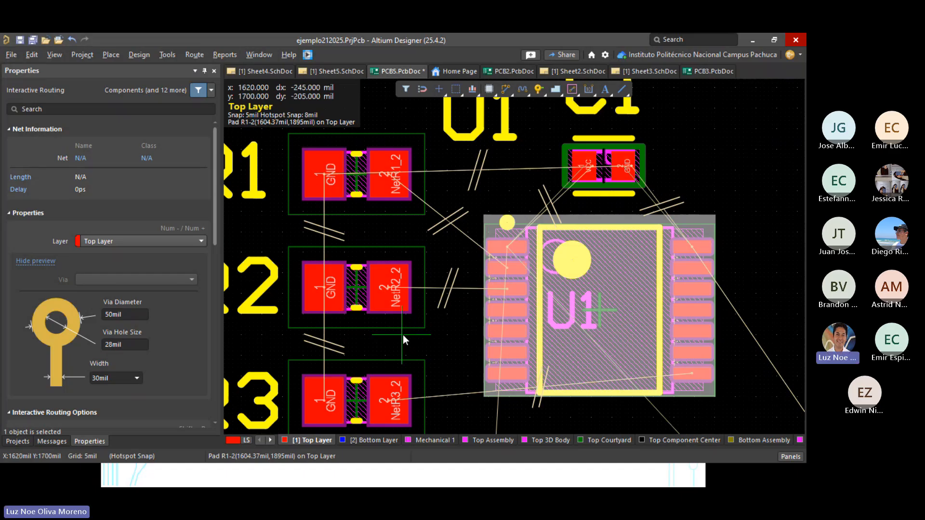
click(397, 189)
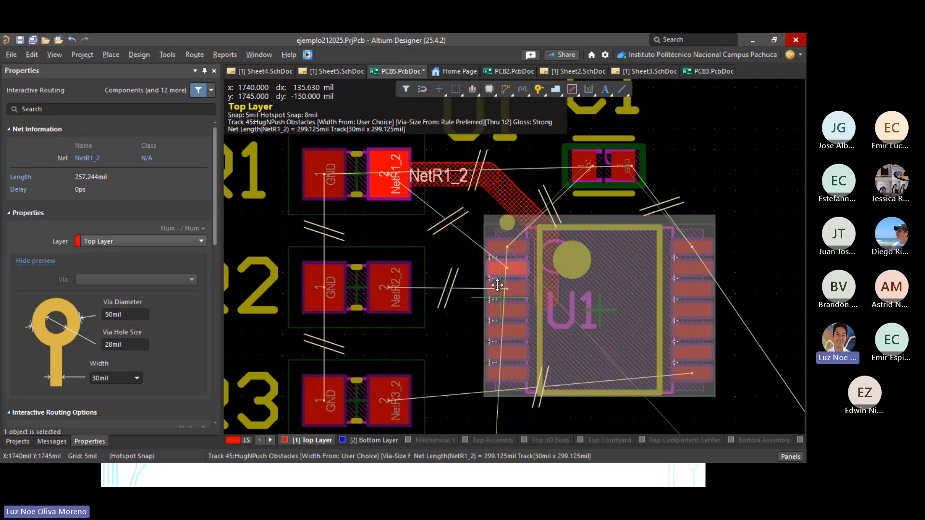
ctrl+scroll(497, 285, up, 4)
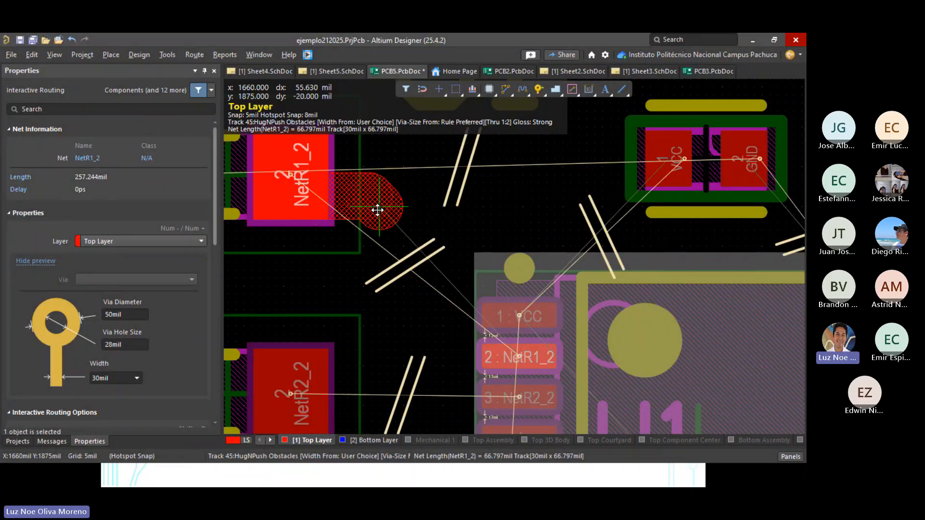
Step: Reduce the trace width to 20 mil and try routing NetR1_2 from R1 pad 2 to U1 pin 2
key(Tab)
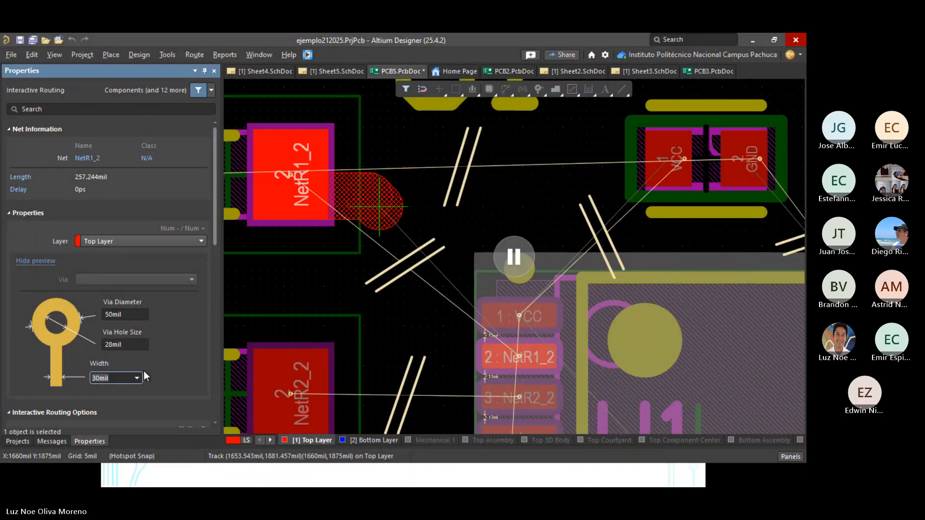
click(136, 378)
click(133, 383)
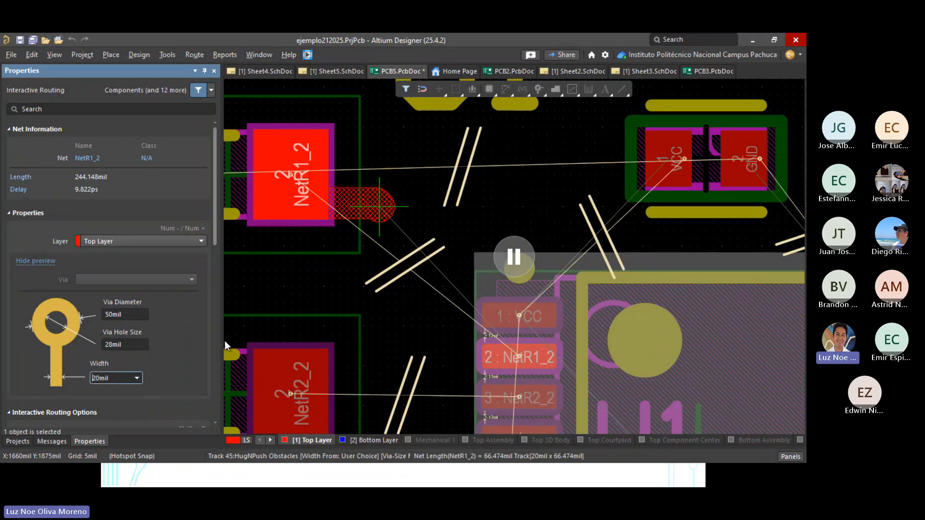
click(514, 256)
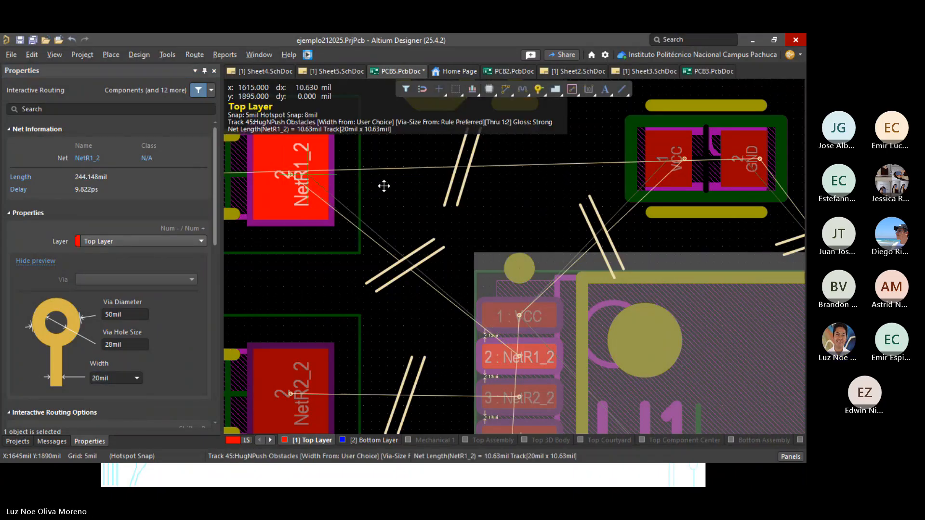
click(373, 175)
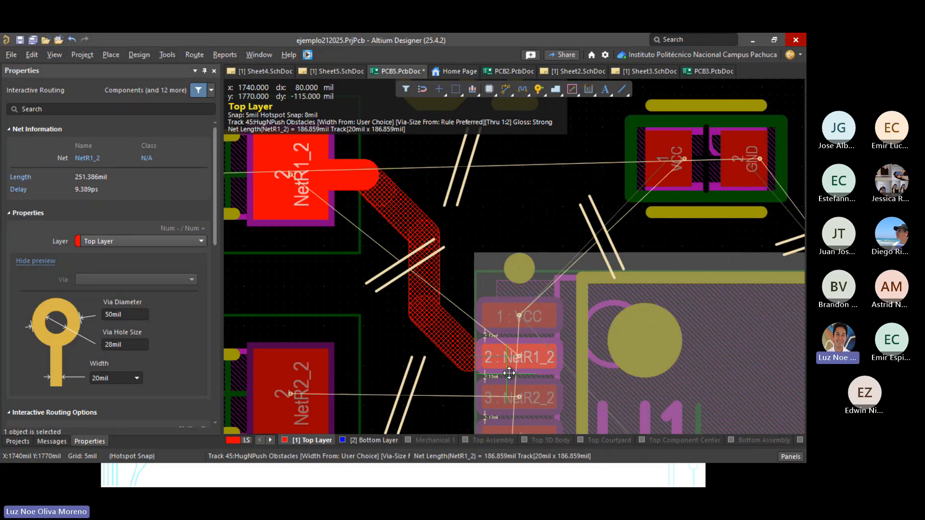
ctrl+scroll(525, 365, up, 1)
ctrl+scroll(483, 428, up, 6)
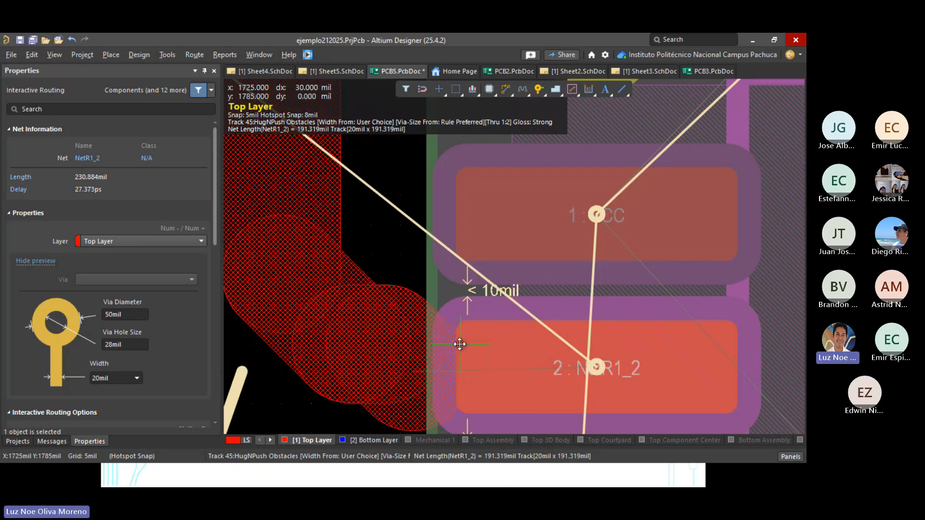
Step: Stop the 20 mil NetR1_2 route short of U1 and undo the placed segments
right_click(335, 361)
ctrl+scroll(336, 361, down, 5)
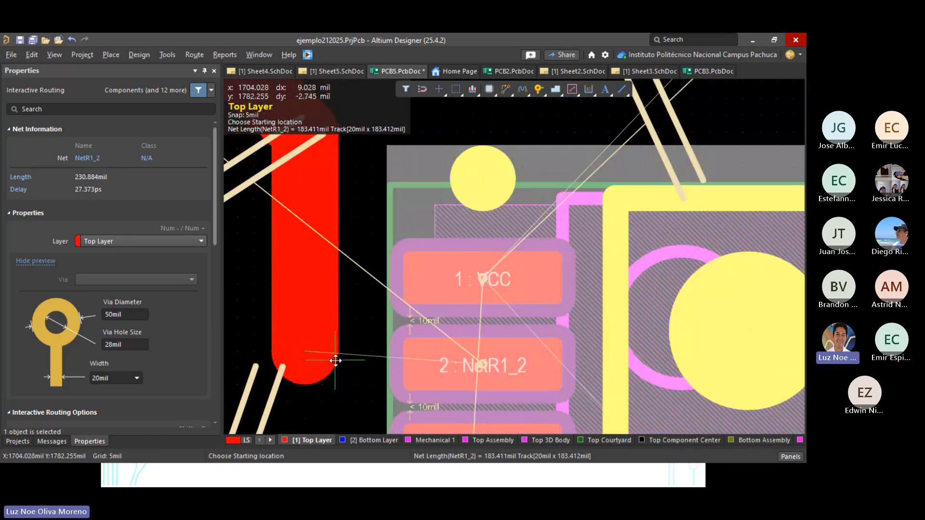
ctrl+scroll(336, 360, down, 2)
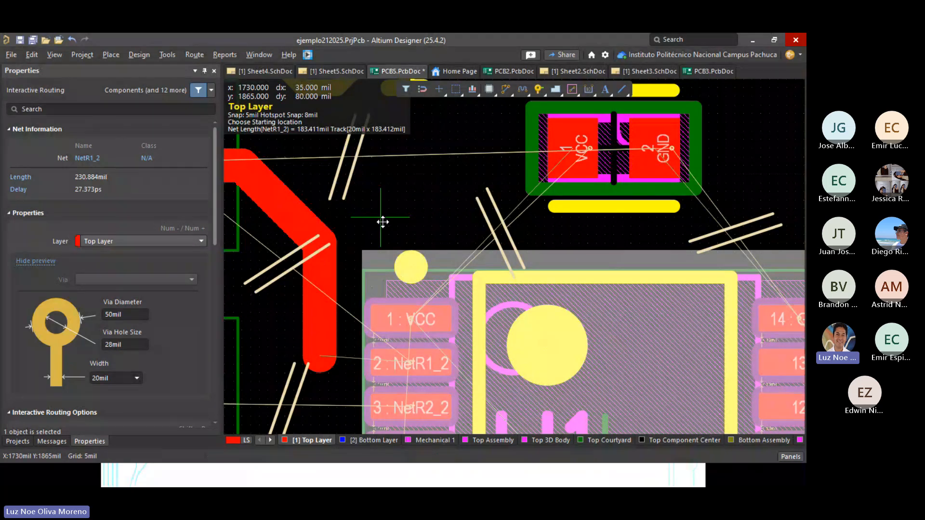
key(Escape)
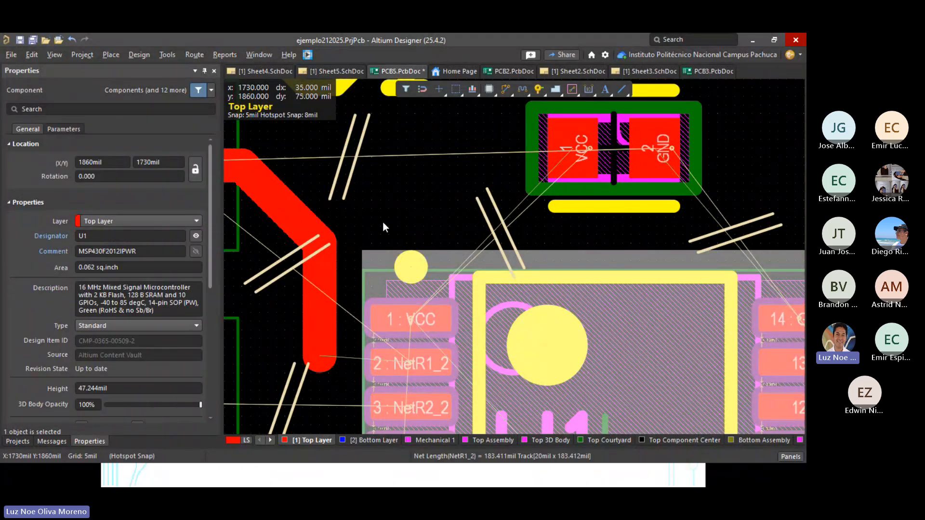
key(ctrl+z)
right_drag(383, 221, 512, 208)
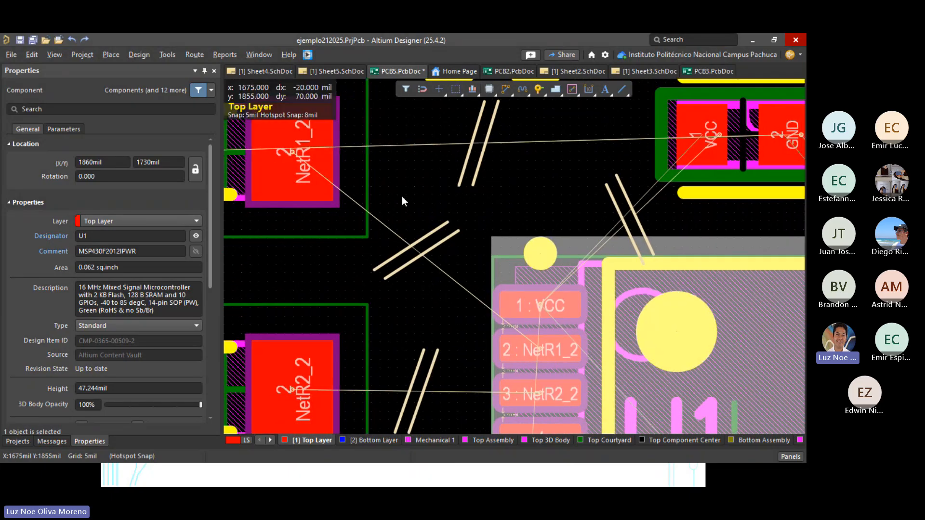
Step: Route a 10 mil NetR1_2 trace on the Top Layer from R1 pad 2 to U1 pin 2
click(505, 90)
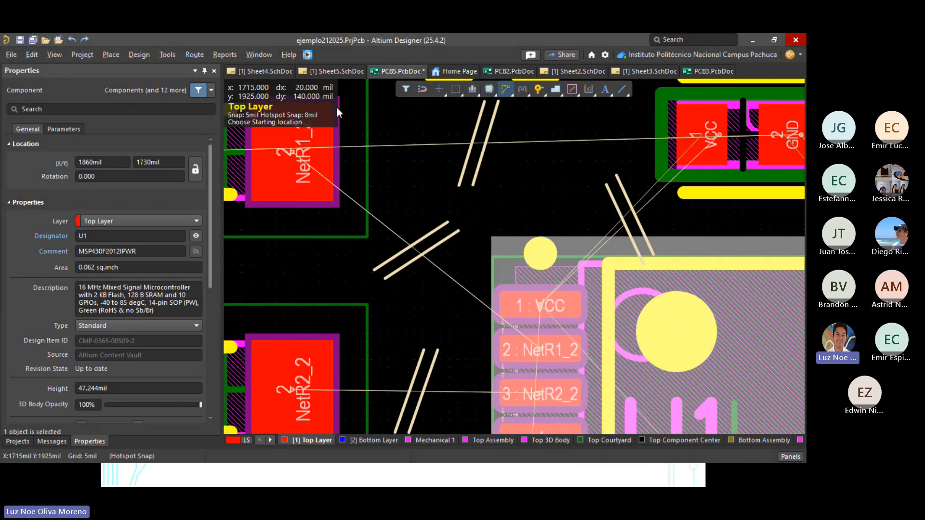
click(293, 159)
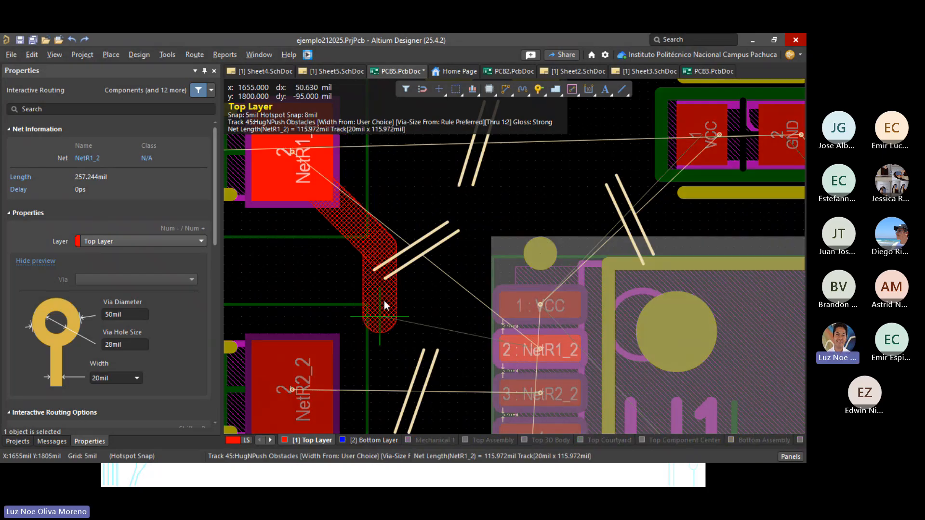
key(Tab)
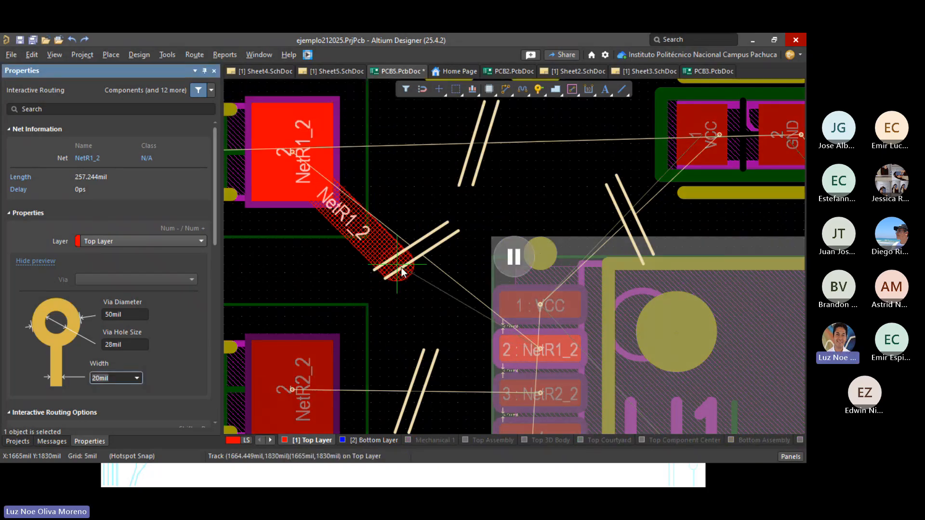
click(129, 378)
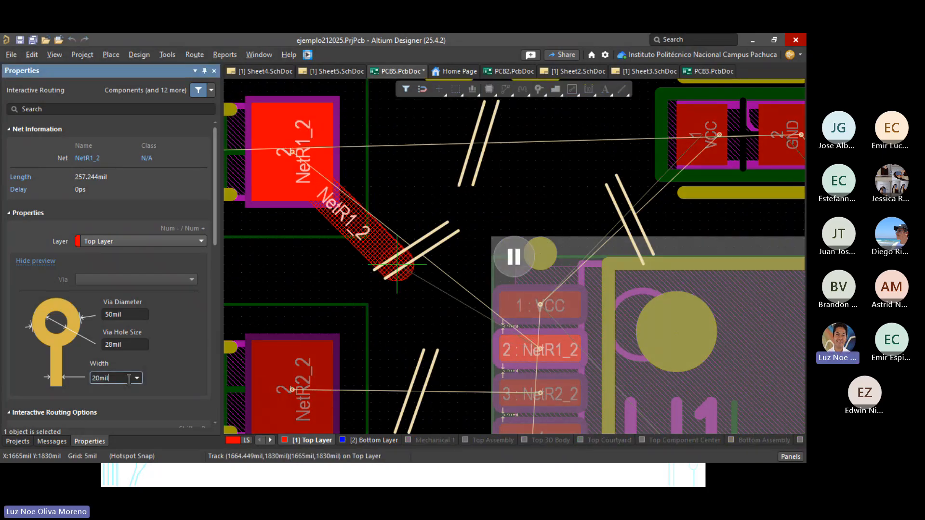
click(138, 379)
click(113, 390)
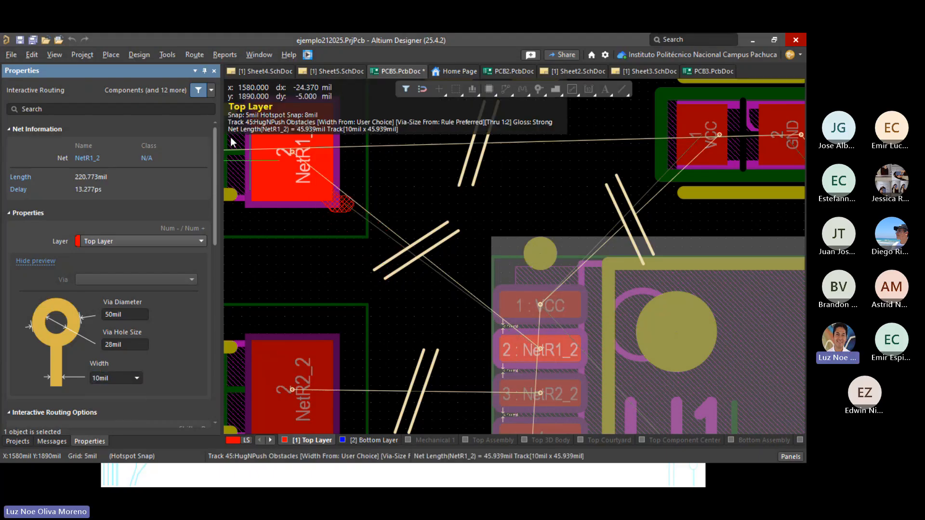
click(388, 220)
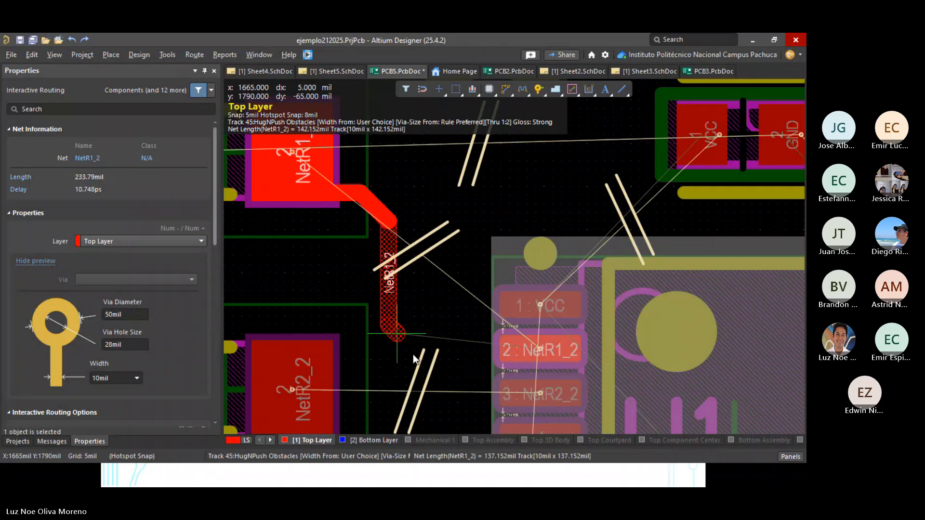
click(551, 346)
ctrl+scroll(504, 394, up, 4)
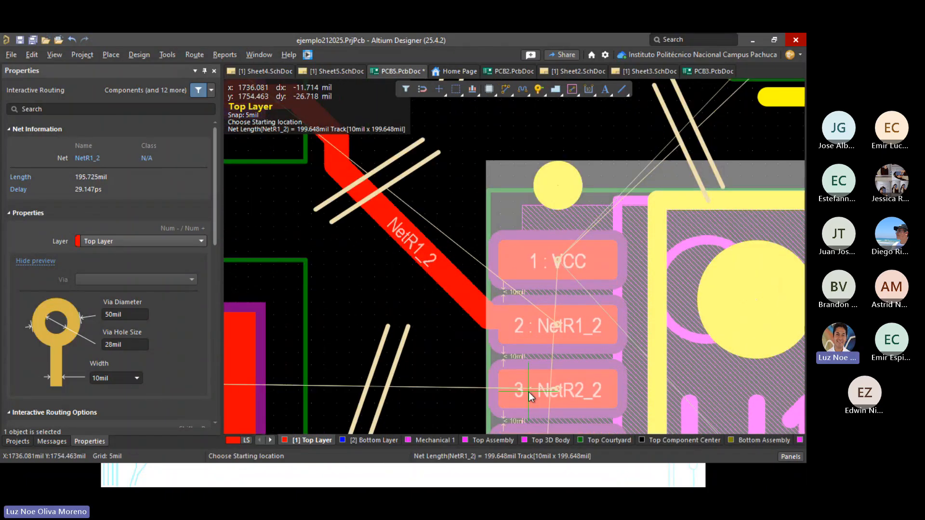
ctrl+scroll(528, 393, up, 2)
key(Escape)
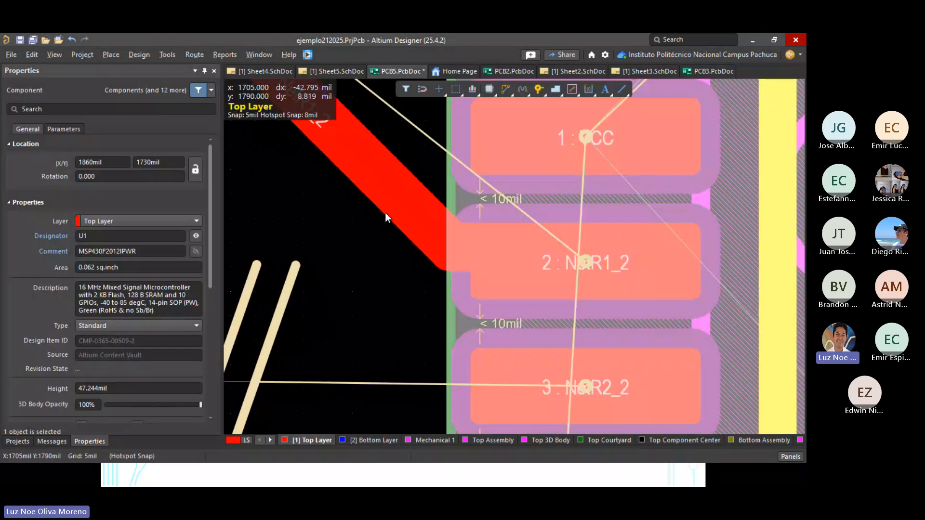
Step: Slide the diagonal segment of the NetR1_2 trace so that the trace enters U1 pin 2 horizontally
click(400, 210)
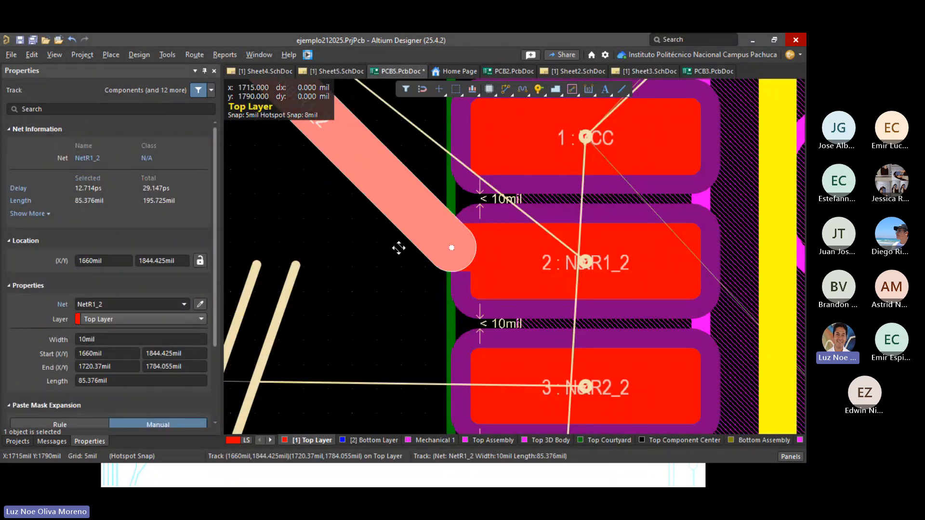
mouse_move(413, 241)
mouse_down()
mouse_move(399, 264)
mouse_move(444, 256)
mouse_move(453, 266)
mouse_up()
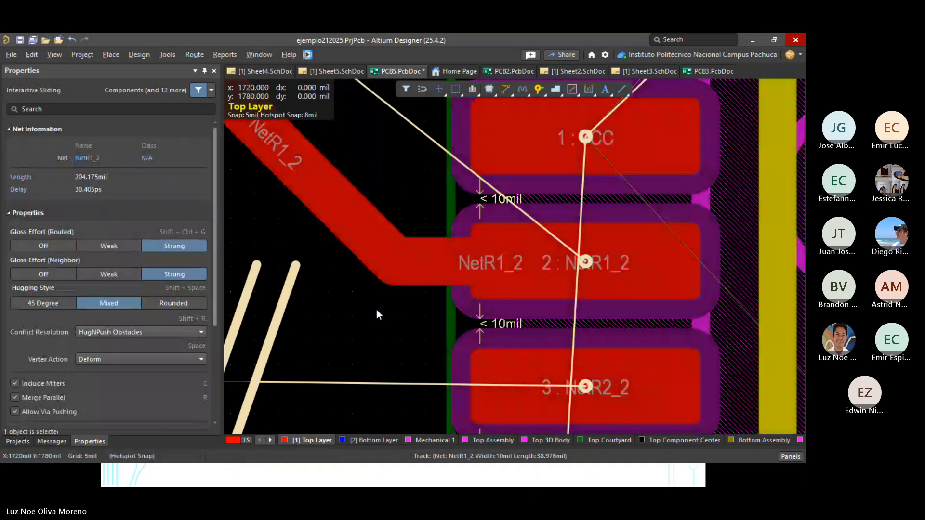
click(376, 310)
ctrl+scroll(377, 310, down, 6)
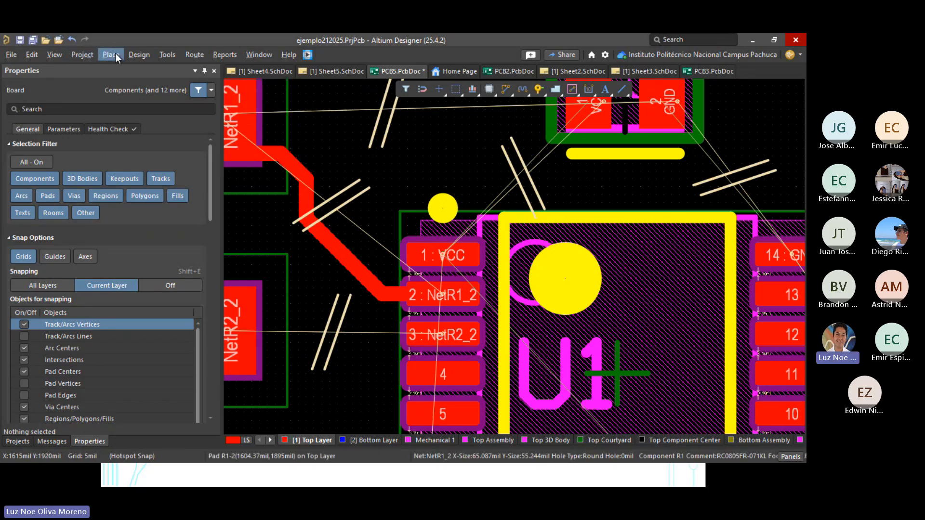
Step: Set the minimum width in the routing Width design rule to 12 mil
click(145, 53)
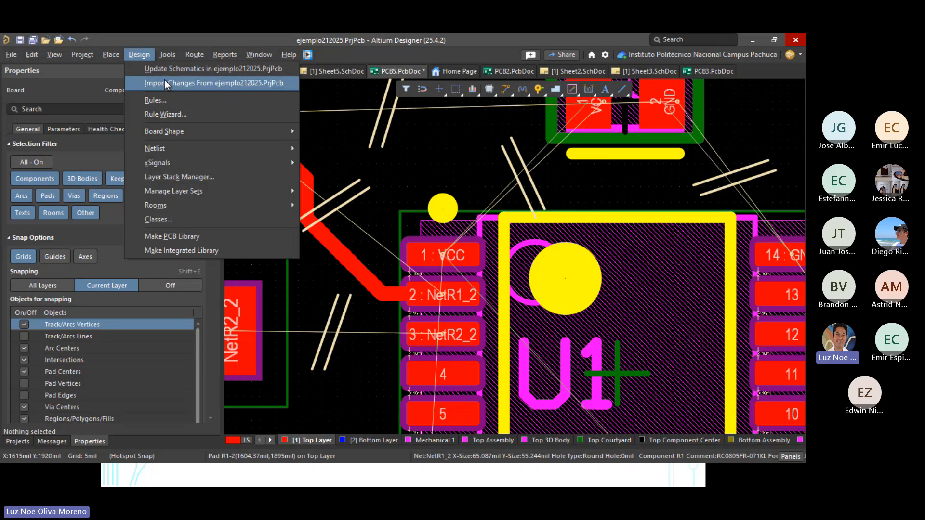
click(164, 100)
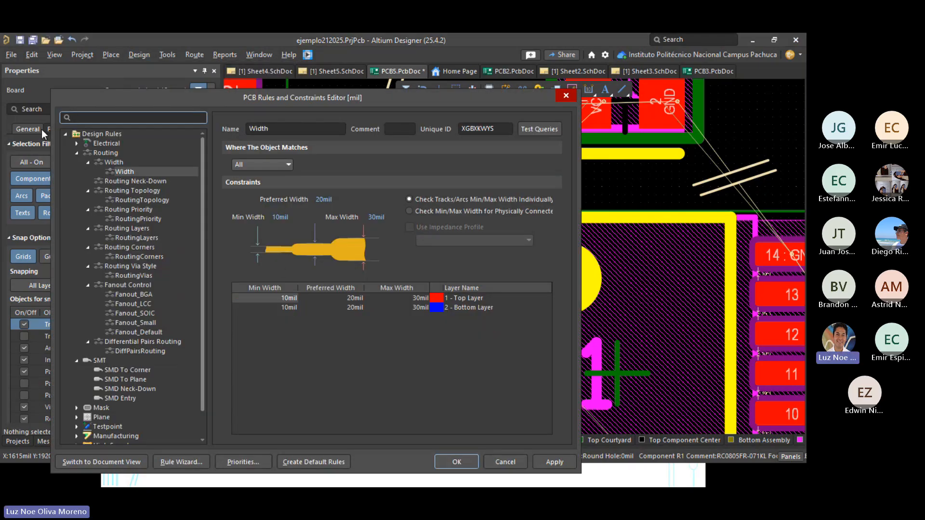
click(280, 217)
key(Left)
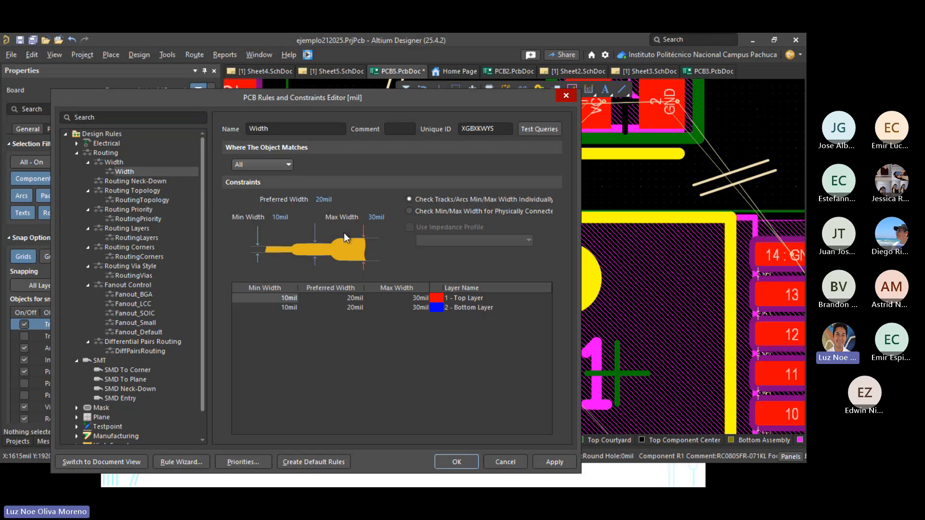
key(BackSpace)
text(2)
click(460, 461)
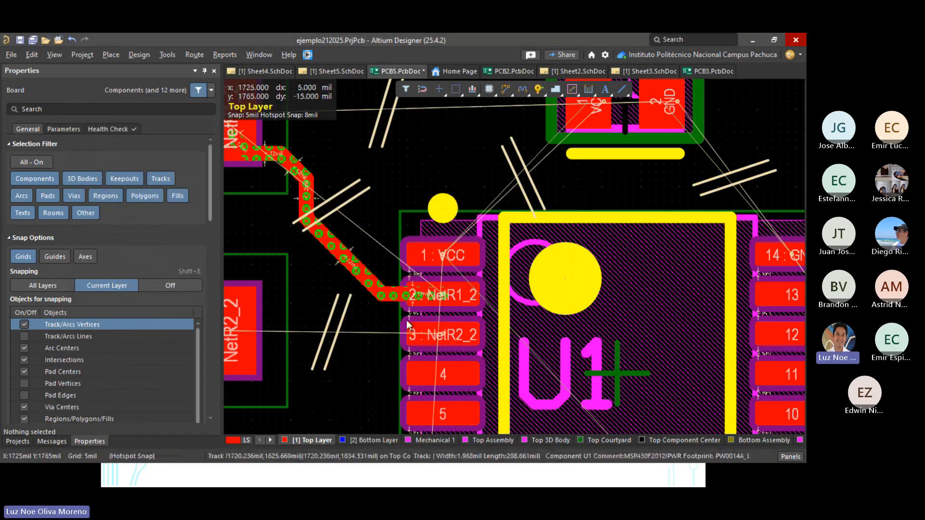
Step: Delete the diagonal segment of the 10 mil NetR1_2 trace between R1 and U1
ctrl+scroll(383, 302, up, 4)
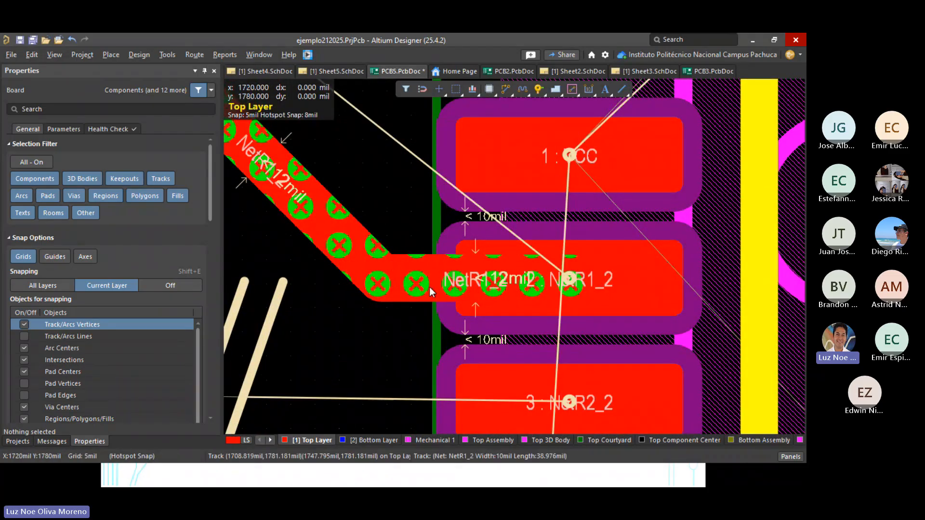
ctrl+scroll(429, 288, down, 3)
right_drag(277, 198, 352, 300)
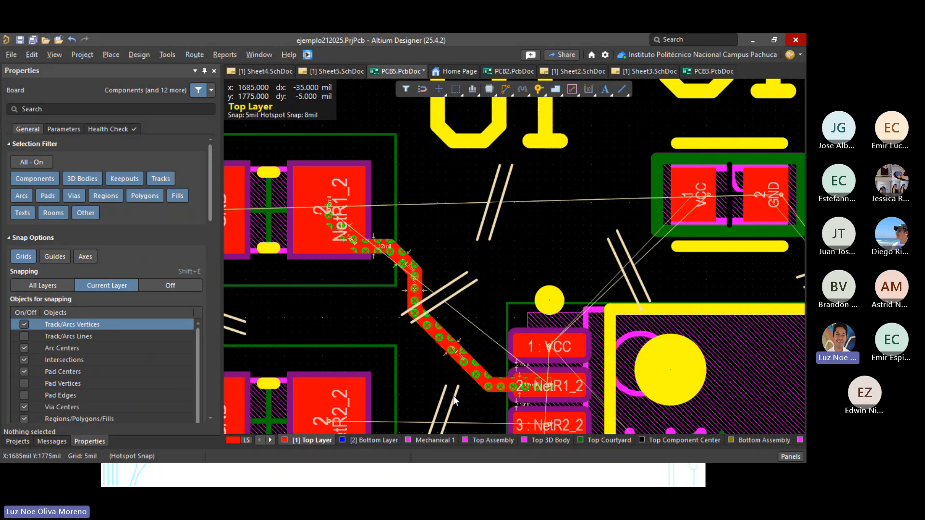
click(467, 363)
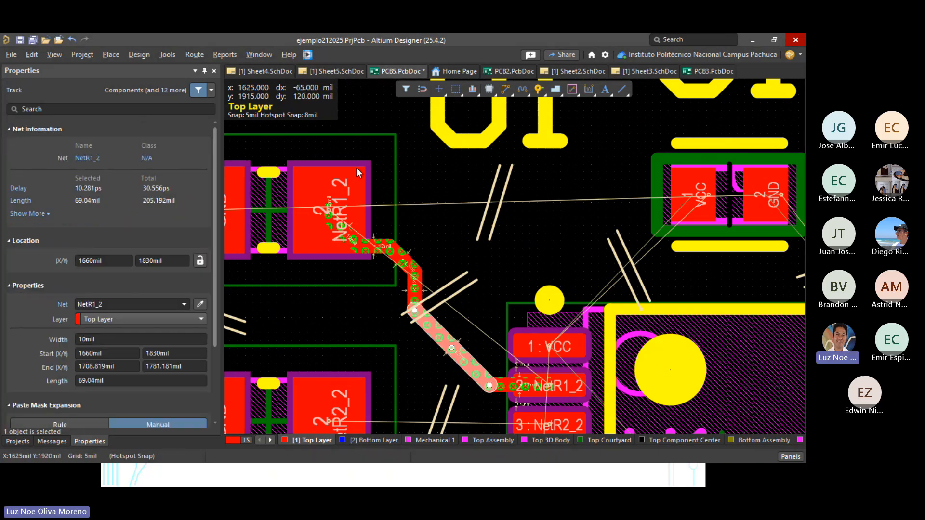
key(Delete)
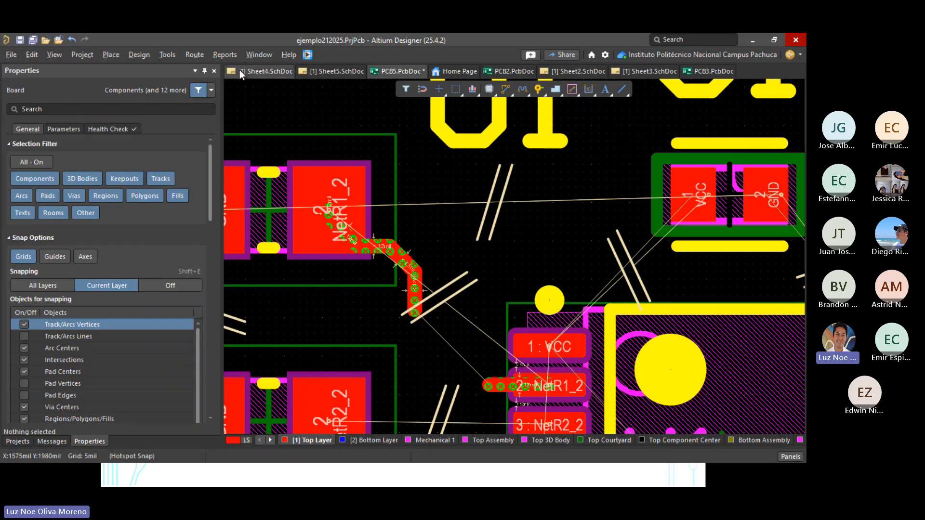
Step: Un-route the remaining NetR1_2 connection segments at R1 pad 2 and at U1 pin 2
click(166, 55)
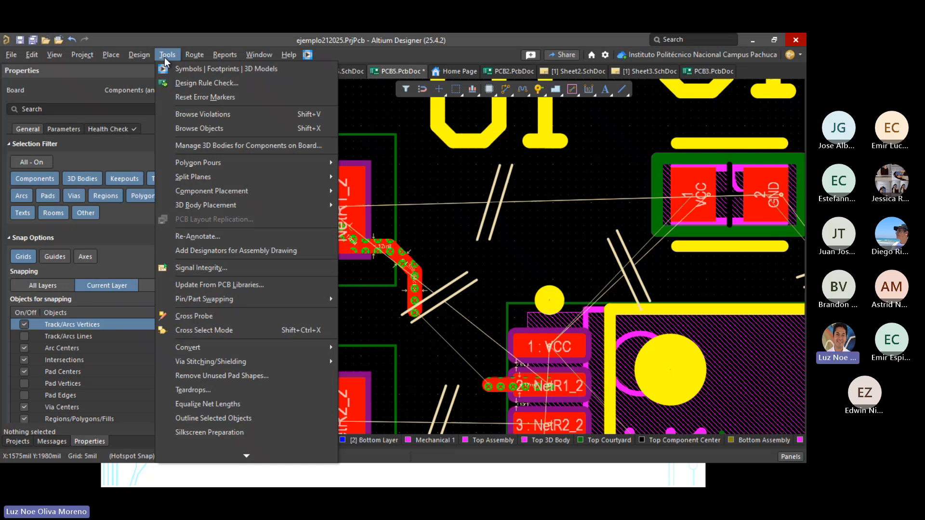
mouse_move(135, 53)
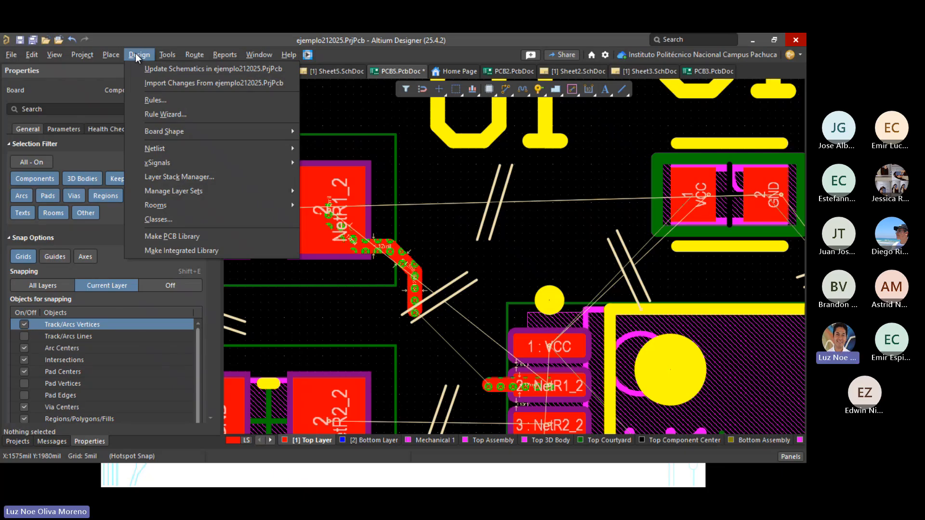
mouse_move(168, 57)
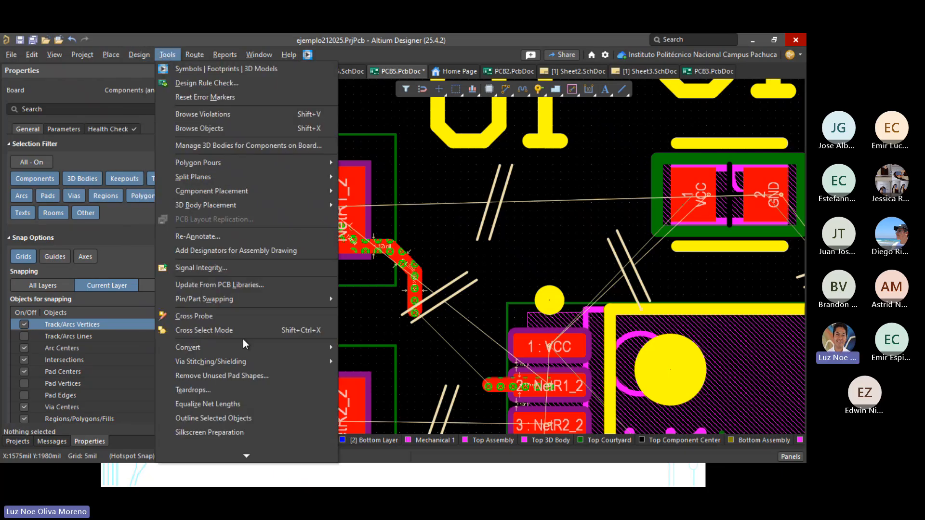
scroll(236, 434, down, 1)
scroll(248, 434, down, 1)
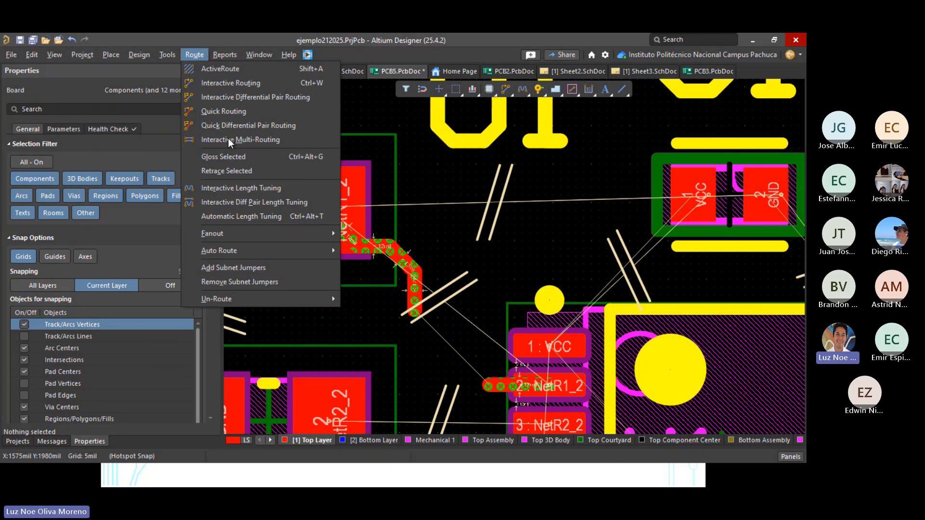
mouse_move(312, 303)
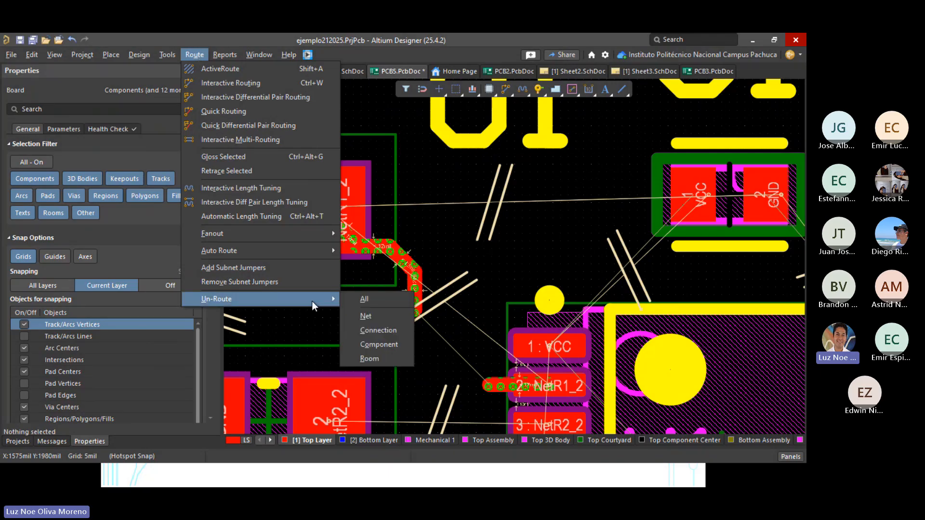
click(397, 331)
click(418, 304)
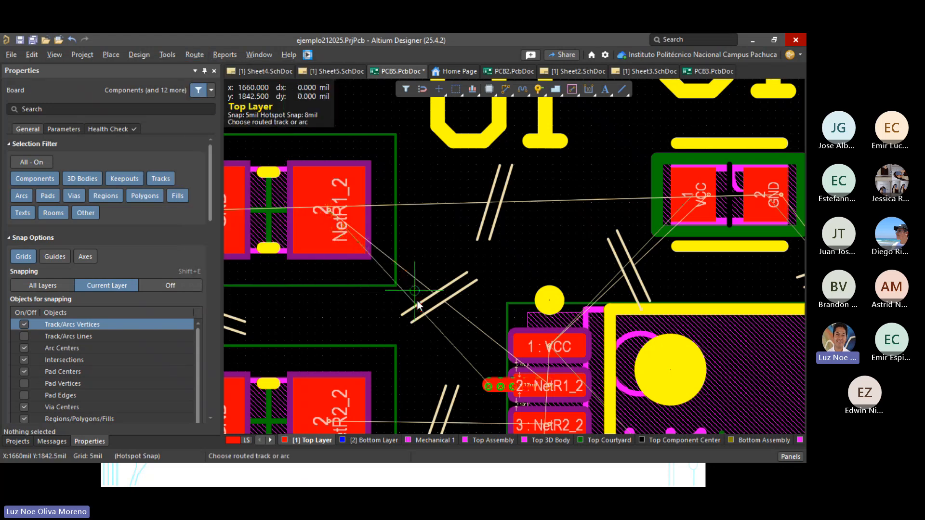
click(498, 387)
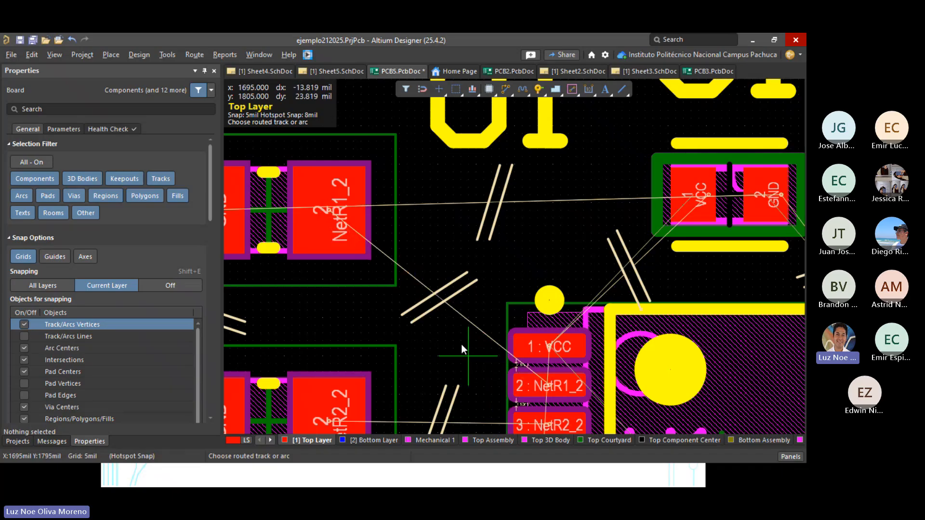
right_click(466, 264)
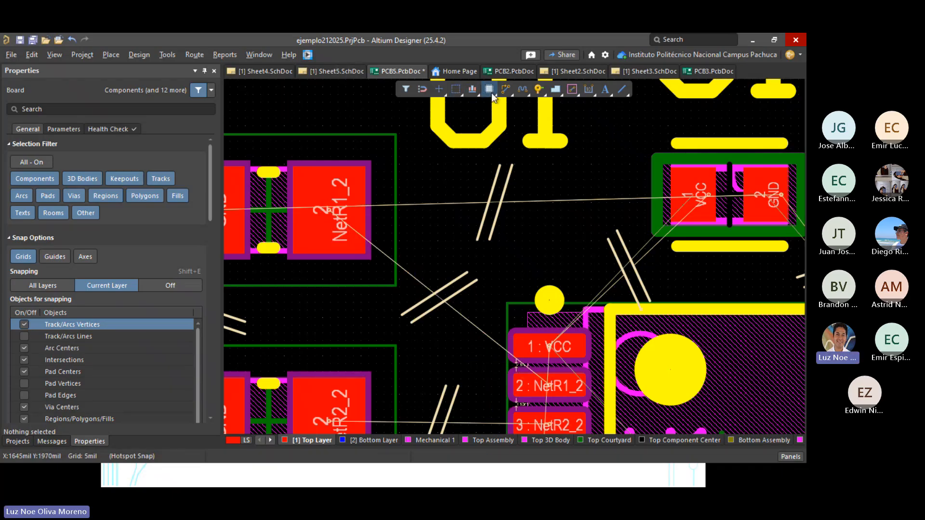
Step: Route a 12 mil NetR1_2 trace on the Top Layer from R1 pad 2 to U1 pin 2
click(473, 89)
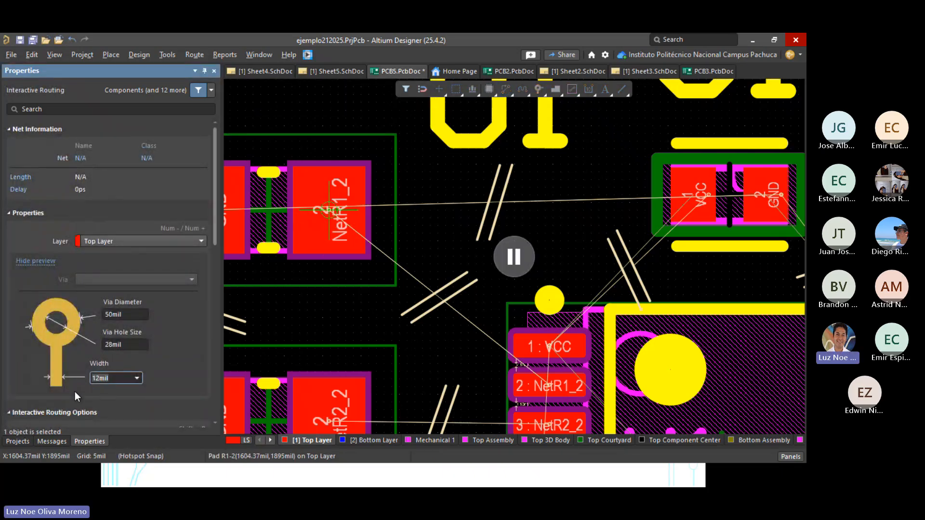
click(519, 270)
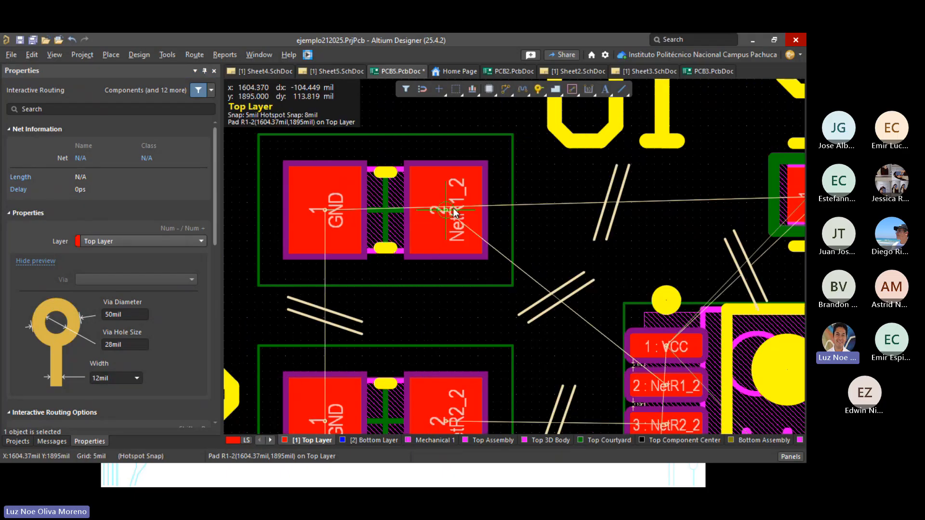
click(458, 212)
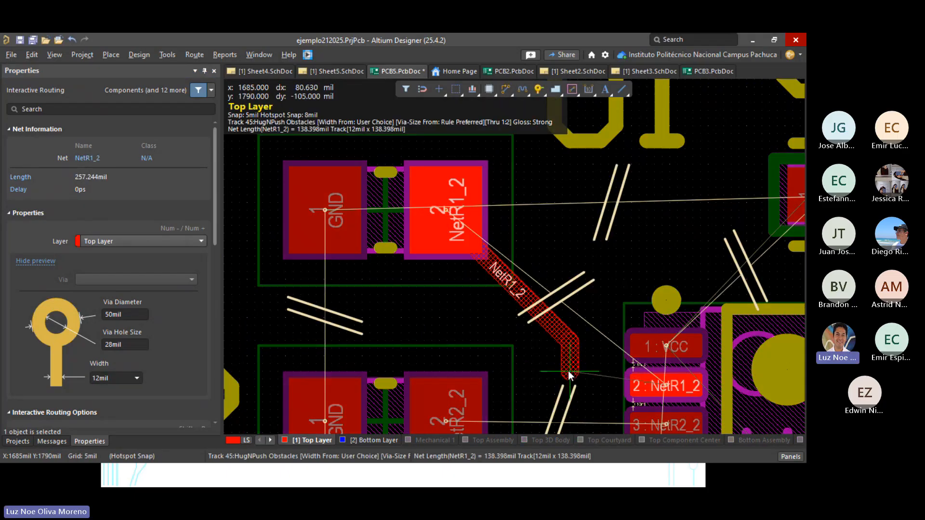
click(636, 385)
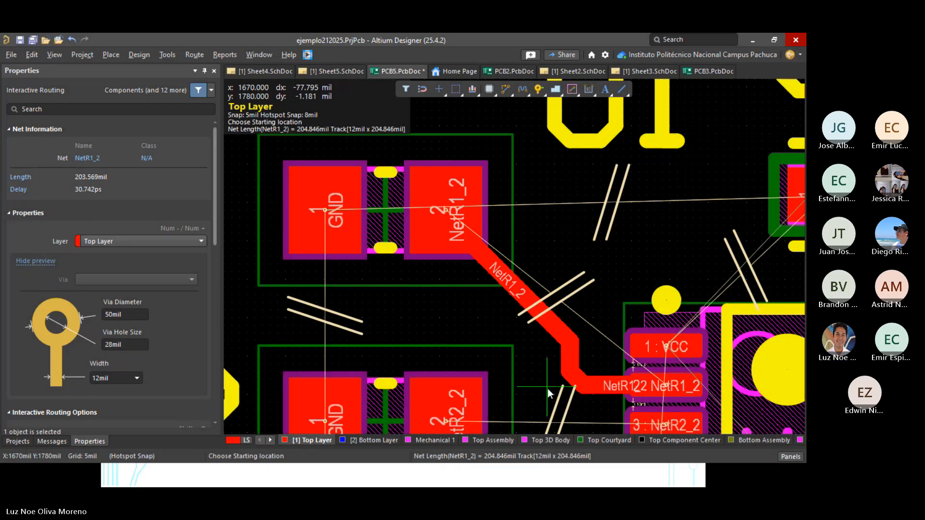
right_click(559, 390)
Step: Route a 12 mil NetR2_2 trace on the Top Layer from R2 pad 2 to U1 pin 3
ctrl+scroll(669, 399, up, 4)
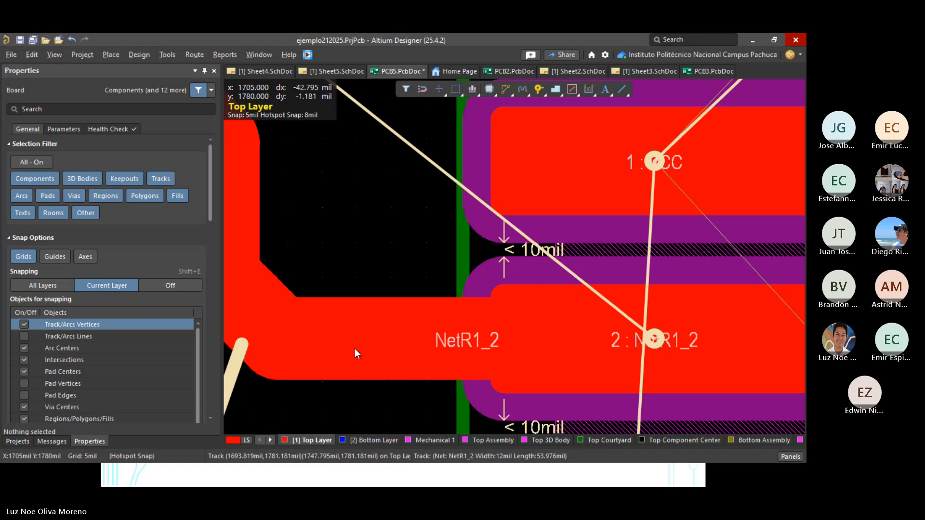
ctrl+scroll(355, 348, down, 3)
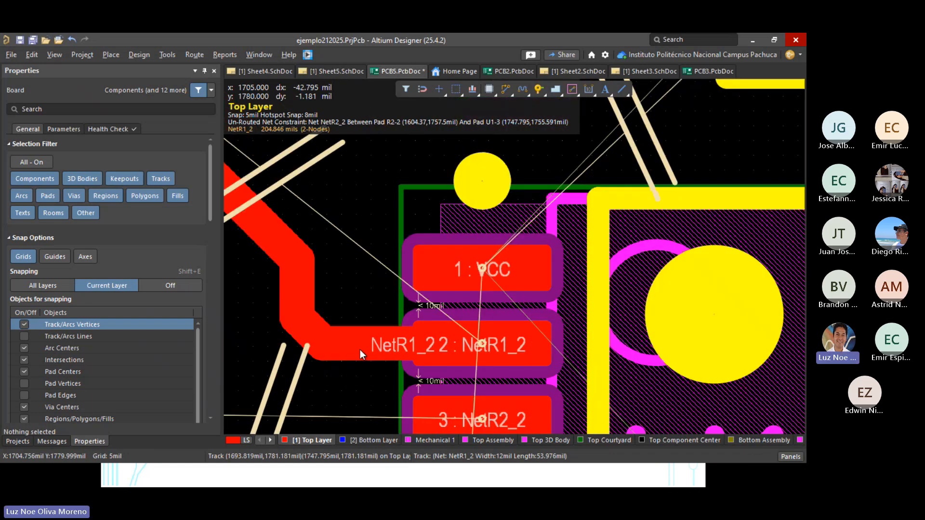
ctrl+scroll(359, 350, down, 2)
right_drag(586, 291, 455, 331)
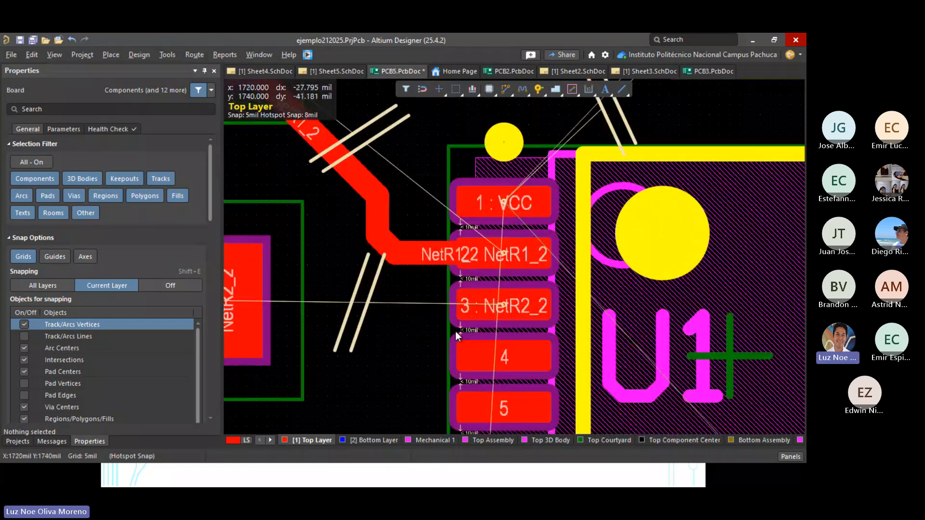
right_drag(382, 384, 456, 356)
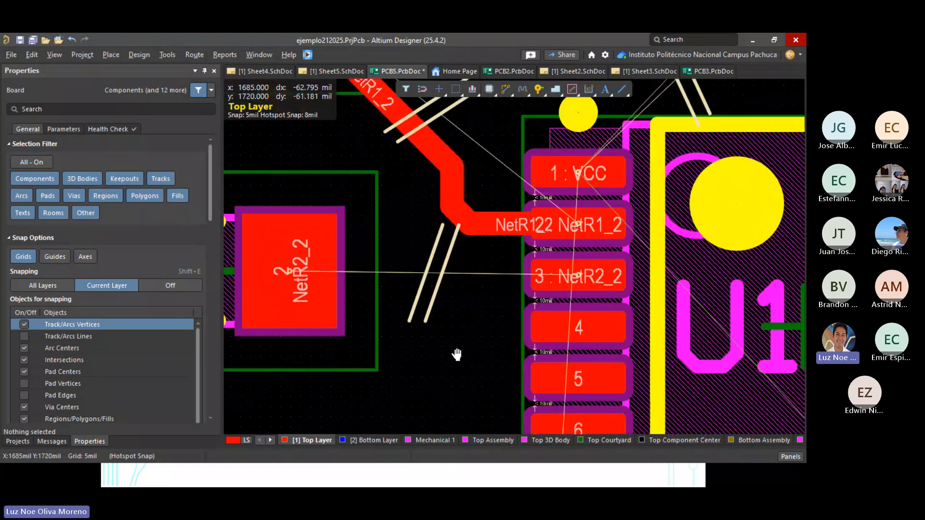
click(508, 88)
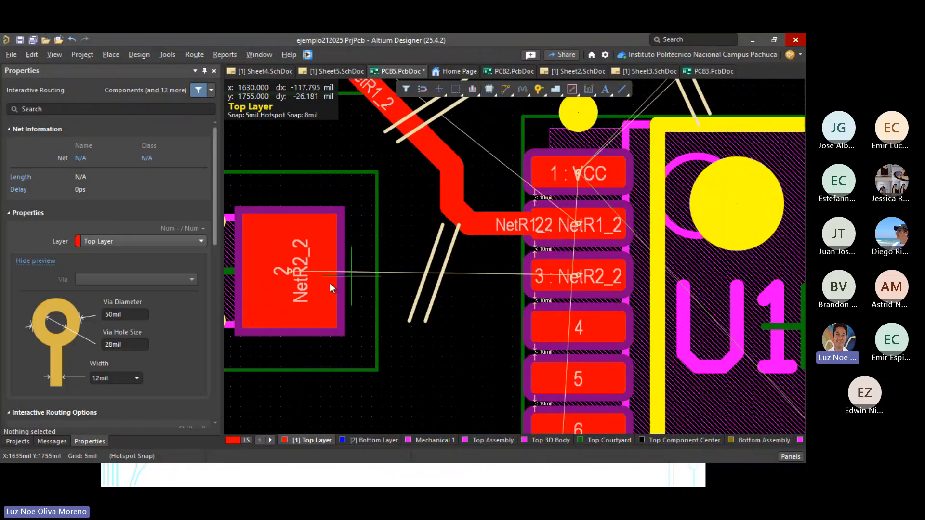
click(297, 284)
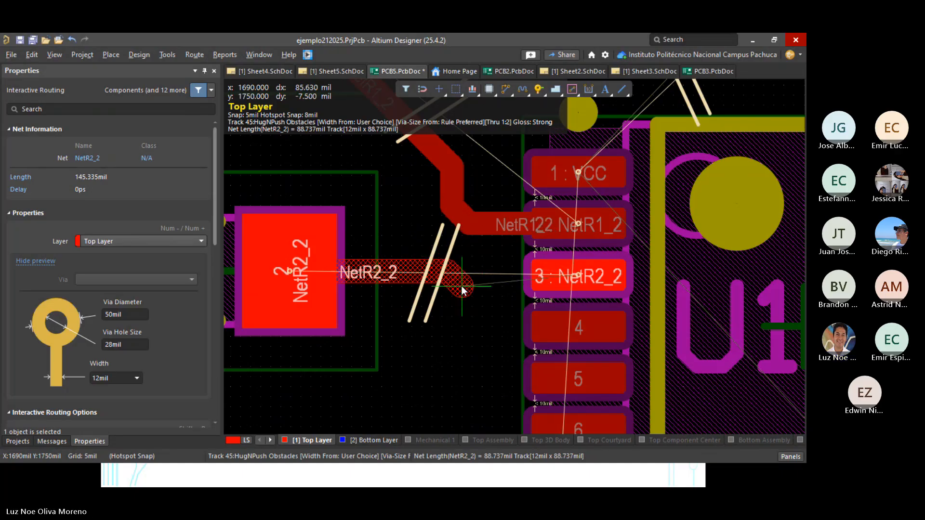
click(428, 282)
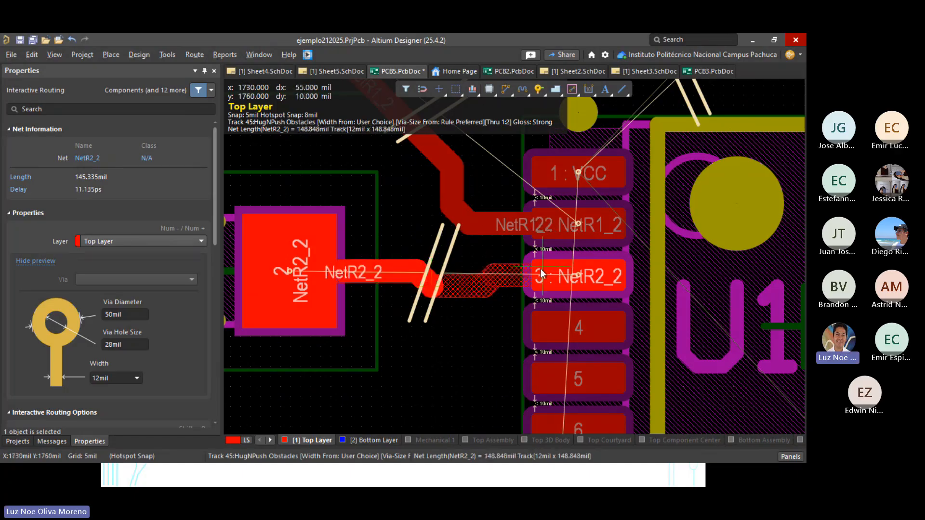
click(603, 273)
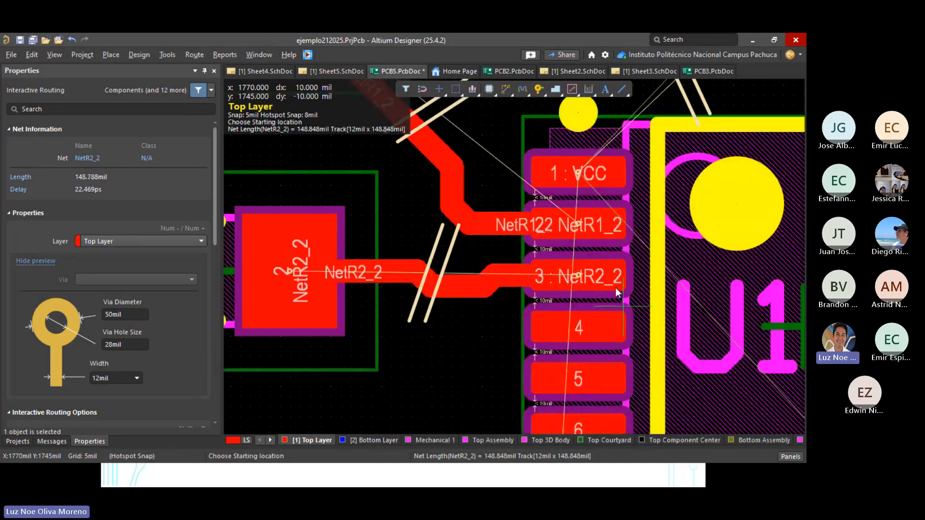
right_click(542, 305)
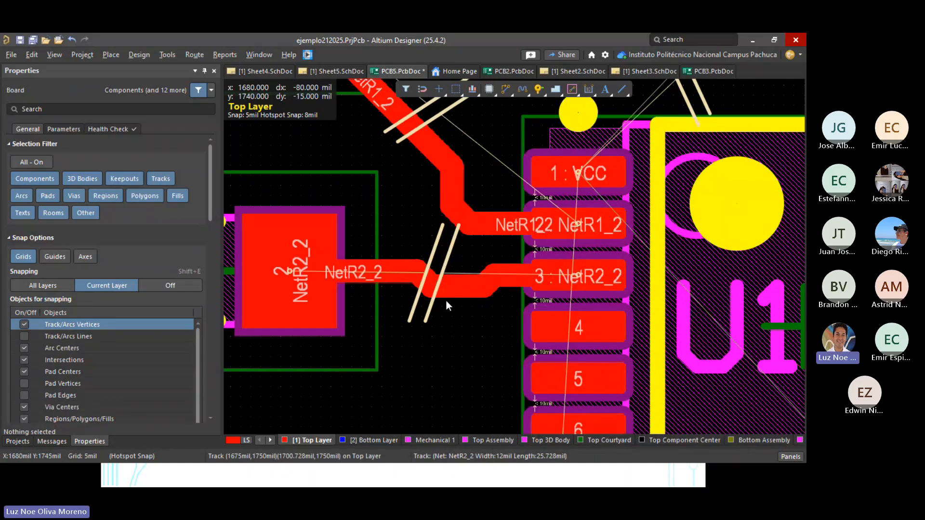
Step: Slide the offset middle segment of the NetR2_2 trace into line with U1 pin 3
ctrl+scroll(446, 301, up, 3)
click(458, 273)
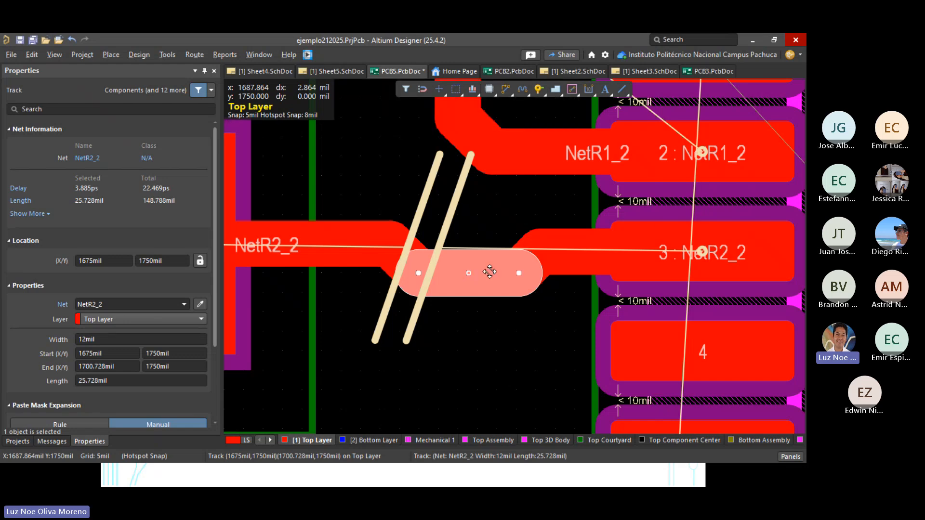
drag(469, 273, 482, 263)
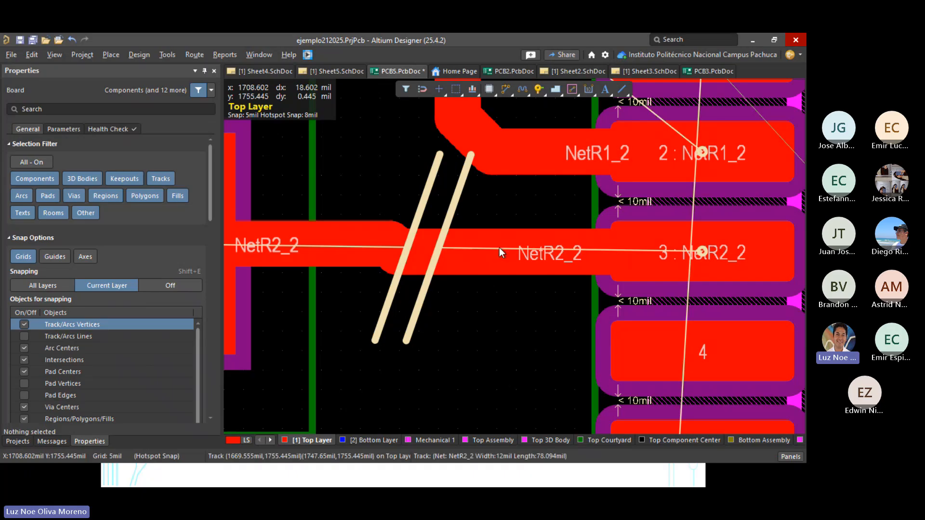
Step: Move R3 beside U1 pin 8 and rotate it 180 degrees so that its NetR3_2 pad faces the pin
ctrl+scroll(321, 323, down, 1)
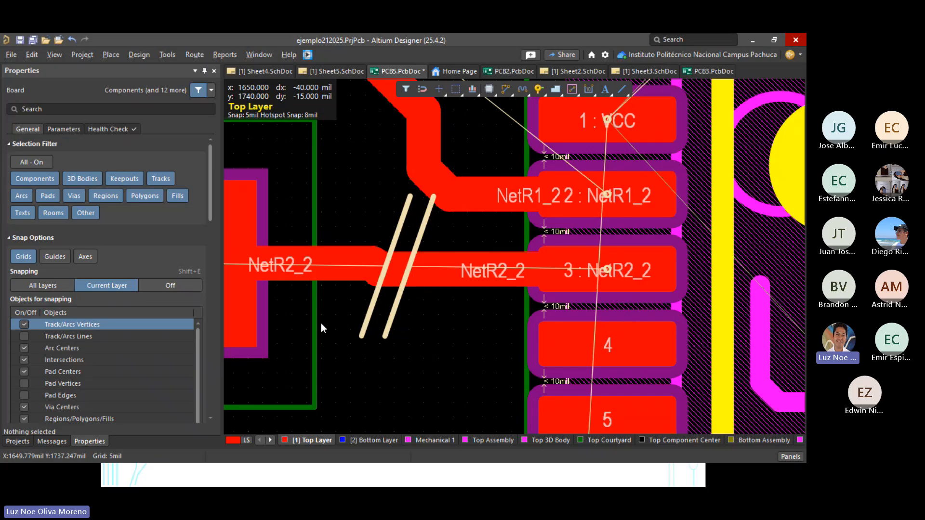
ctrl+scroll(321, 323, down, 3)
drag(422, 247, 627, 220)
key(space)
key(space)
Step: Route a straight 12 mil NetR3_2 trace on the Top Layer from U1 pin 8 to R3 pad 2
ctrl+scroll(613, 227, up, 8)
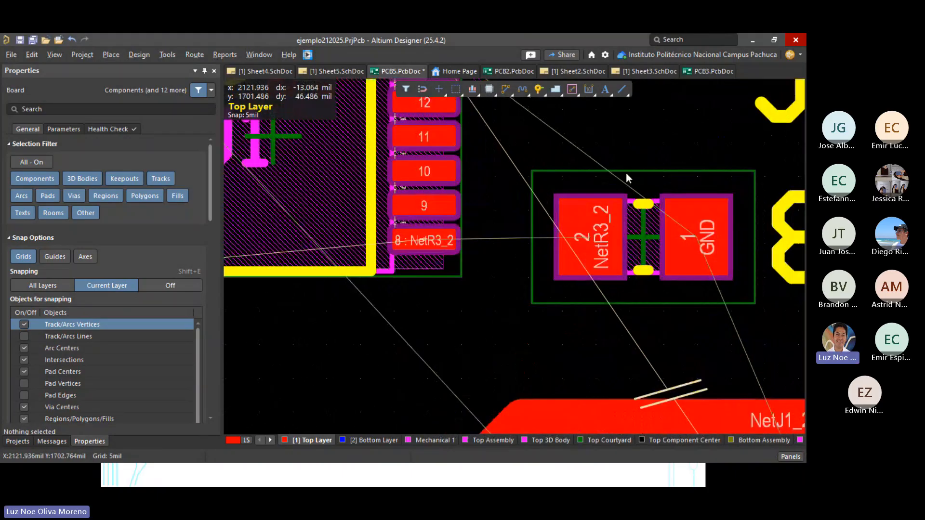
click(473, 94)
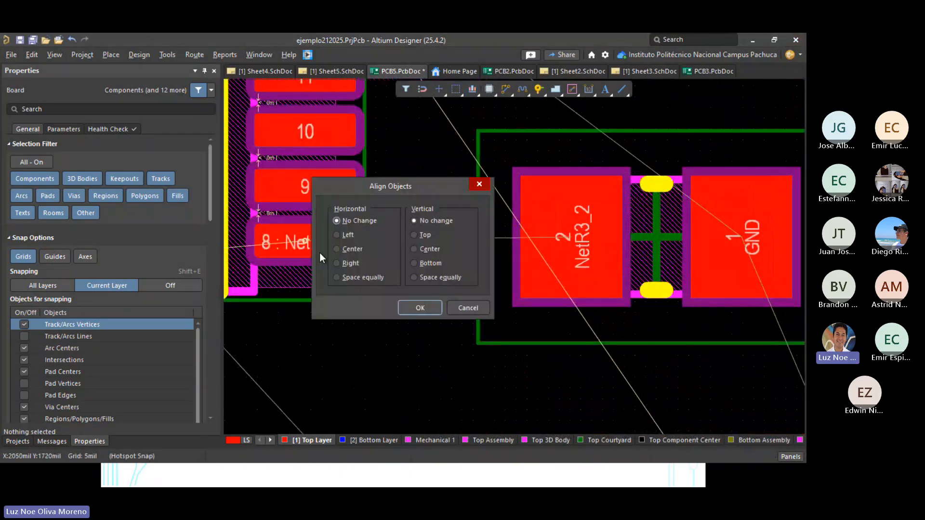
click(485, 310)
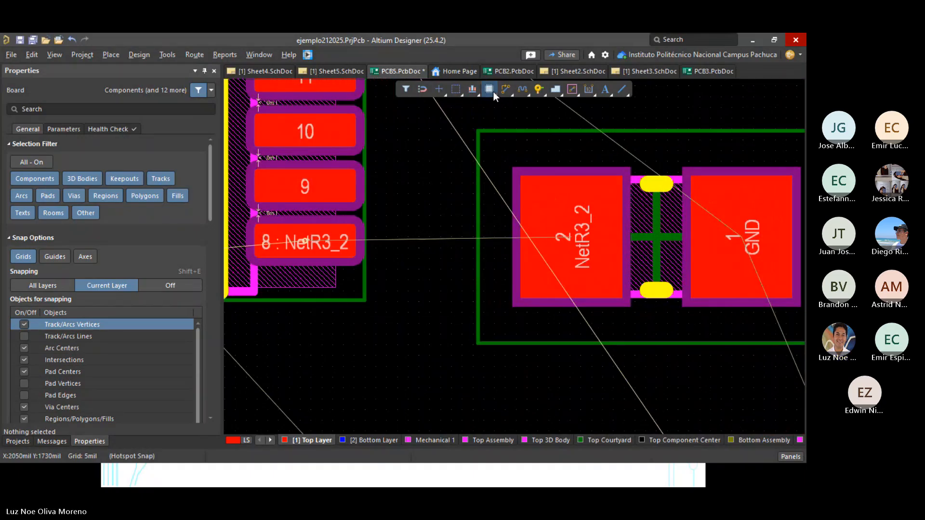
click(507, 90)
click(313, 243)
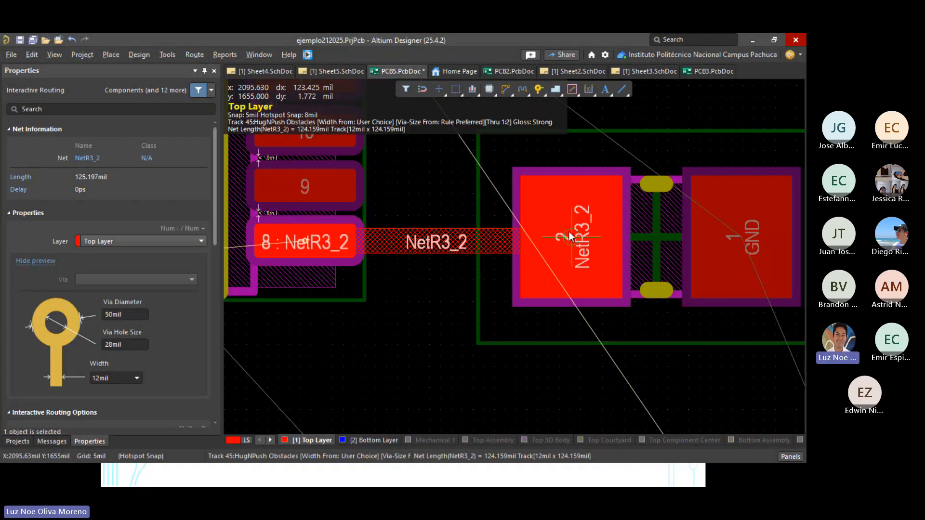
right_click(418, 345)
ctrl+scroll(417, 345, down, 4)
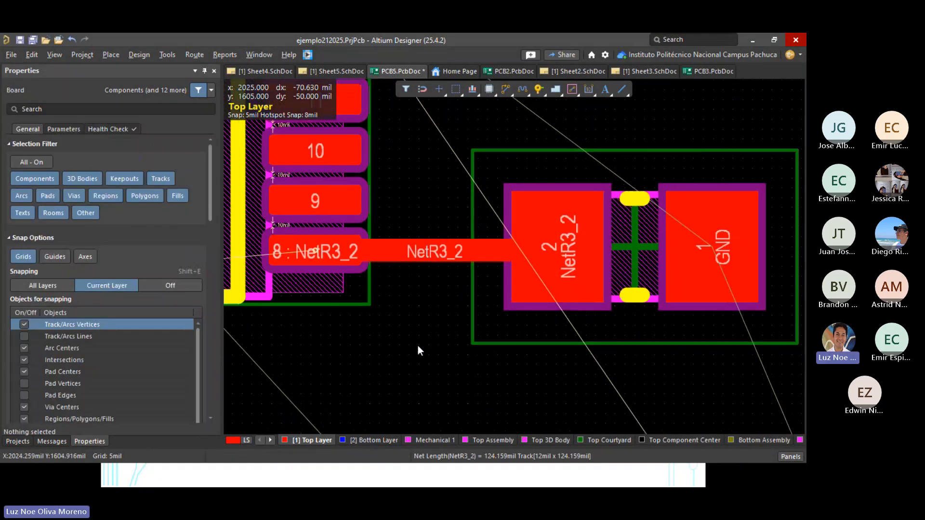
ctrl+scroll(418, 345, down, 5)
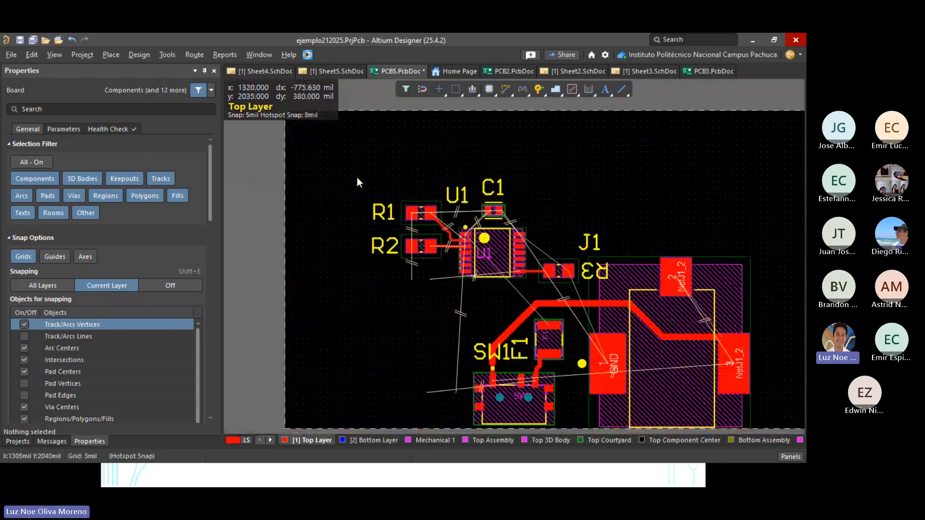
drag(359, 188, 452, 273)
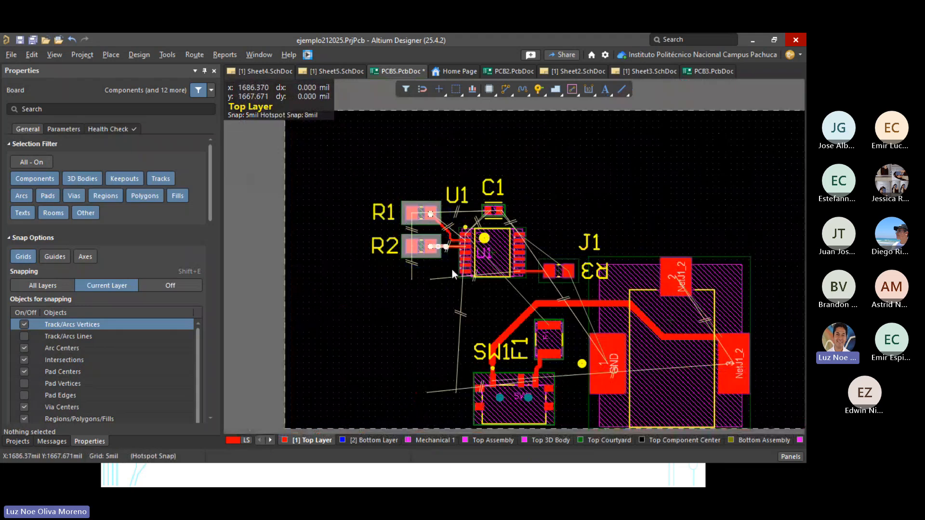
click(477, 90)
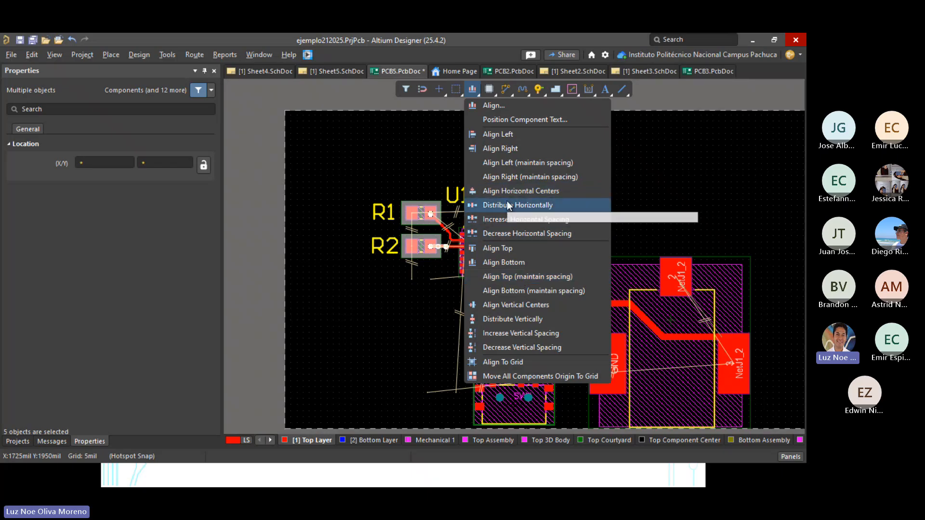
click(365, 154)
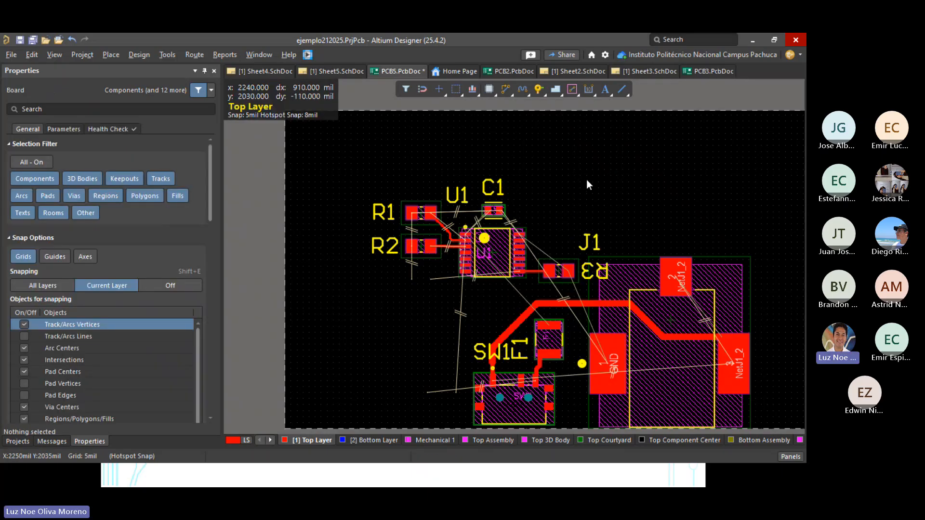
Step: Examine the routed traces and remaining unrouted connections around F1, SW1, J1 and R3
right_drag(586, 180, 493, 125)
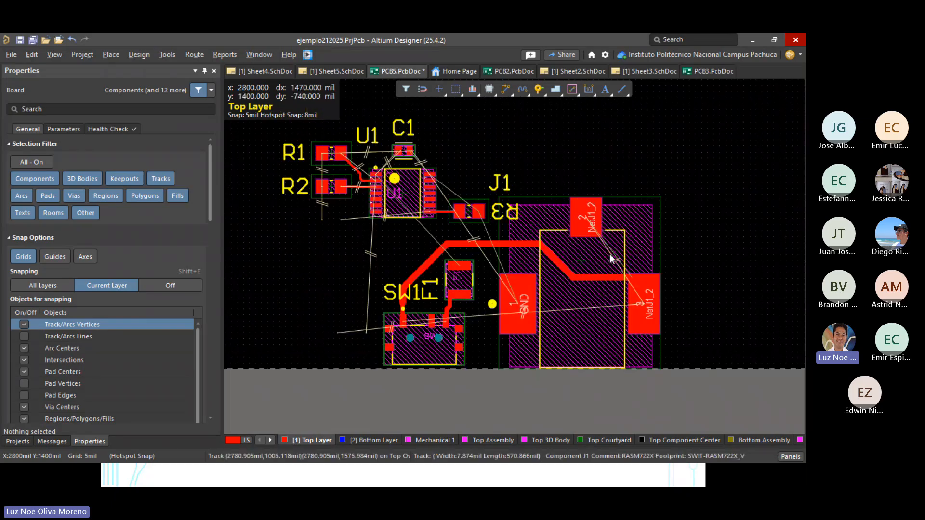
ctrl+scroll(429, 333, up, 2)
ctrl+scroll(432, 338, up, 1)
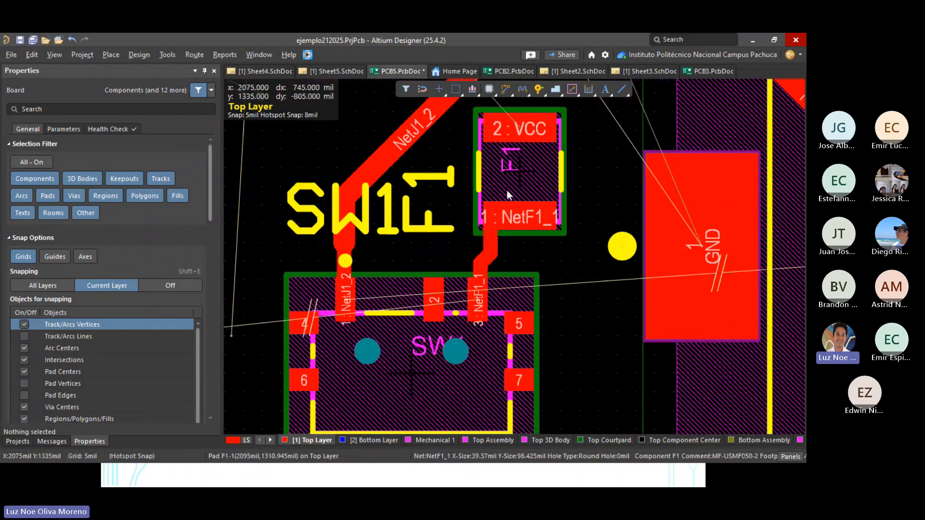
scroll(483, 297, up, 4)
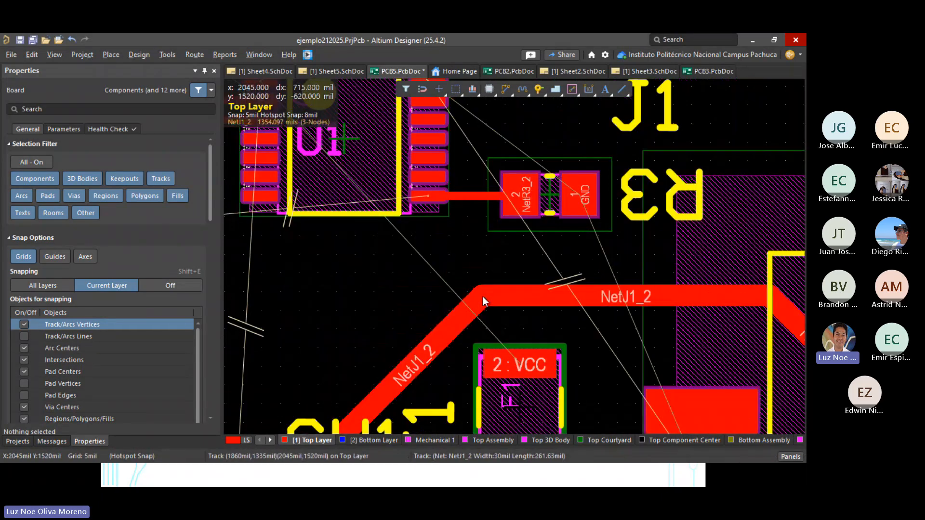
scroll(420, 327, up, 2)
scroll(421, 328, down, 4)
scroll(421, 328, up, 4)
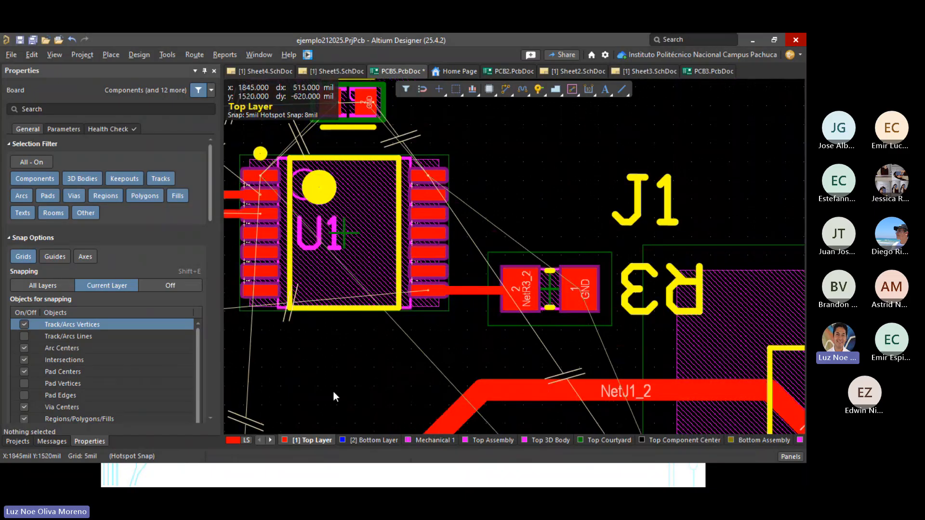
right_drag(333, 391, 225, 136)
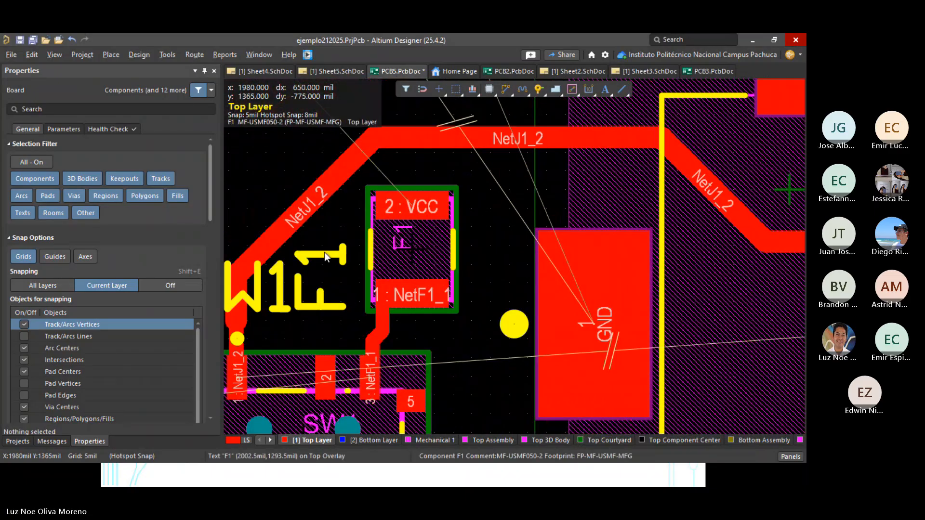
ctrl+scroll(325, 253, down, 5)
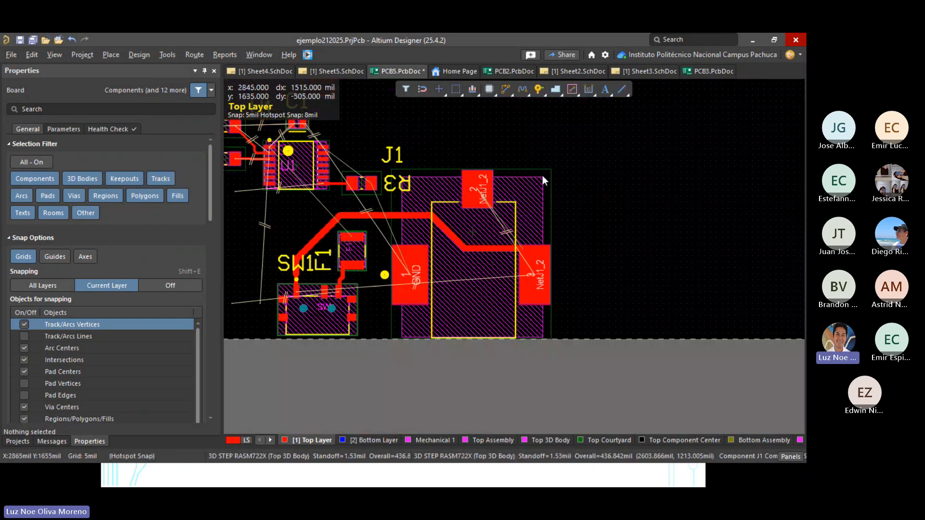
right_drag(454, 164, 572, 219)
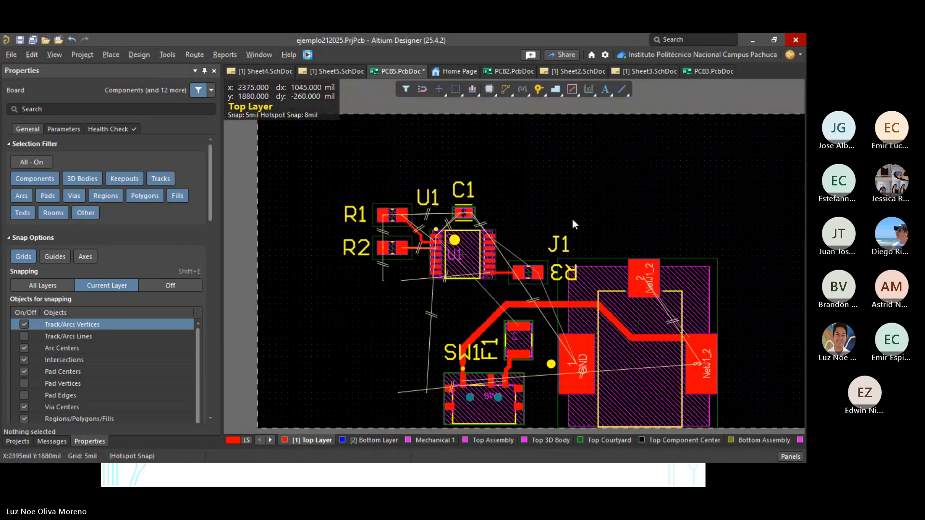
Step: Examine the GND and VCC connections at C1 and U1 and the NetR1_2, NetR2_2 and NetR3_2 traces
ctrl+scroll(485, 224, up, 6)
ctrl+scroll(484, 223, up, 2)
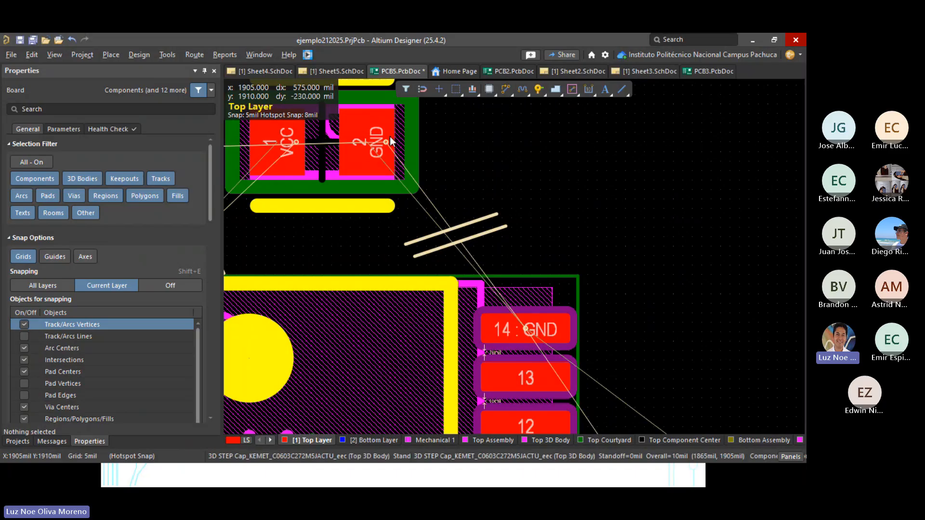
scroll(551, 331, down, 4)
scroll(551, 332, down, 4)
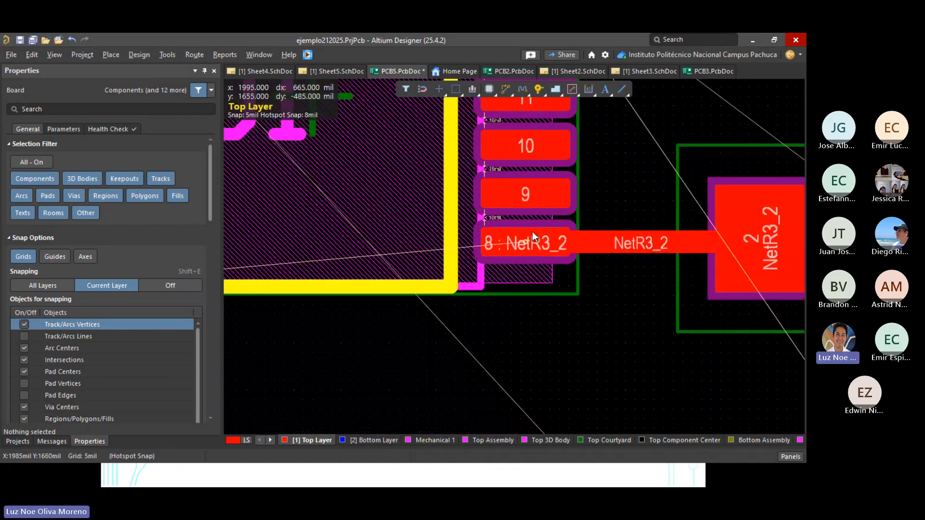
ctrl+scroll(554, 348, down, 1)
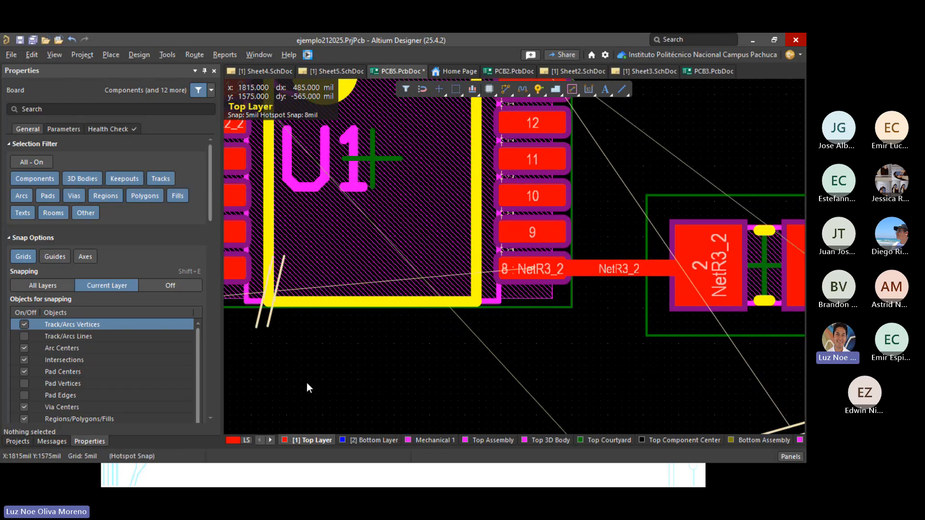
right_drag(308, 383, 663, 414)
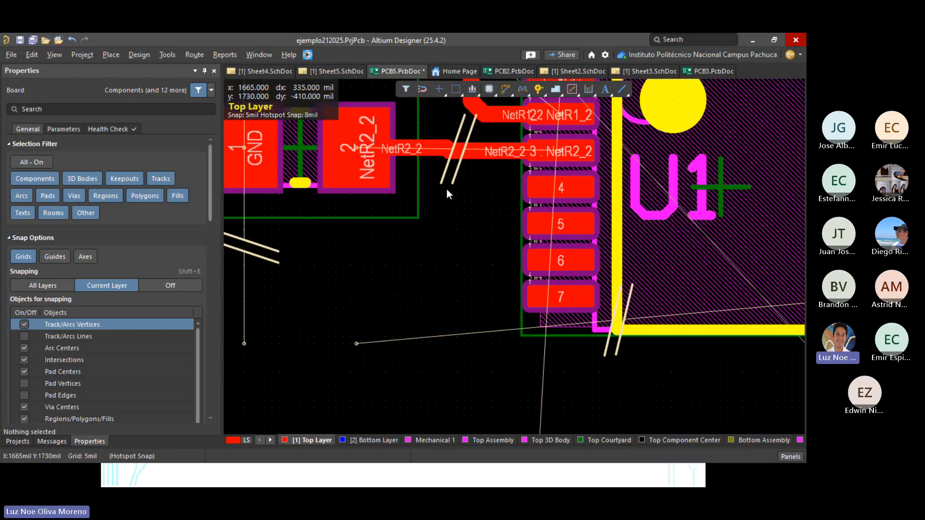
right_drag(447, 189, 571, 375)
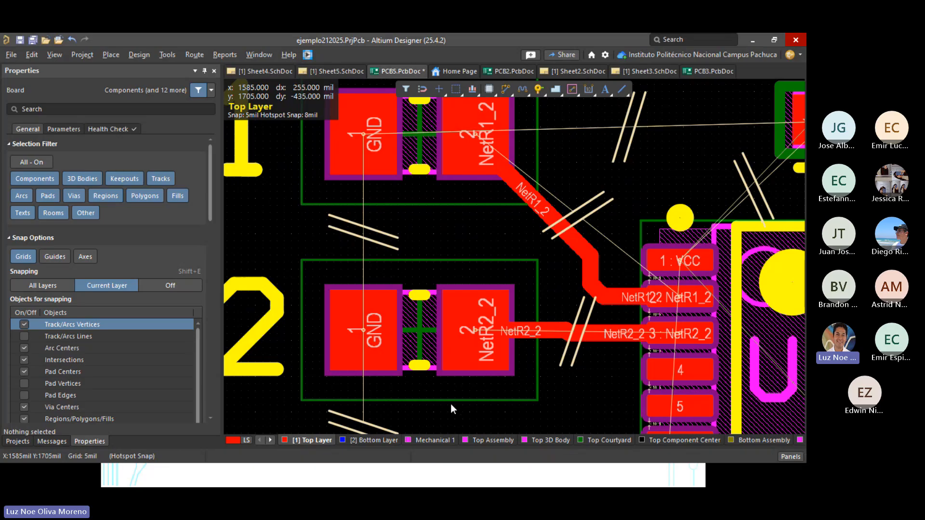
ctrl+scroll(475, 416, down, 5)
ctrl+scroll(476, 407, down, 3)
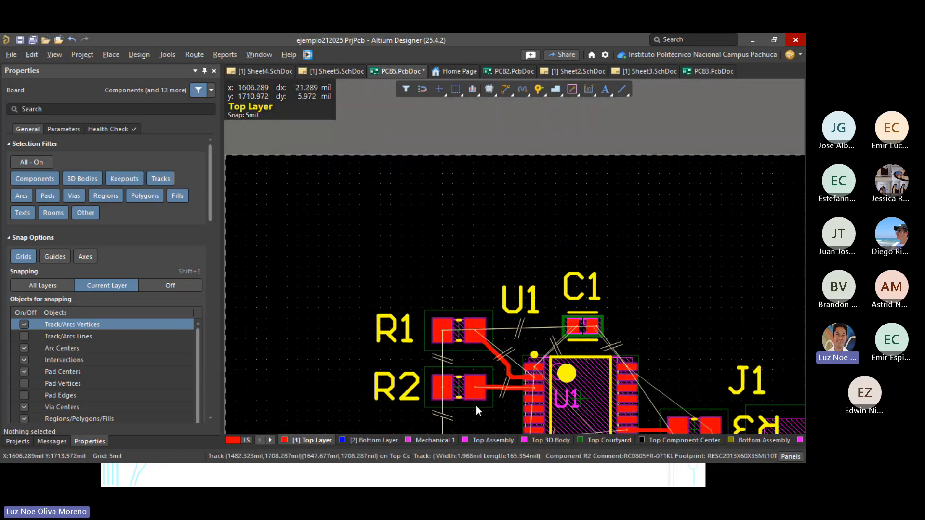
Step: Preview the routed board in 3D, then return to the 2D layout
right_drag(481, 302, 362, 179)
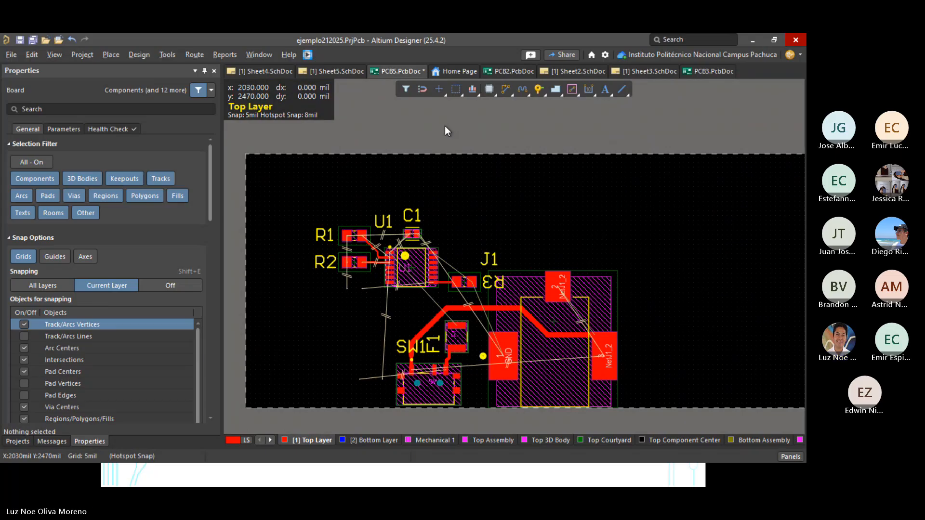
key(3)
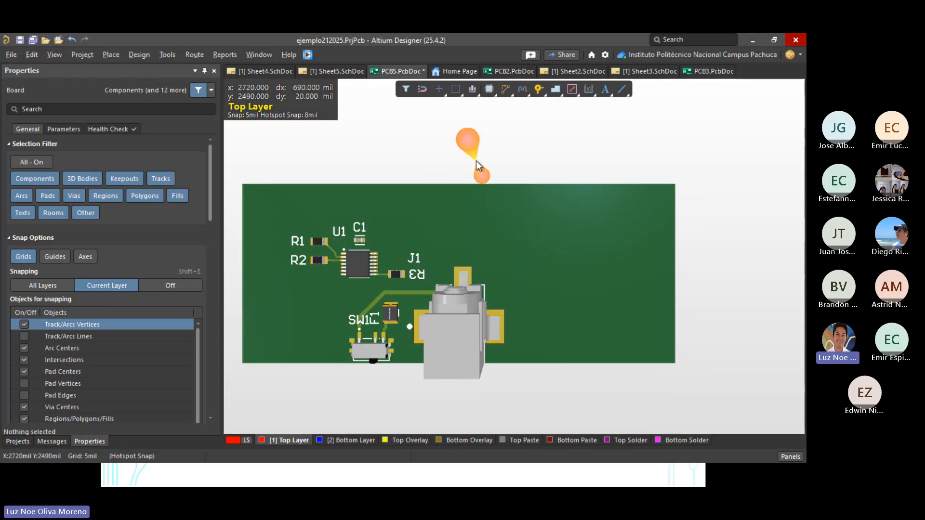
key(2)
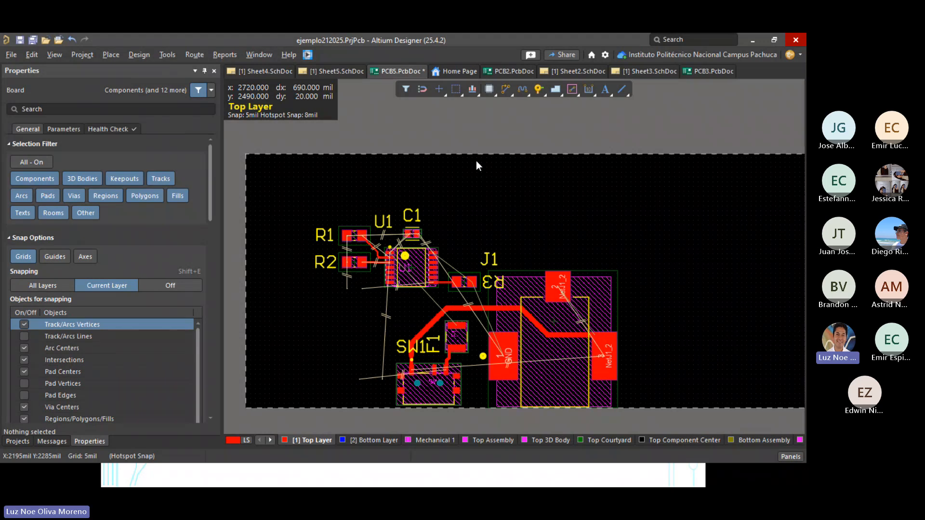
Step: Edit the board shape in board planning mode, pulling its right and left edges inward to a width of about 1805 mil
key(1)
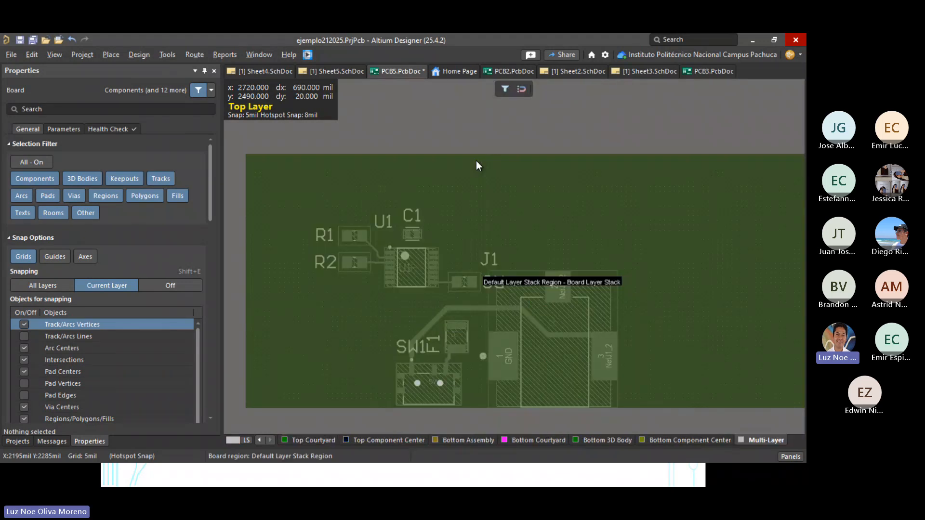
ctrl+scroll(476, 164, down, 3)
ctrl+scroll(476, 163, up, 2)
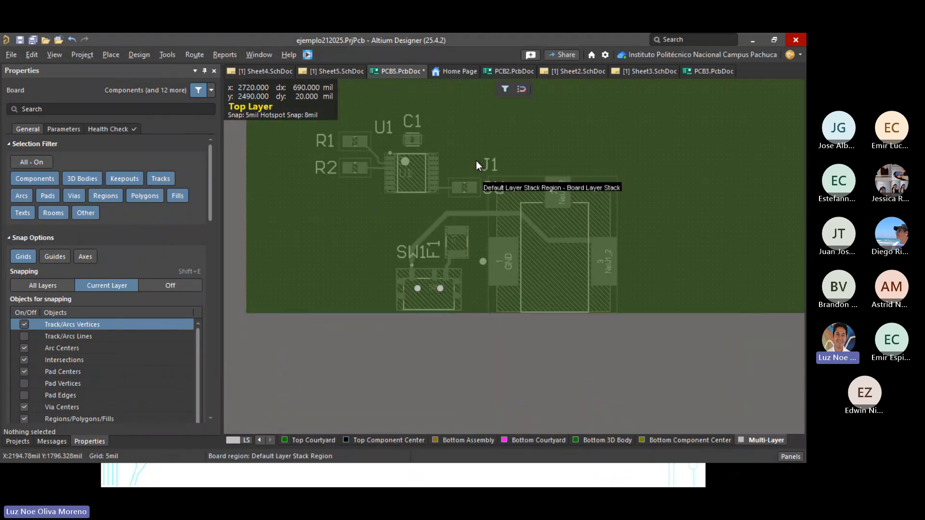
ctrl+scroll(476, 163, down, 3)
ctrl+scroll(476, 160, down, 1)
ctrl+scroll(537, 108, up, 3)
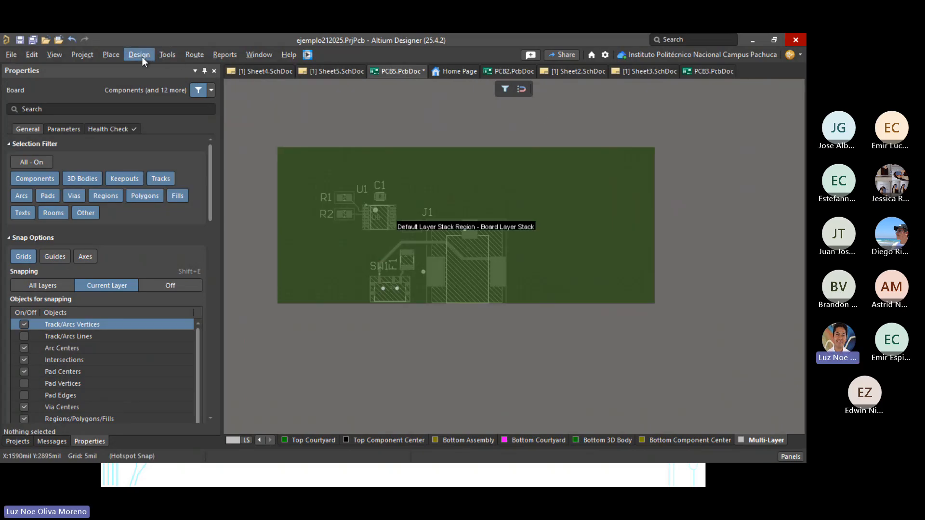
click(165, 54)
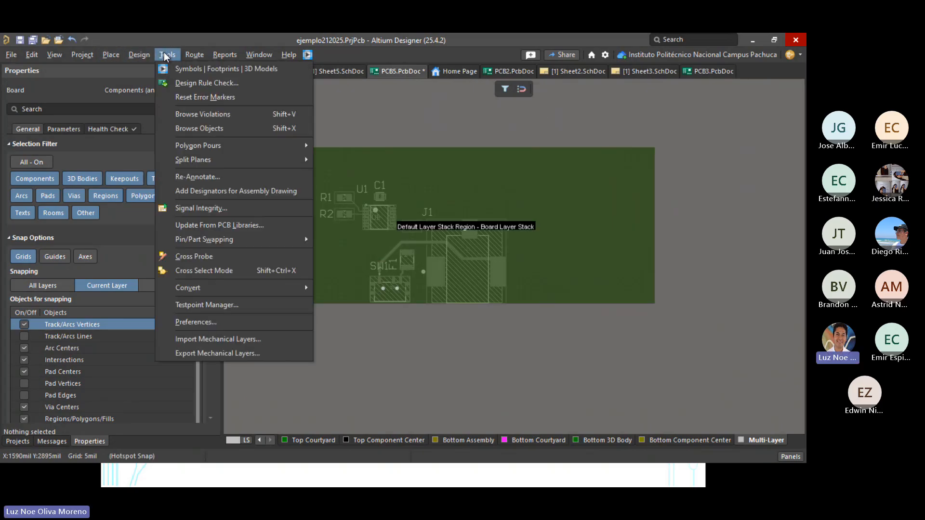
mouse_move(141, 54)
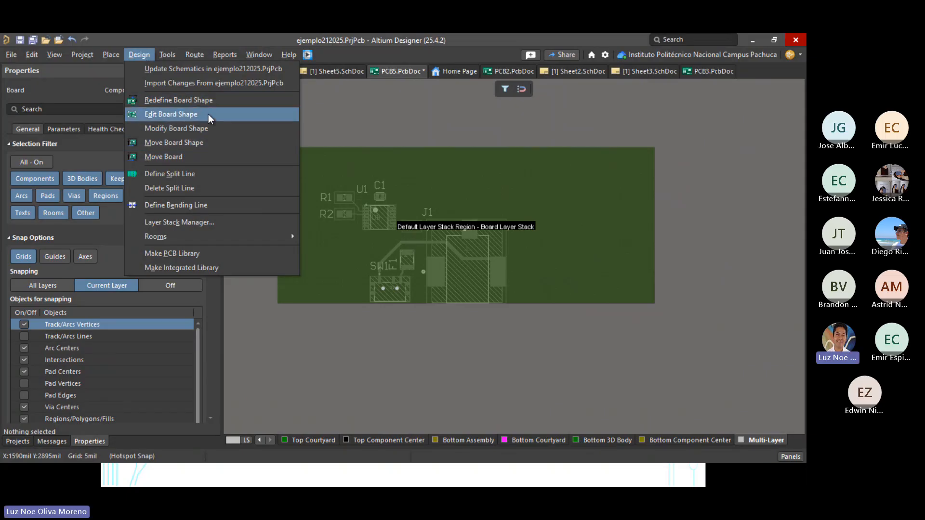
key(Escape)
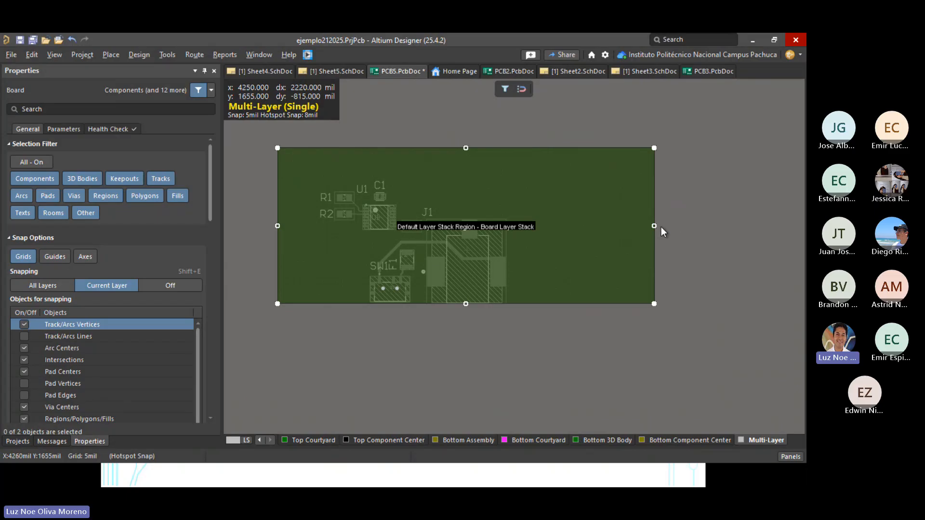
drag(655, 225, 523, 233)
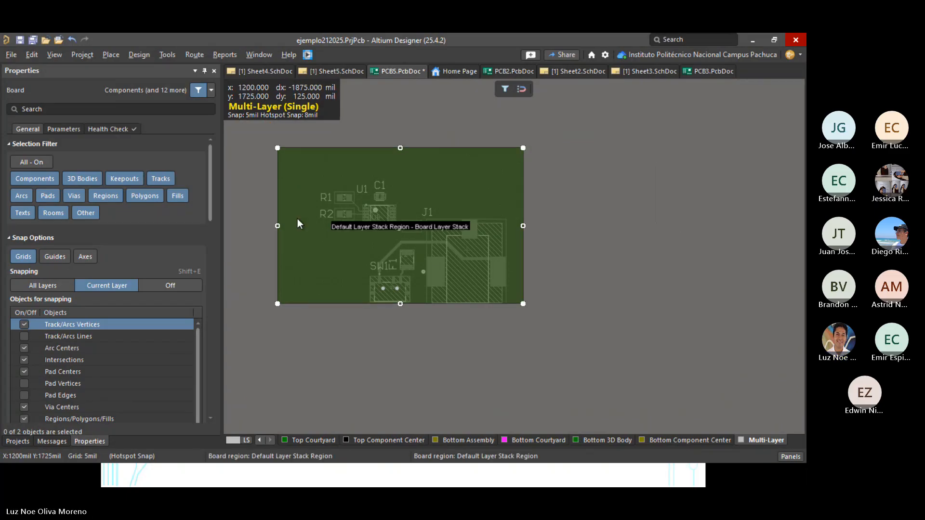
drag(277, 226, 310, 225)
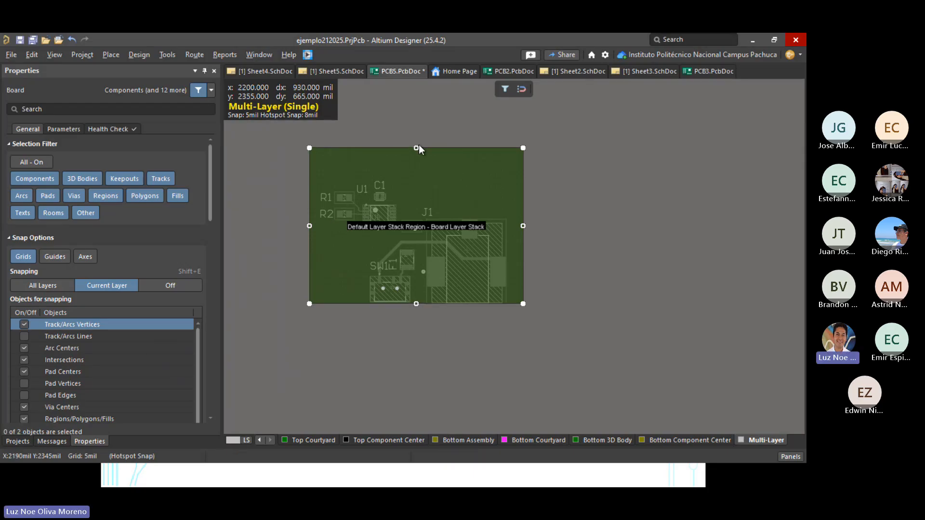
Step: Lower the board's top edge to about y = 2070 mil, just above C1, and return to the 2D layout
drag(417, 147, 417, 178)
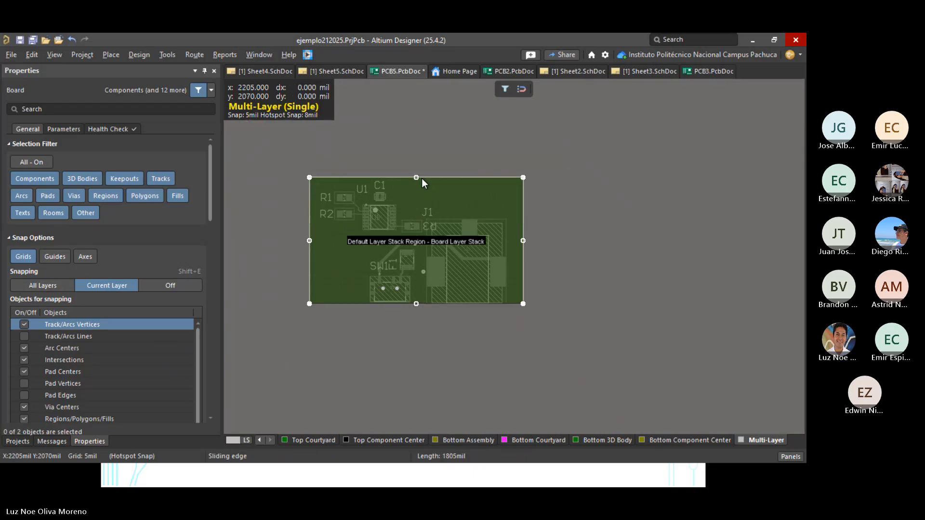
click(429, 372)
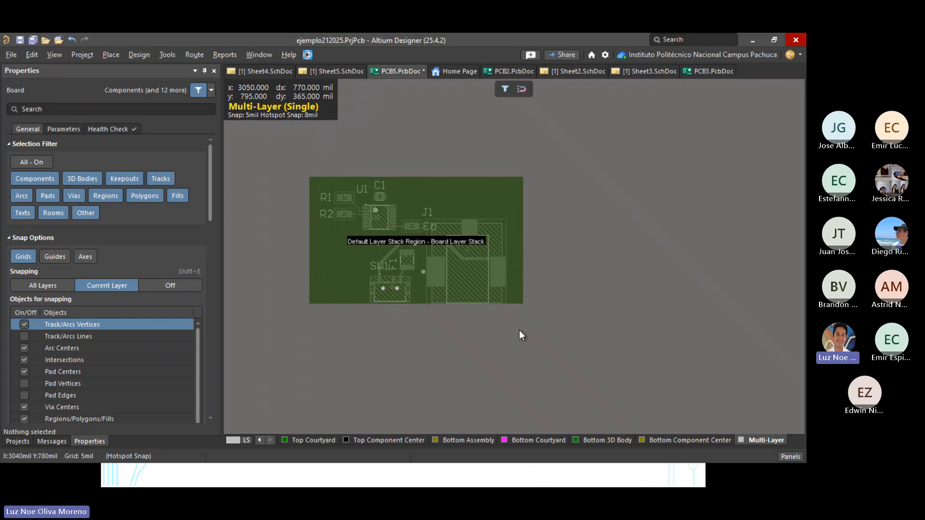
key(2)
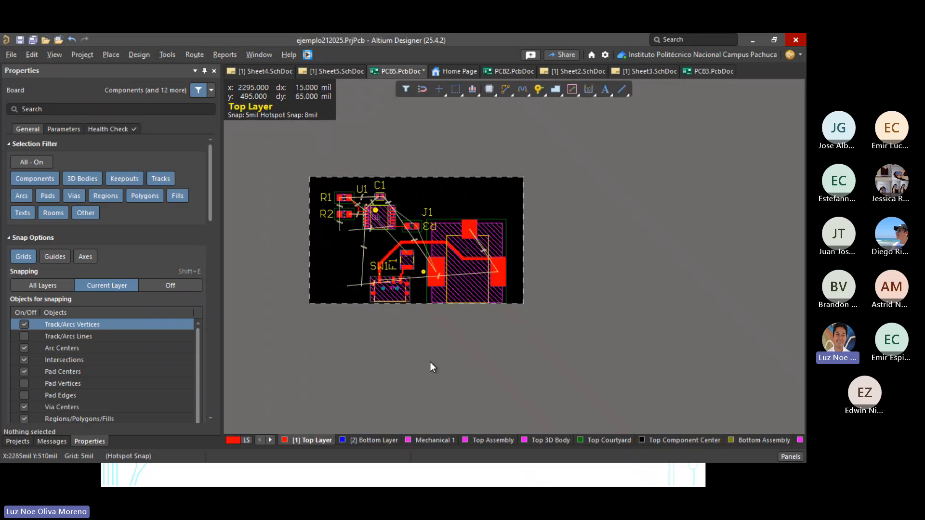
Step: Inspect the reduced board outline and the placement of SW1 and J1 at its edge in 3D, then return to 2D
key(3)
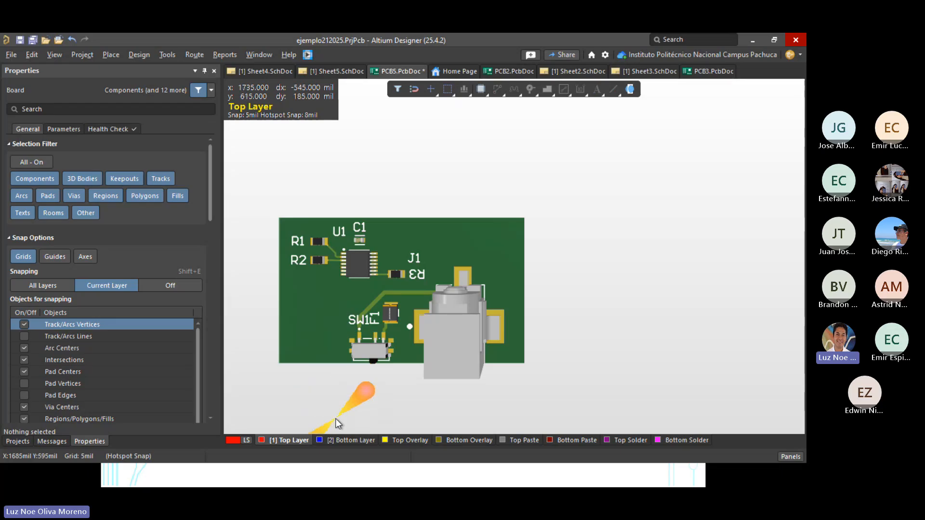
ctrl+scroll(336, 419, up, 4)
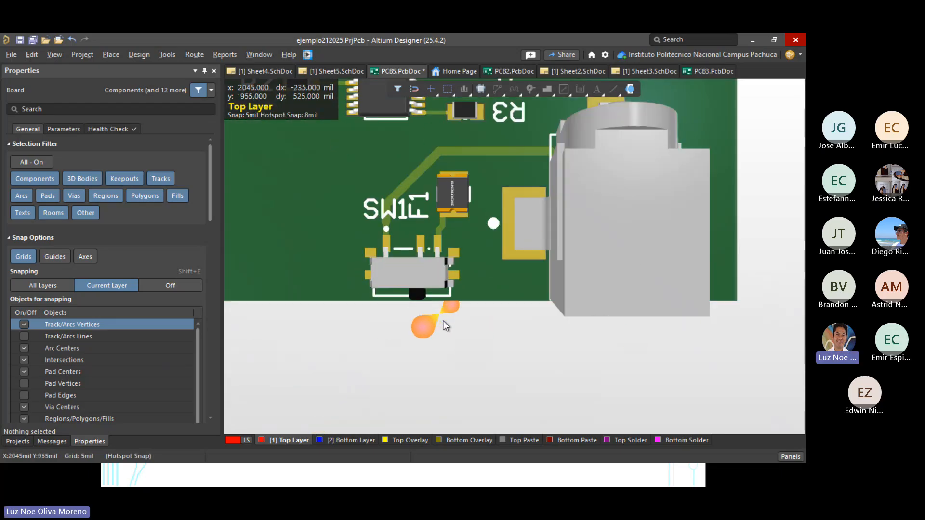
ctrl+scroll(407, 314, down, 4)
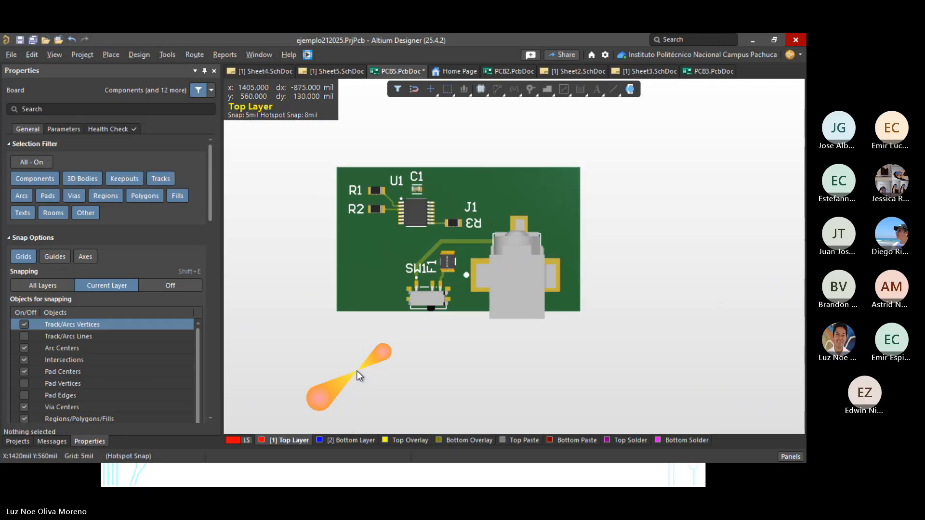
key(2)
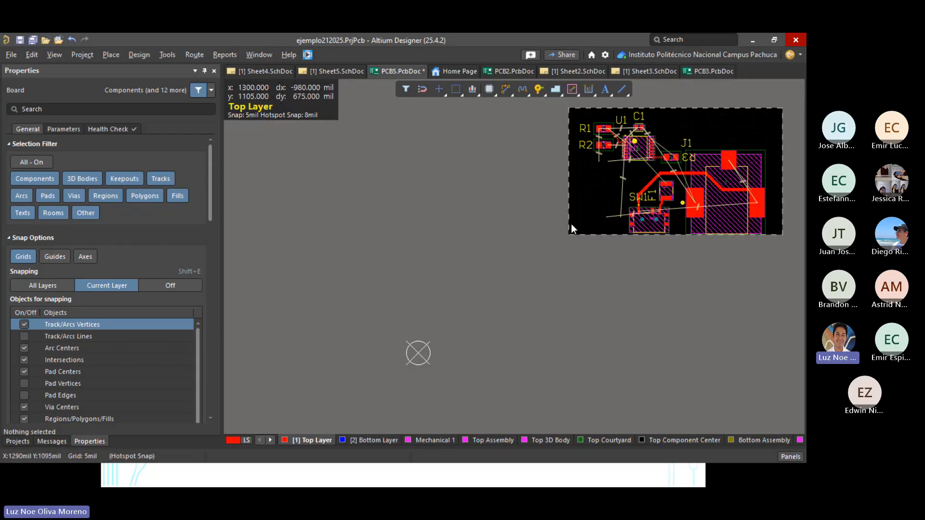
Step: Set the layout's relative origin at the lower-left corner of the board outline
click(30, 55)
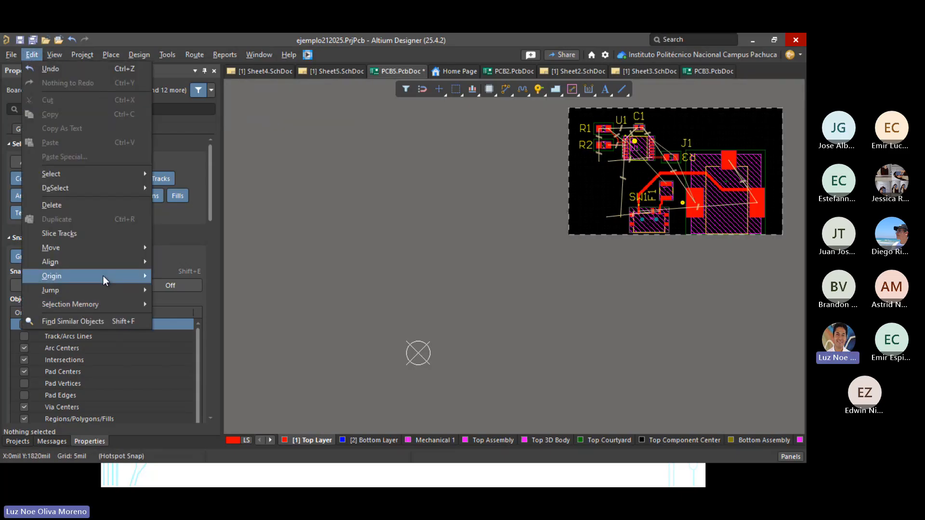
mouse_move(135, 278)
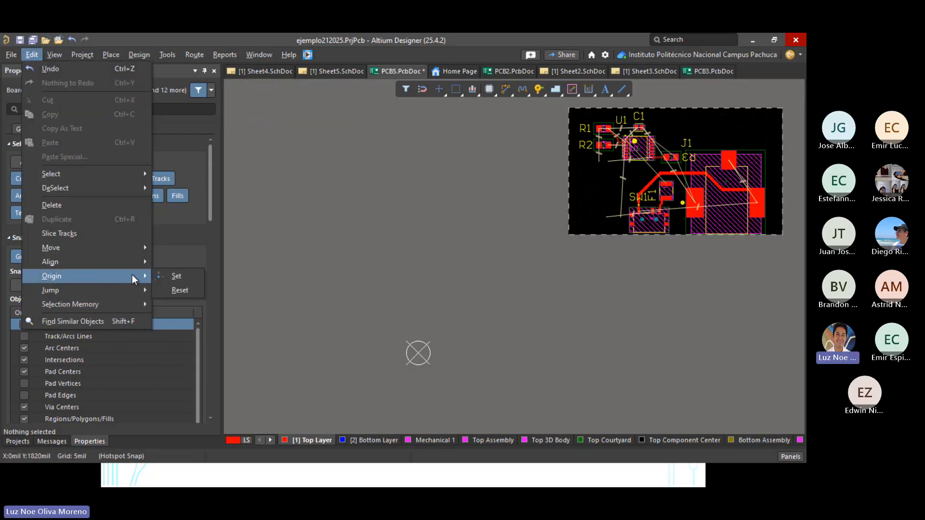
click(186, 279)
scroll(597, 250, up, 2)
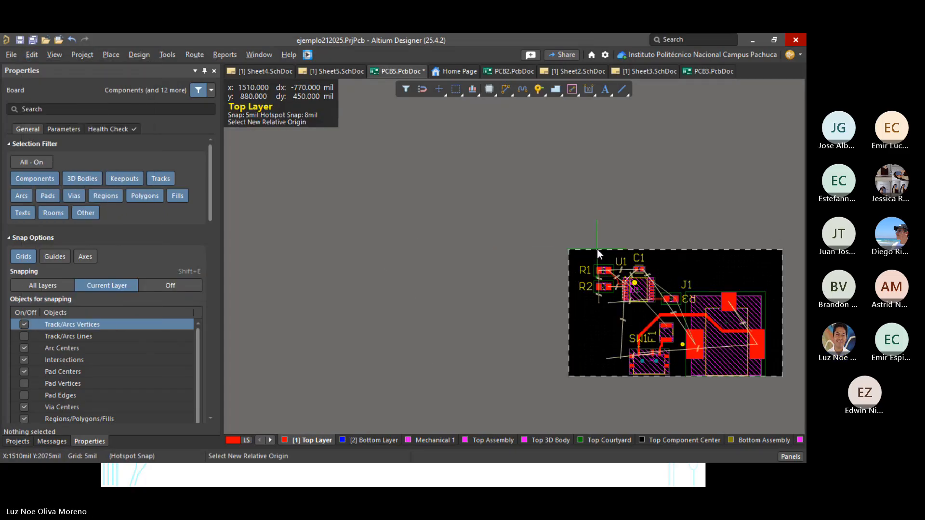
ctrl+scroll(584, 274, up, 4)
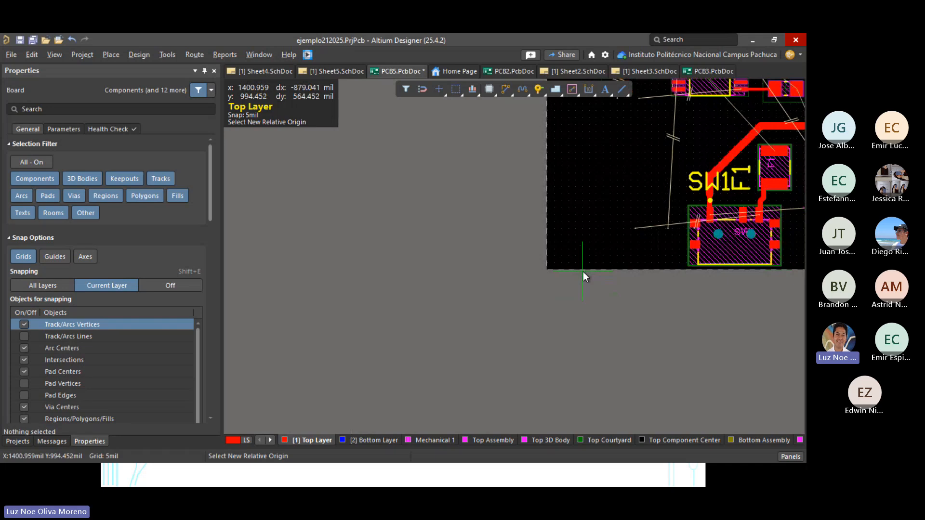
ctrl+scroll(583, 272, up, 2)
click(513, 269)
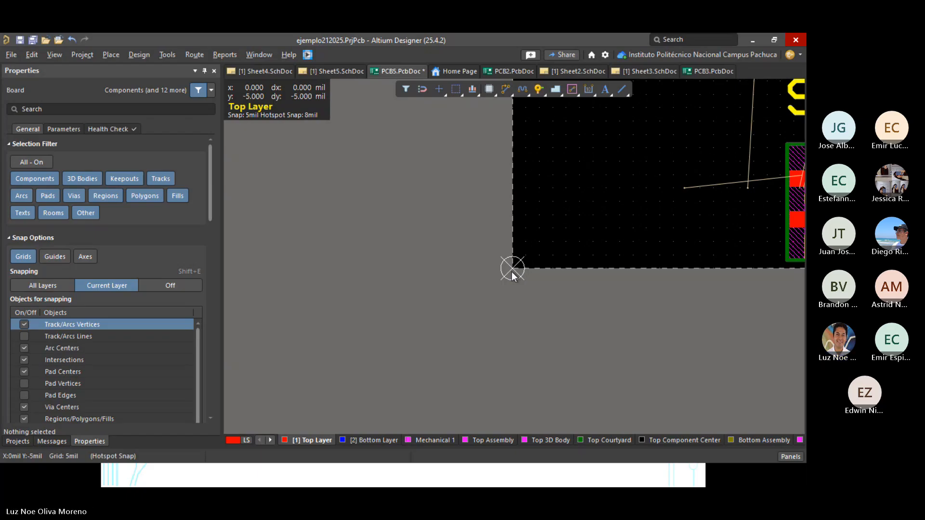
scroll(565, 231, up, 4)
scroll(431, 252, up, 4)
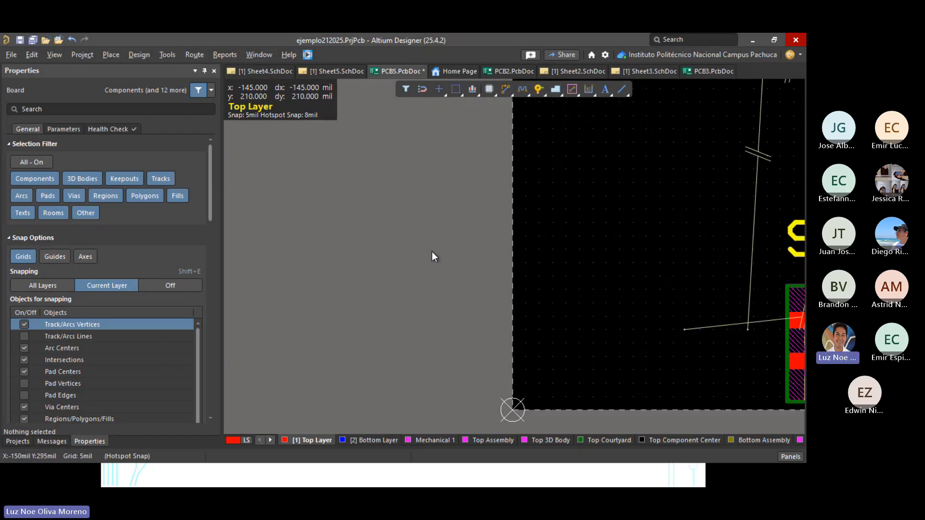
scroll(432, 251, down, 4)
ctrl+scroll(431, 251, down, 6)
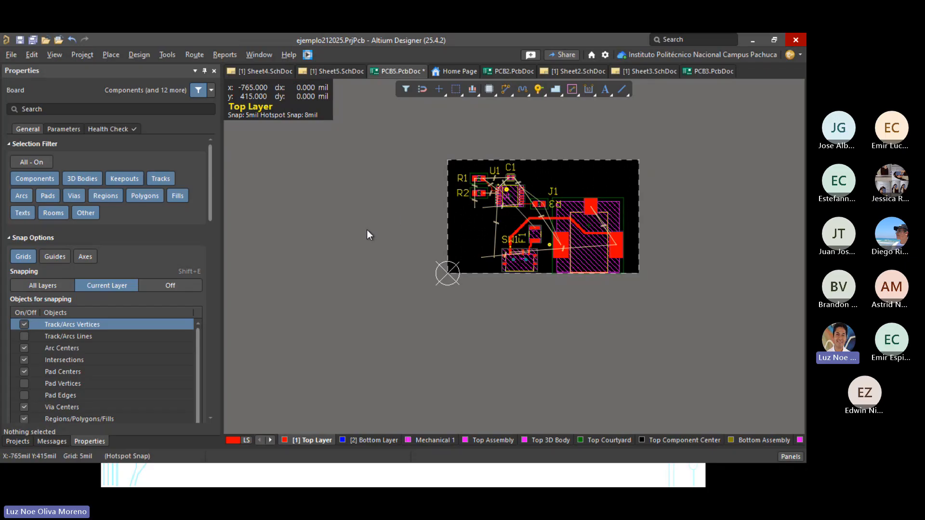
Step: Switch the PCB document's measurement units from mils to mm
click(86, 445)
scroll(155, 252, down, 3)
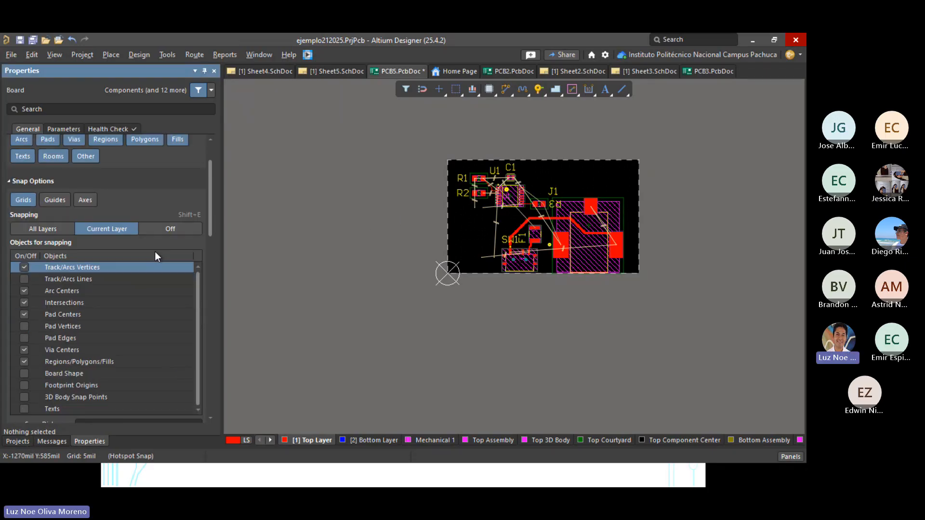
scroll(211, 284, down, 6)
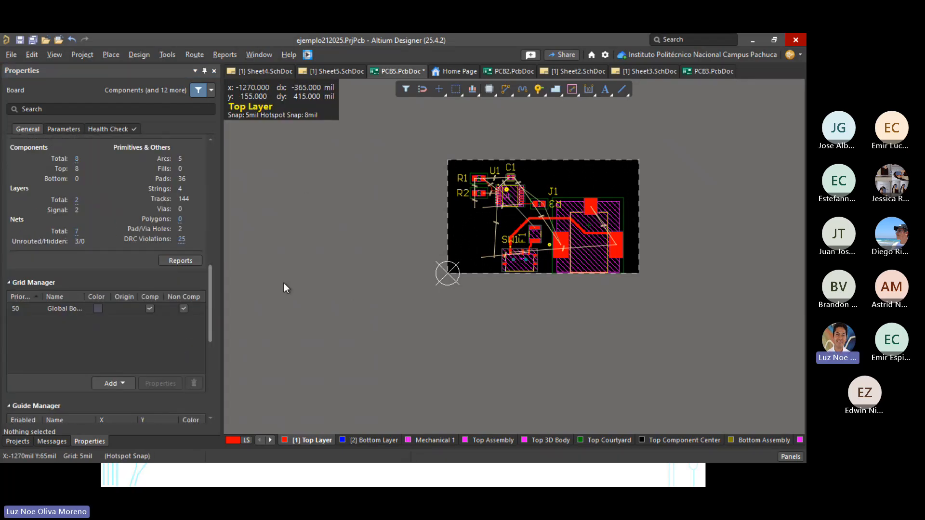
click(588, 232)
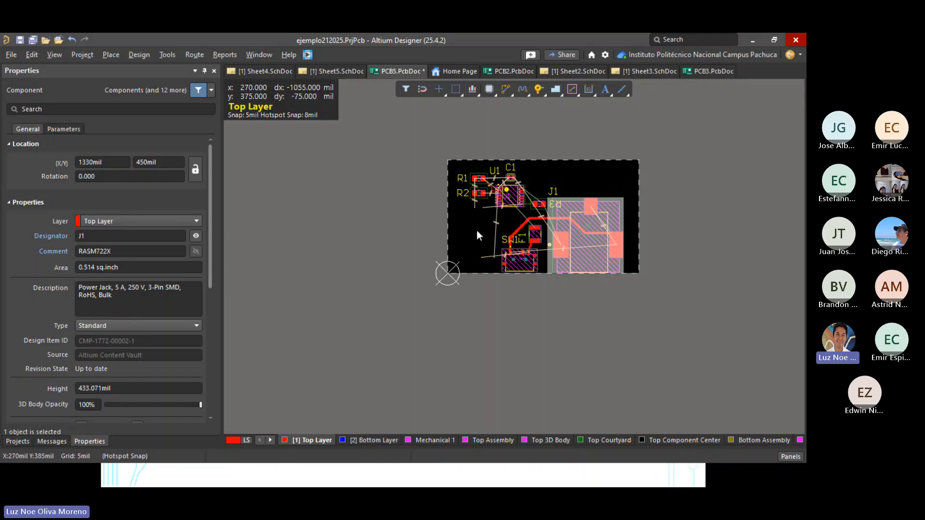
click(511, 195)
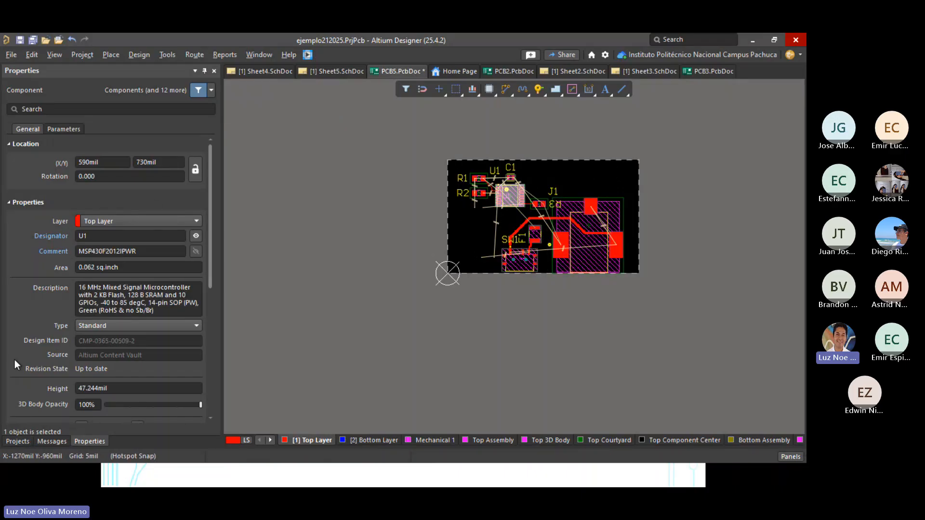
scroll(90, 312, down, 5)
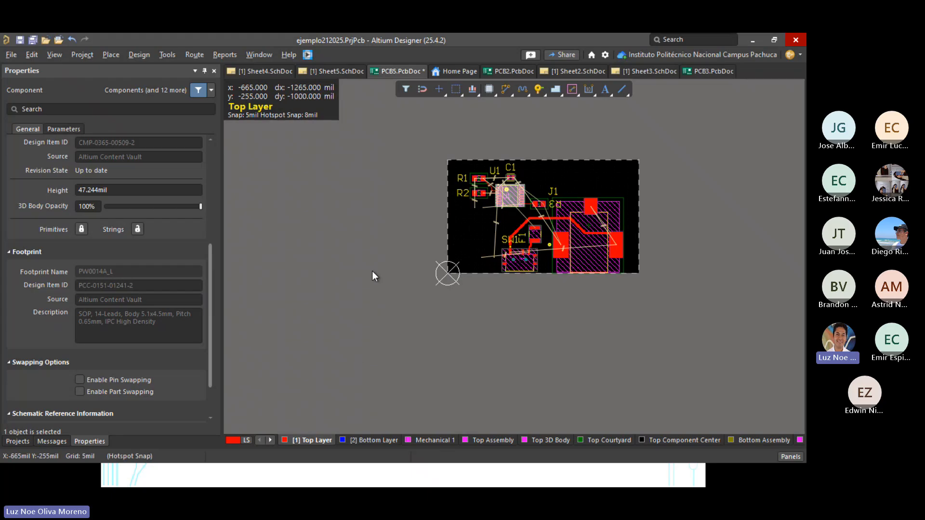
click(376, 199)
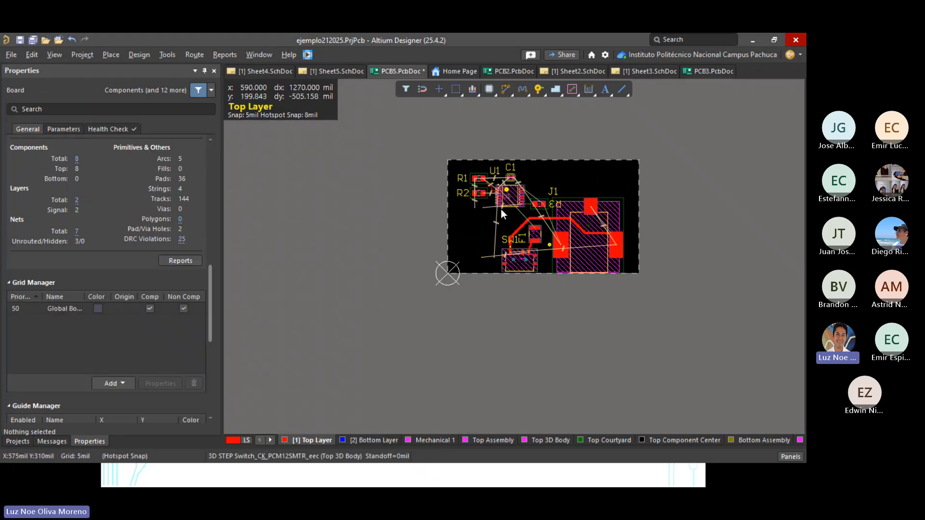
scroll(201, 291, down, 1)
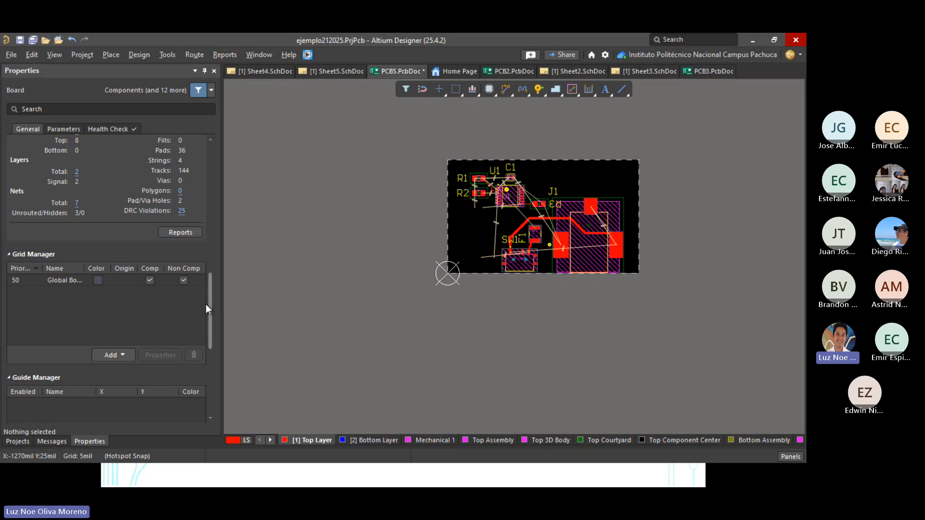
scroll(209, 307, down, 6)
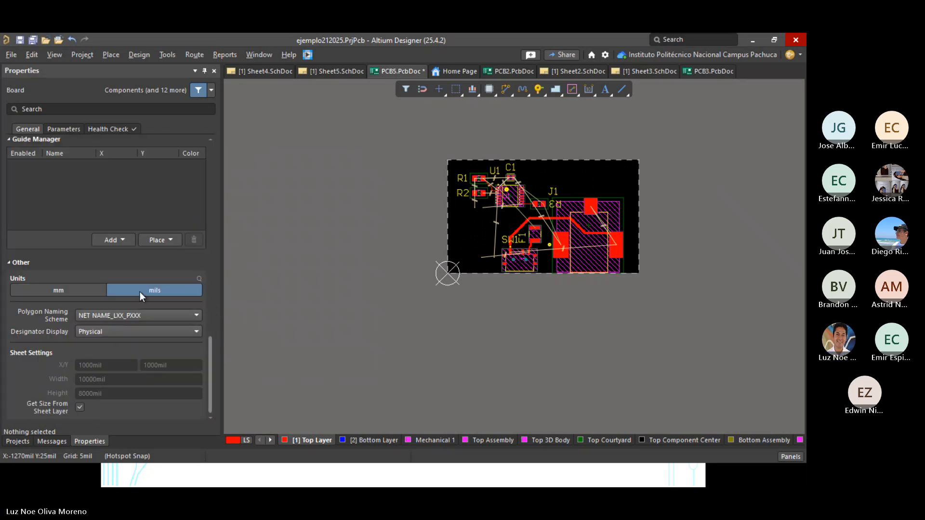
click(64, 291)
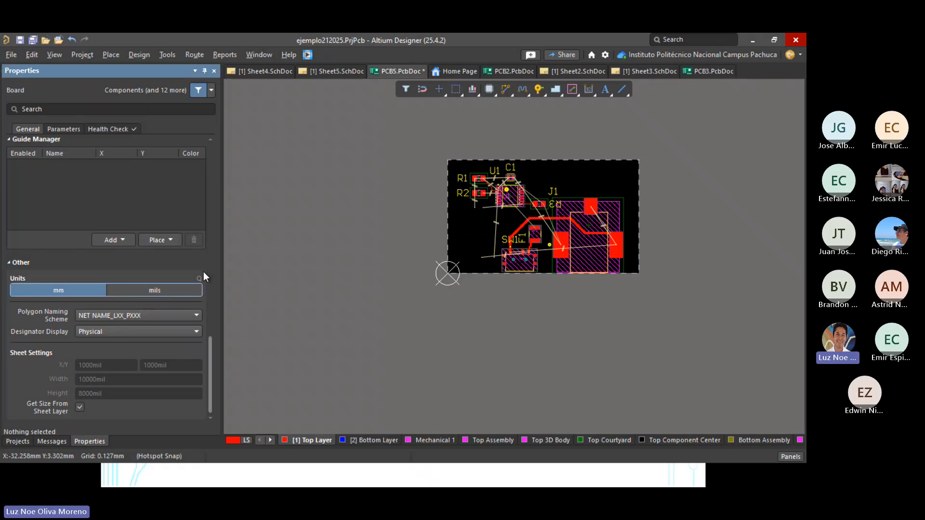
scroll(135, 278, up, 1)
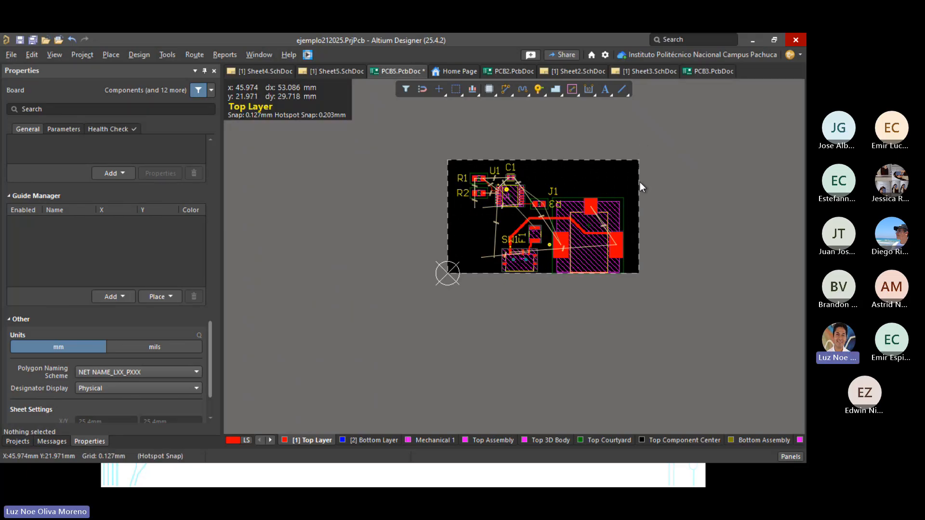
Step: Examine the board's outer edges and the unrouted GND connections at J1 pad 1 and U1 pad 14
ctrl+scroll(643, 154, up, 8)
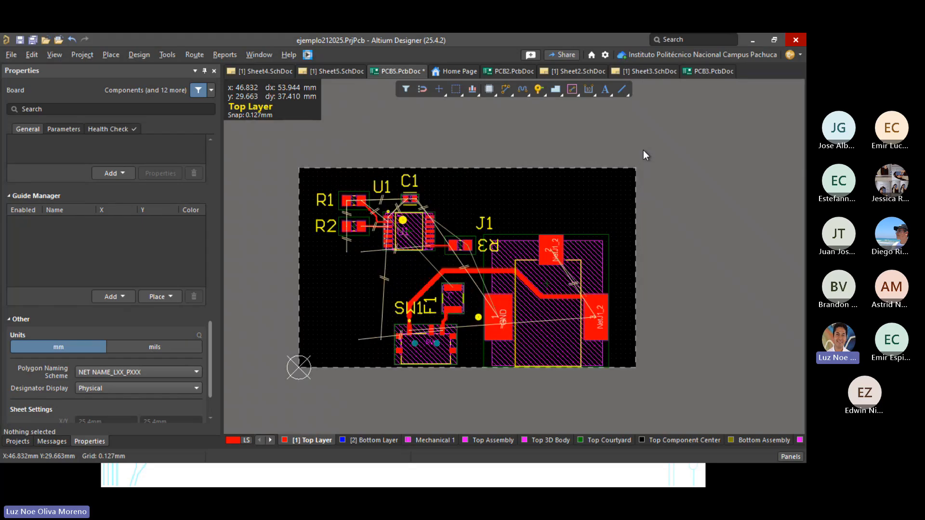
ctrl+scroll(638, 182, up, 3)
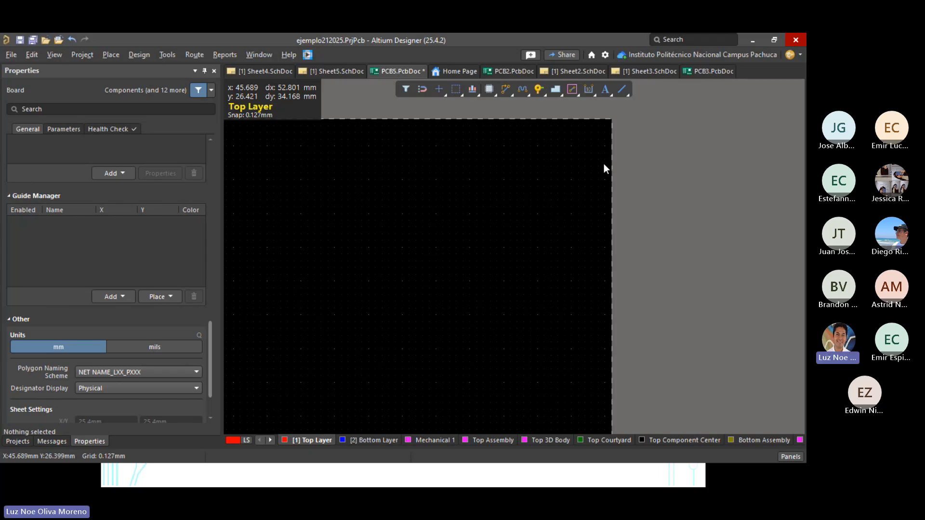
ctrl+scroll(591, 276, up, 8)
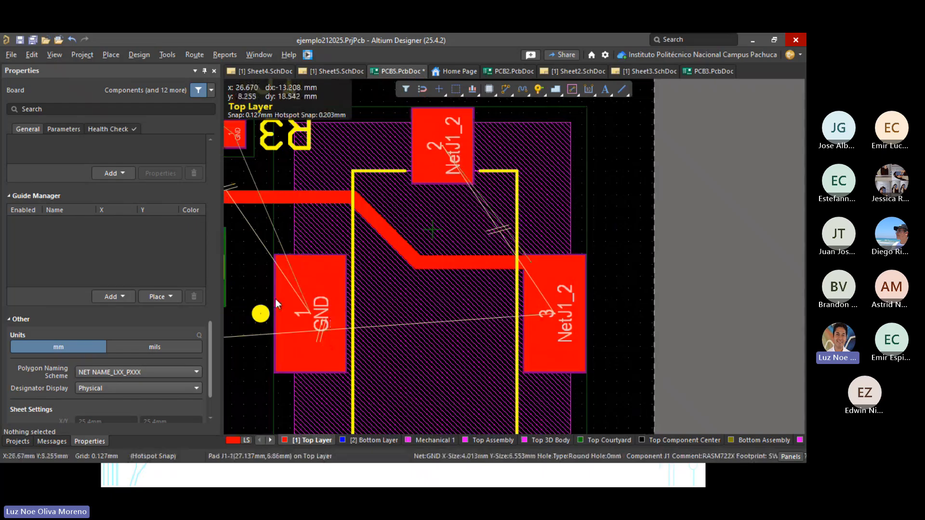
right_drag(594, 206, 730, 170)
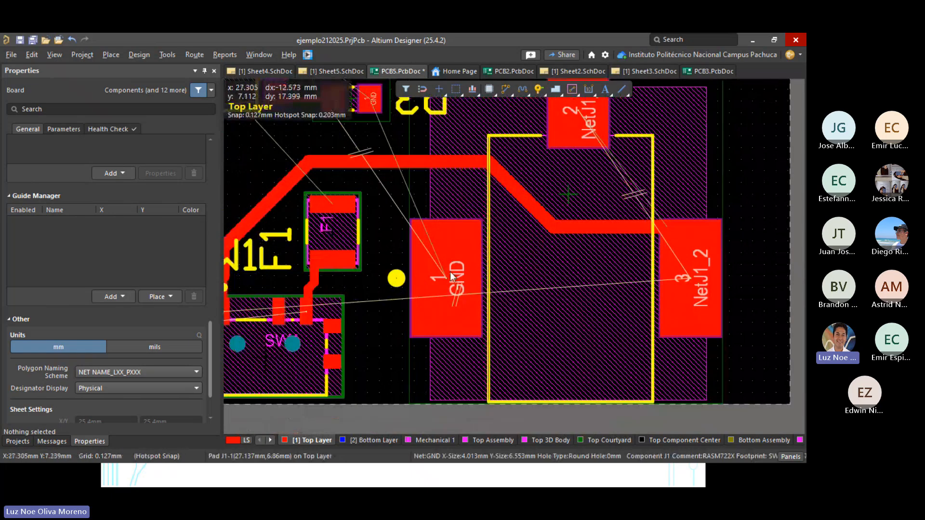
right_drag(343, 341, 528, 267)
ctrl+scroll(527, 268, up, 2)
right_drag(614, 249, 615, 405)
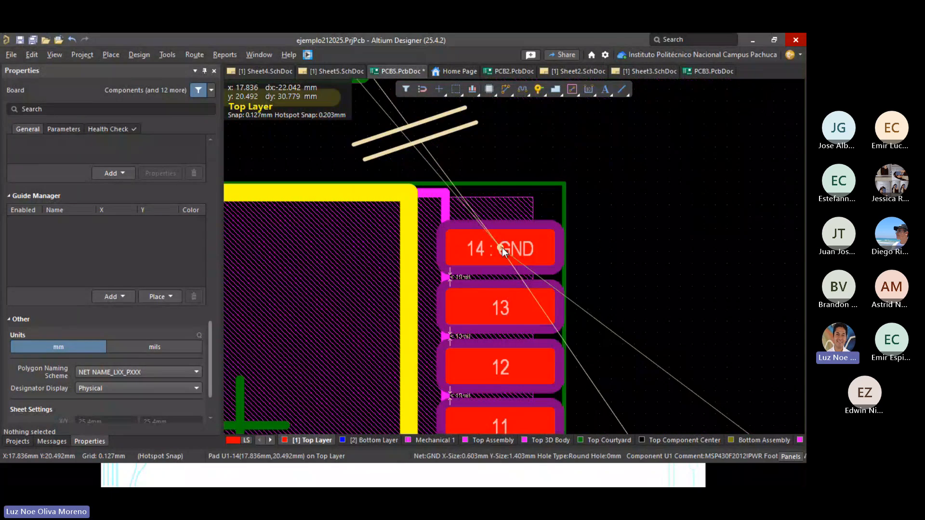
ctrl+scroll(502, 251, down, 8)
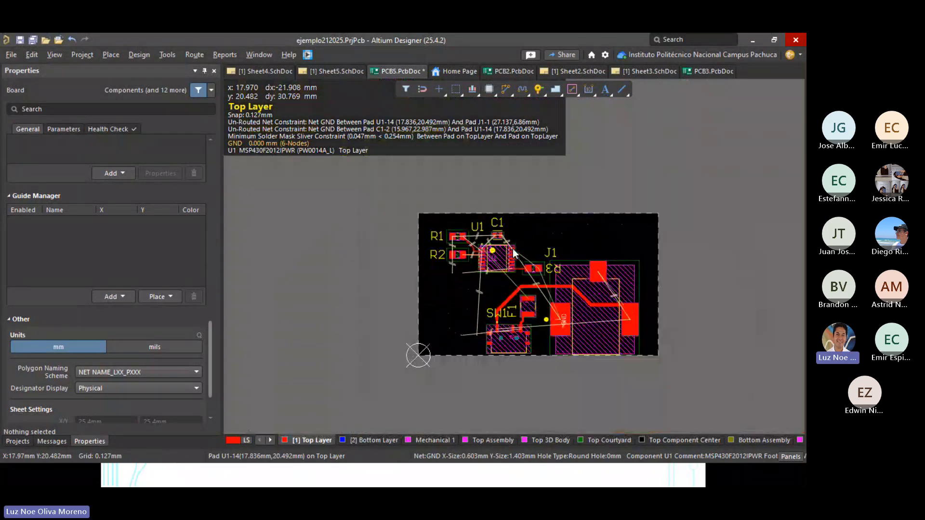
ctrl+scroll(560, 230, up, 2)
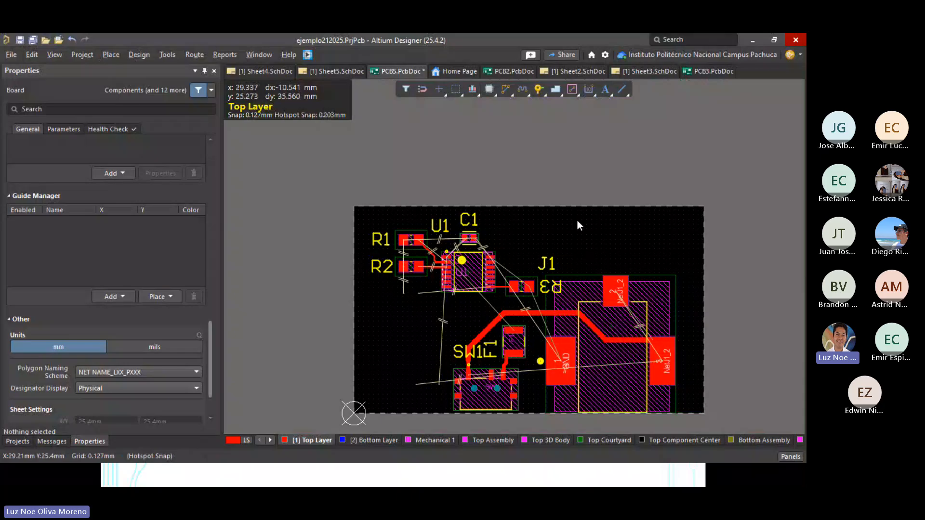
right_drag(577, 221, 484, 214)
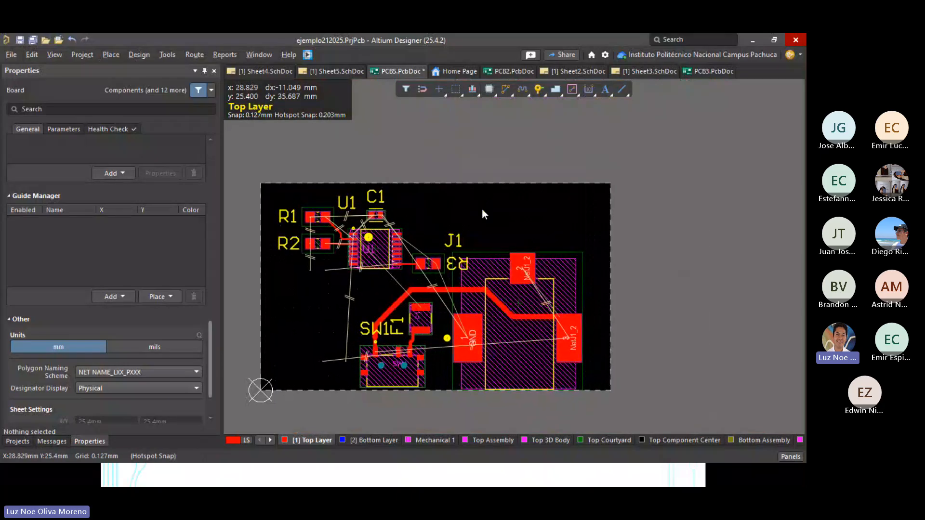
Step: Place a solid Top Layer polygon pour, tracing its outline along the board edges from the origin corner
click(112, 55)
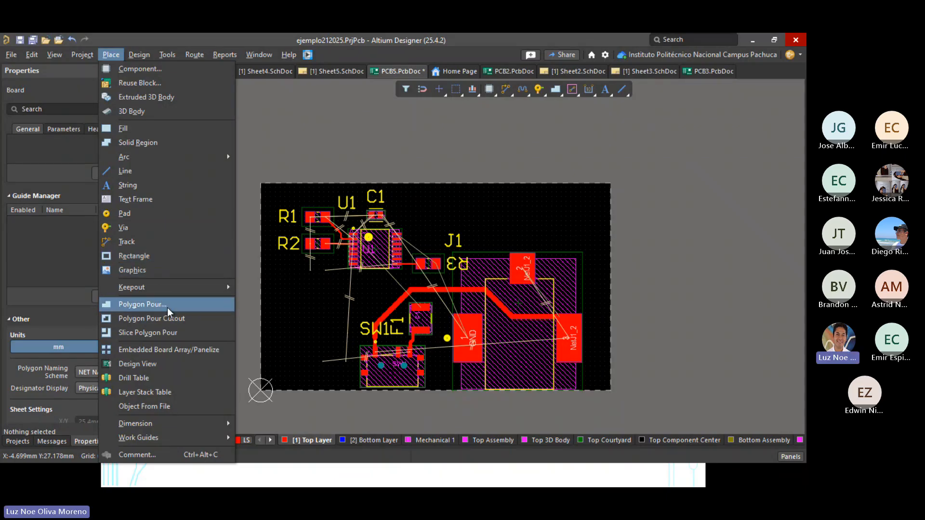
key(Escape)
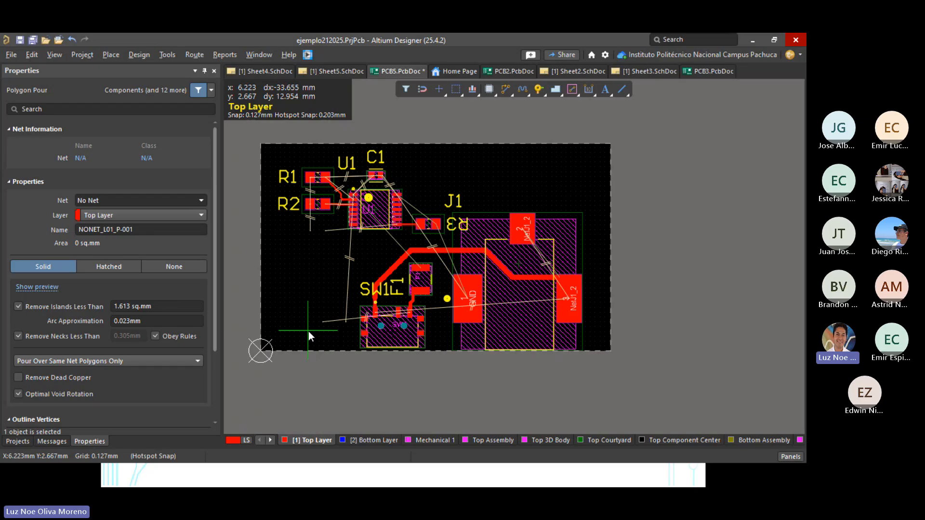
click(79, 227)
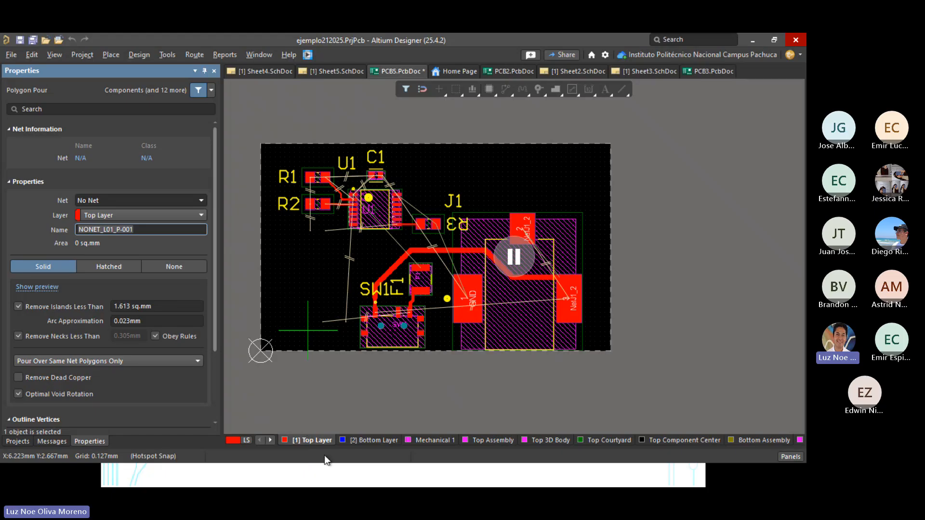
click(513, 259)
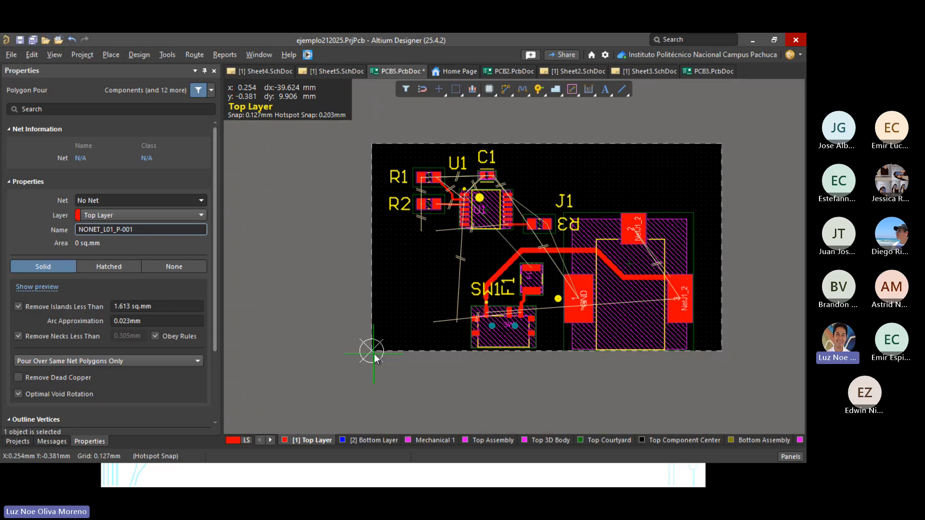
ctrl+scroll(375, 357, up, 5)
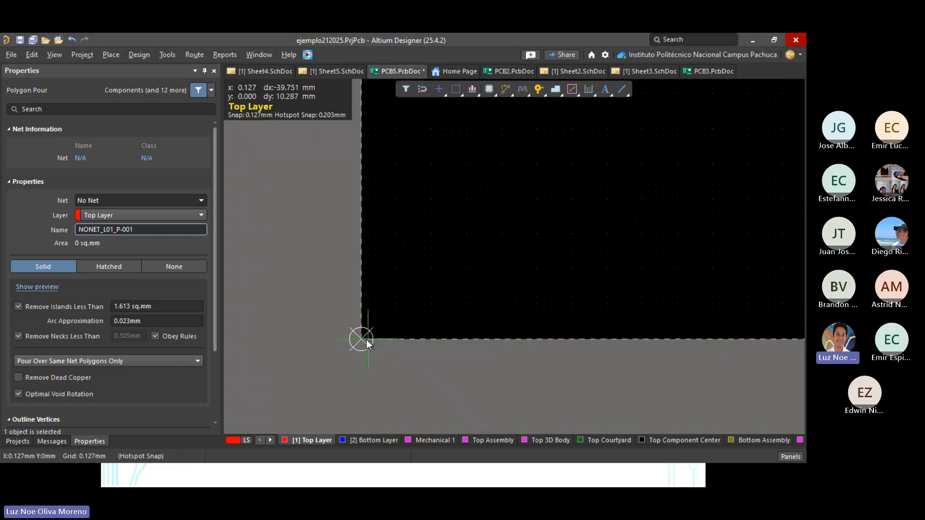
click(361, 340)
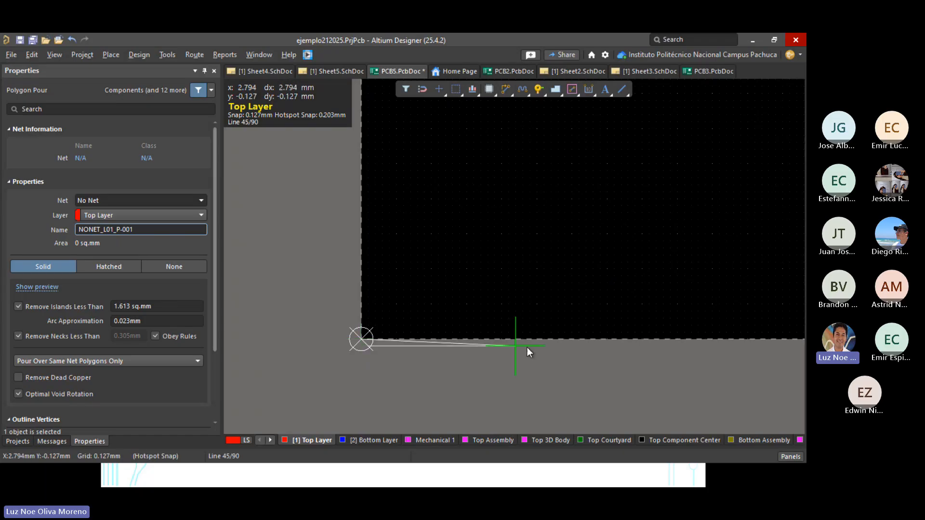
ctrl+scroll(576, 338, down, 8)
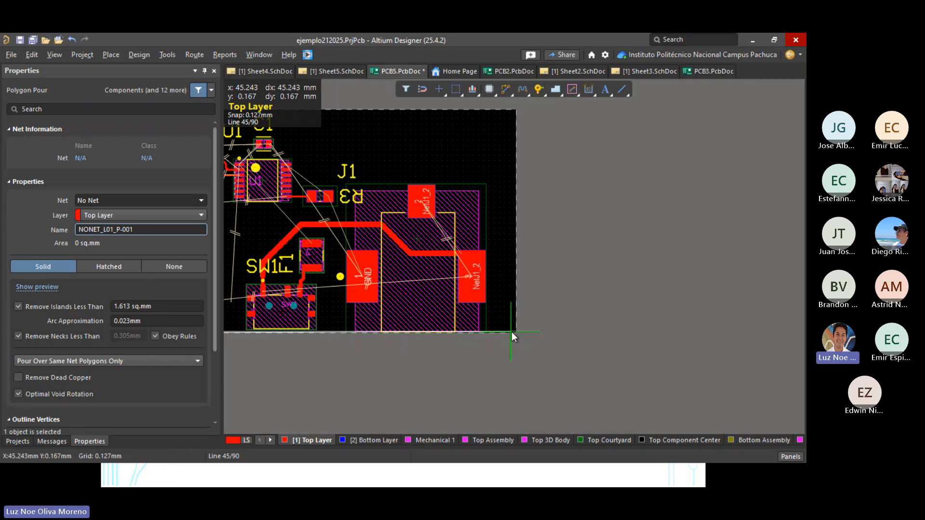
ctrl+scroll(518, 335, up, 5)
ctrl+scroll(518, 335, up, 3)
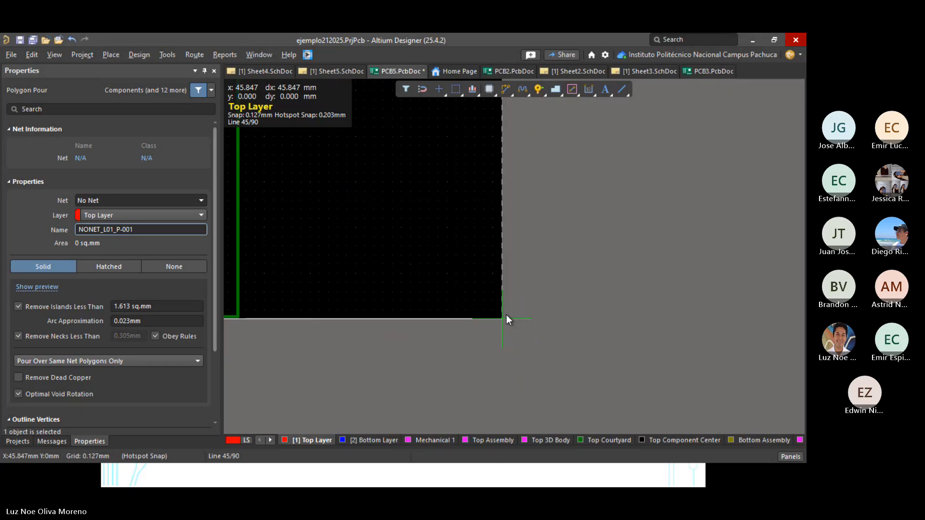
Step: Check the computer's Wi-Fi connection and the available networks
key(super)
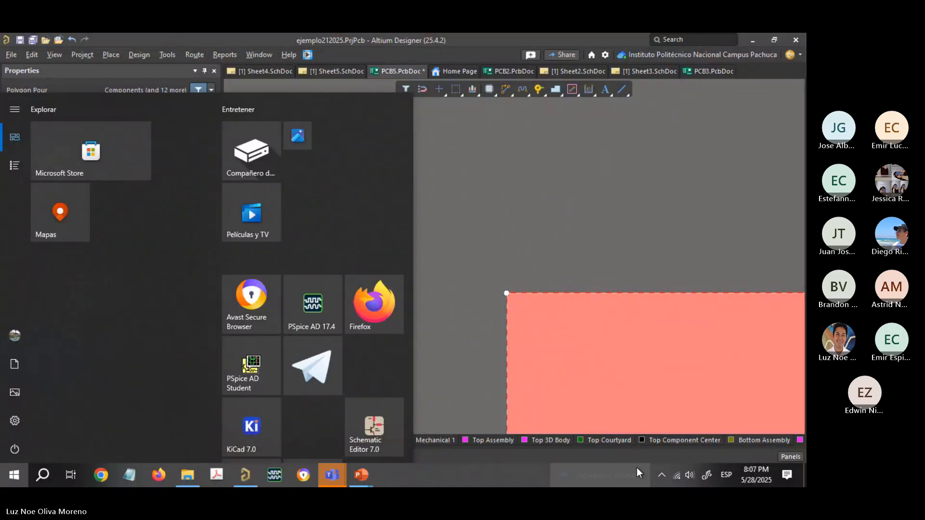
click(677, 476)
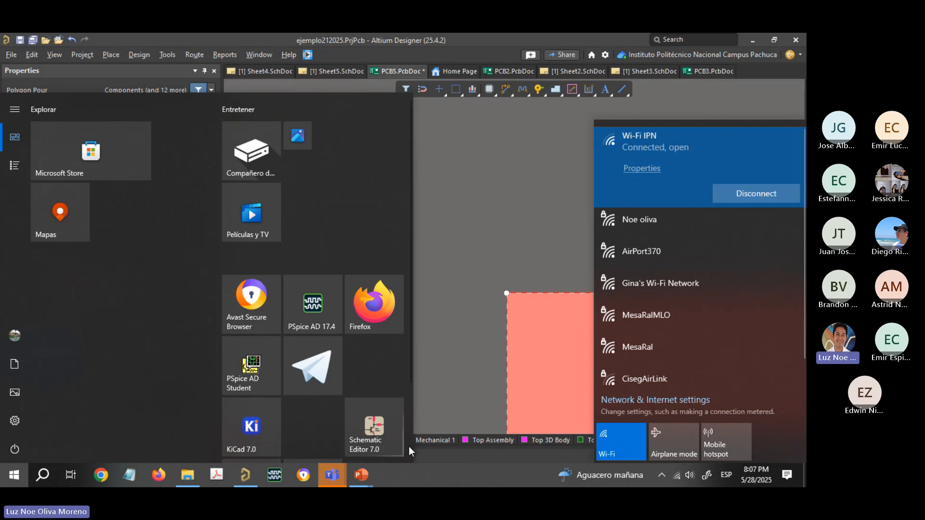
Step: Check the Teams meeting window and its transcript, and return to the PCB5 layout at the board's origin corner
mouse_move(337, 475)
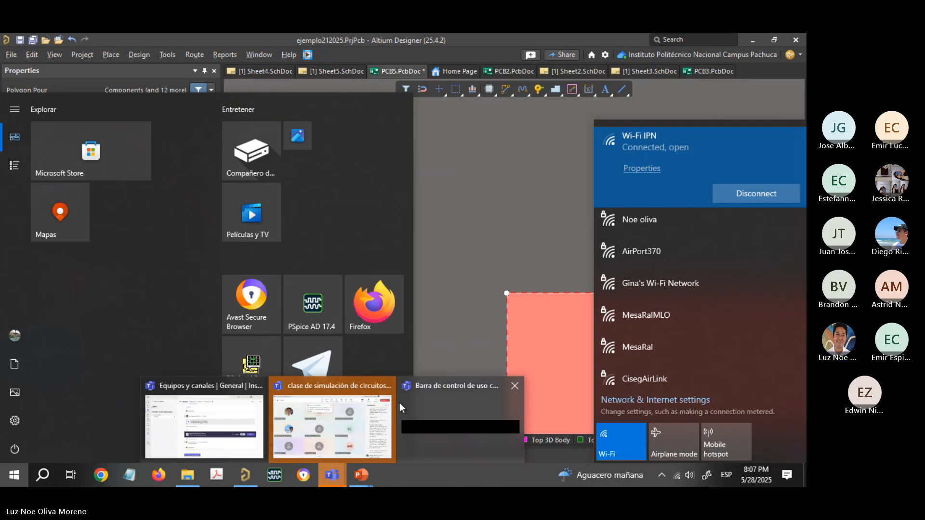
click(334, 406)
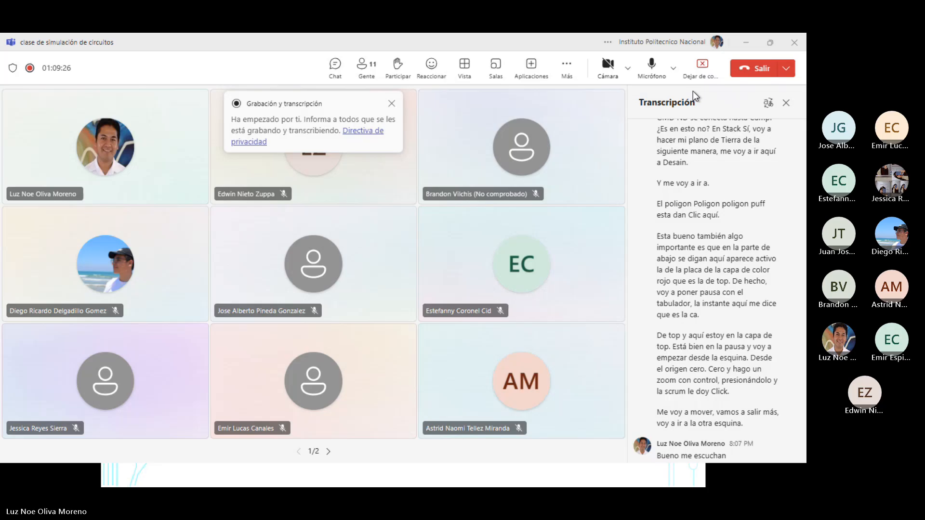
click(745, 44)
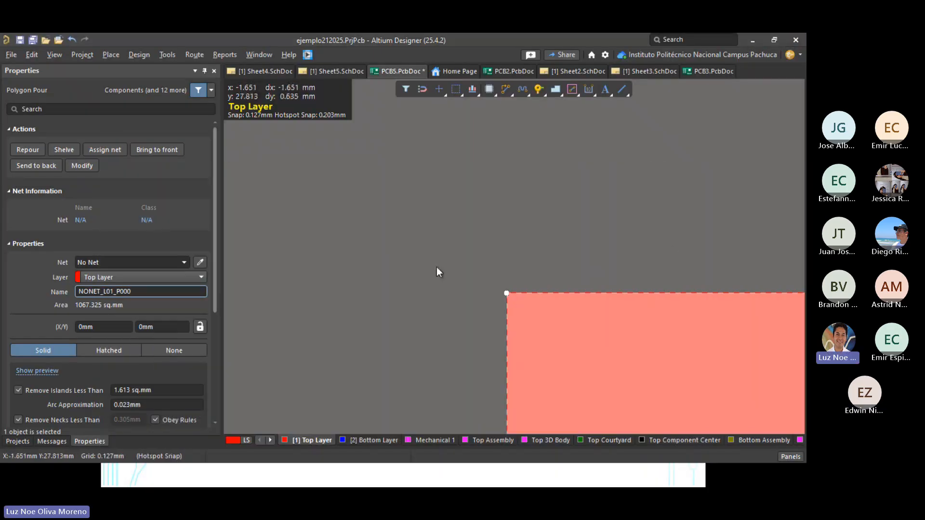
scroll(410, 378, down, 5)
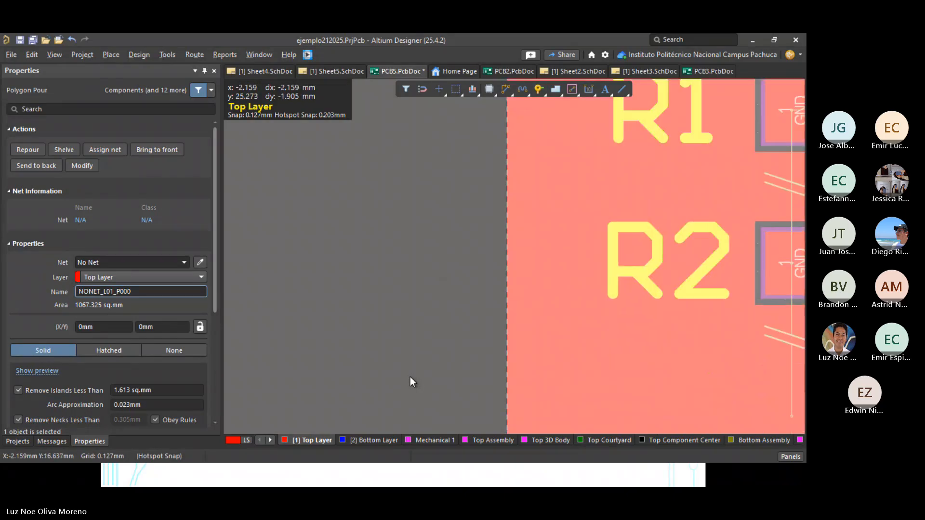
scroll(410, 378, down, 5)
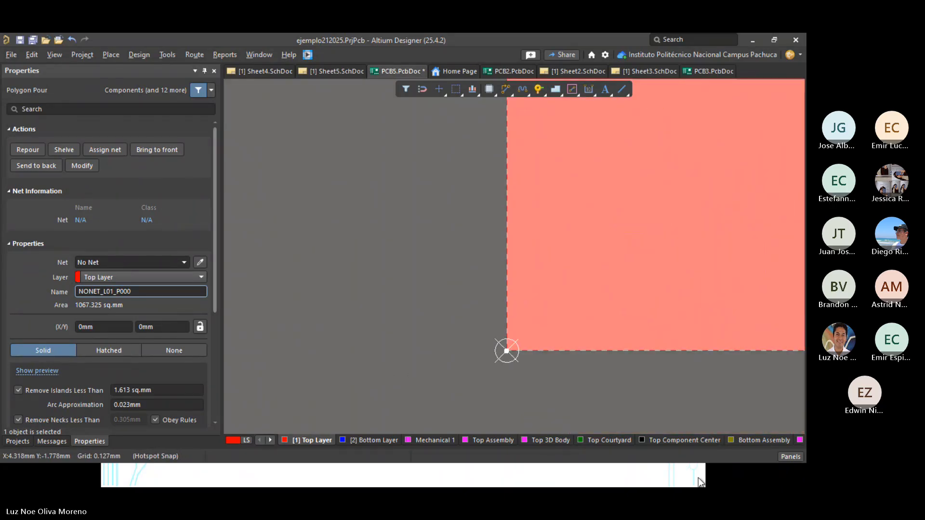
Step: Check the computer's speaker volume level and return to the PCB layout
key(super)
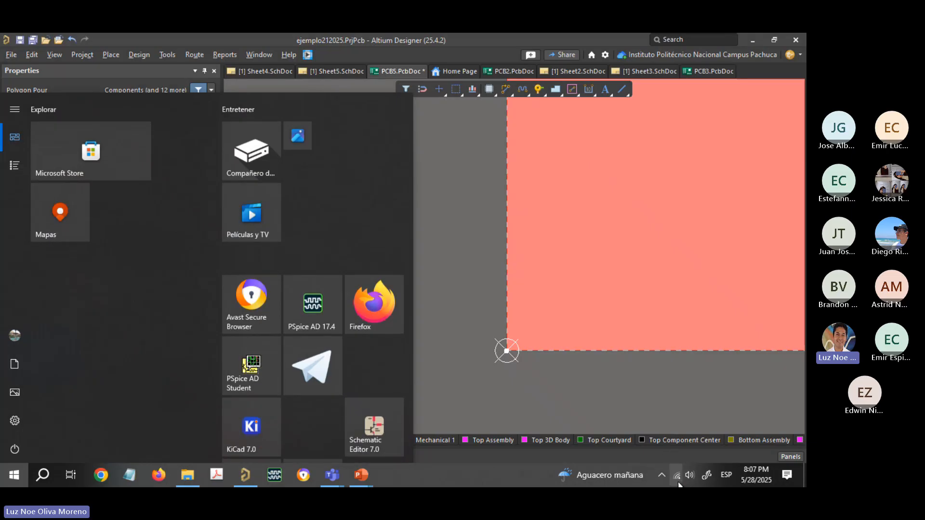
click(689, 476)
scroll(691, 475, up, 4)
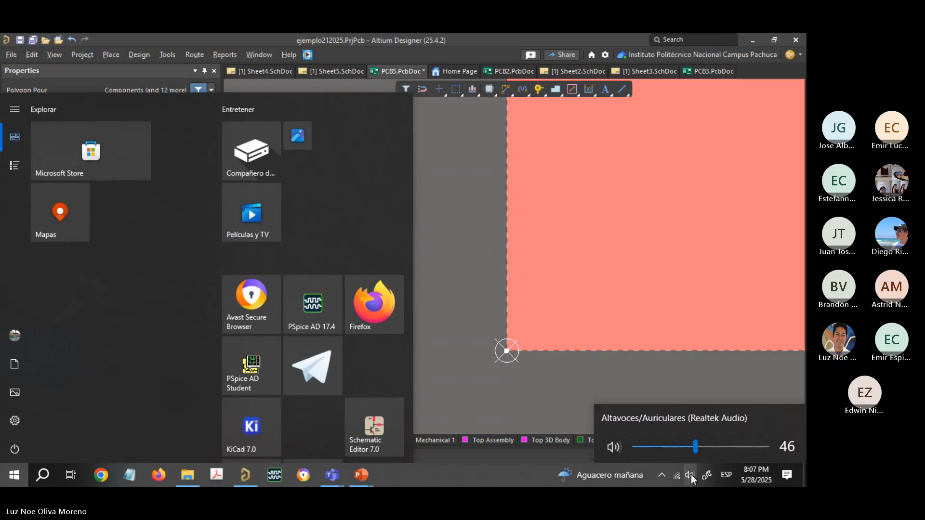
click(553, 389)
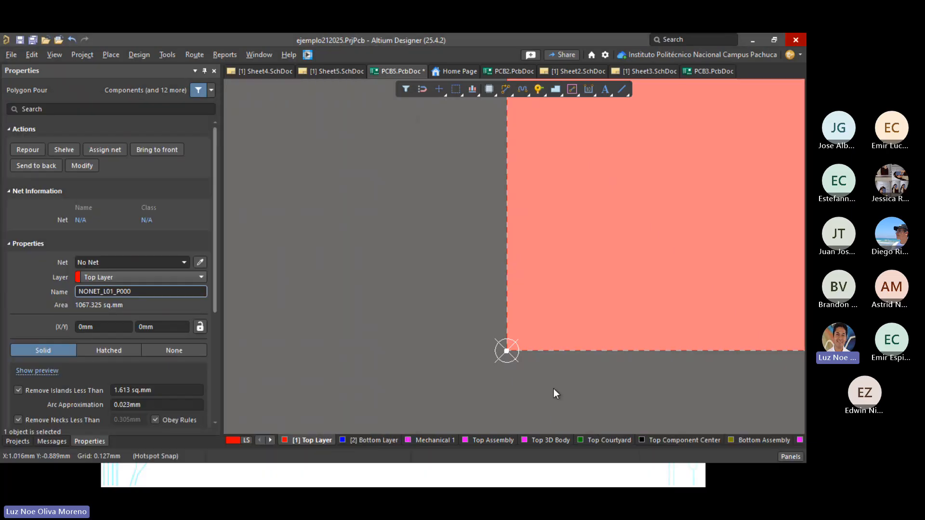
Step: Delete the Top Layer polygon pour that covers the board
ctrl+scroll(554, 389, down, 5)
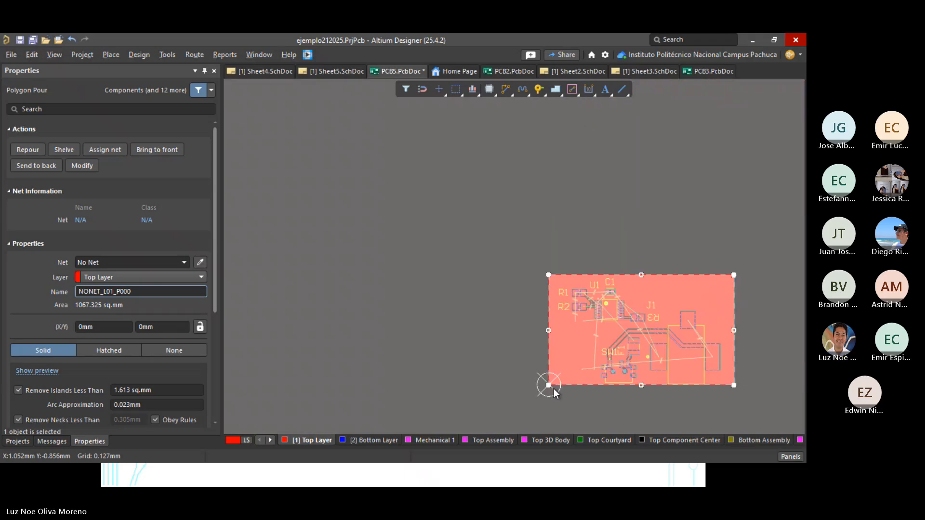
right_drag(473, 363, 284, 332)
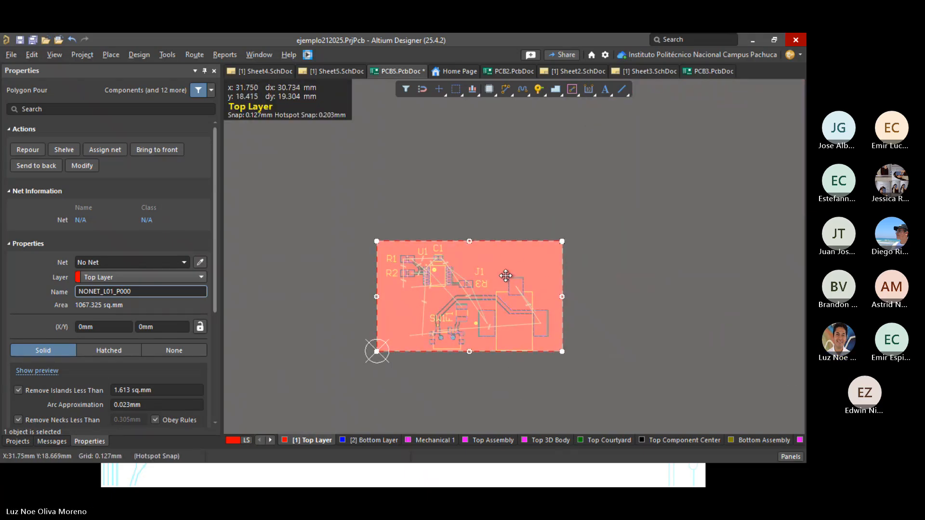
click(511, 252)
click(502, 252)
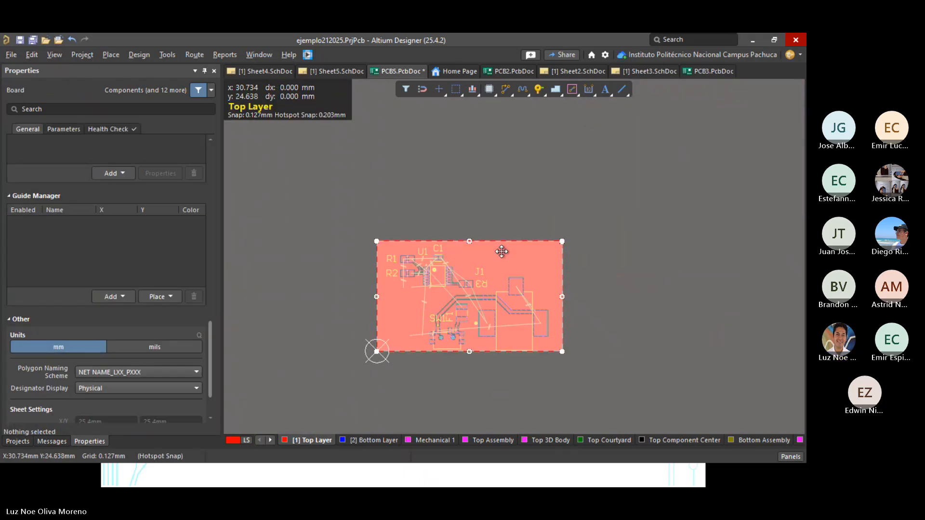
key(Delete)
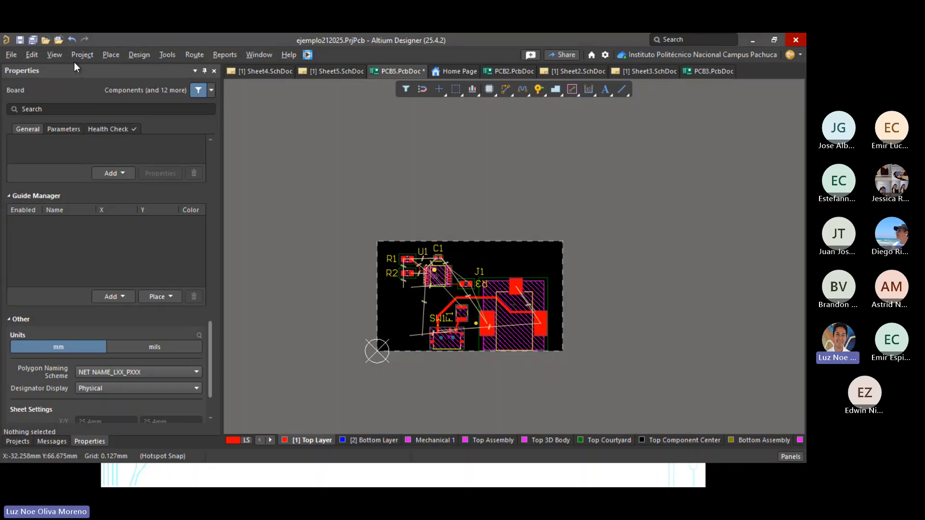
Step: Start a solid Top Layer polygon pour with no net at the origin corner and trace it along the bottom, right and top board edges
click(52, 58)
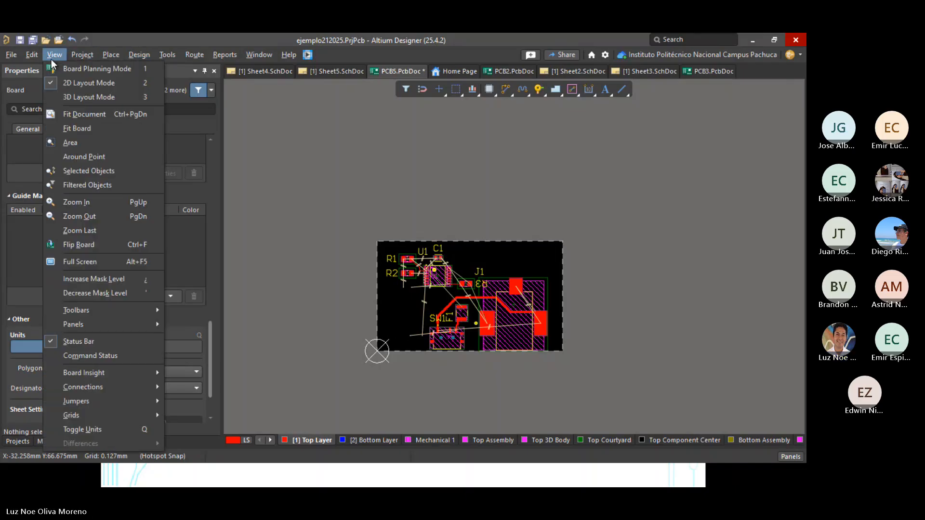
mouse_move(106, 52)
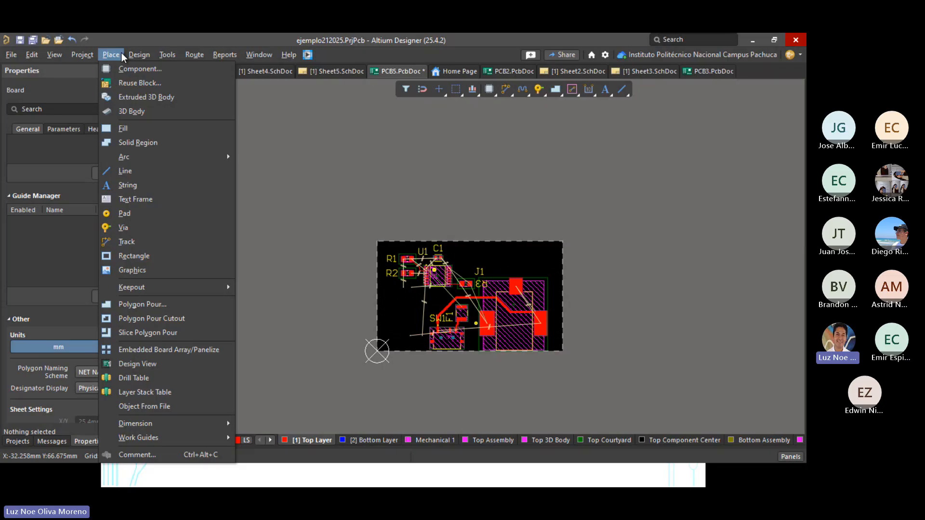
click(151, 309)
ctrl+scroll(383, 363, up, 1)
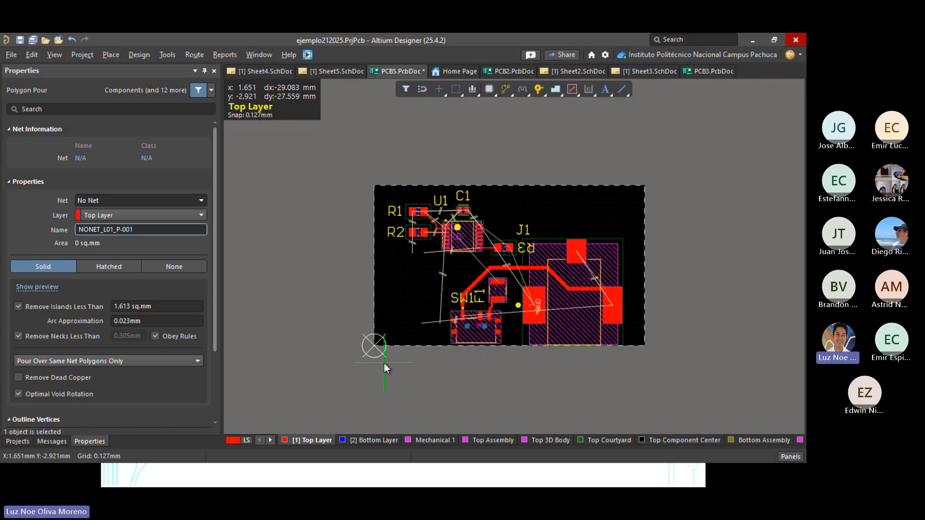
ctrl+scroll(384, 365, up, 2)
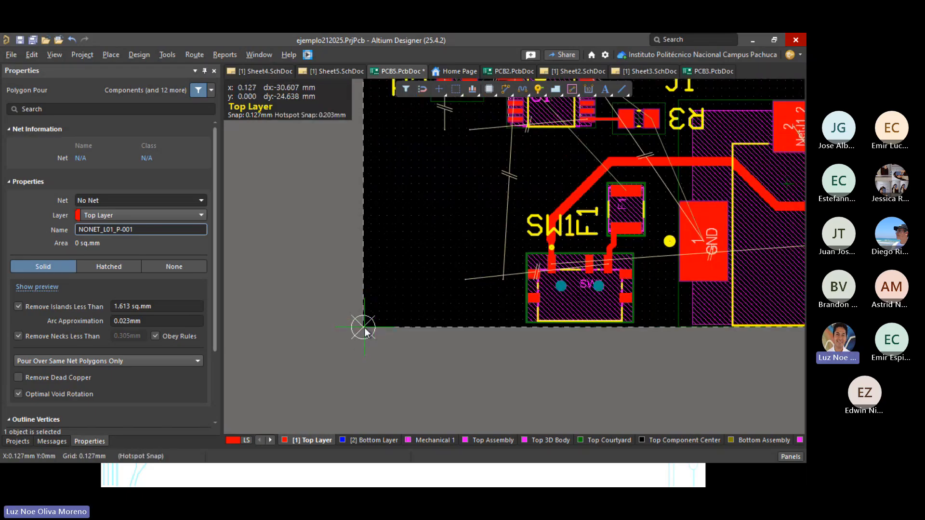
click(364, 328)
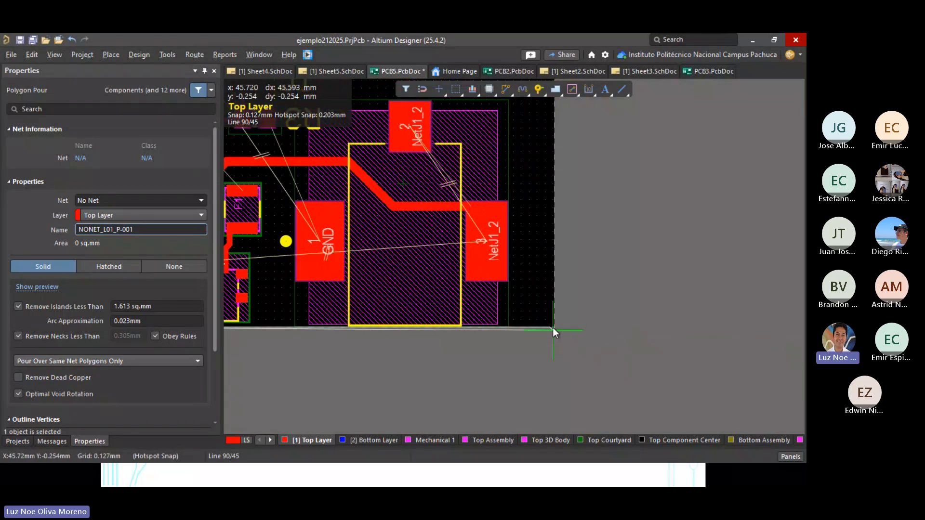
click(554, 326)
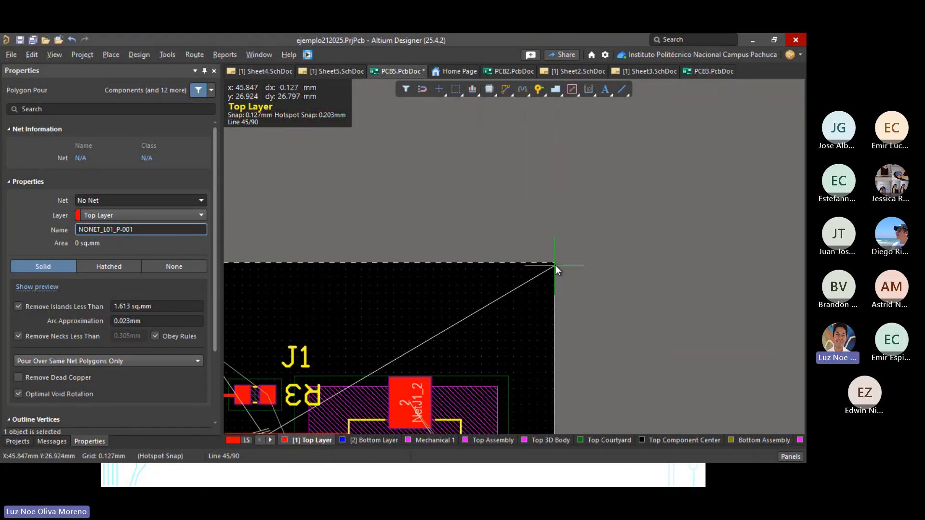
click(555, 264)
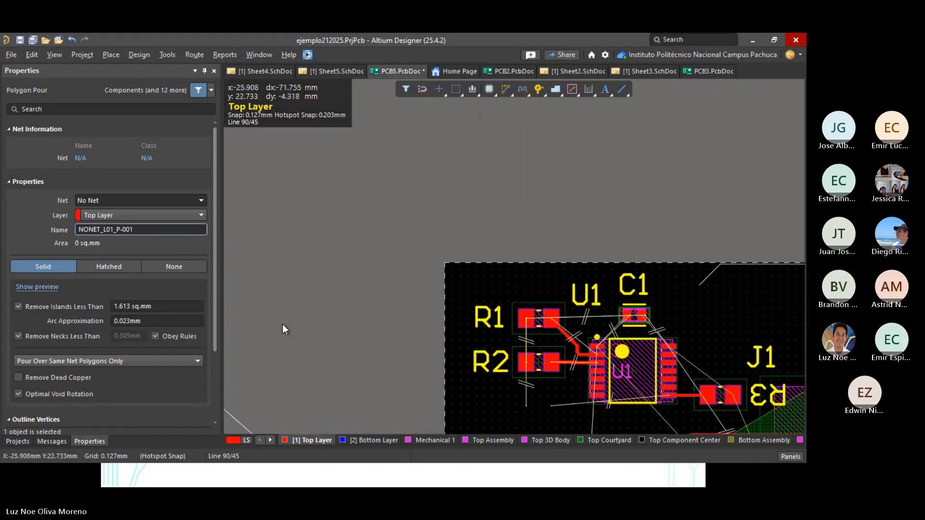
click(447, 264)
right_click(446, 264)
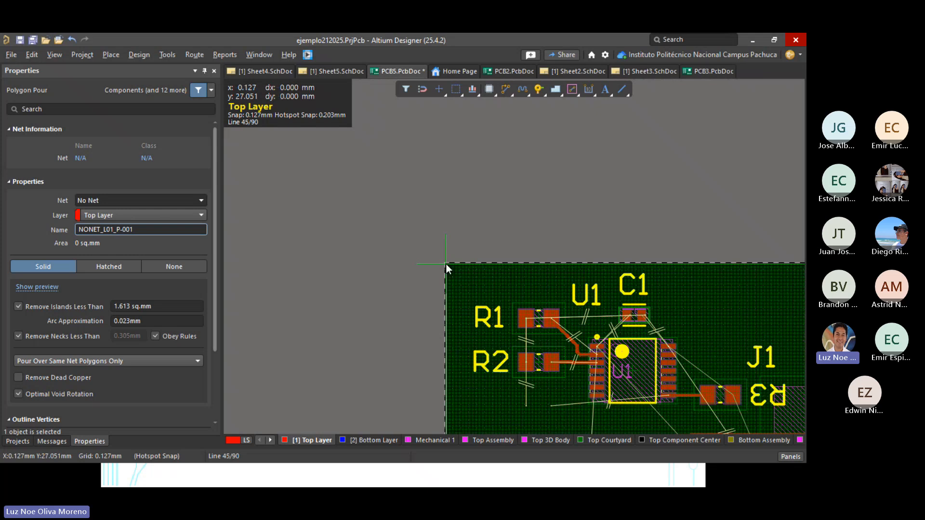
Step: Close the polygon pour's outline down the left board edge at the origin corner and finish placing it
click(444, 382)
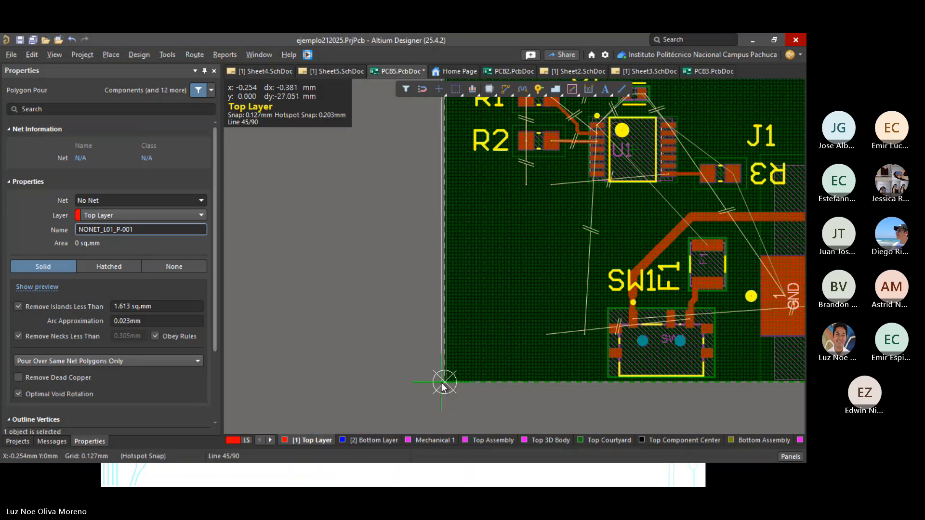
scroll(447, 386, up, 2)
ctrl+scroll(447, 386, down, 1)
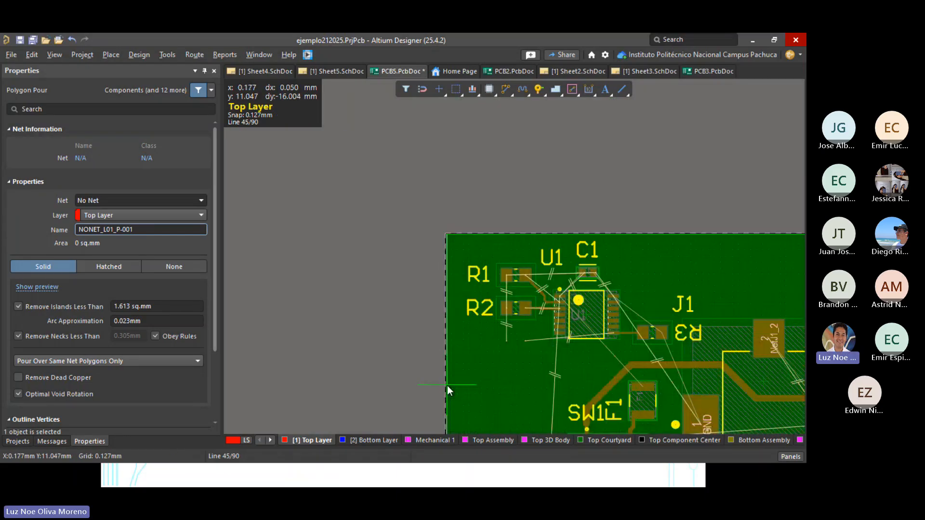
scroll(448, 386, down, 2)
scroll(448, 372, up, 3)
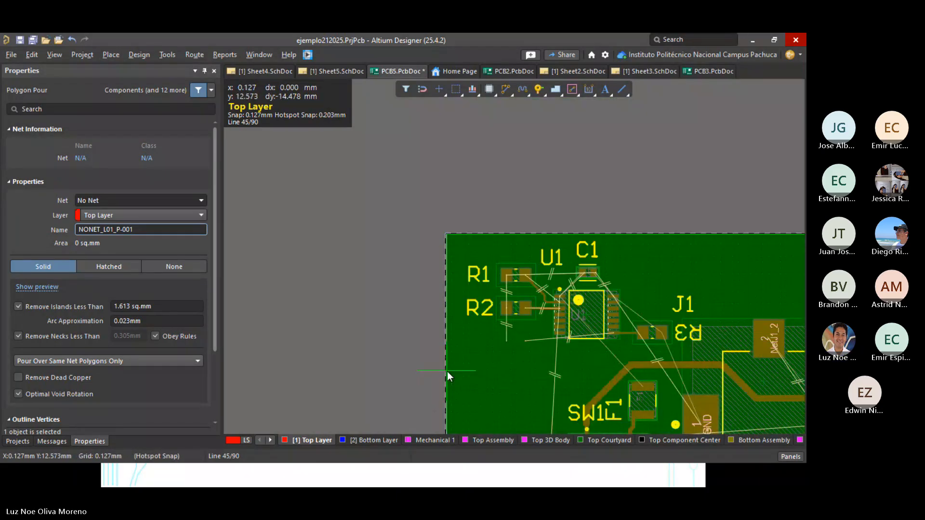
ctrl+scroll(447, 371, down, 1)
scroll(444, 359, down, 3)
scroll(454, 268, up, 1)
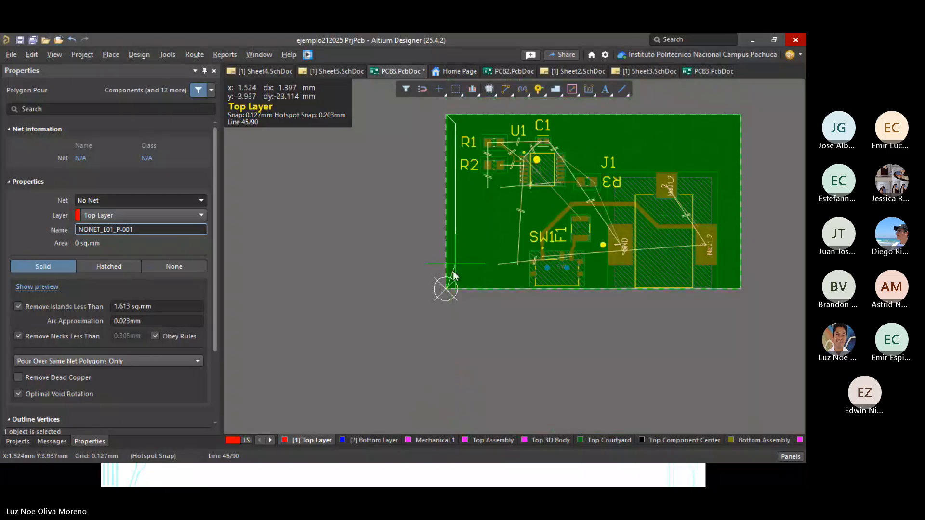
scroll(452, 274, down, 1)
ctrl+scroll(450, 248, up, 4)
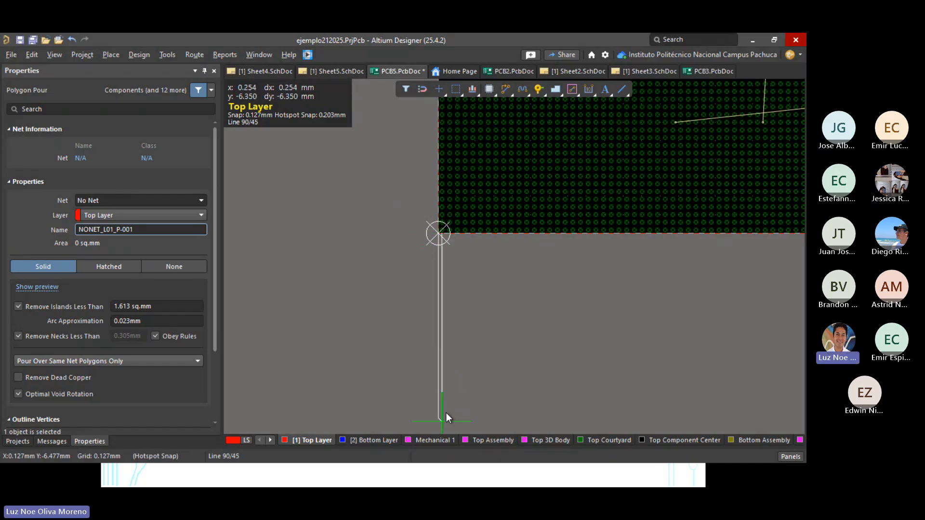
right_click(450, 330)
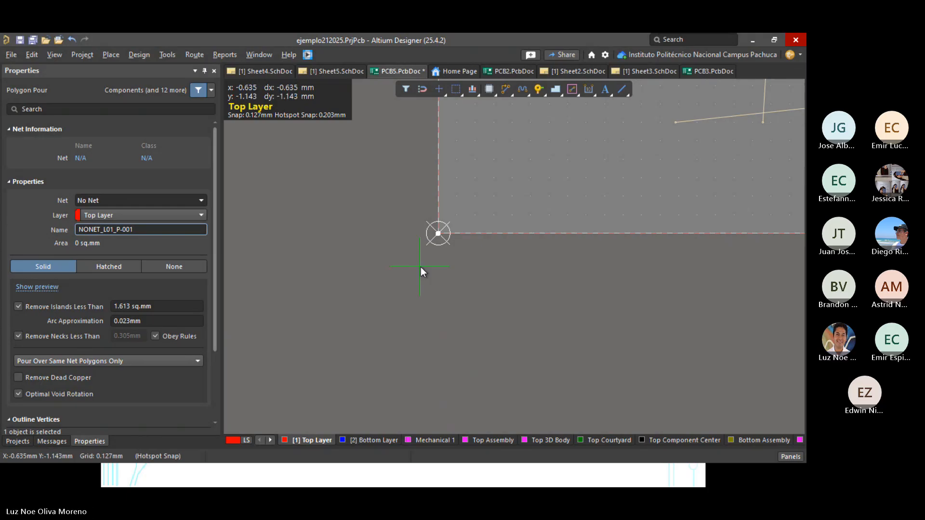
Step: Examine the poured copper's clearances around the R2, U1 and SW1 pads and traces, and deselect the pour
ctrl+scroll(387, 284, down, 1)
ctrl+scroll(389, 289, down, 2)
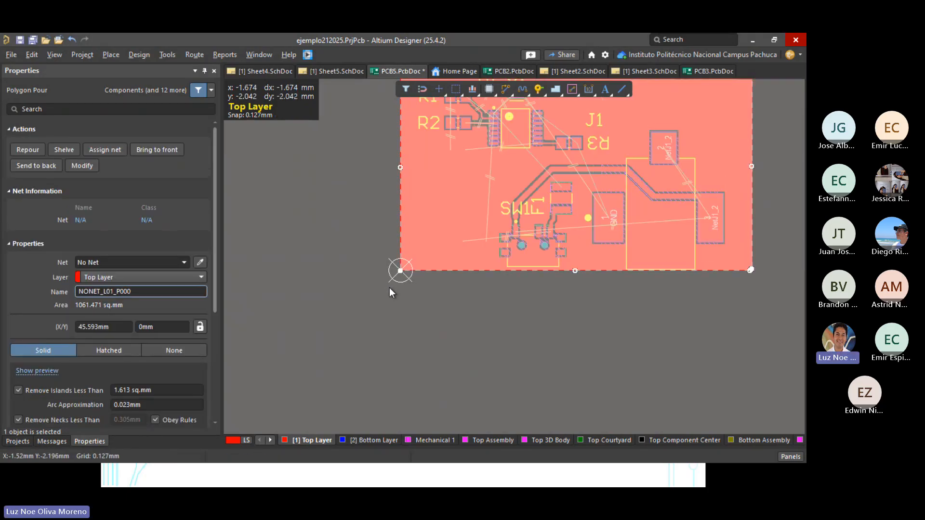
ctrl+scroll(436, 238, up, 3)
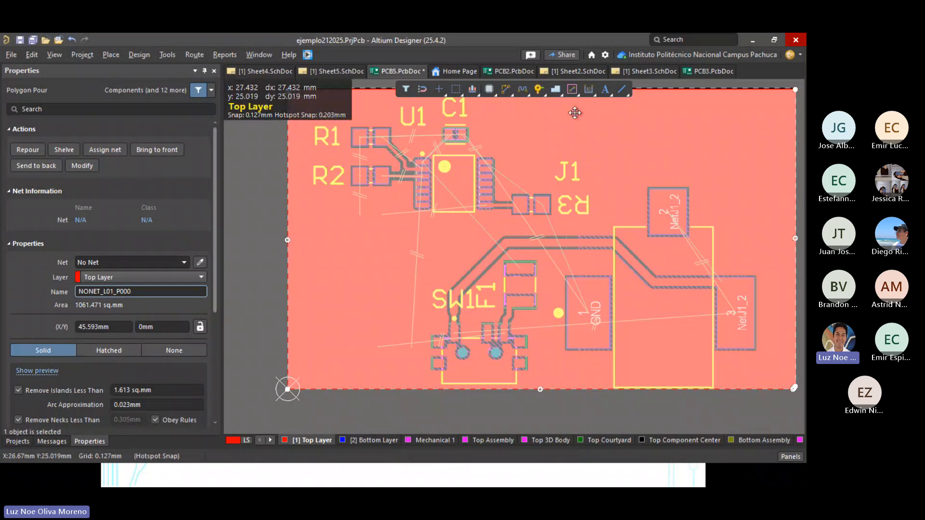
ctrl+scroll(339, 173, up, 4)
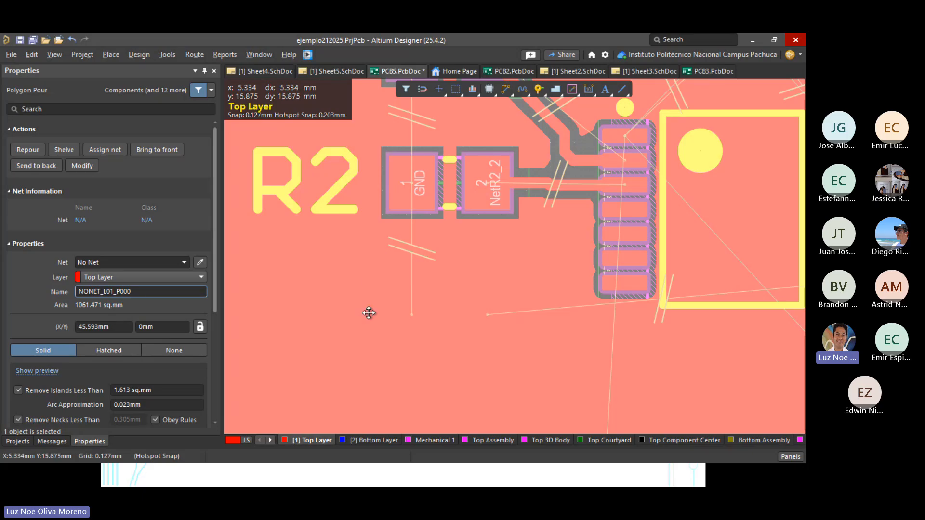
scroll(434, 330, down, 5)
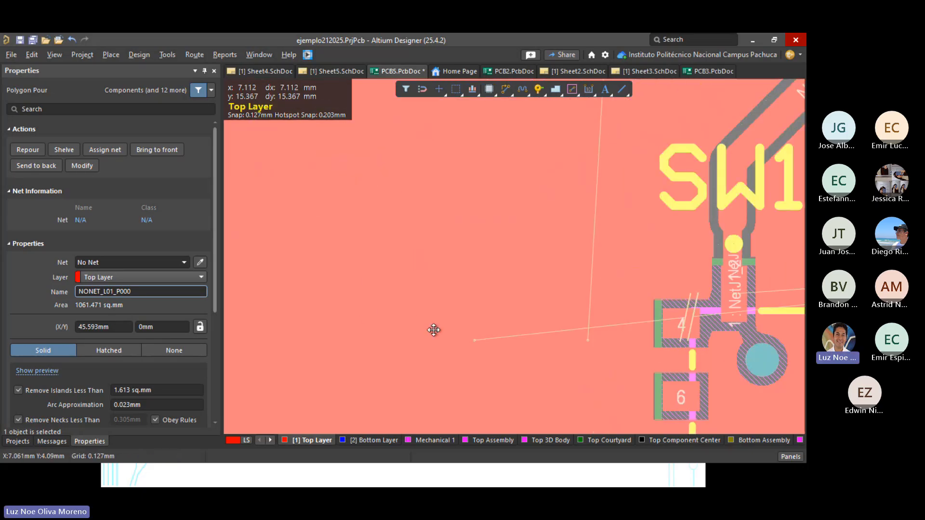
ctrl+scroll(434, 330, down, 7)
click(337, 275)
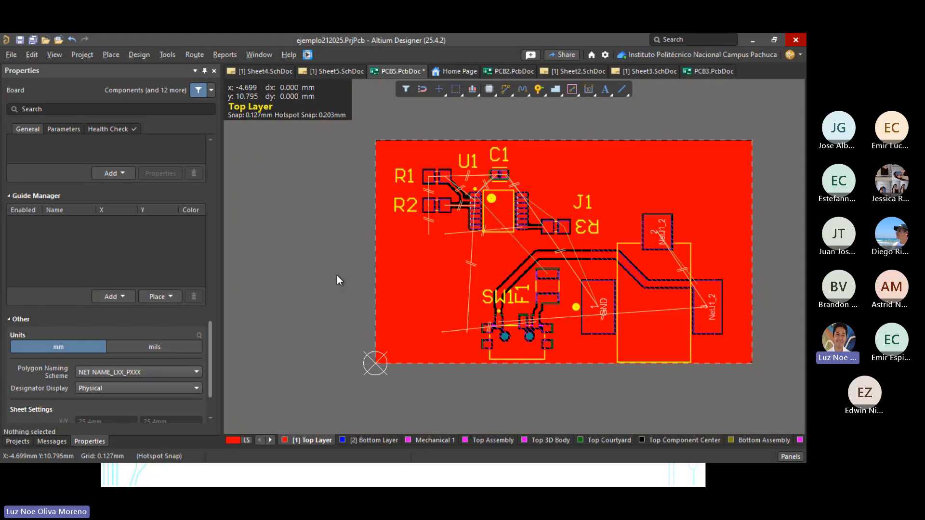
Step: Inspect the copper pour around R2 and U1 in 3D, and return to the 2D layout near connector J1
key(3)
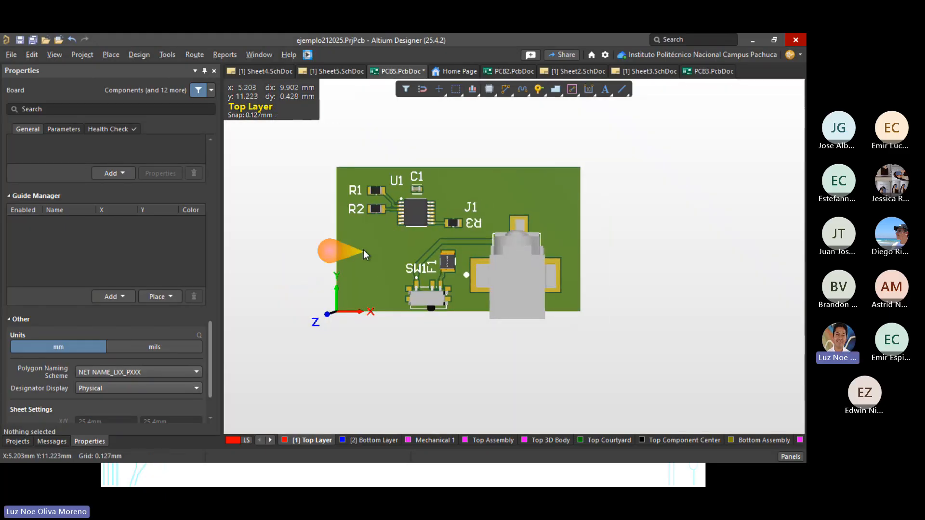
ctrl+scroll(364, 249, up, 8)
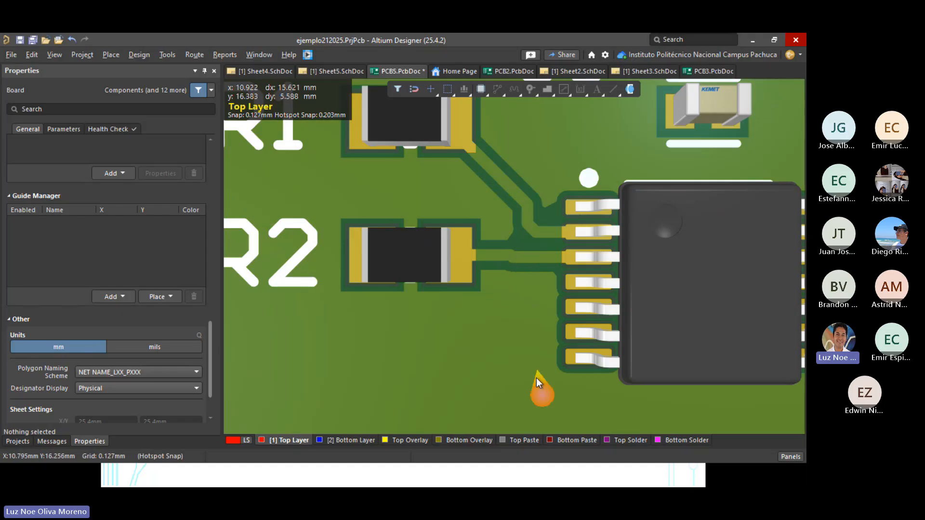
key(2)
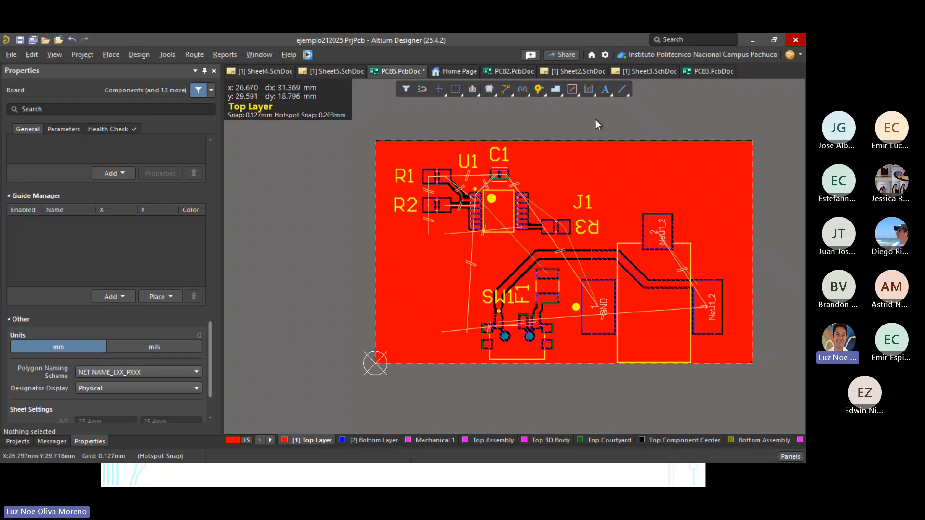
right_drag(596, 120, 391, 117)
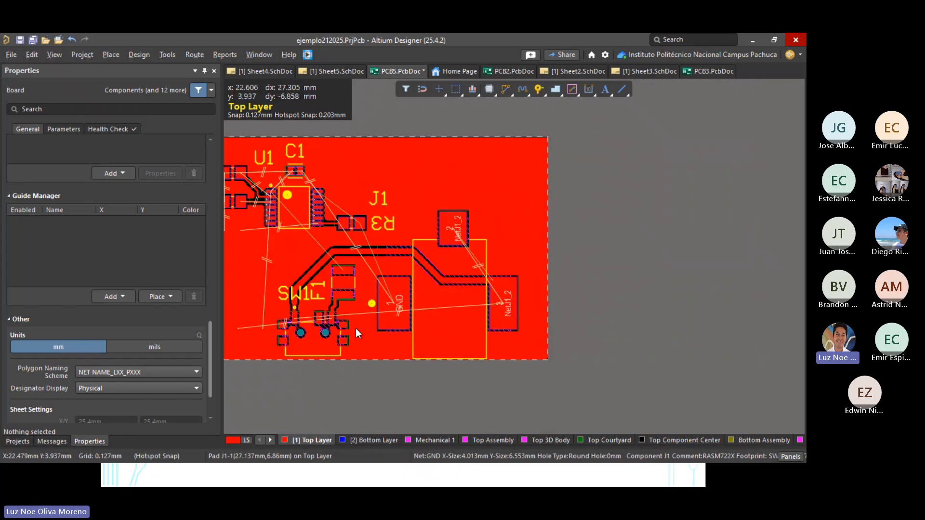
Step: Examine how the Top Layer pour surrounds the GND pads of J1 and C1 and the pads of F1 and U1
ctrl+scroll(355, 328, up, 5)
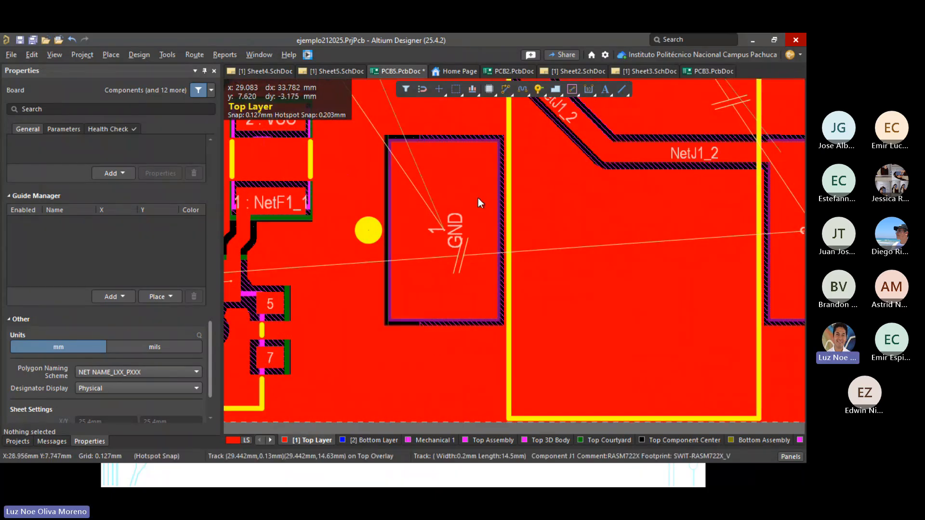
right_drag(351, 297, 577, 445)
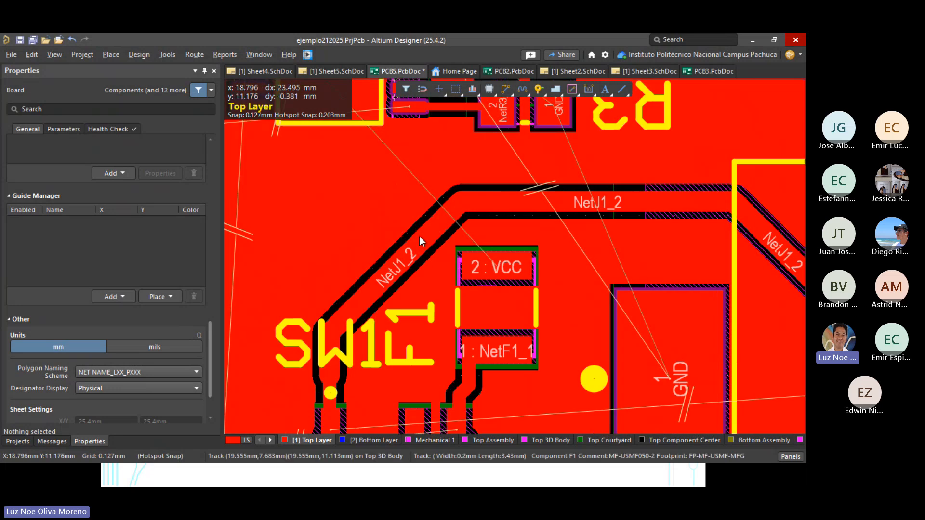
right_drag(391, 232, 549, 493)
ctrl+scroll(511, 150, up, 2)
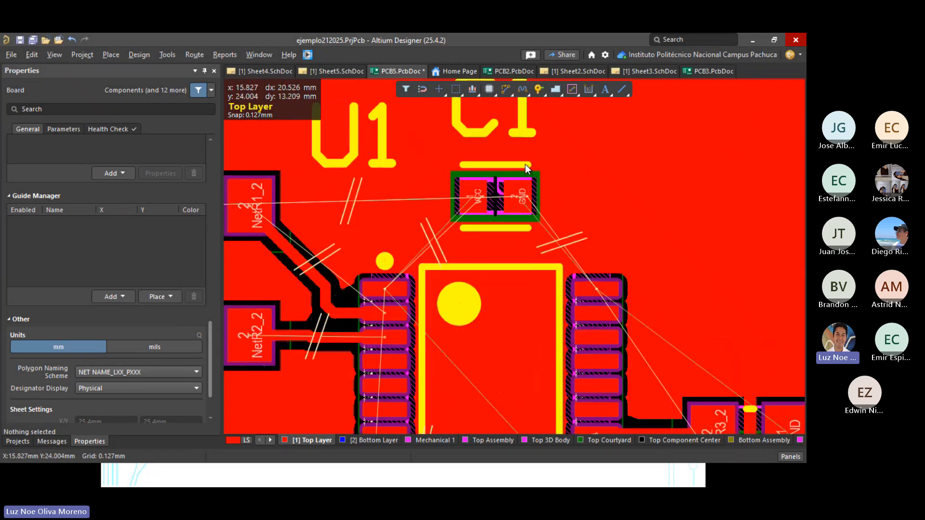
ctrl+scroll(528, 174, up, 3)
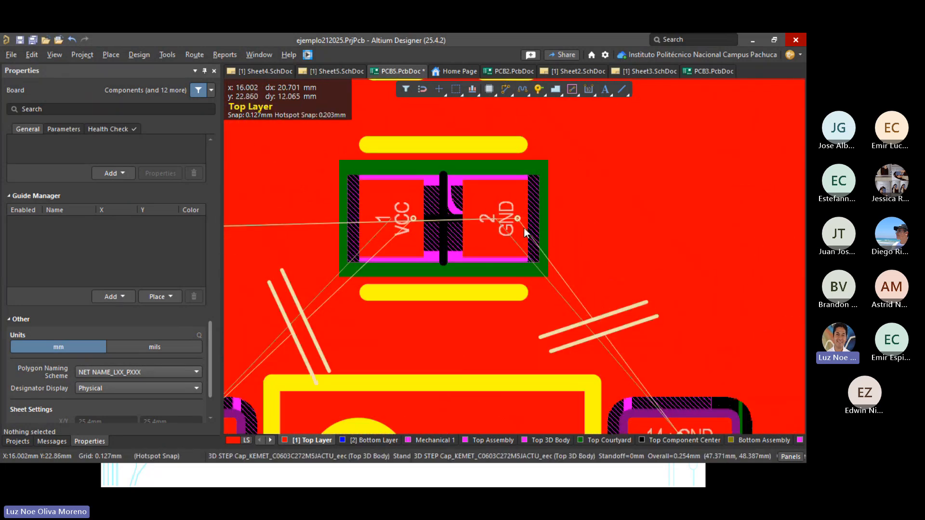
ctrl+scroll(485, 285, down, 4)
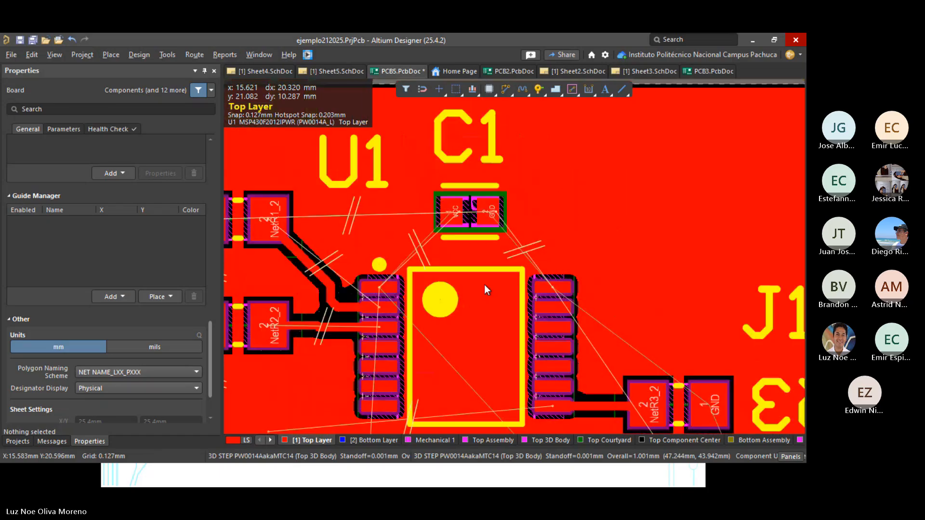
ctrl+scroll(484, 284, down, 5)
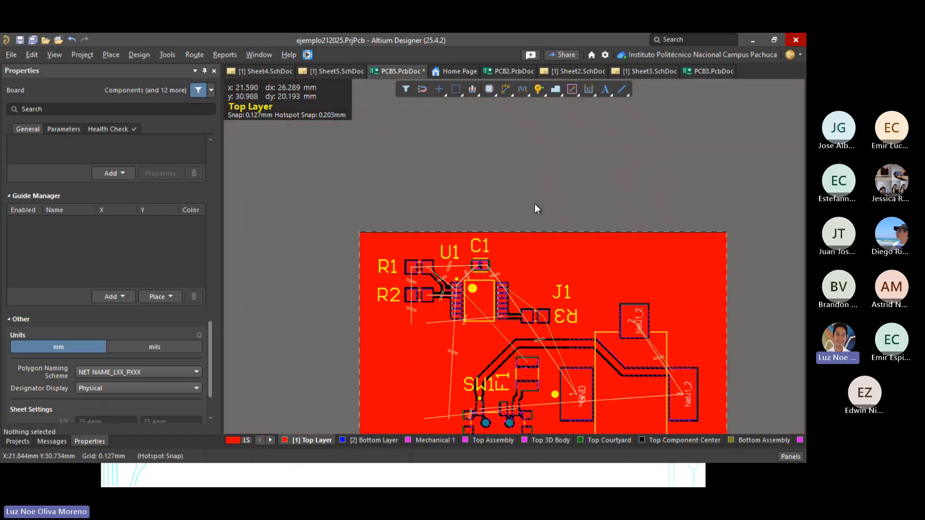
Step: Assign the Top Layer polygon pour to the GND net, repour it and deselect it
click(523, 203)
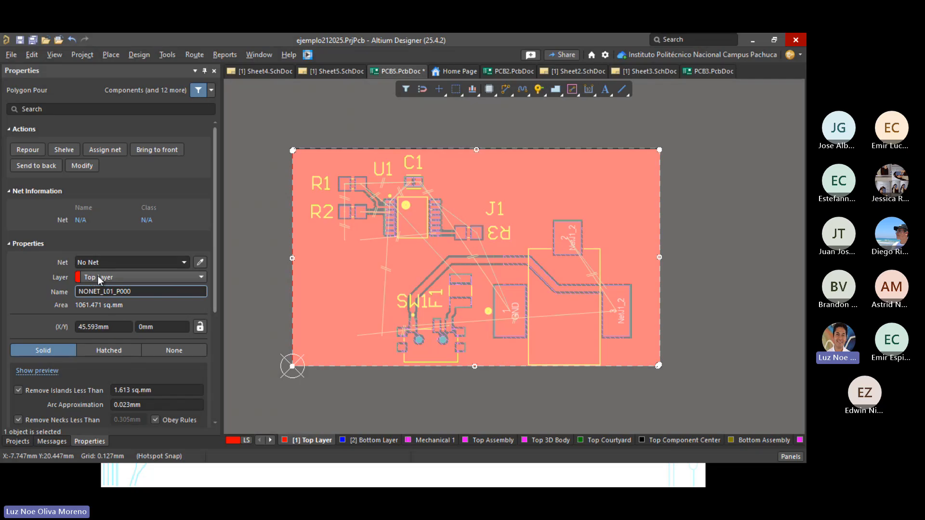
click(181, 265)
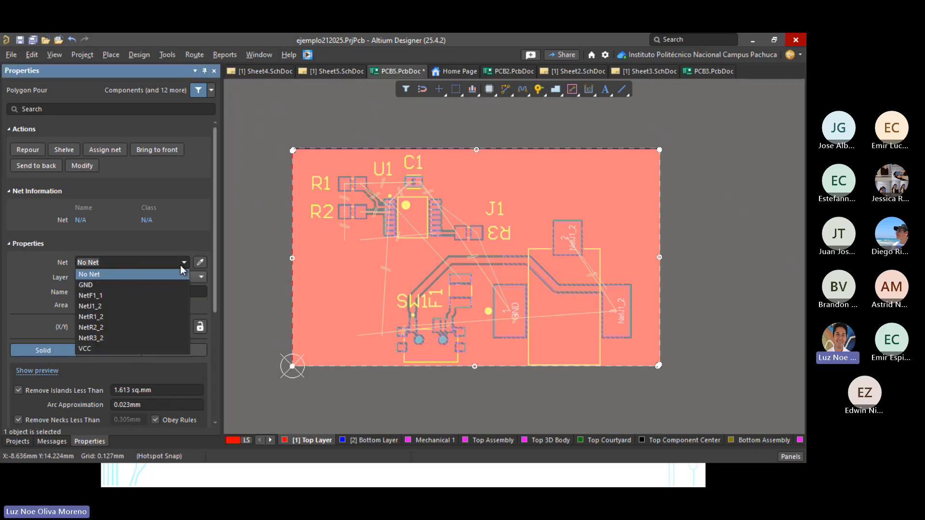
click(85, 286)
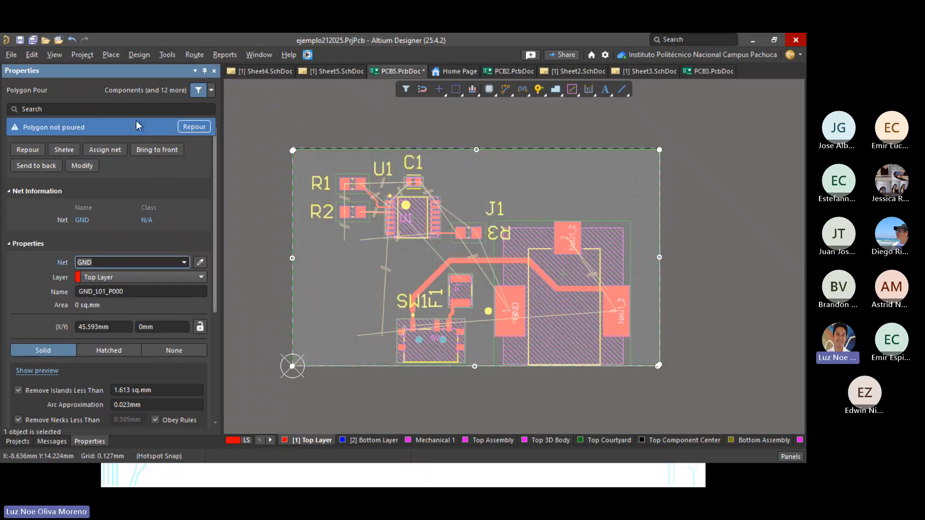
click(193, 127)
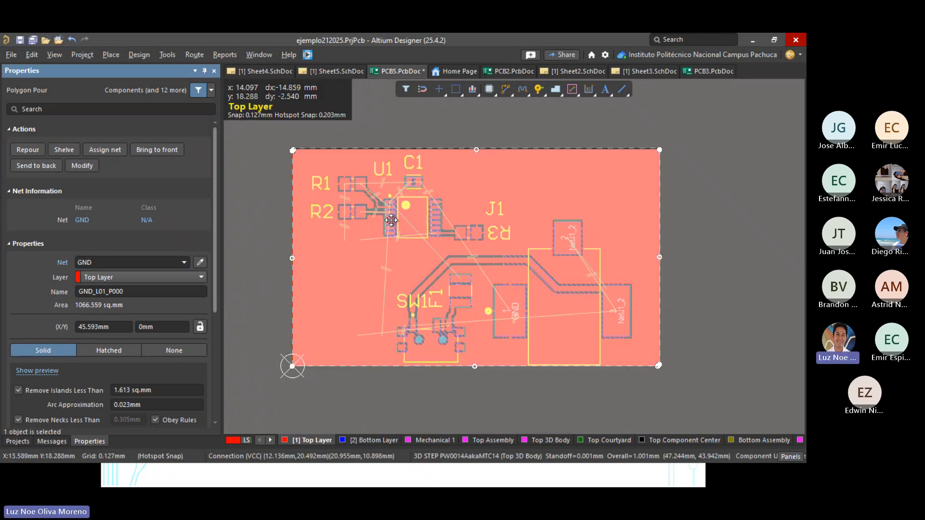
click(247, 193)
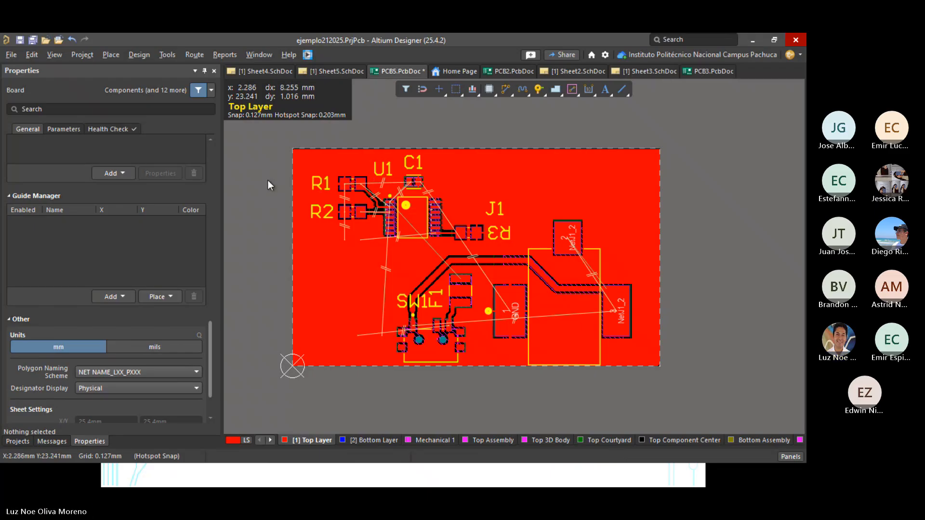
Step: Select the GND polygon pour on the Top Layer, repour it once more and deselect it
click(319, 199)
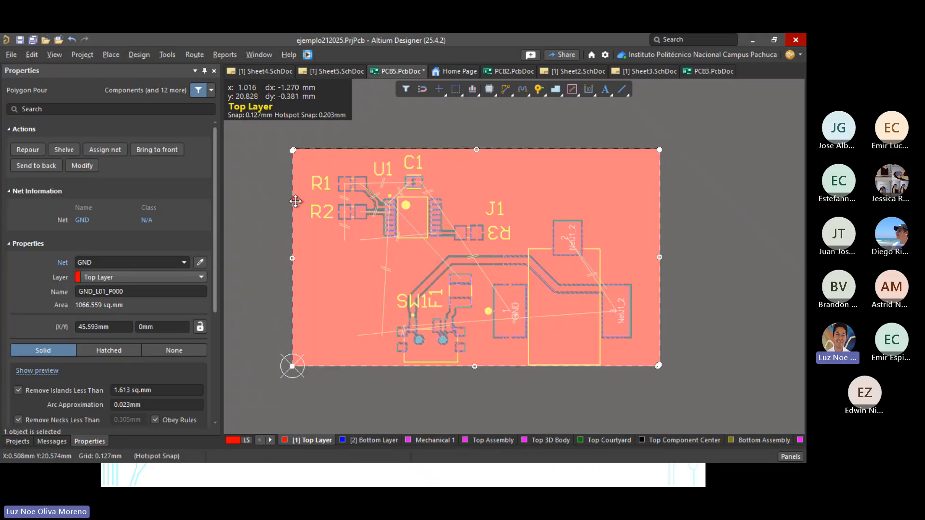
click(25, 150)
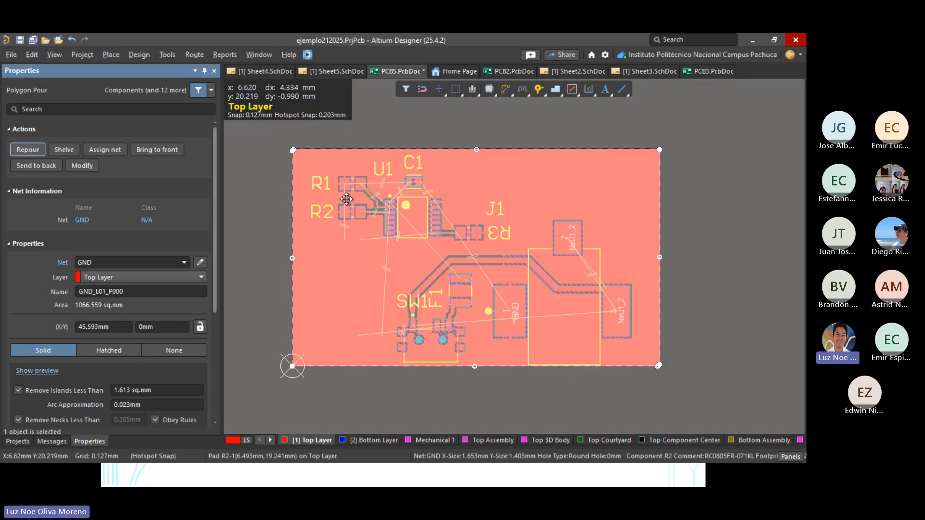
scroll(349, 183, up, 2)
scroll(339, 338, up, 6)
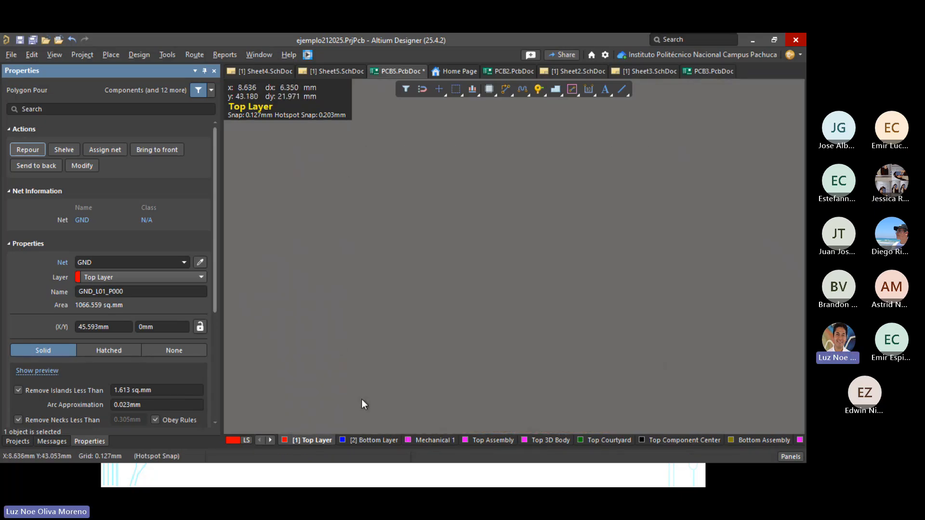
scroll(368, 389, down, 8)
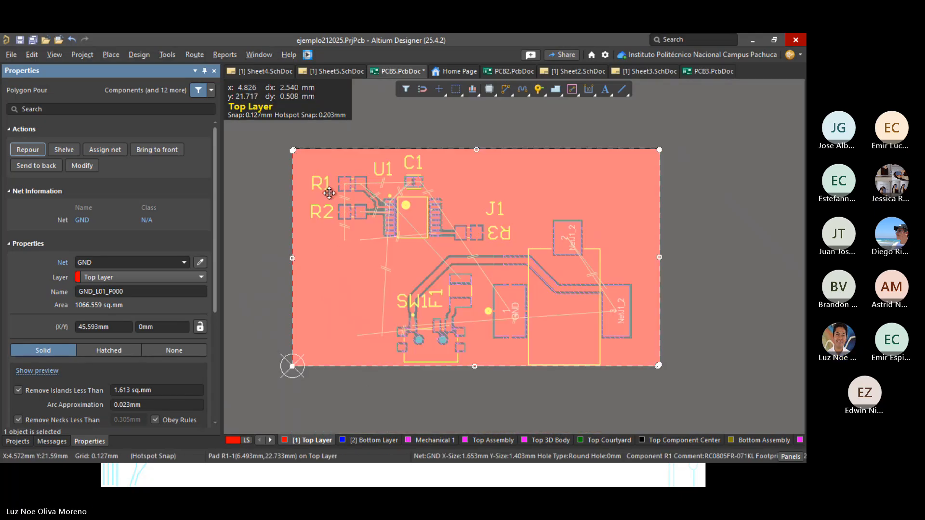
click(276, 201)
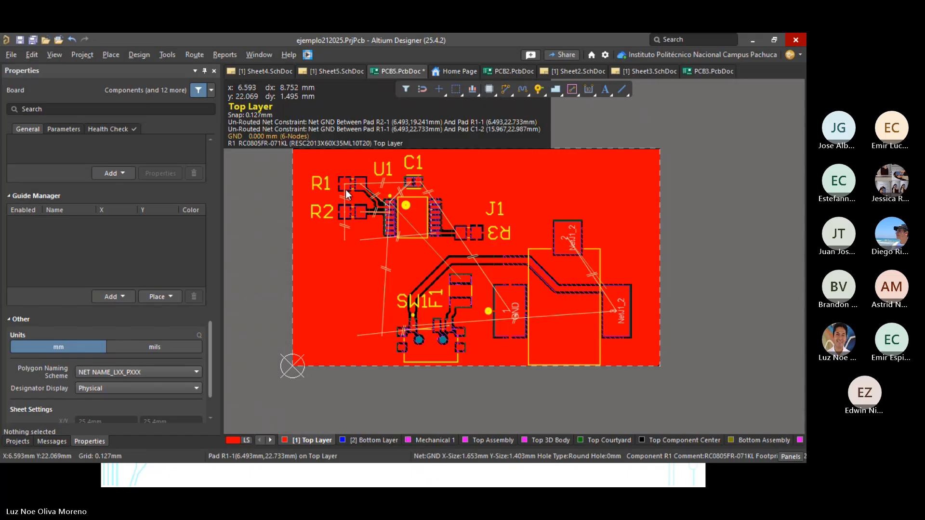
Step: Examine the GND pour's connections to the pads of R1, R2, J1, SW1 and R3
ctrl+scroll(345, 189, up, 3)
ctrl+scroll(346, 190, up, 3)
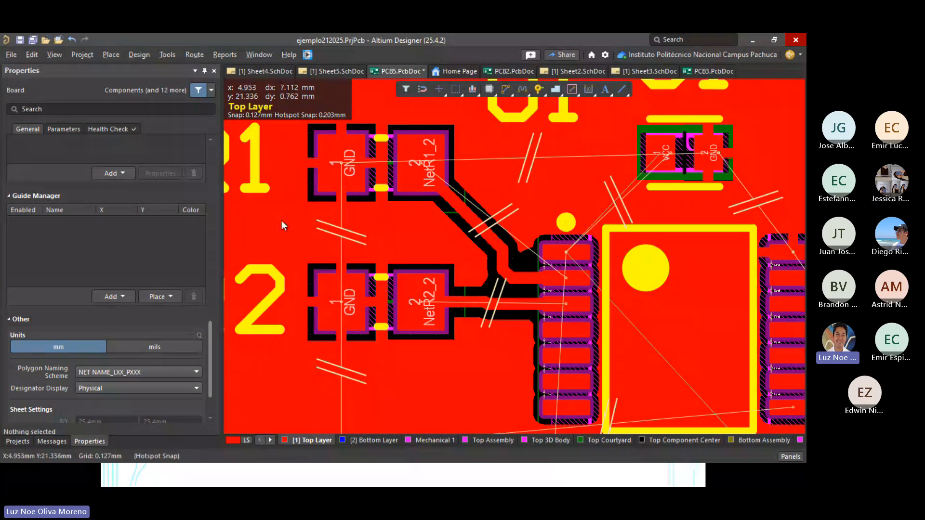
ctrl+scroll(375, 252, down, 5)
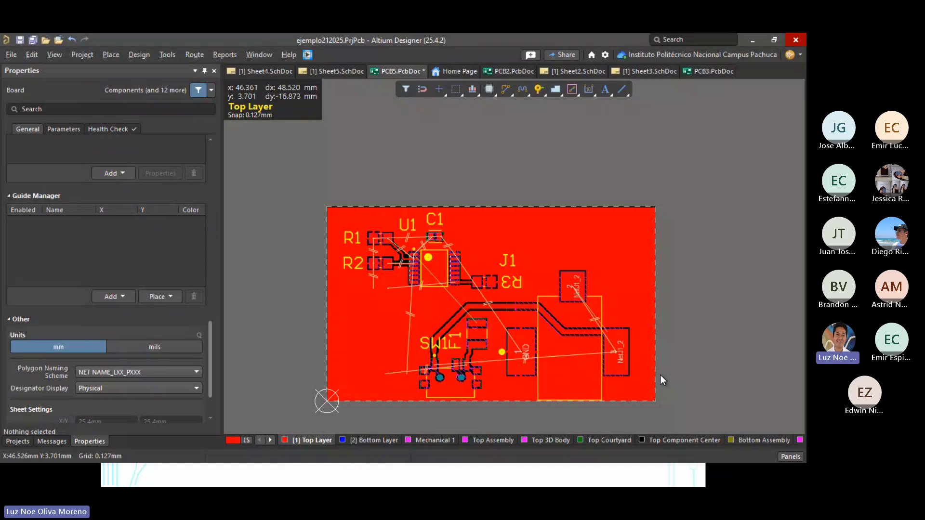
ctrl+scroll(661, 380, up, 3)
ctrl+scroll(291, 361, up, 3)
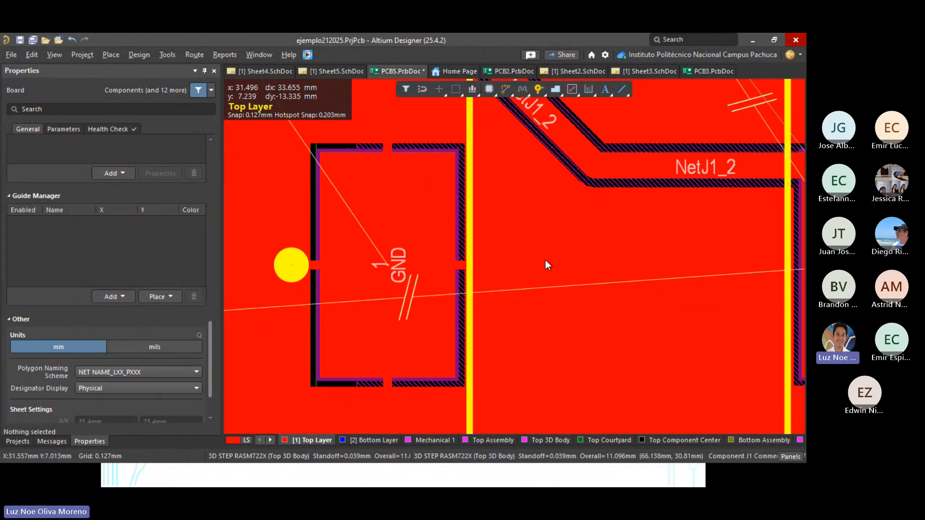
ctrl+scroll(546, 261, down, 3)
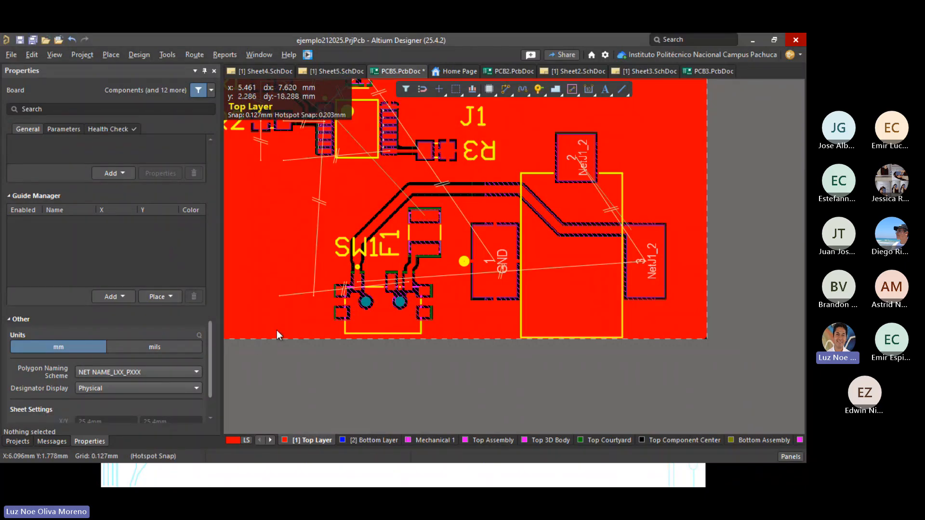
ctrl+scroll(316, 348, up, 4)
ctrl+scroll(410, 297, down, 5)
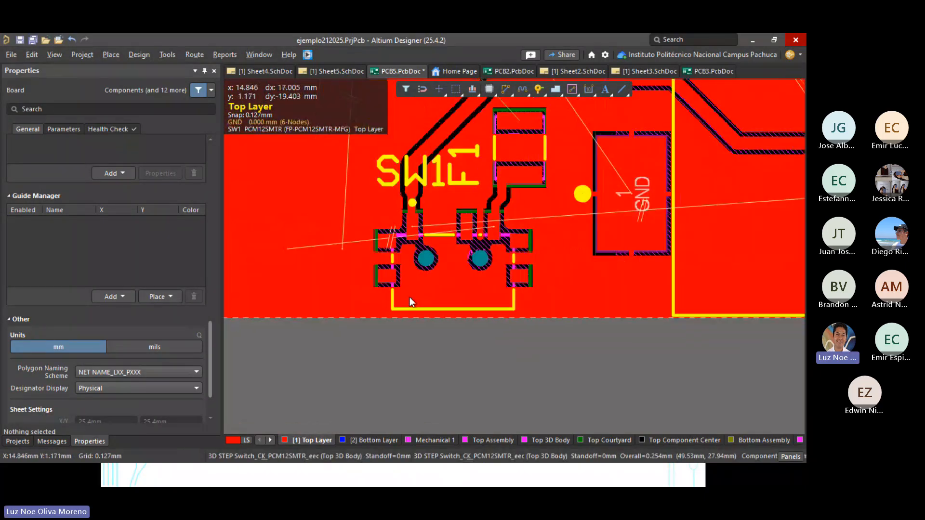
ctrl+scroll(434, 193, up, 5)
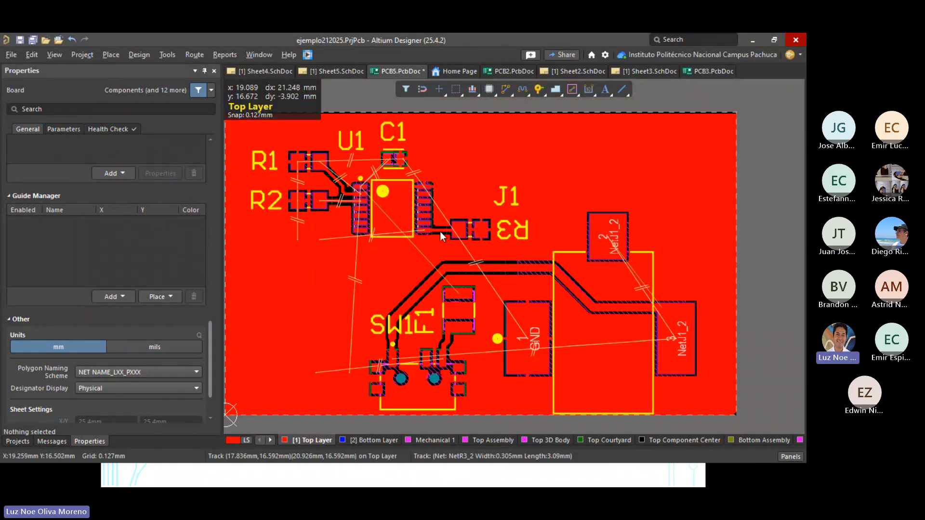
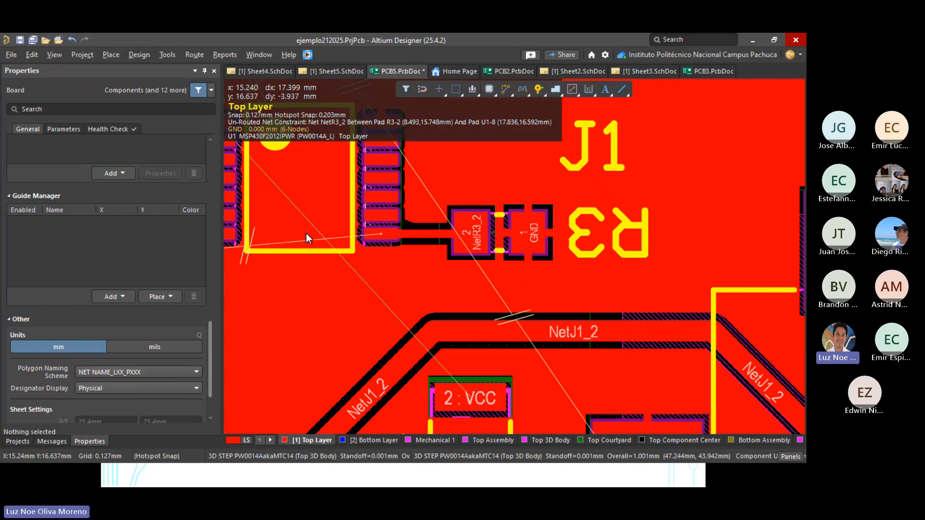
Step: Examine the GND pour and remaining VCC connections around C1 and U1 pin 1, and return to the whole board
scroll(305, 233, down, 5)
scroll(306, 233, up, 10)
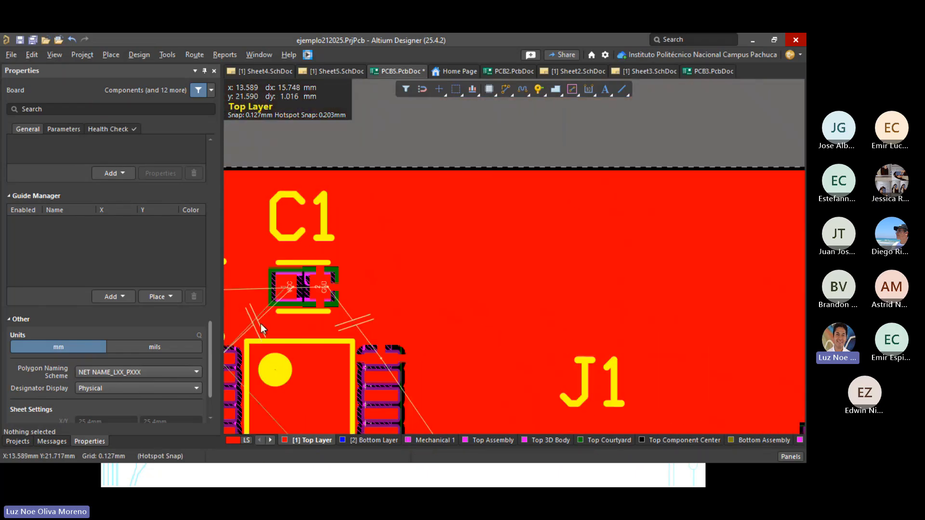
right_drag(262, 324, 386, 297)
ctrl+scroll(331, 346, up, 5)
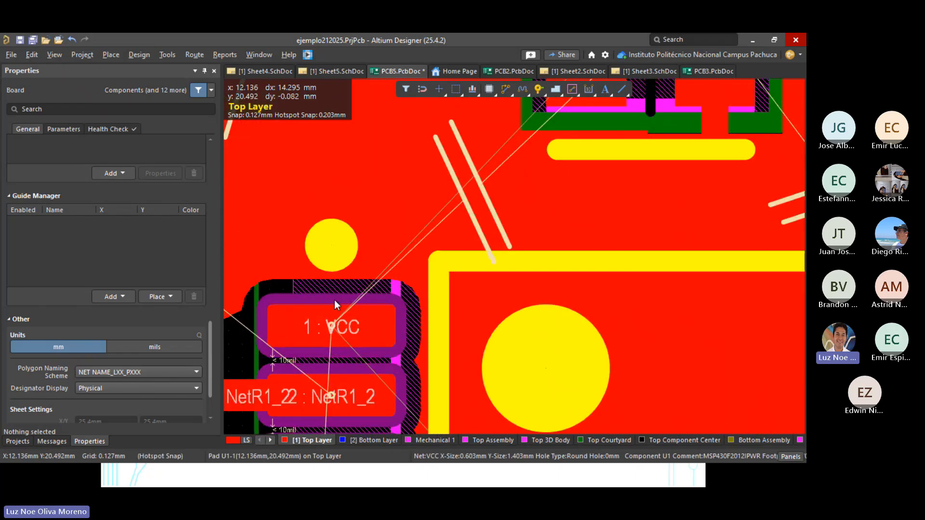
ctrl+scroll(345, 331, down, 4)
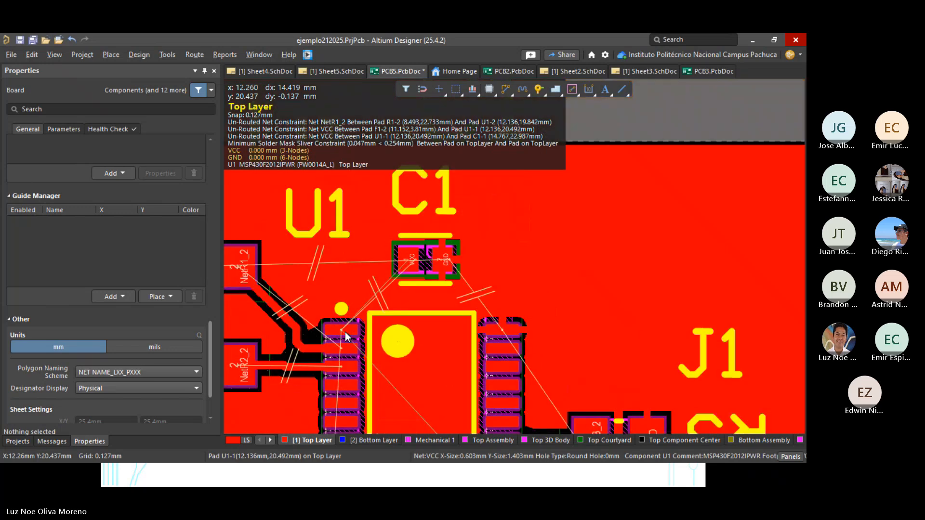
ctrl+scroll(421, 239, up, 4)
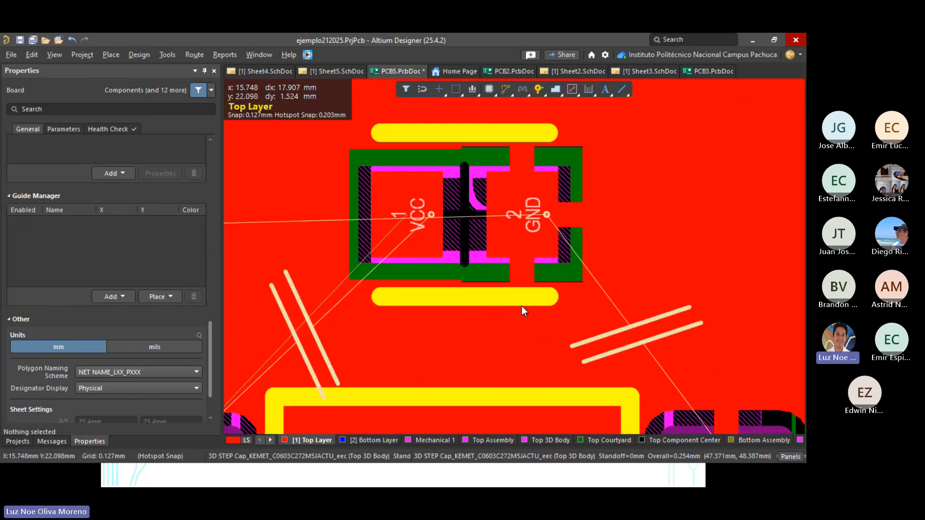
ctrl+scroll(521, 305, down, 4)
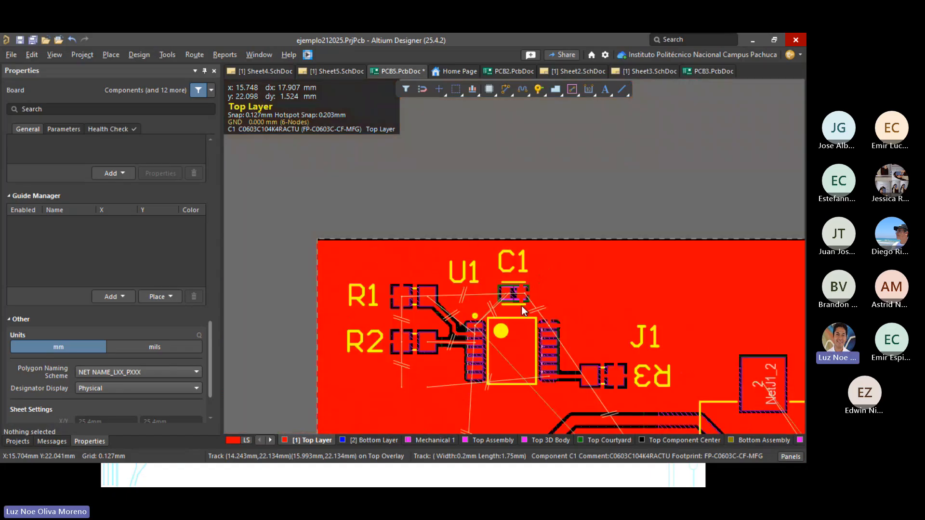
right_drag(504, 204, 379, 58)
ctrl+scroll(382, 336, down, 4)
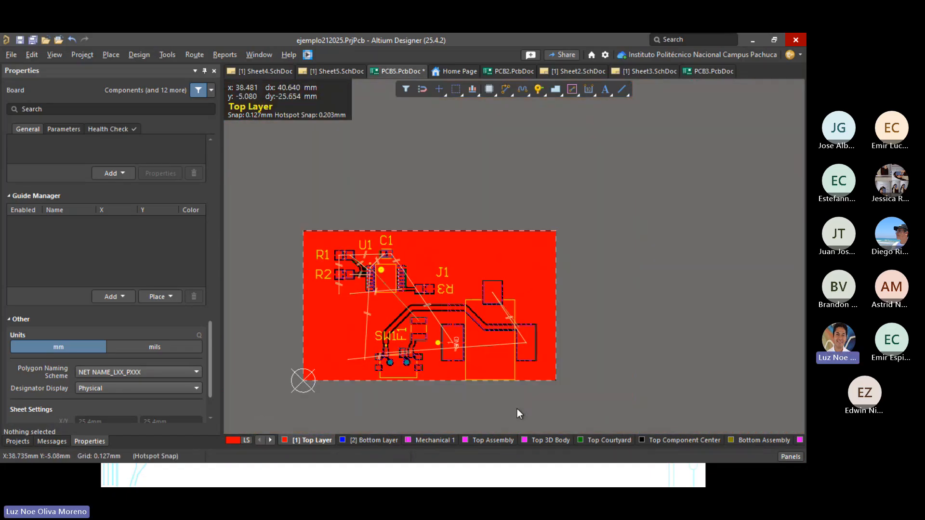
ctrl+scroll(334, 381, up, 3)
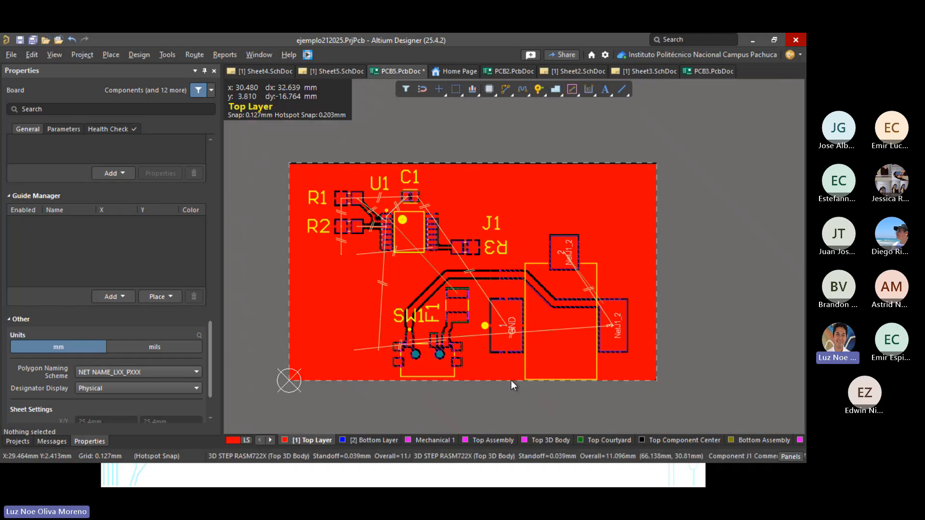
Step: Place a solid polygon pour on the Bottom Layer, outlined along the four corners of the board from the origin
click(371, 440)
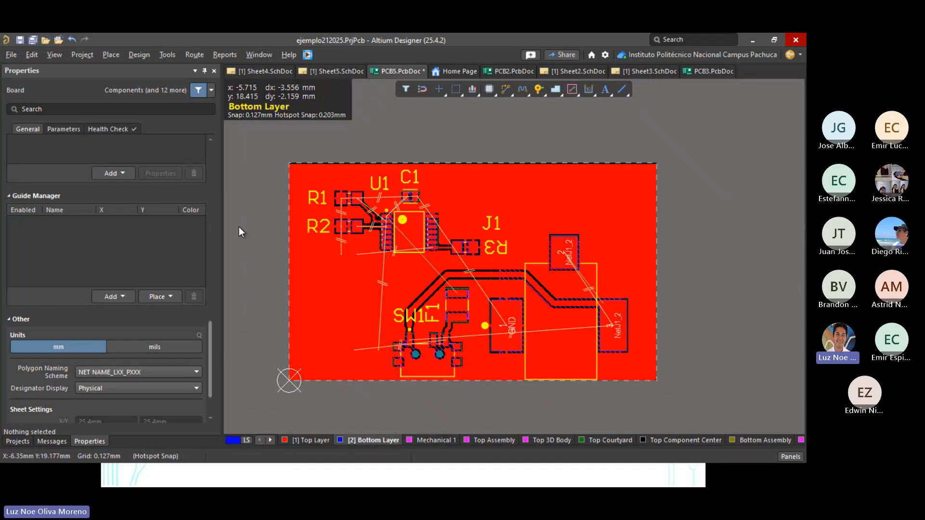
click(106, 54)
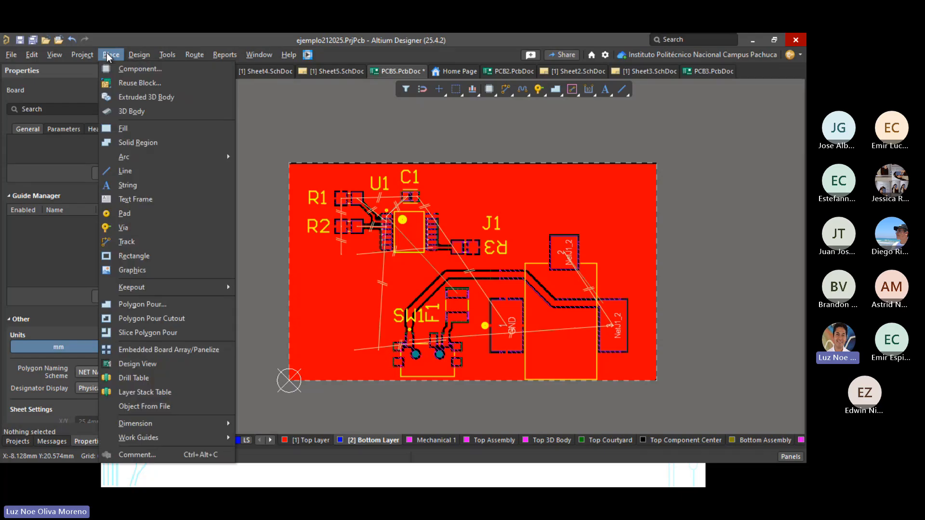
click(134, 304)
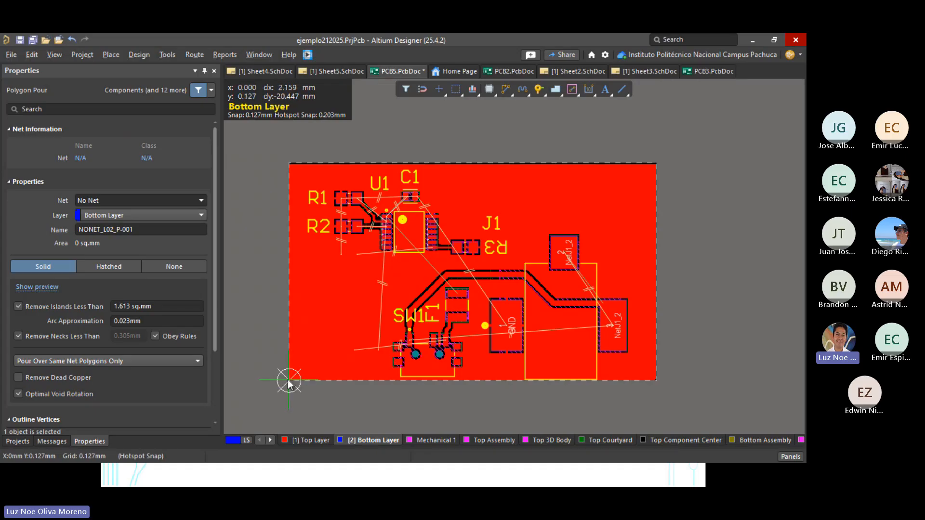
click(289, 380)
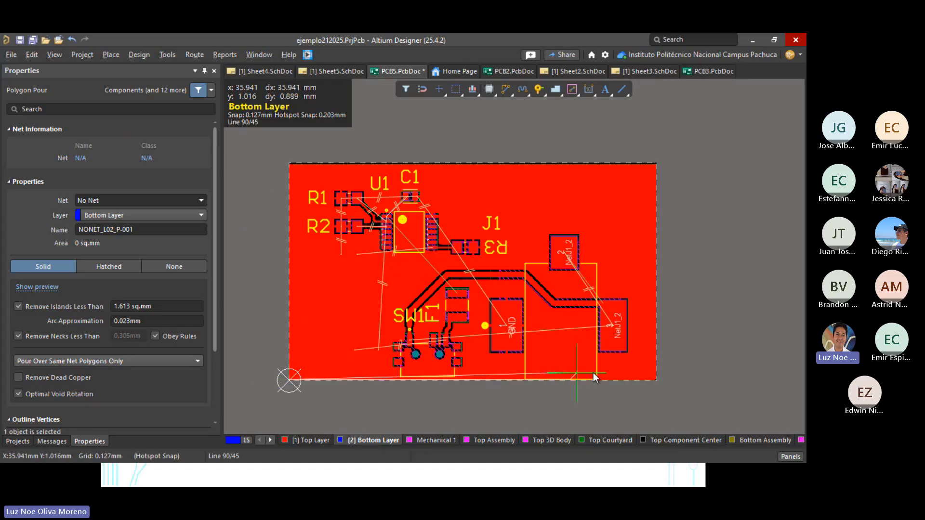
click(657, 380)
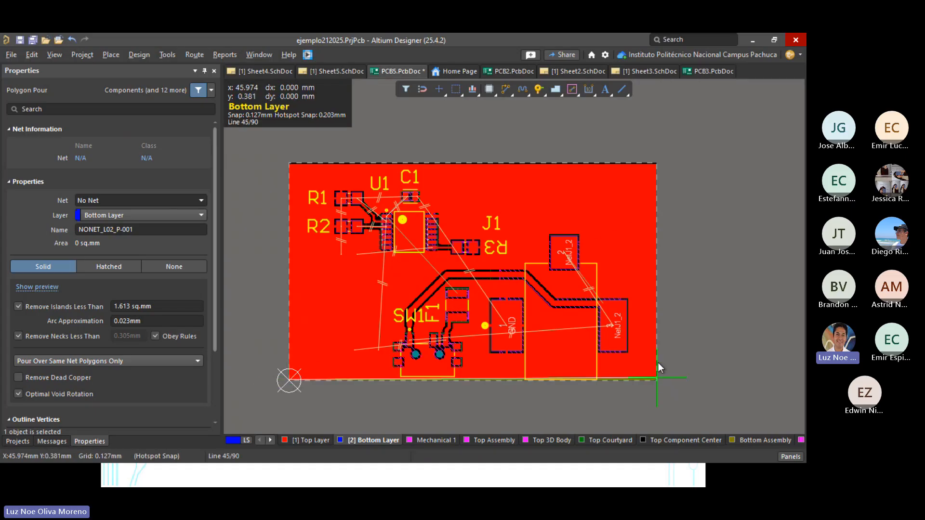
click(658, 164)
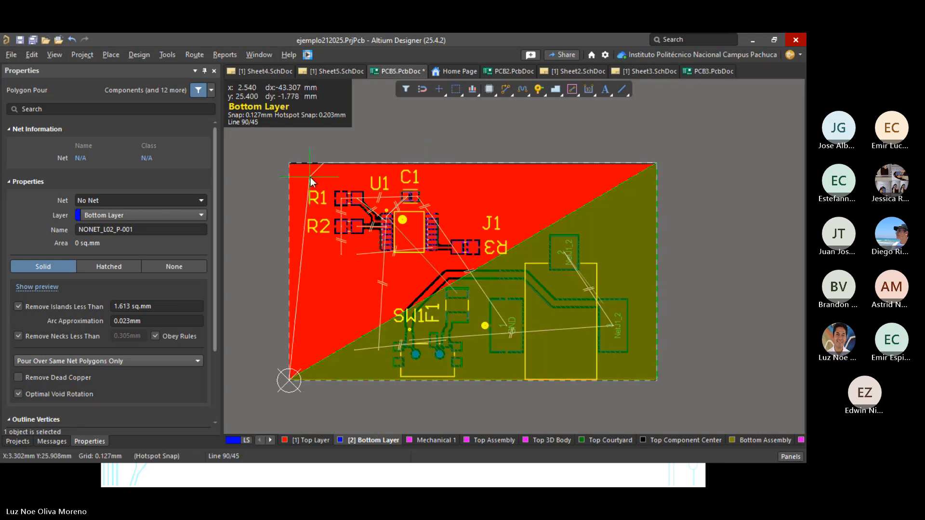
click(289, 164)
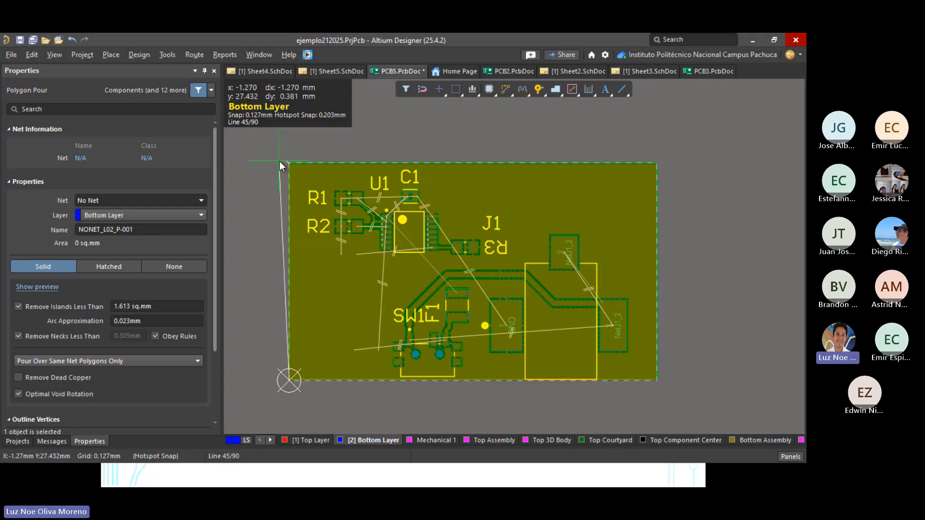
right_click(280, 162)
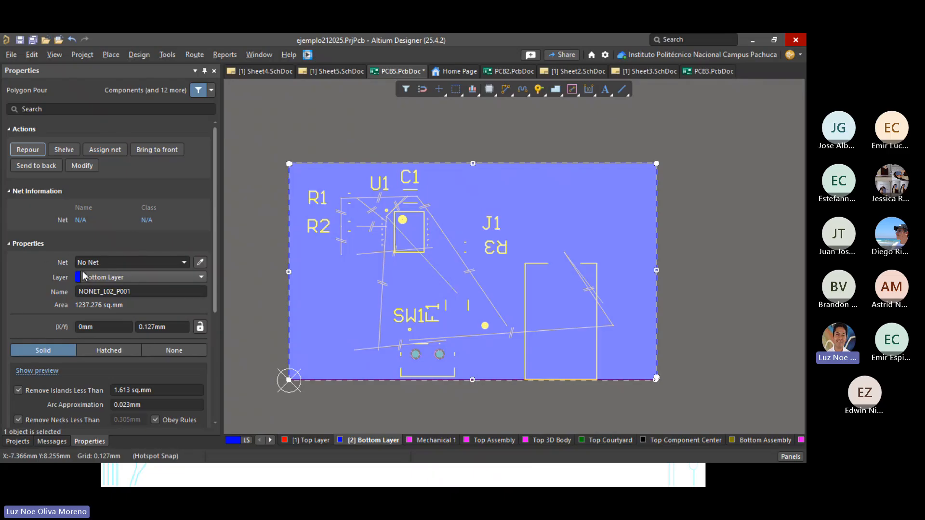
Step: Assign the Bottom Layer polygon pour to the VCC net and repour it
click(184, 263)
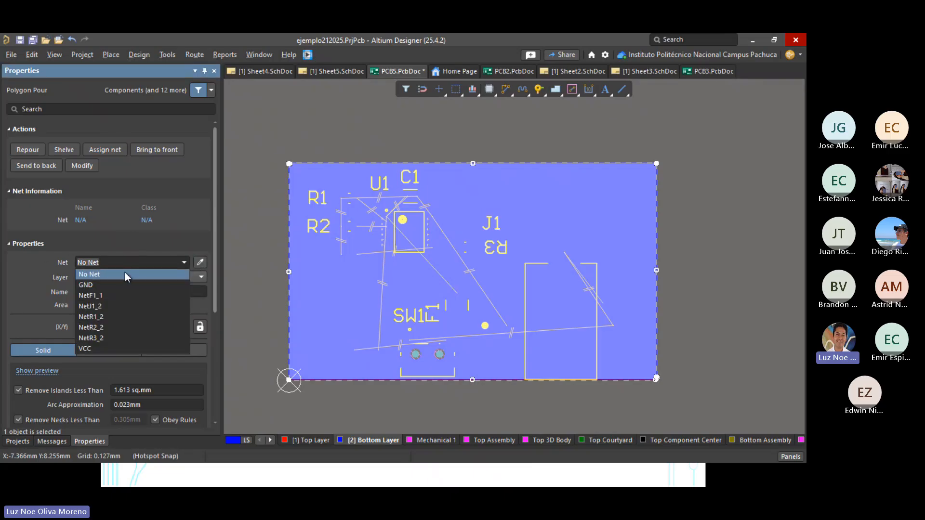
click(98, 349)
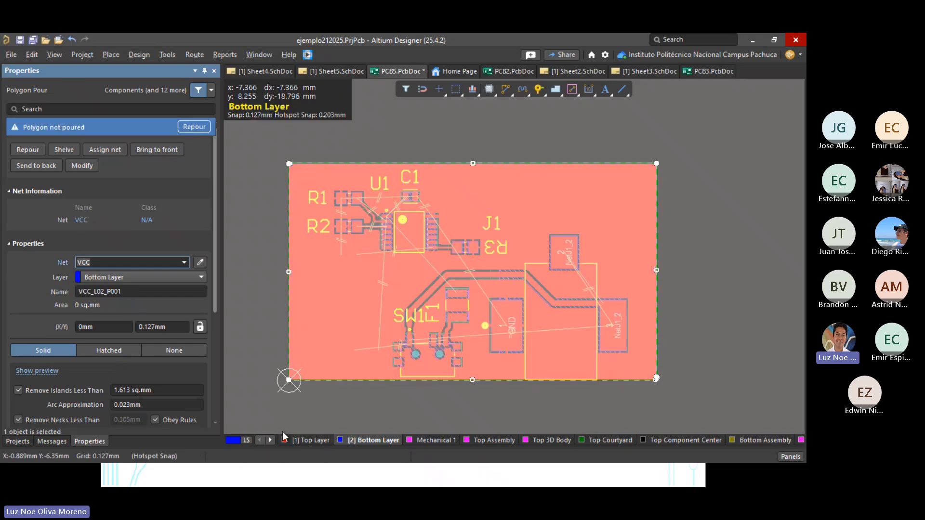
click(194, 126)
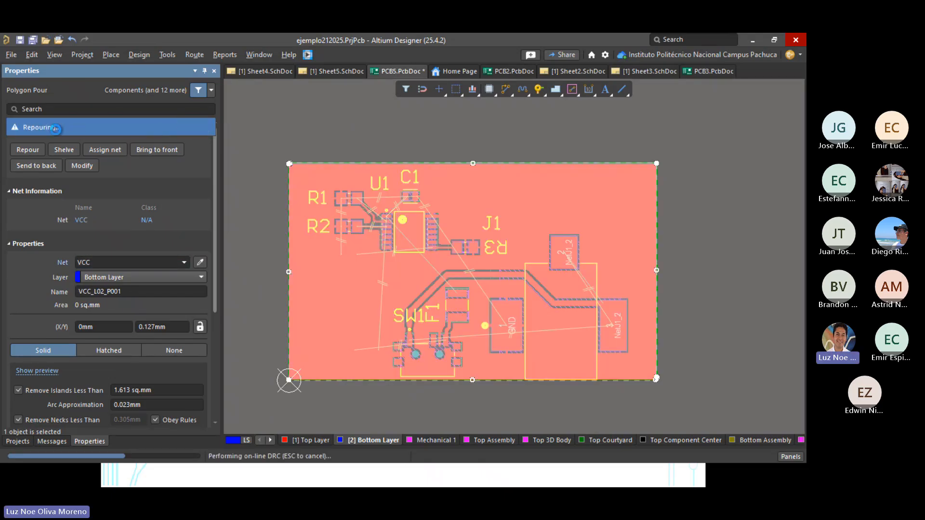
click(334, 180)
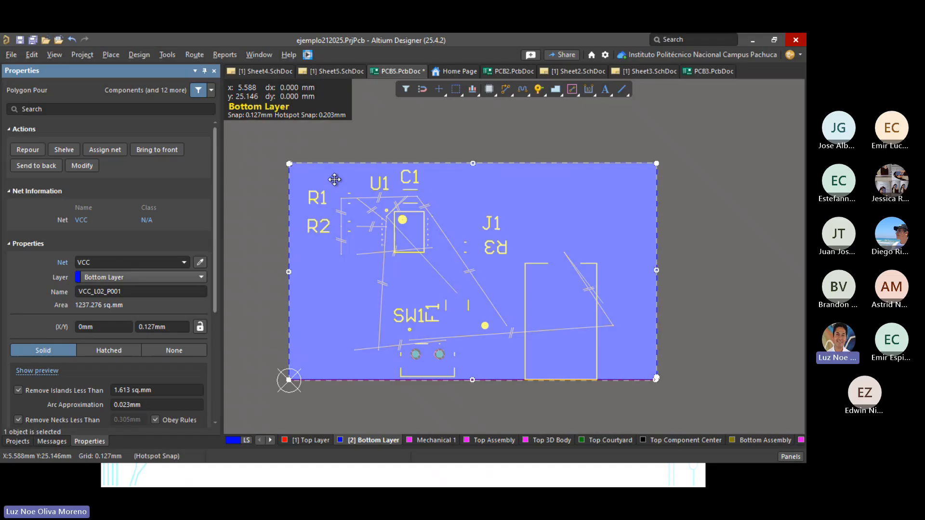
click(315, 182)
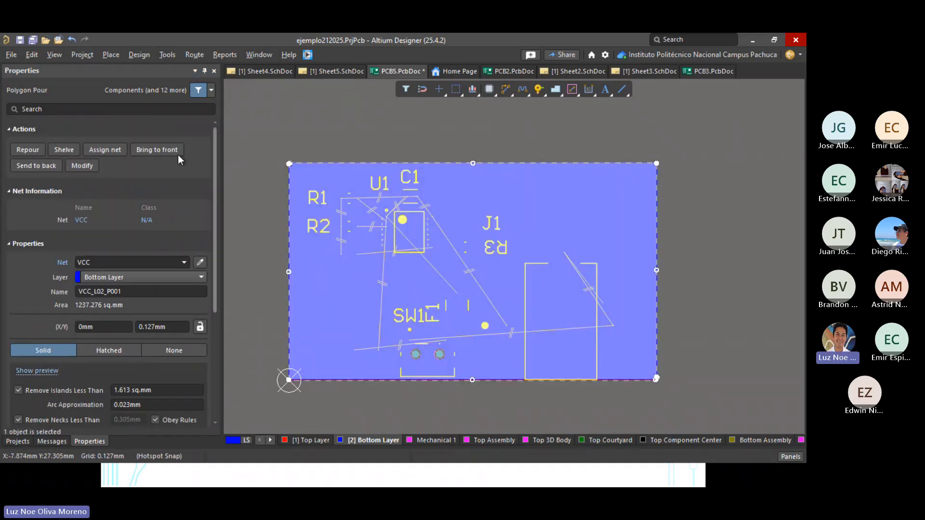
Step: Repour the VCC polygon on the bottom layer and make the Top Layer active
click(26, 150)
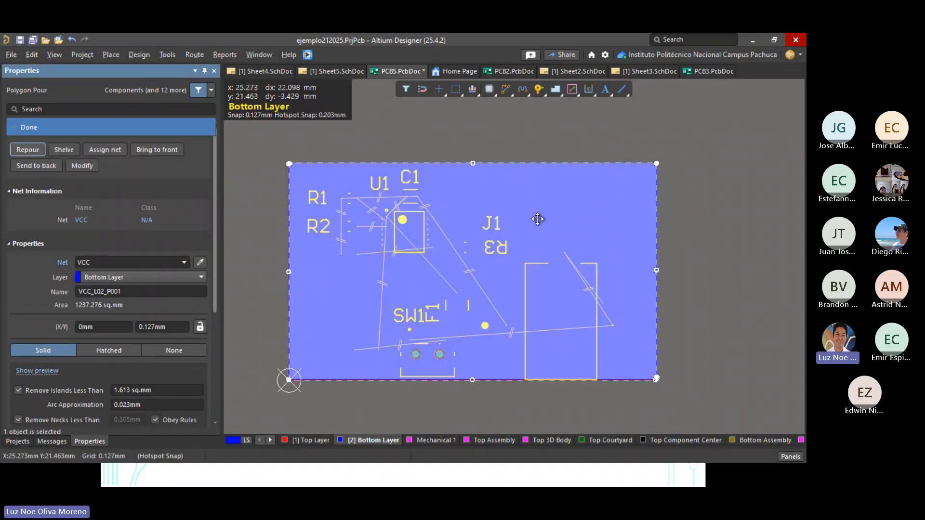
click(302, 440)
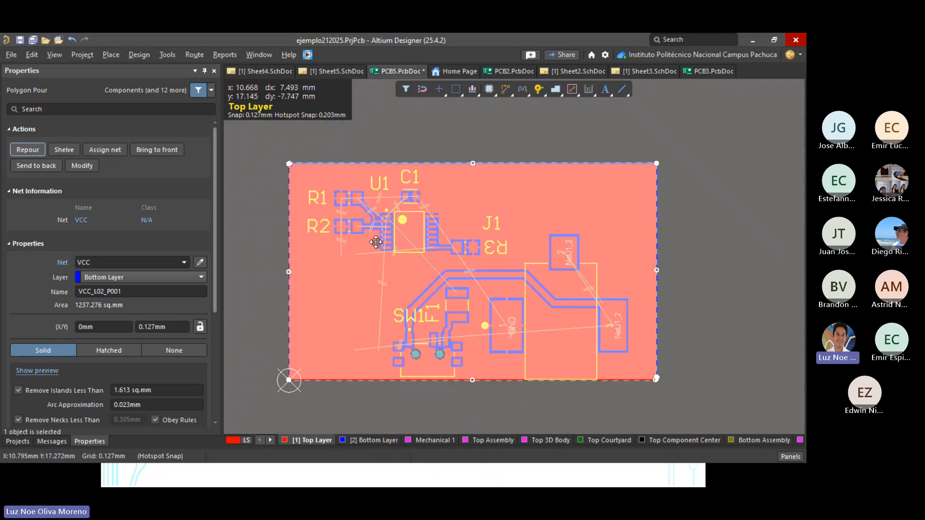
Step: Start an interactive VCC route on the top layer from C1 pad 1, extending about 1.7 mm away from C1's GND pad
ctrl+scroll(393, 247, up, 1)
ctrl+scroll(393, 247, up, 5)
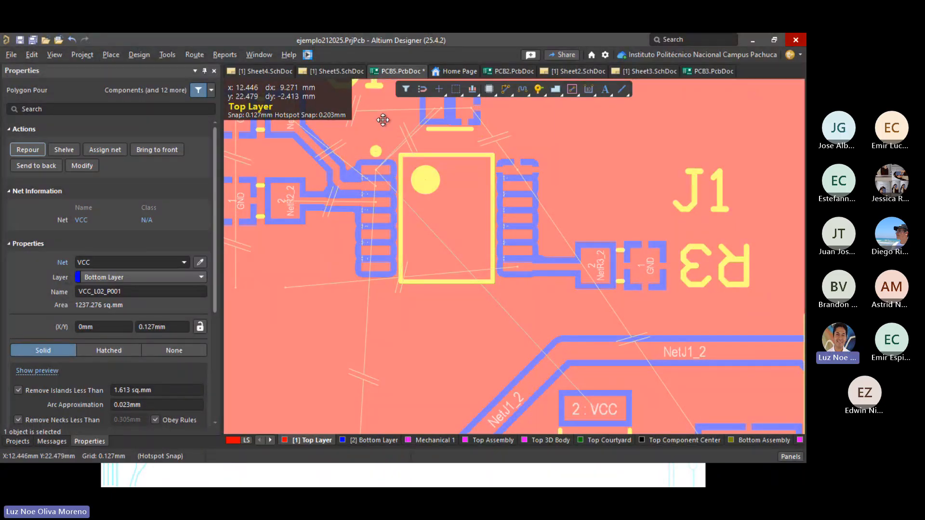
right_drag(401, 121, 404, 307)
ctrl+scroll(419, 292, up, 3)
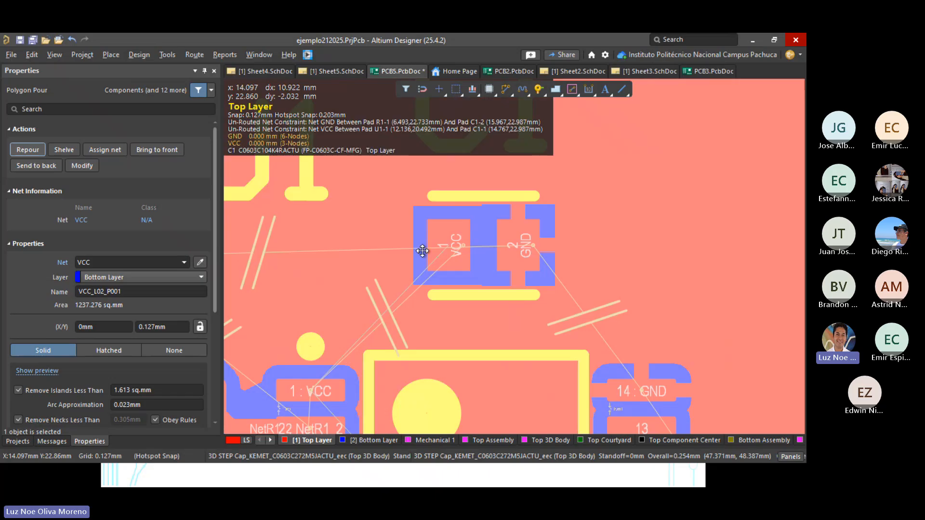
click(508, 91)
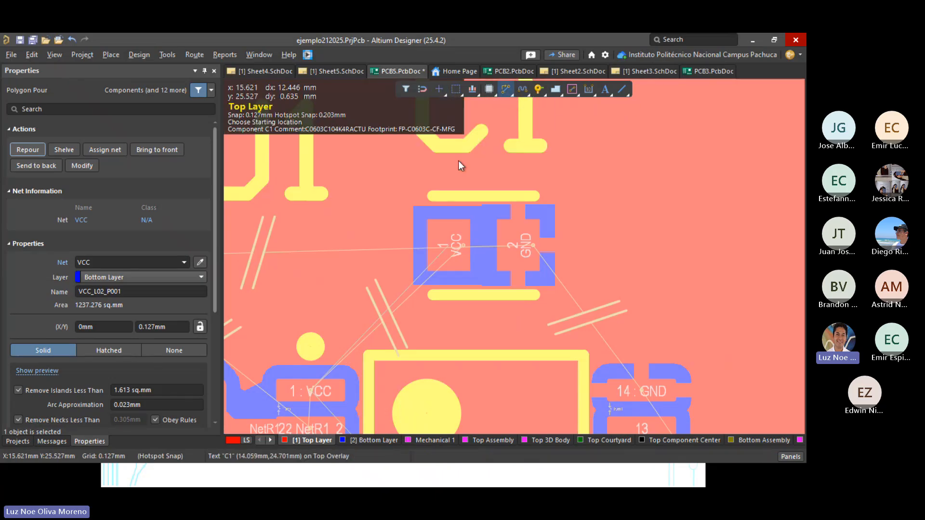
click(447, 244)
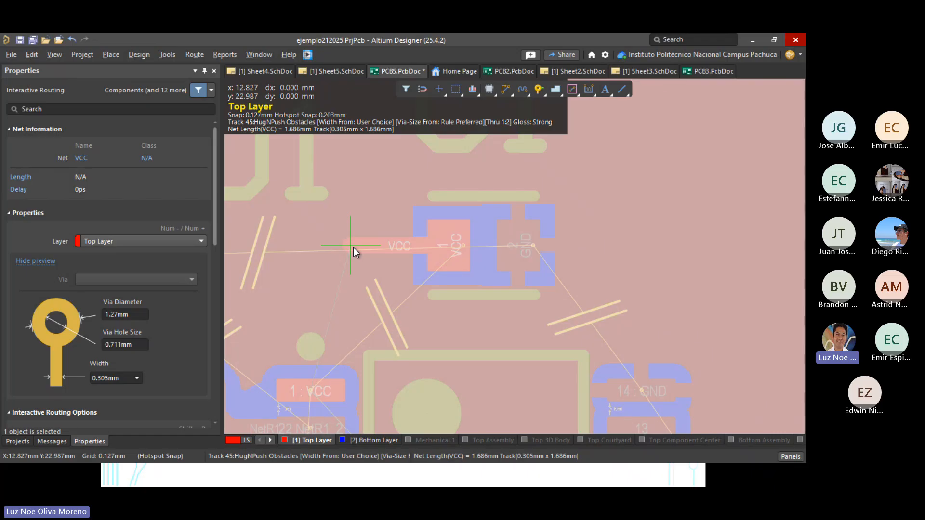
Step: Switch the route to Bottom Layer to place a 1.27 mm VCC via with a 0.711 mm hole at the track end, and finish routing
key(Tab)
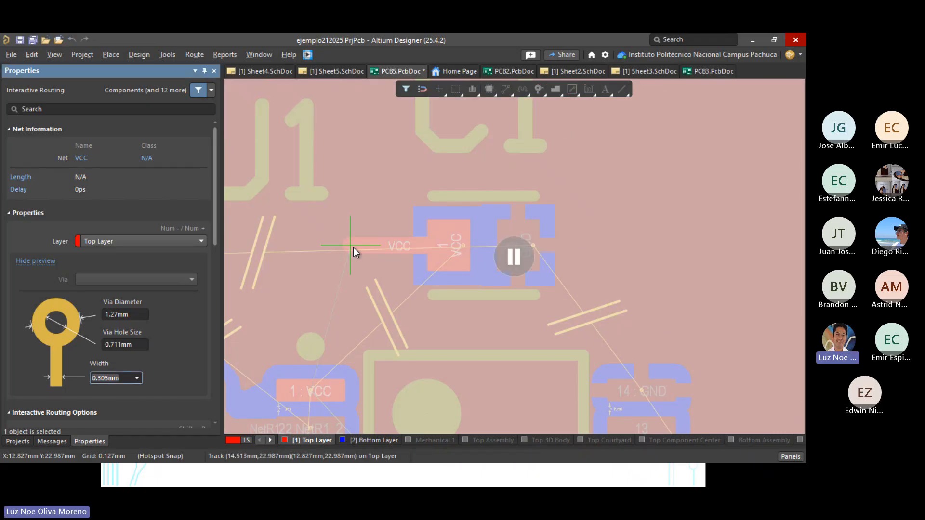
click(186, 239)
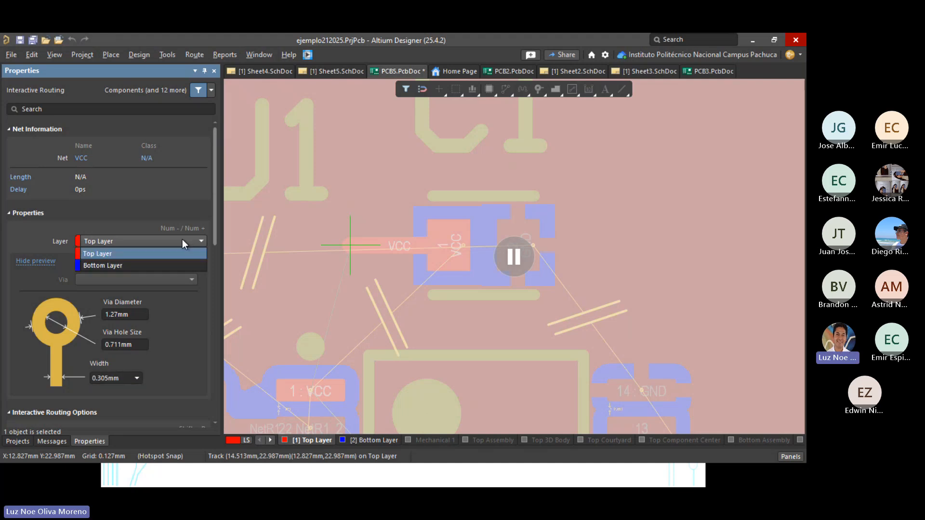
click(108, 266)
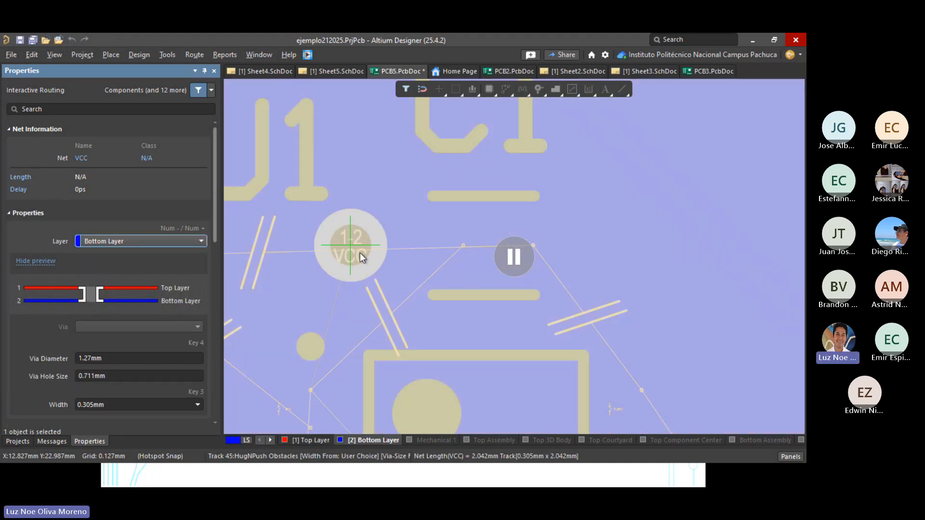
click(505, 254)
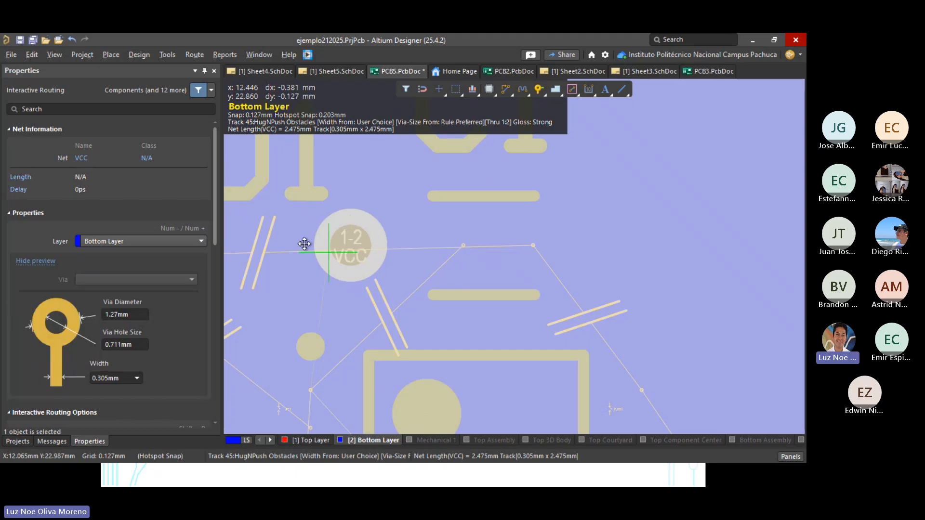
right_click(320, 239)
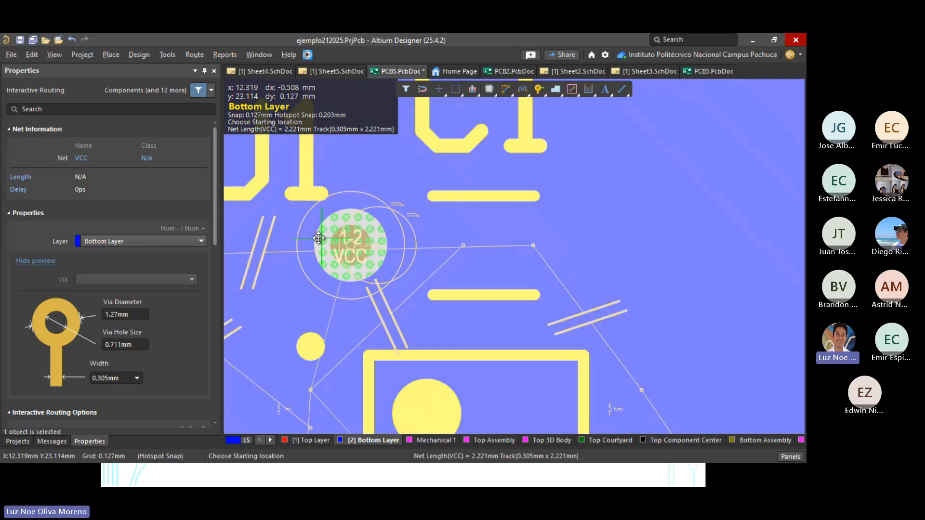
right_click(319, 238)
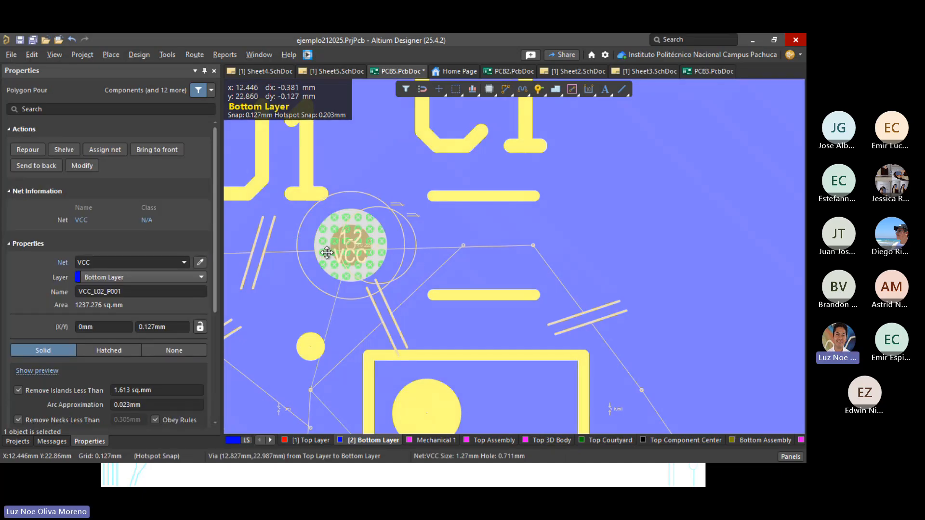
Step: Repour the bottom-layer VCC polygon so it connects to the new via beside C1
ctrl+scroll(275, 345, down, 3)
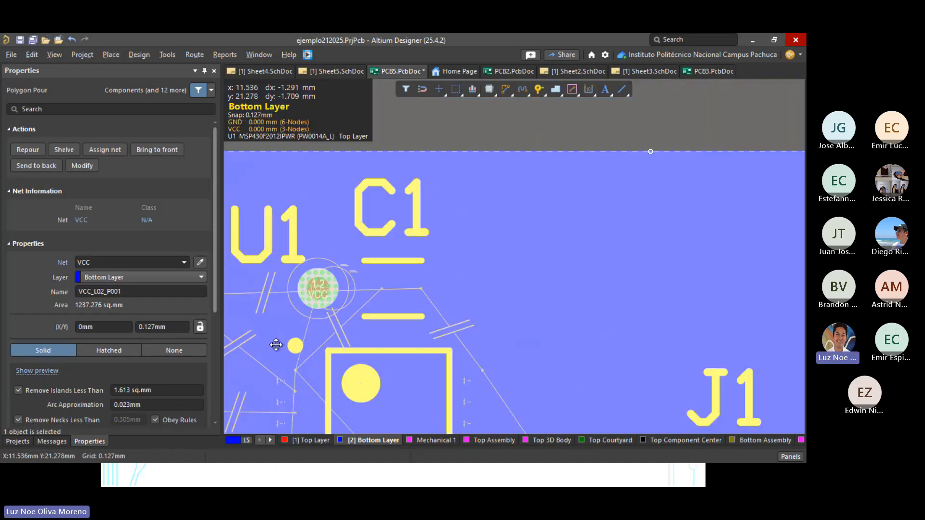
ctrl+scroll(275, 345, down, 2)
click(477, 265)
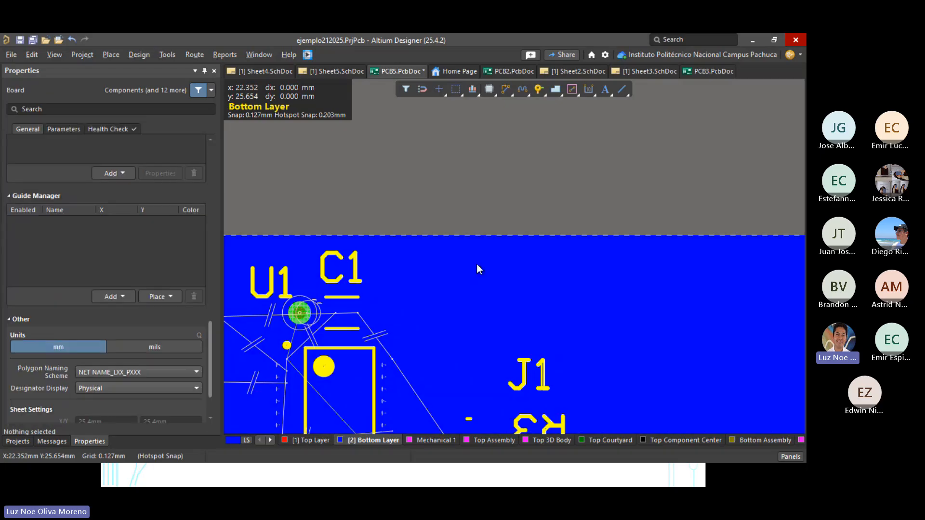
click(477, 264)
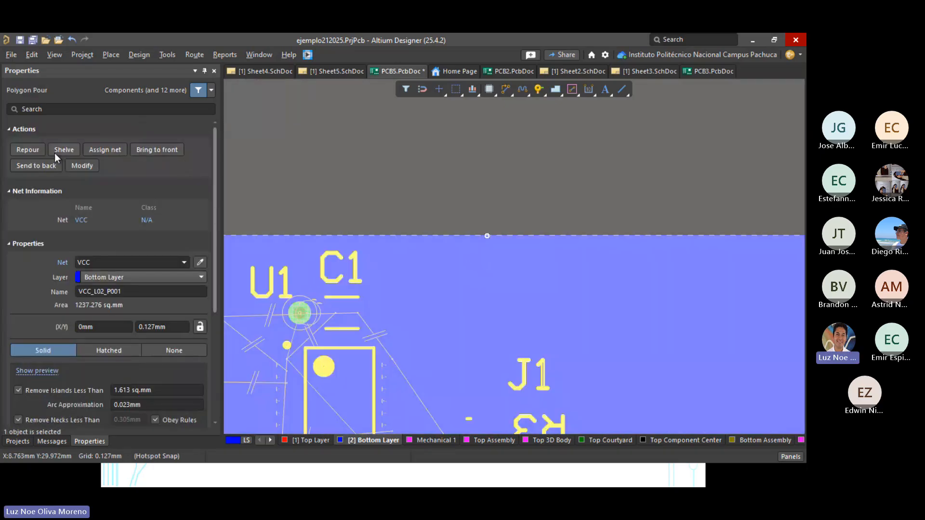
click(31, 152)
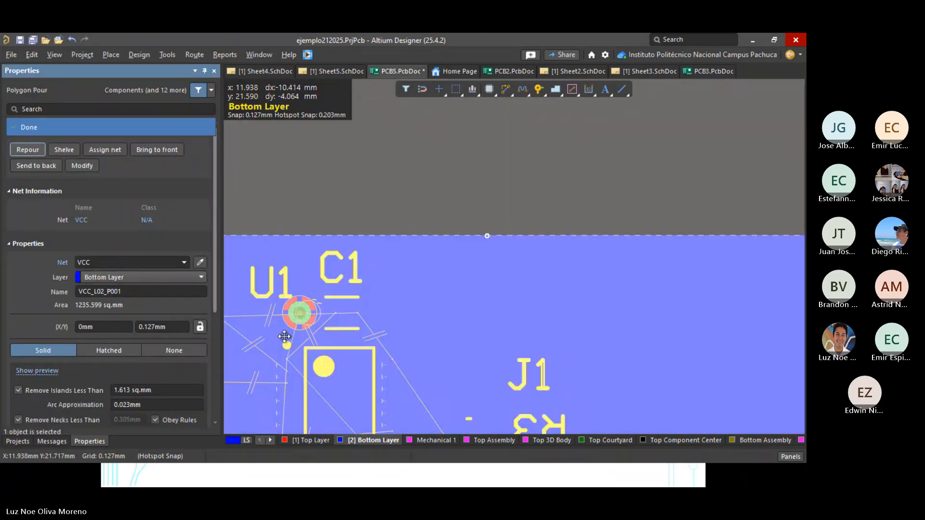
Step: Repour the GND polygon on the top layer around the new VCC via and its track to C1
ctrl+scroll(285, 337, up, 3)
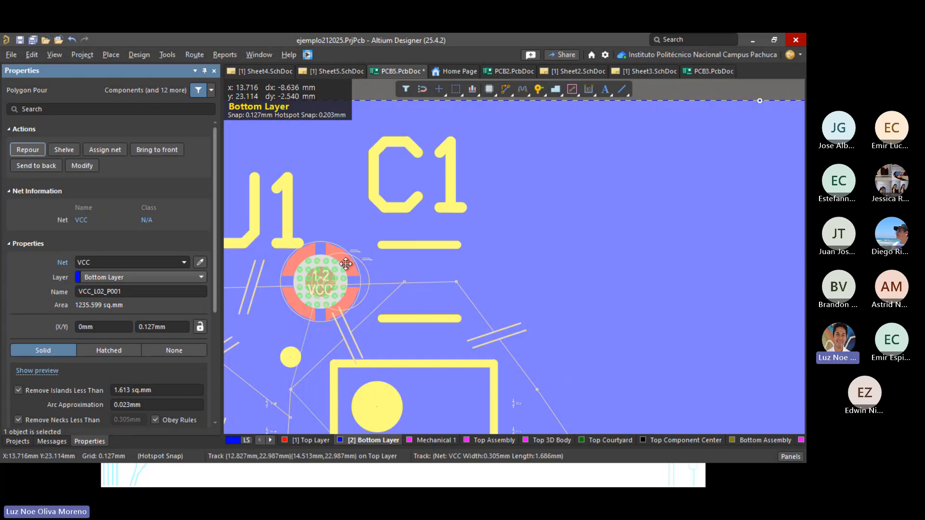
ctrl+scroll(346, 264, down, 2)
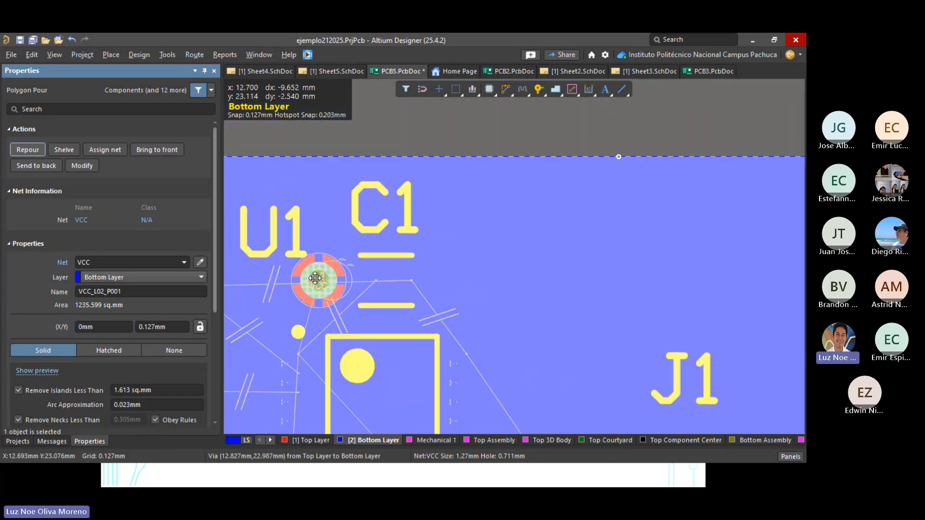
ctrl+scroll(315, 278, down, 1)
key(KP_Multiply)
ctrl+scroll(298, 303, up, 2)
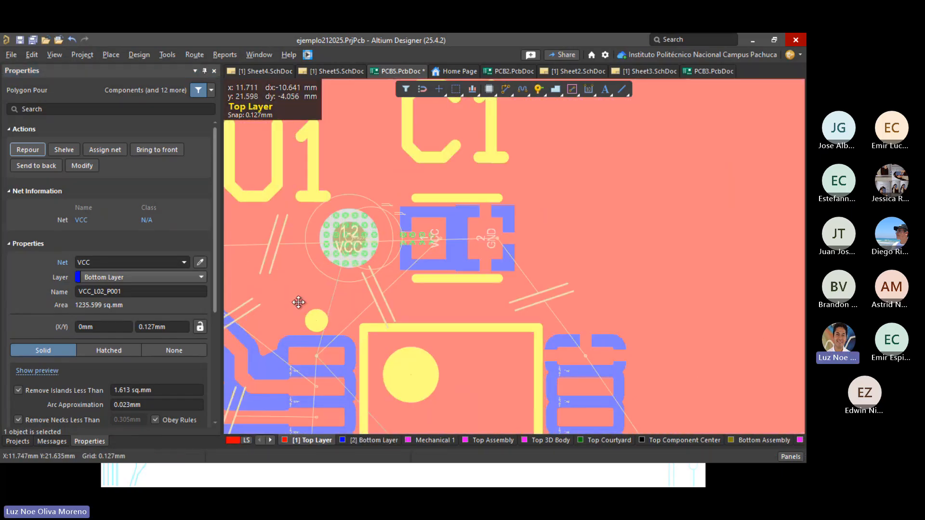
click(603, 191)
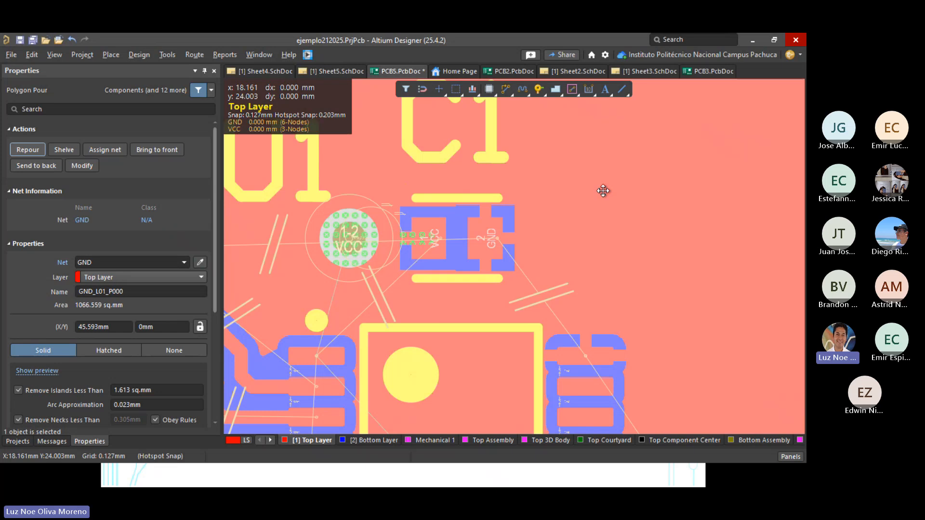
click(20, 151)
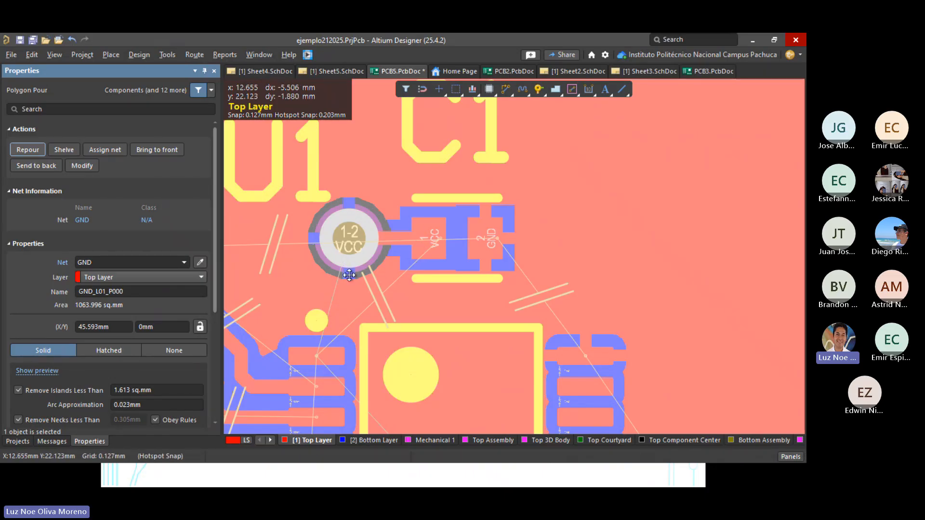
Step: Route a 0.305 mm VCC track on the top layer from U1 pad 1 to the VCC via beside C1
key(KP_Multiply)
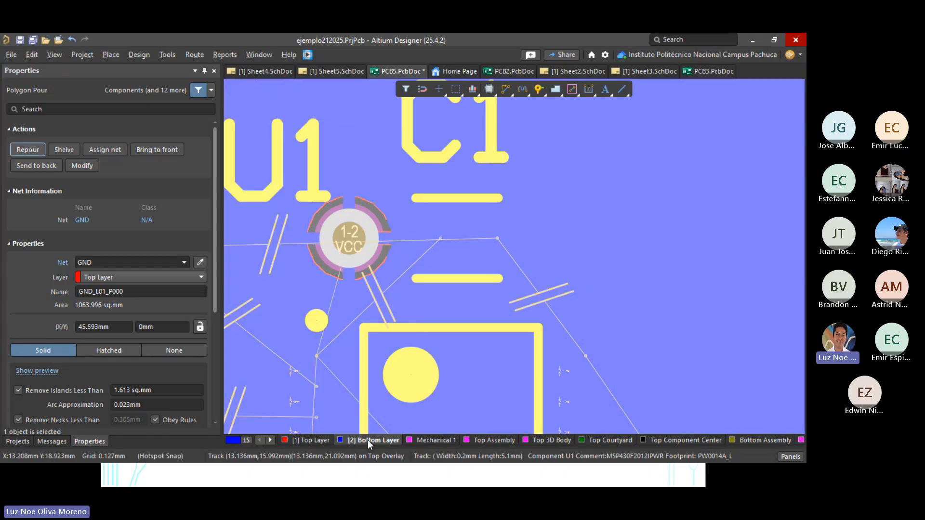
click(297, 442)
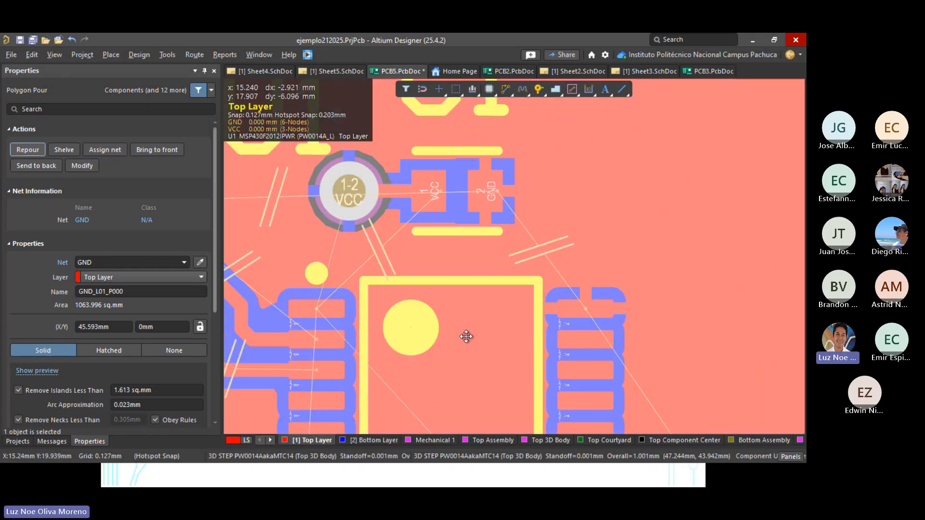
ctrl+scroll(306, 383, up, 3)
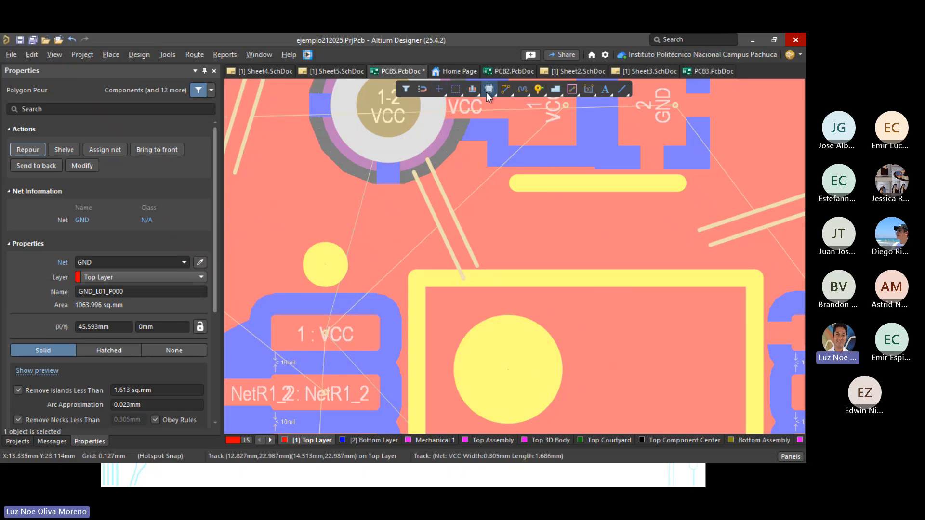
click(508, 92)
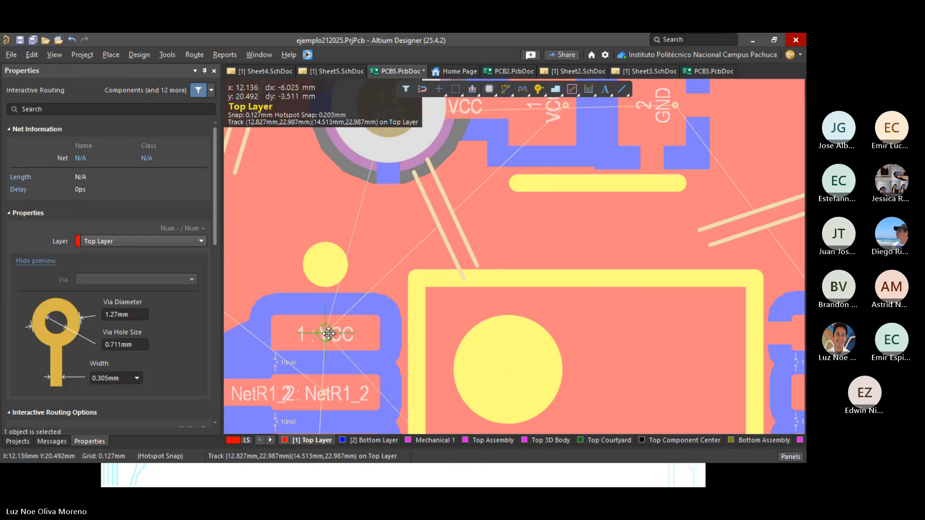
click(333, 332)
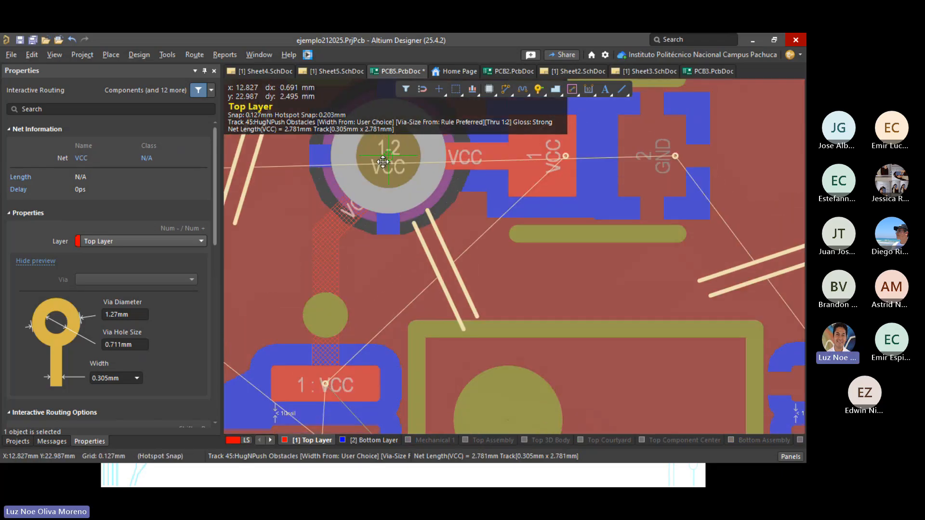
key(Escape)
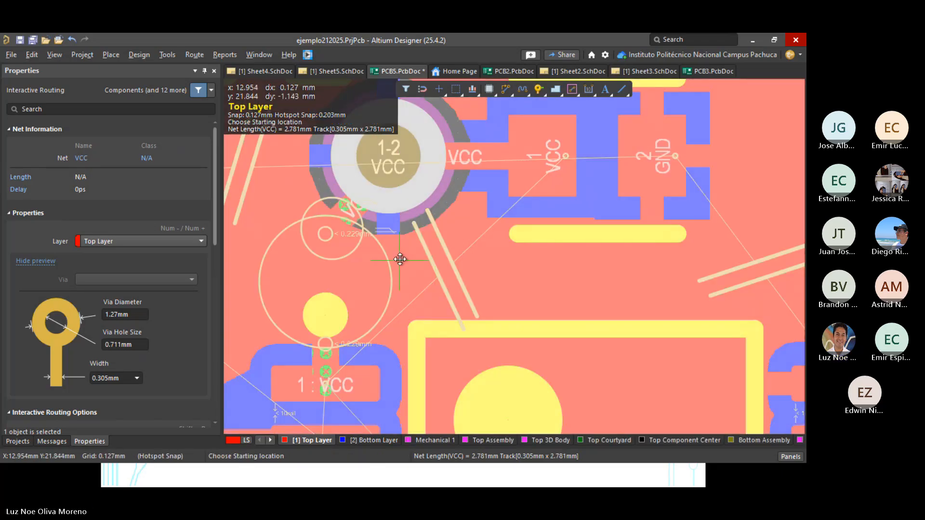
key(Escape)
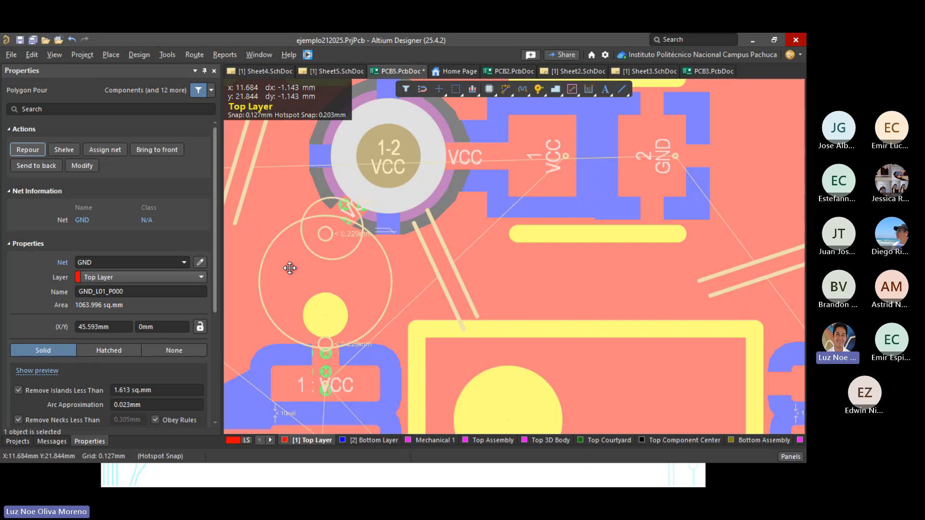
Step: Repour the top-layer GND polygon to clear the new VCC track between U1 and the via
scroll(297, 275, down, 3)
ctrl+scroll(297, 275, down, 3)
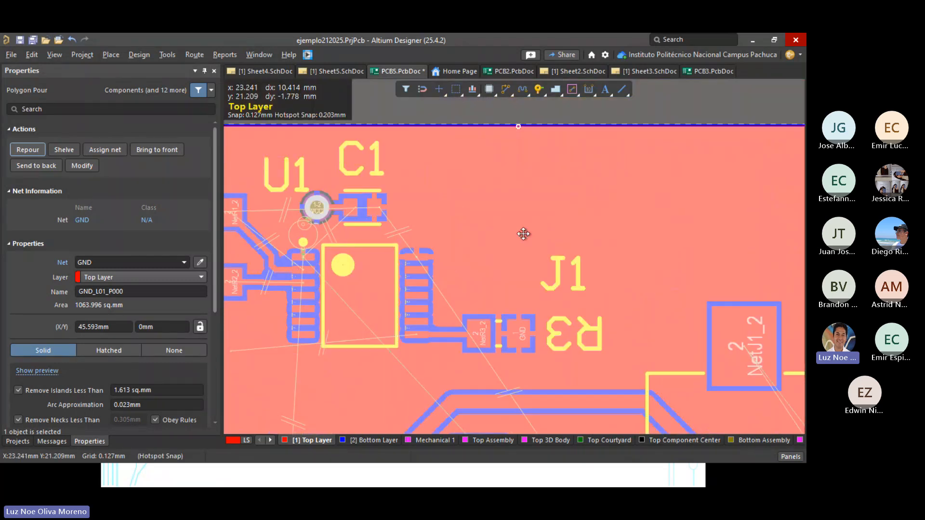
click(522, 196)
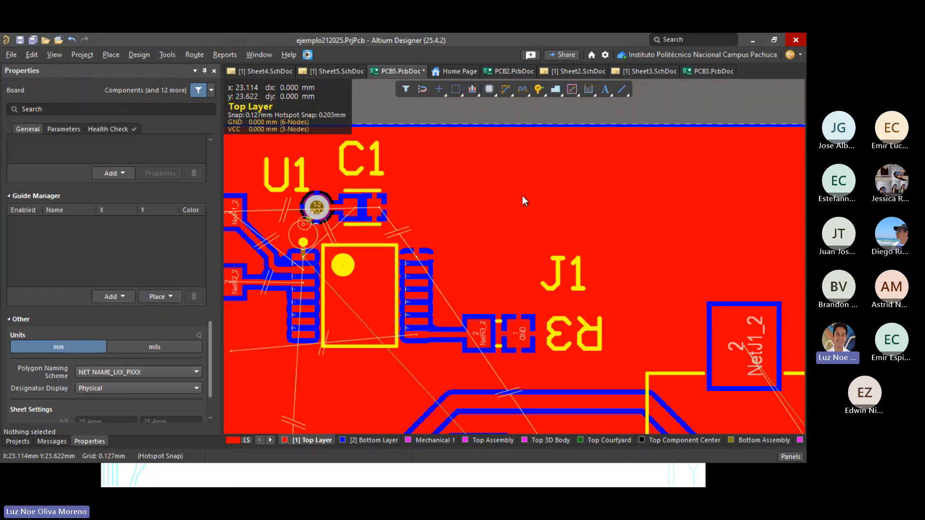
click(522, 196)
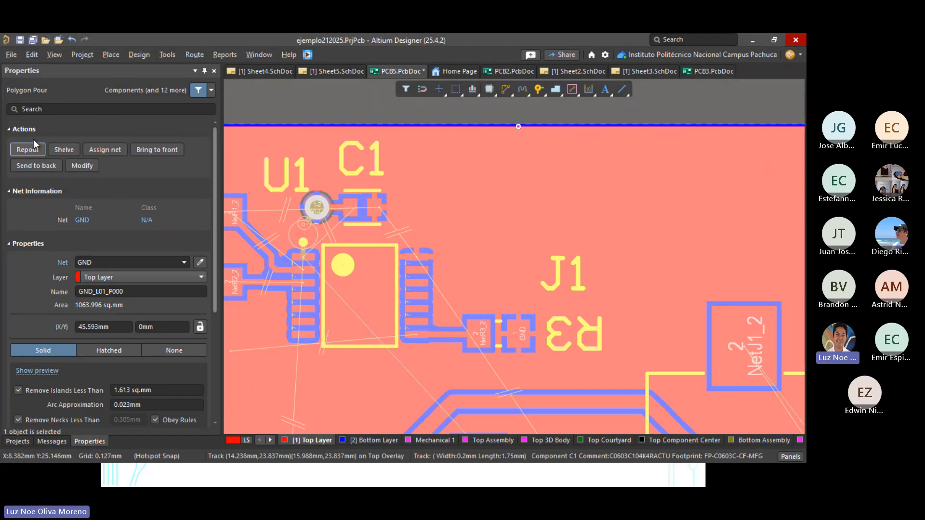
click(29, 150)
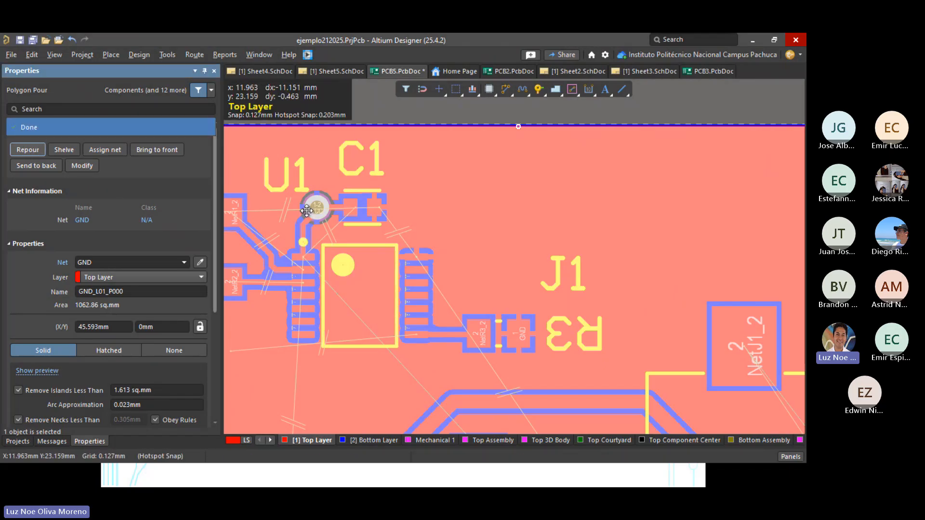
Step: Start a VCC track on the top layer from F1 pad 2 and set its width to 0.508 mm
scroll(352, 308, down, 3)
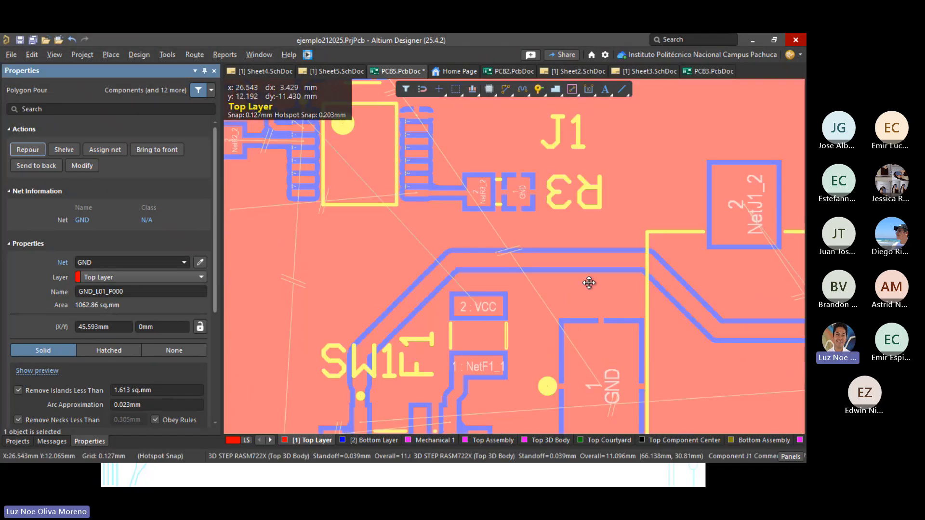
scroll(586, 286, down, 2)
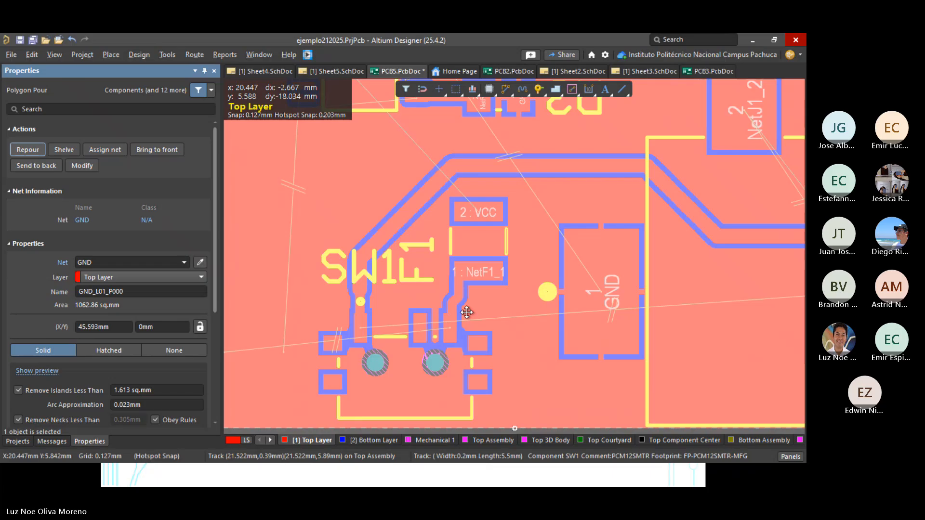
ctrl+scroll(534, 231, up, 1)
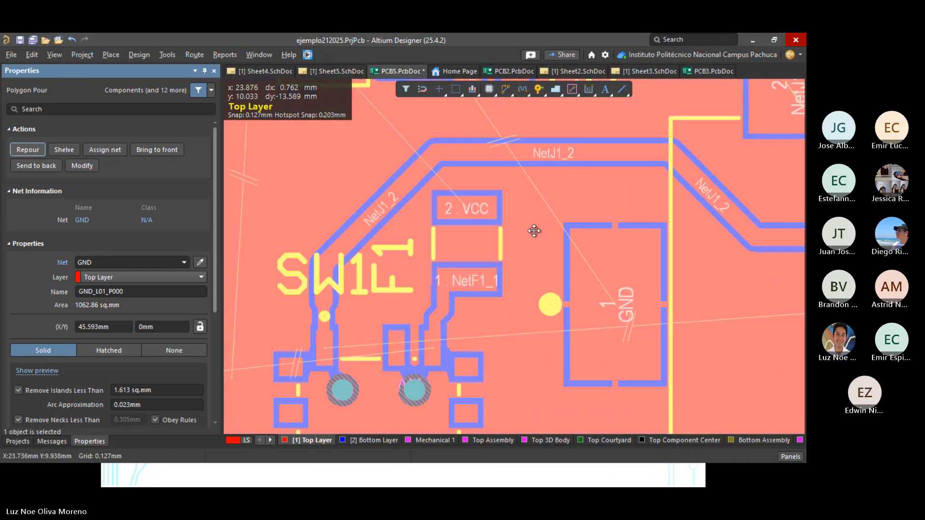
ctrl+scroll(534, 231, up, 2)
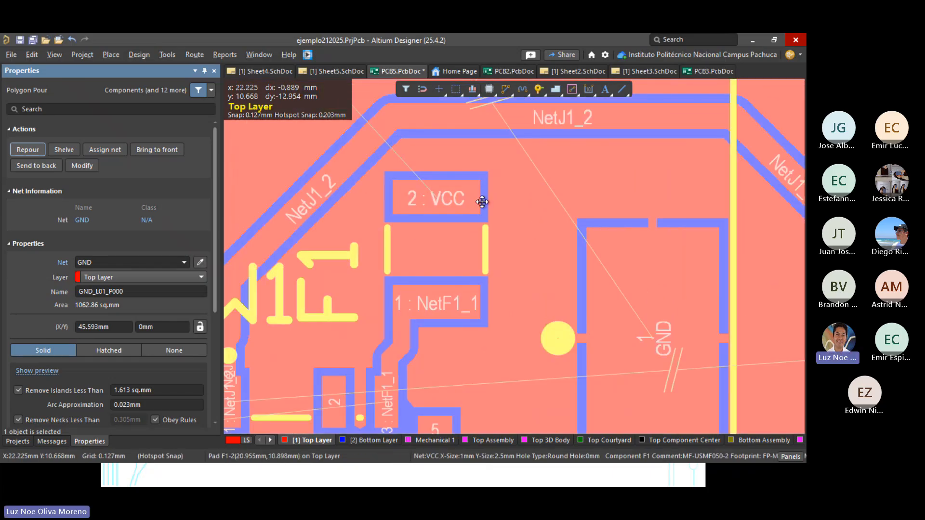
click(472, 93)
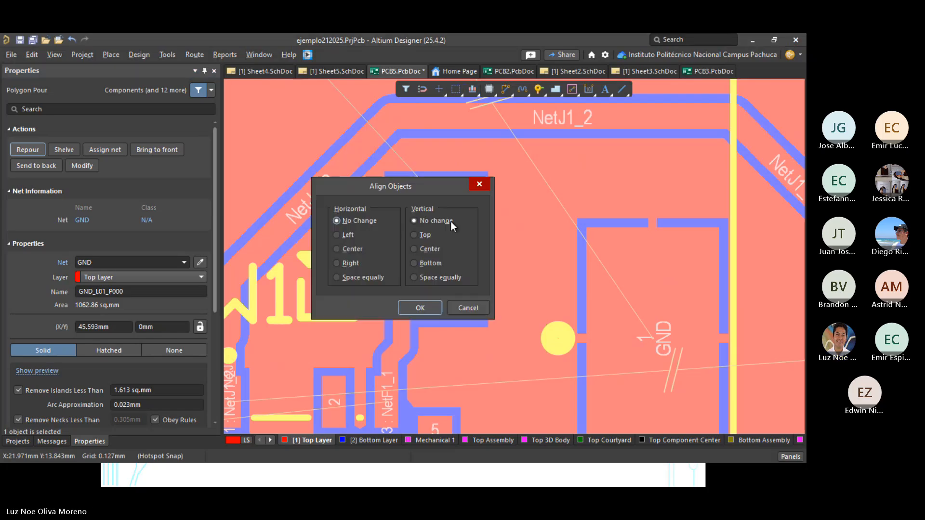
click(484, 186)
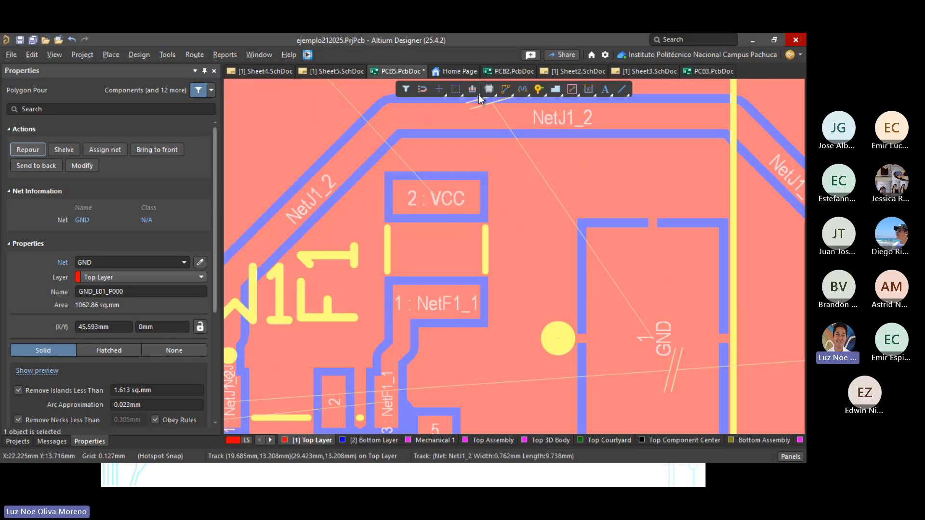
click(511, 91)
click(436, 193)
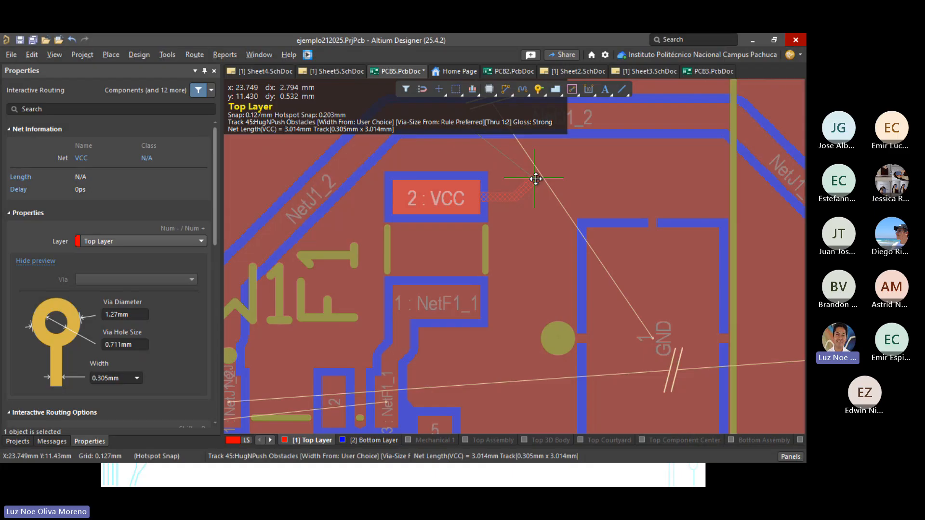
key(Tab)
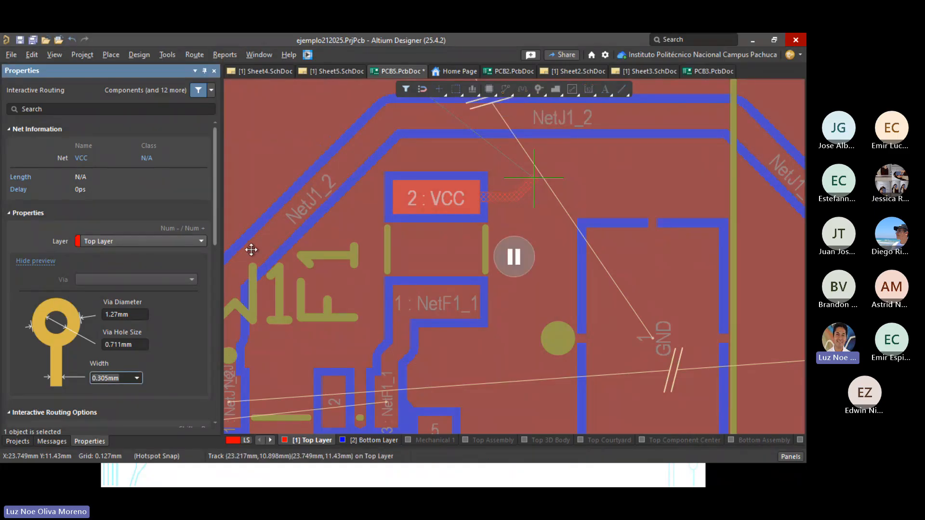
click(137, 379)
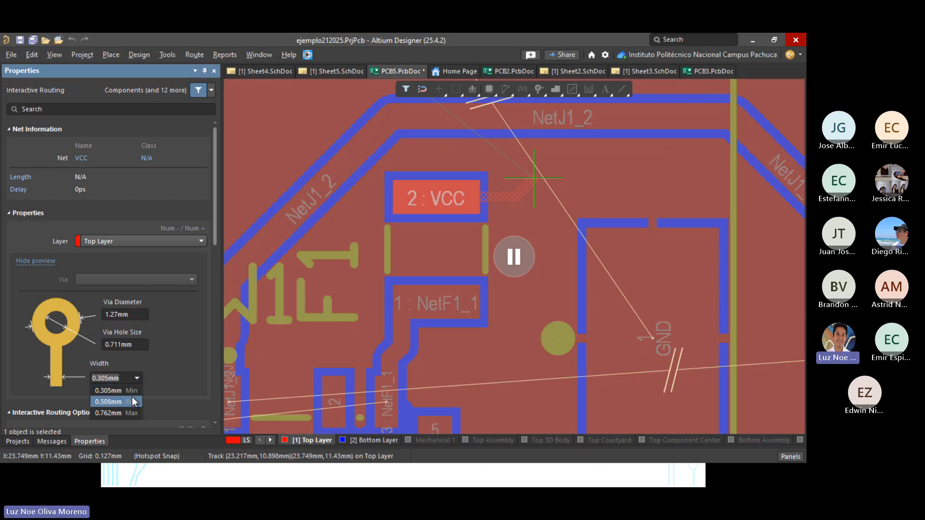
click(115, 401)
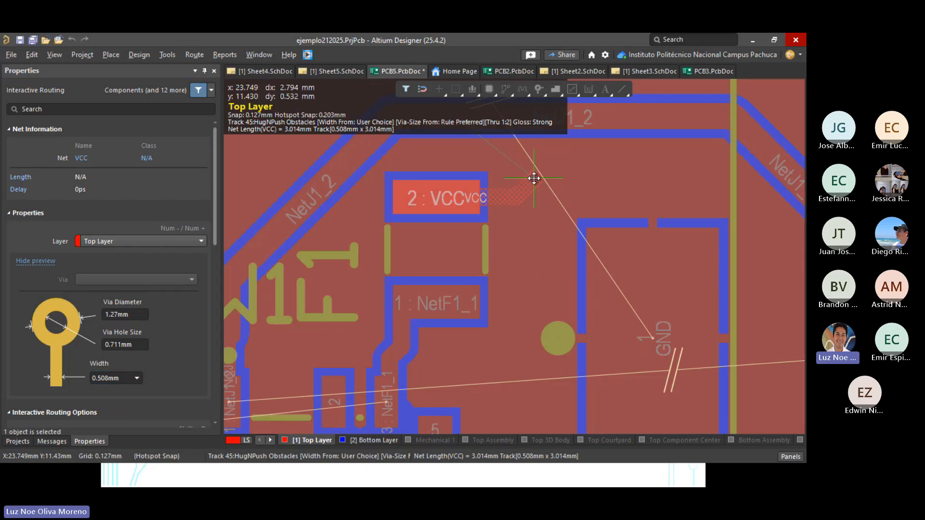
Step: Switch the track to the bottom layer and end it with a VCC via beside F1 pad 2
key(Tab)
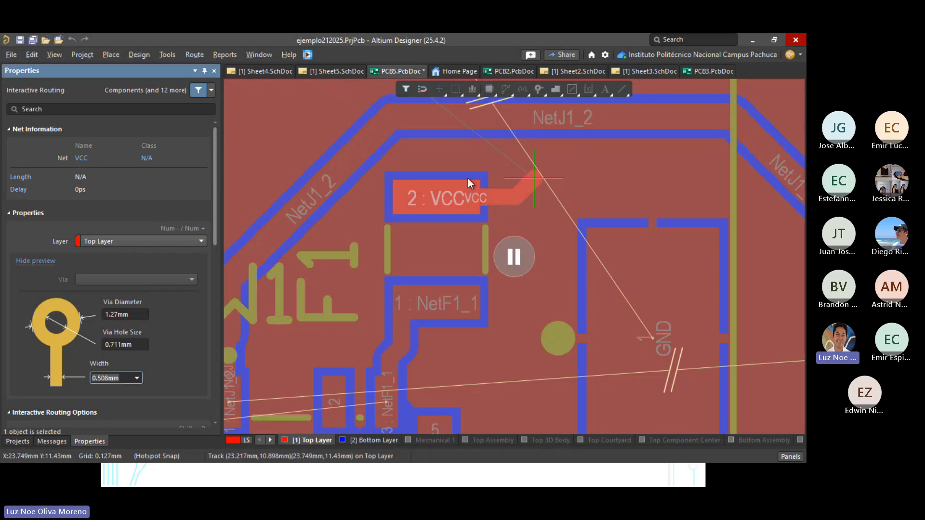
click(172, 242)
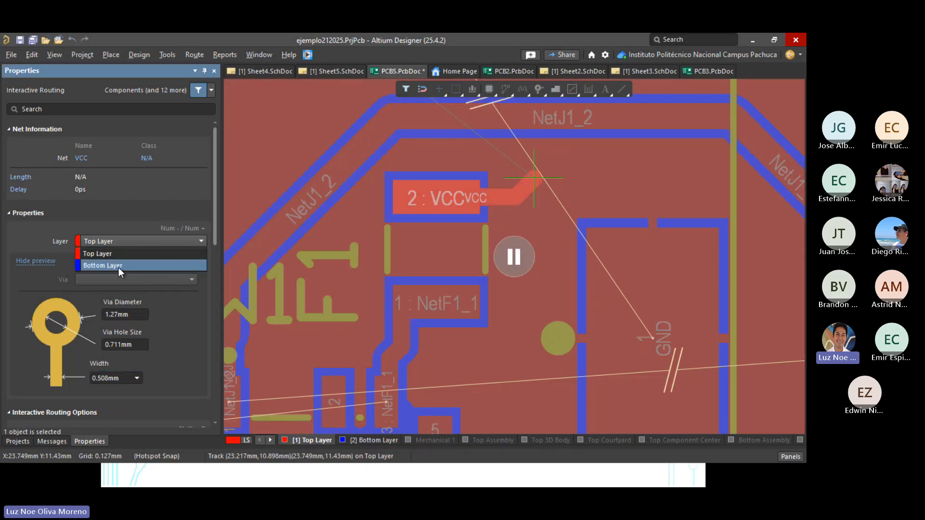
click(117, 267)
click(514, 258)
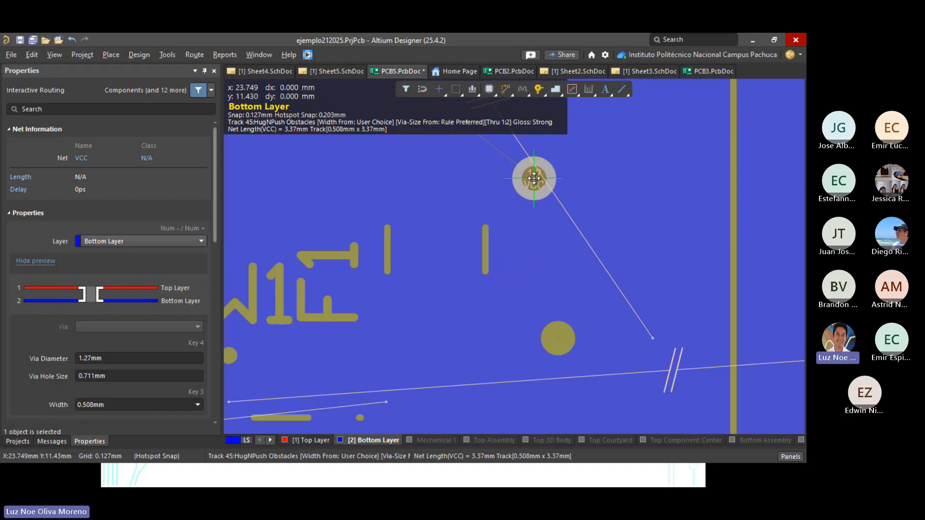
click(534, 179)
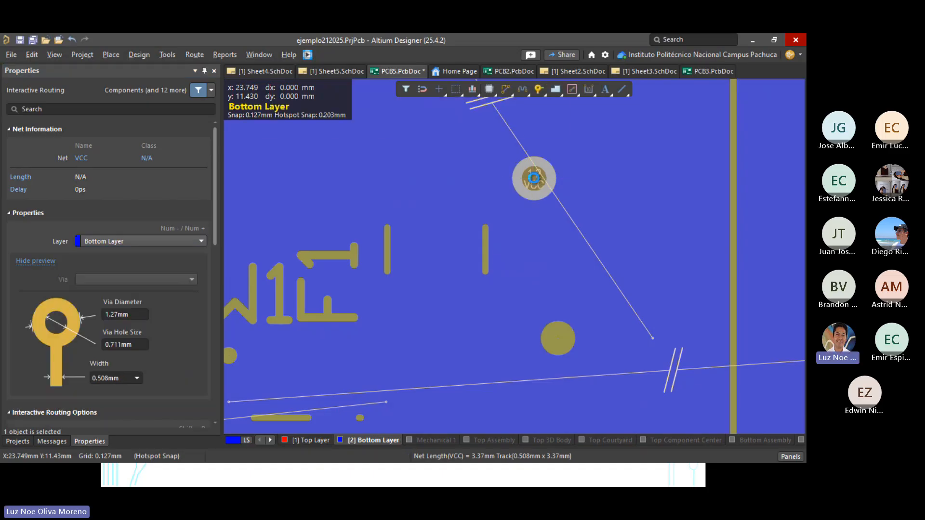
right_click(534, 178)
right_click(534, 178)
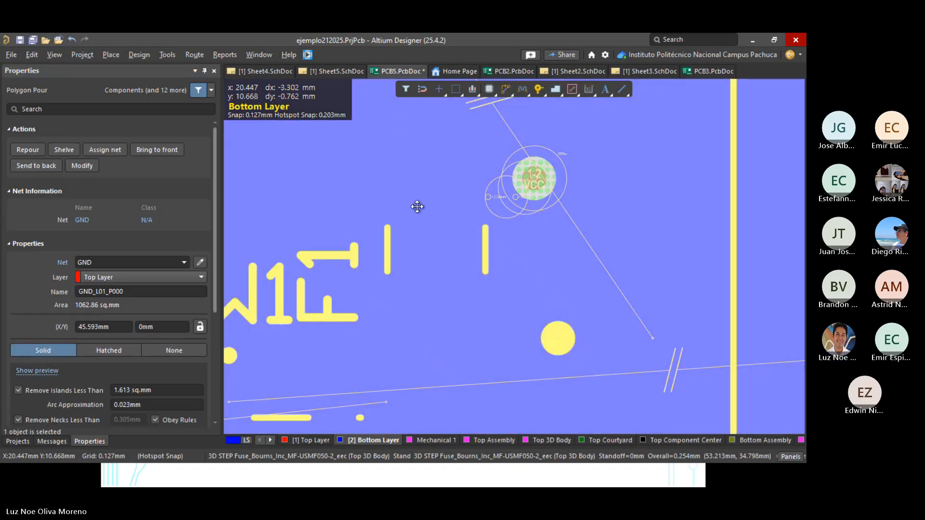
Step: Repour the bottom-layer VCC polygon to connect it to the via beside F1
ctrl+scroll(417, 206, down, 2)
ctrl+scroll(417, 207, down, 4)
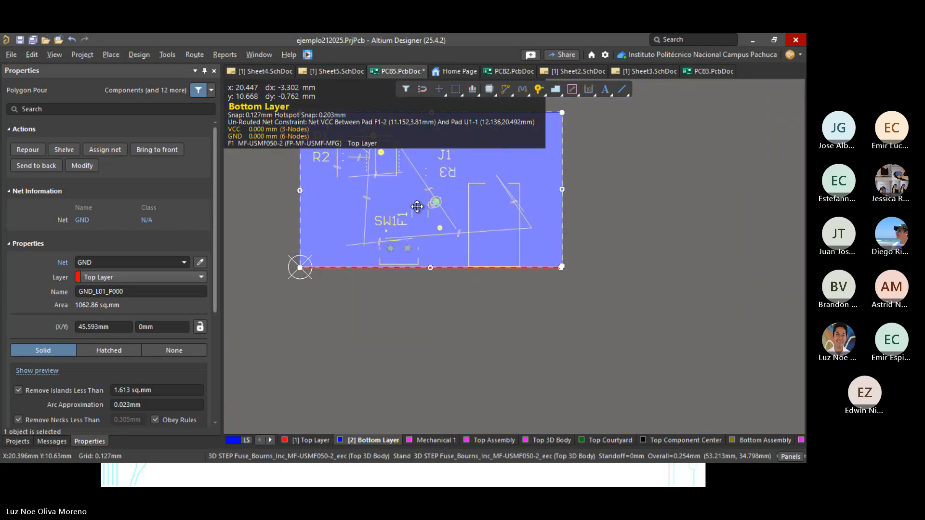
right_drag(447, 304, 495, 403)
click(548, 237)
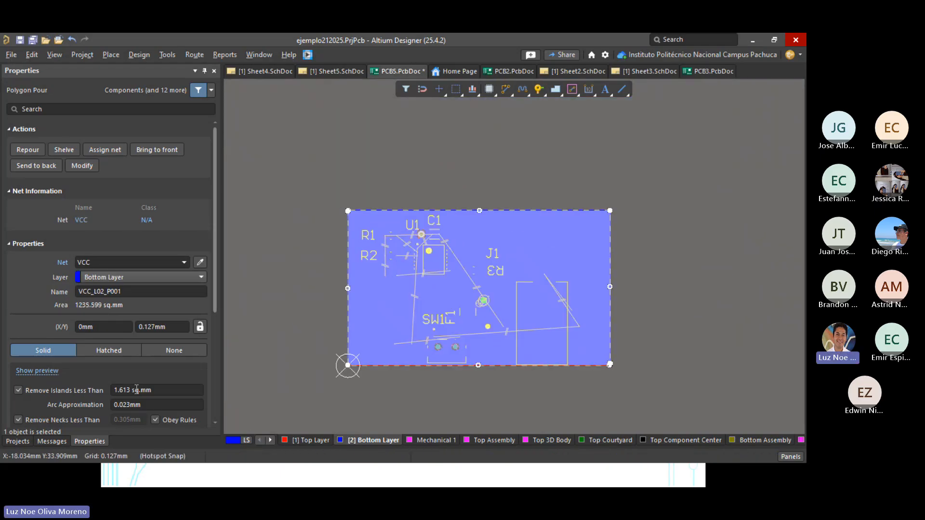
click(28, 150)
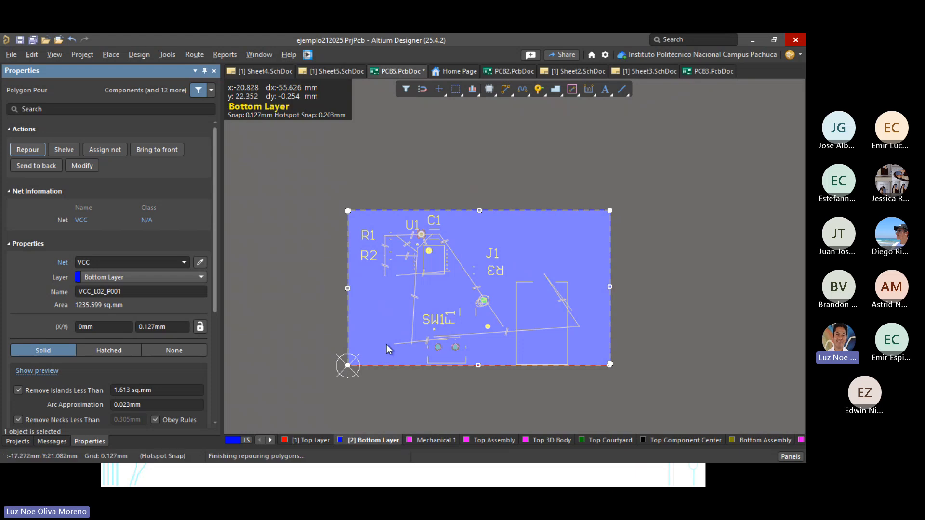
Step: Repour the top-layer GND polygon around the VCC via and track at F1
click(308, 440)
click(567, 242)
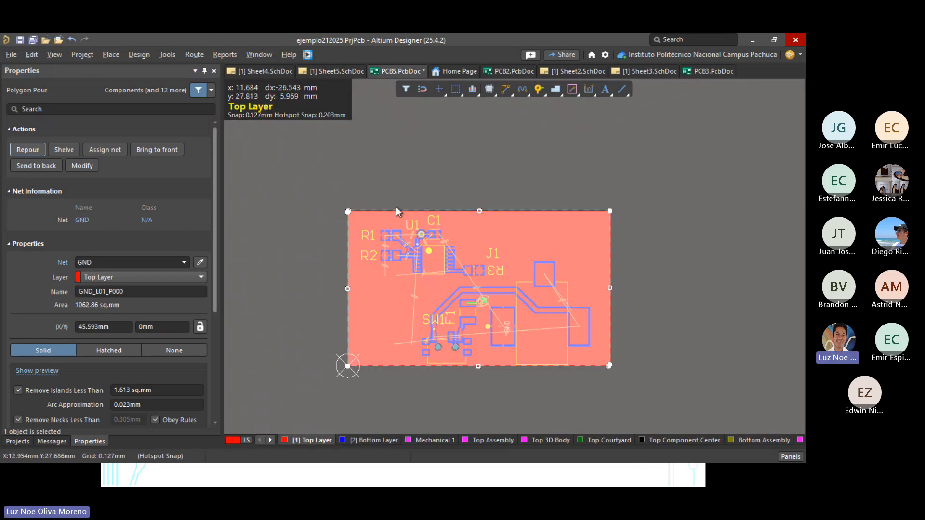
click(29, 152)
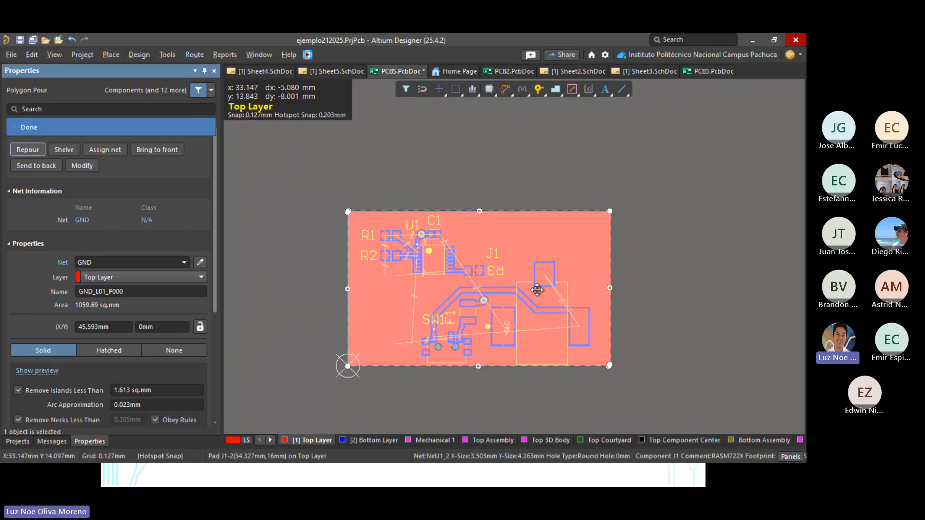
Step: Examine the top-layer connections around J1, F1 and SW1 for links that are still unrouted
ctrl+scroll(474, 325, up, 1)
ctrl+scroll(474, 326, up, 1)
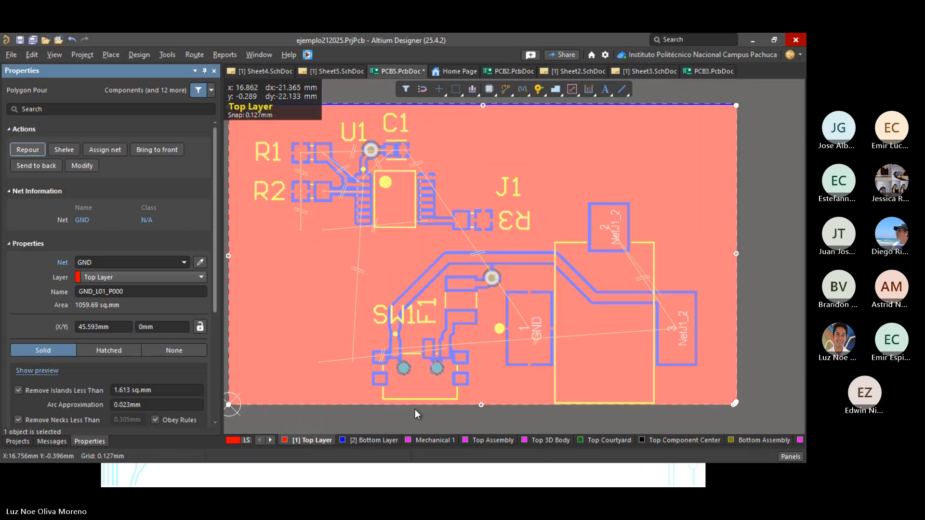
right_drag(664, 92, 519, 97)
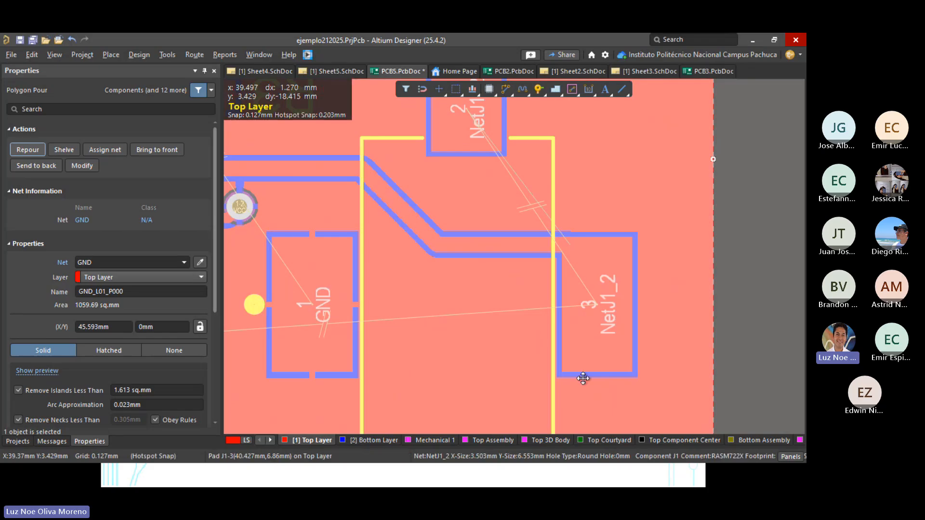
right_drag(388, 268, 621, 166)
right_drag(328, 314, 293, 370)
ctrl+scroll(332, 333, down, 1)
ctrl+scroll(332, 333, down, 3)
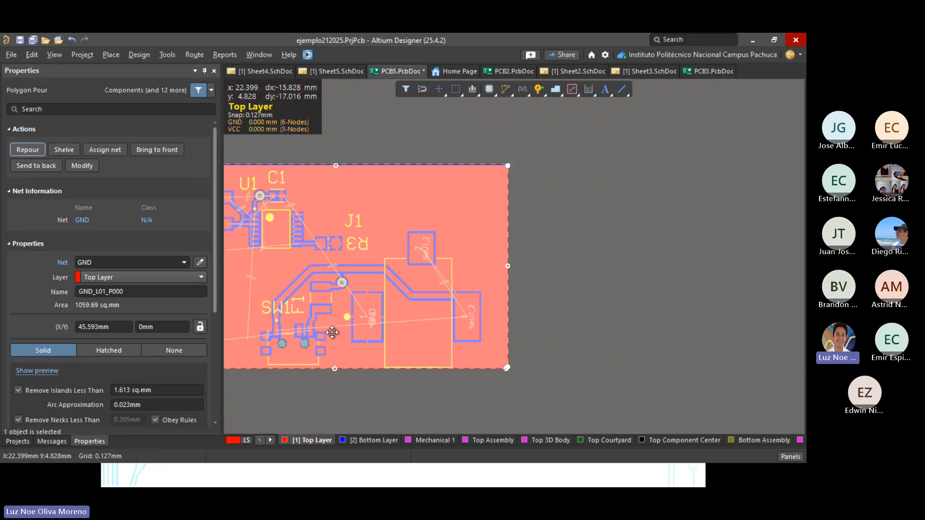
right_drag(560, 252, 683, 261)
Step: Deselect the polygon and run the Design Rule Check on the board with the current report options
click(409, 125)
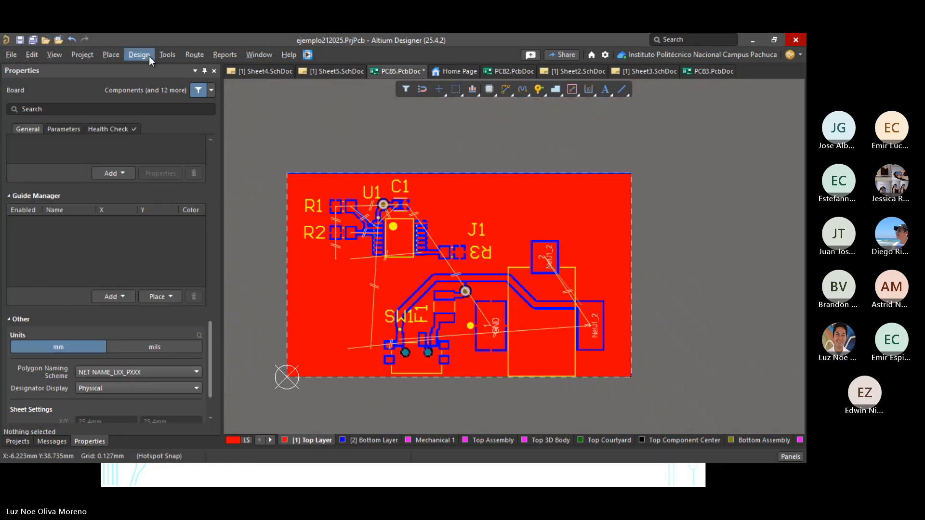
click(169, 56)
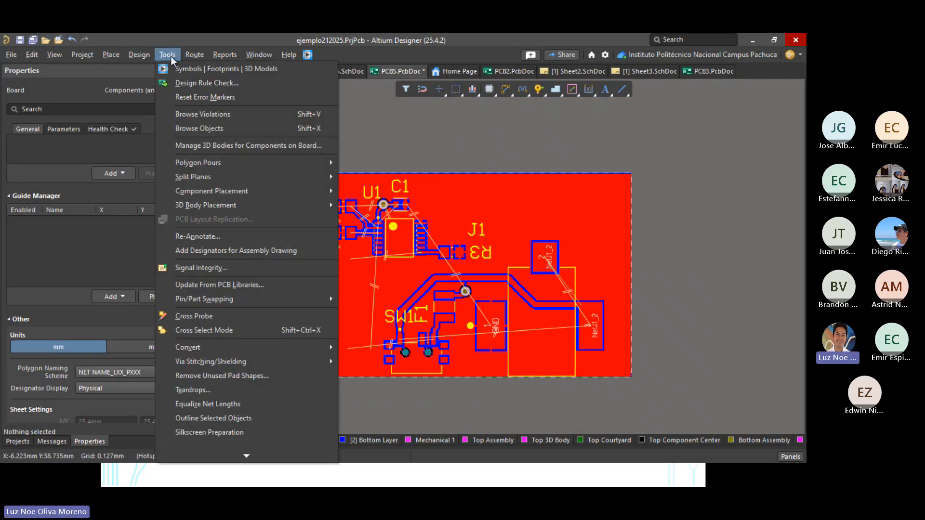
click(198, 85)
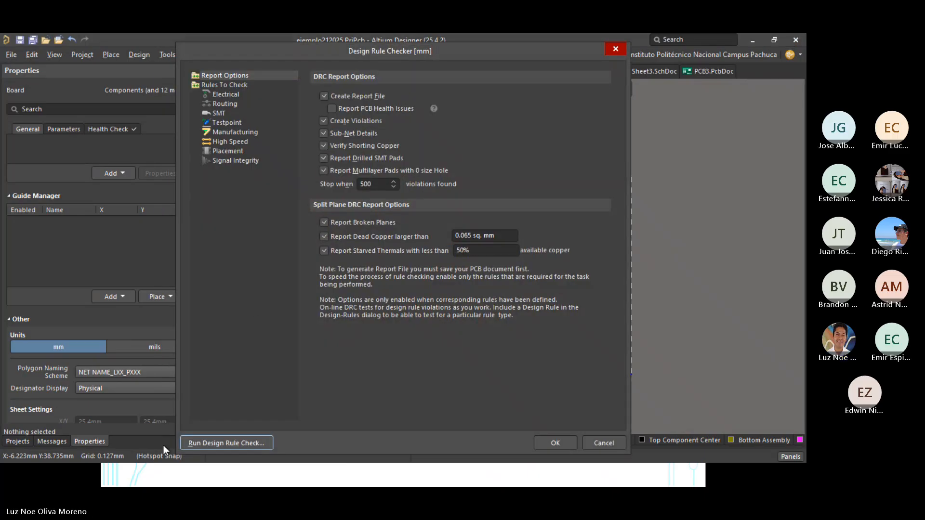
click(239, 444)
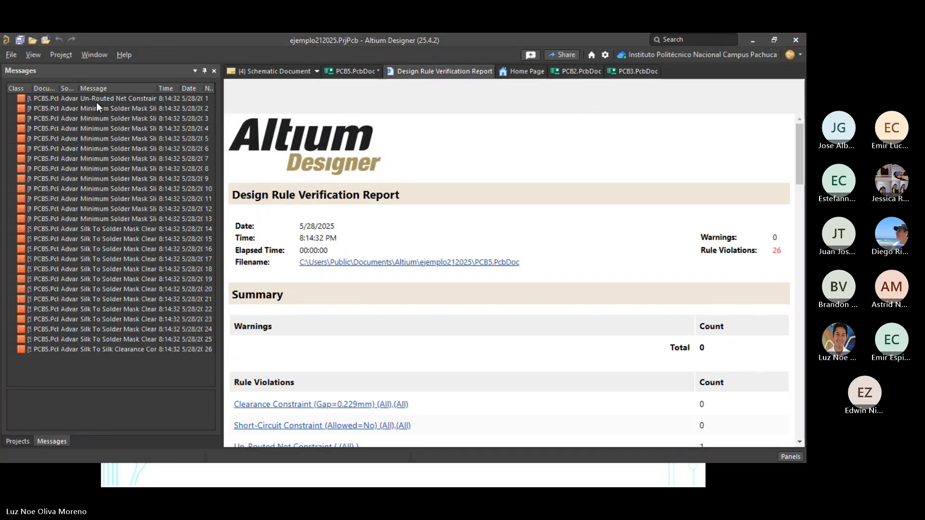
Step: Look up the Un-Routed Net Constraint violation in the verification report and locate it on the board at J1
scroll(551, 315, down, 3)
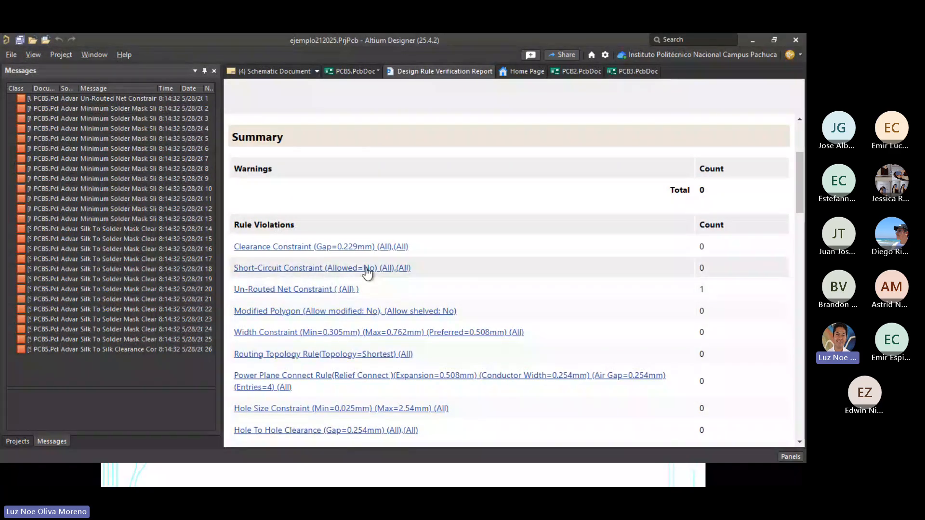
click(304, 289)
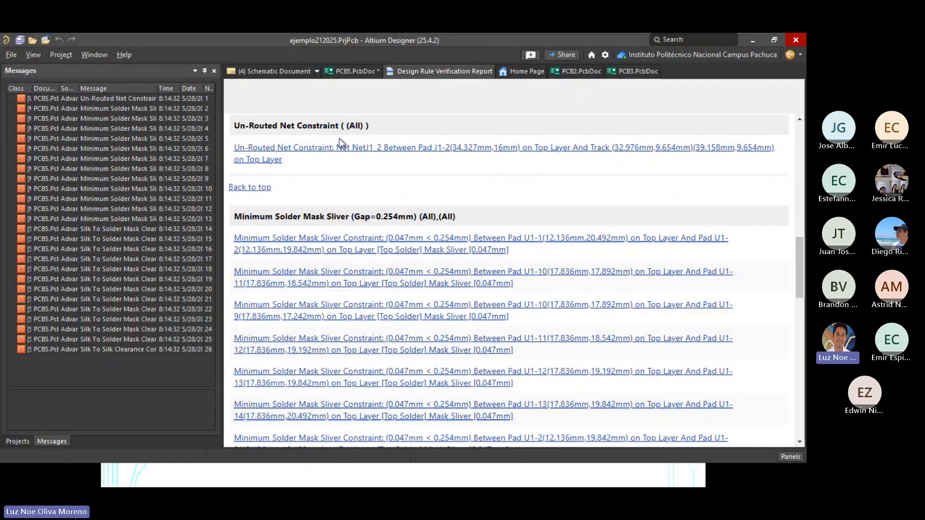
click(270, 158)
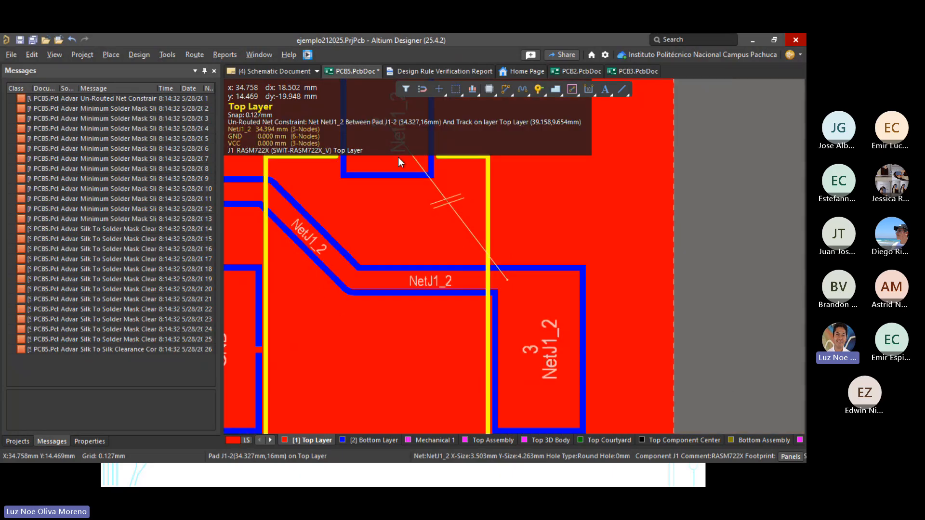
right_drag(556, 256, 587, 317)
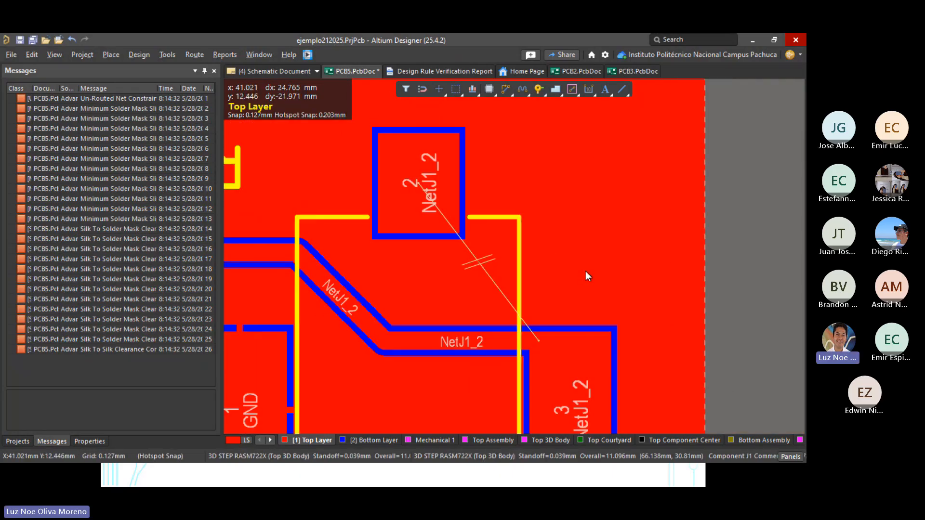
Step: Route a 0.762 mm wide top-layer track from J1 pad 2 straight down to the existing NetJ1_2 track
click(420, 182)
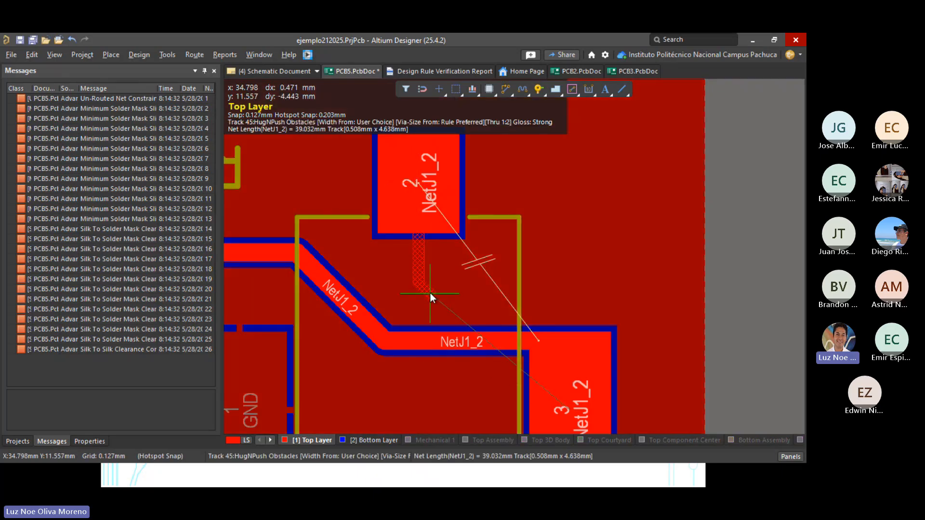
key(Tab)
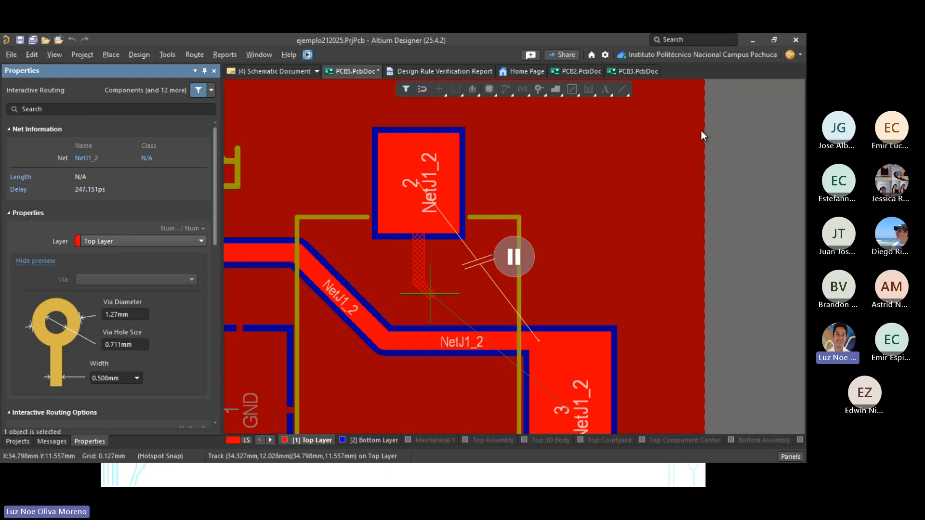
click(135, 379)
click(129, 415)
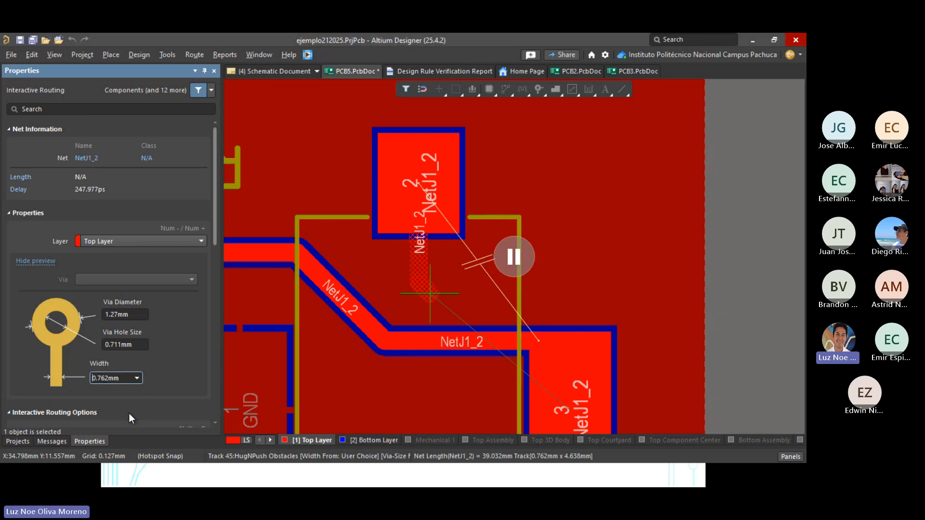
click(514, 257)
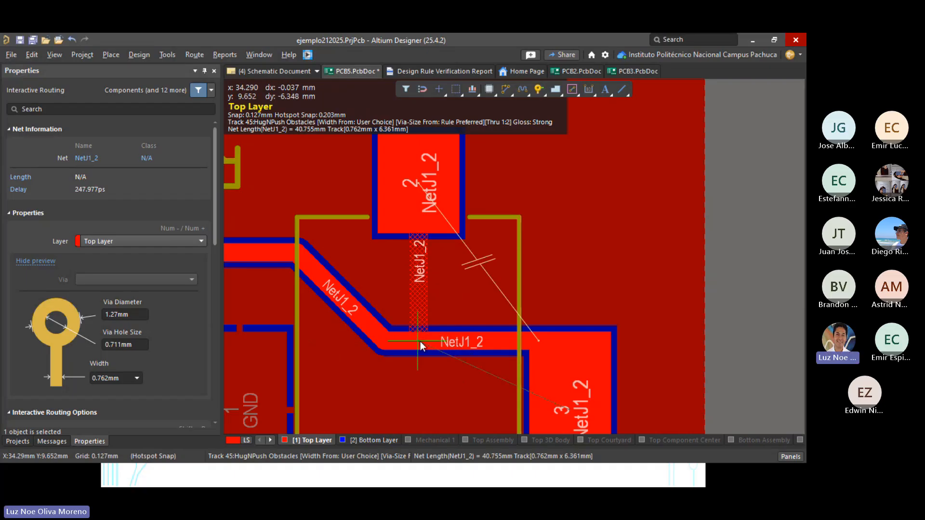
click(416, 340)
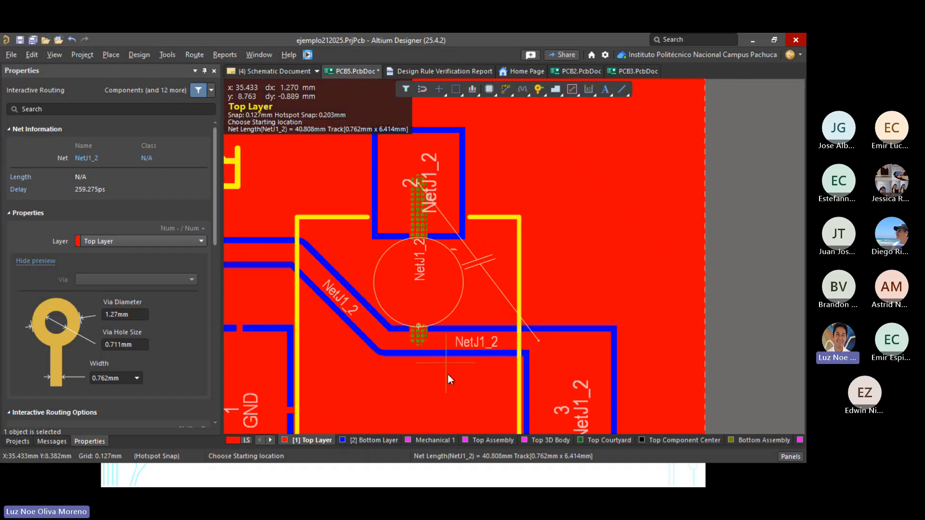
right_click(432, 333)
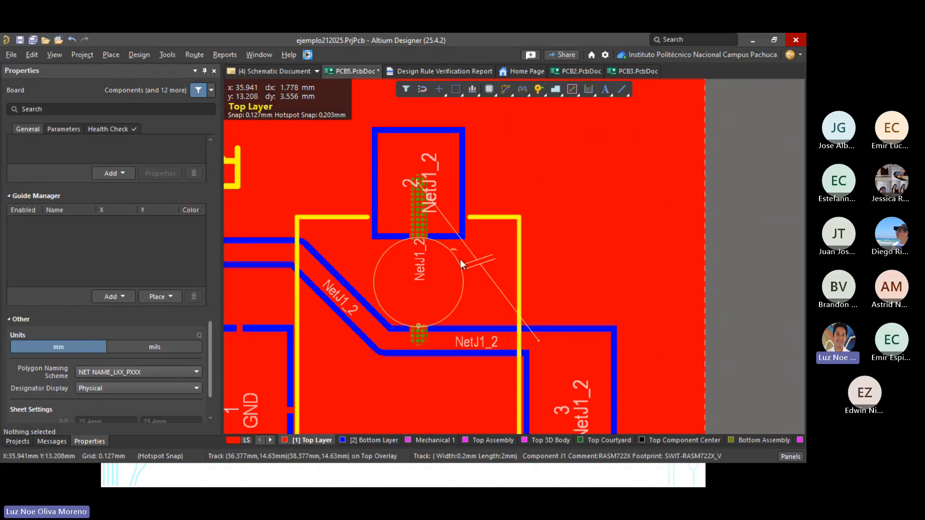
Step: Repour the top-layer GND polygon around the new NetJ1_2 track at J1
ctrl+scroll(617, 213, down, 5)
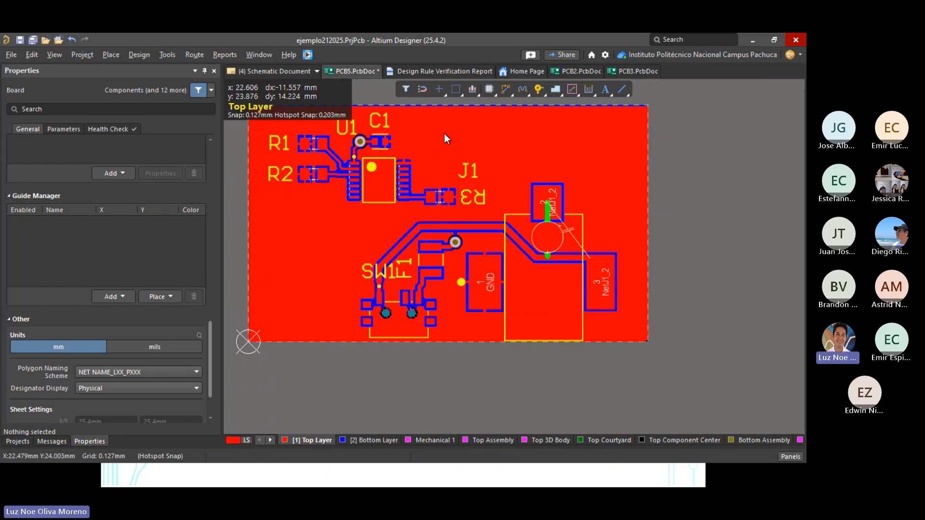
click(444, 134)
click(21, 155)
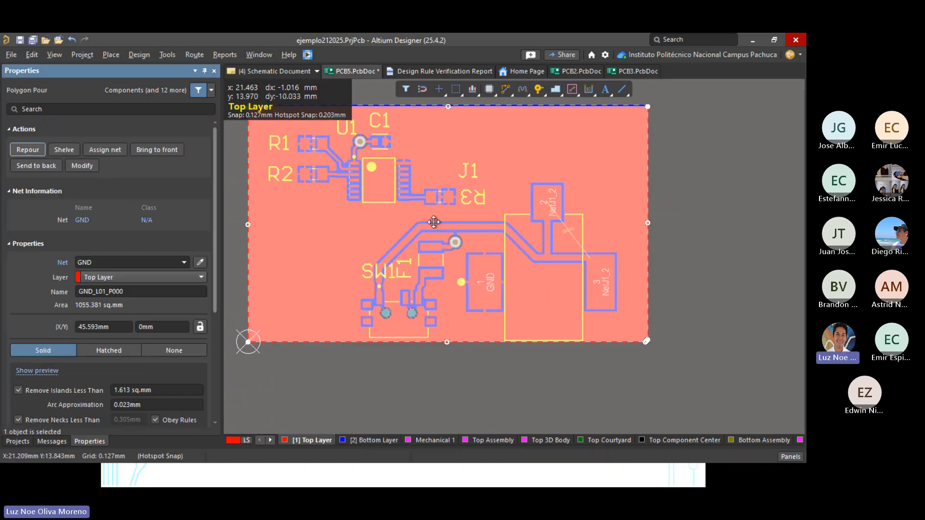
click(459, 73)
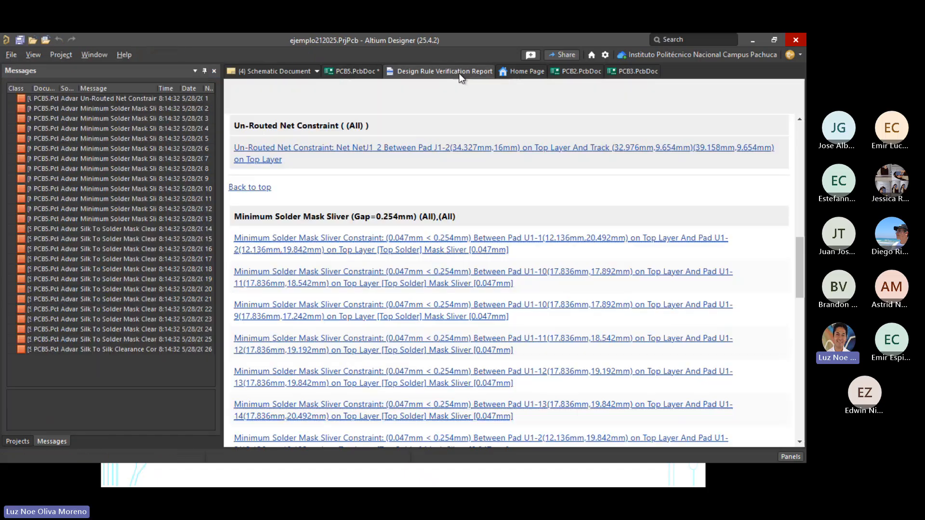
click(359, 71)
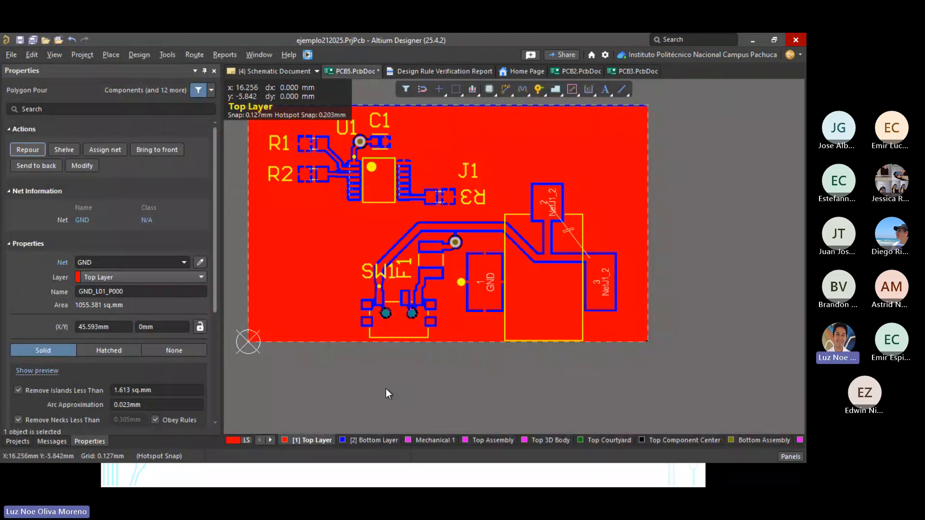
click(110, 55)
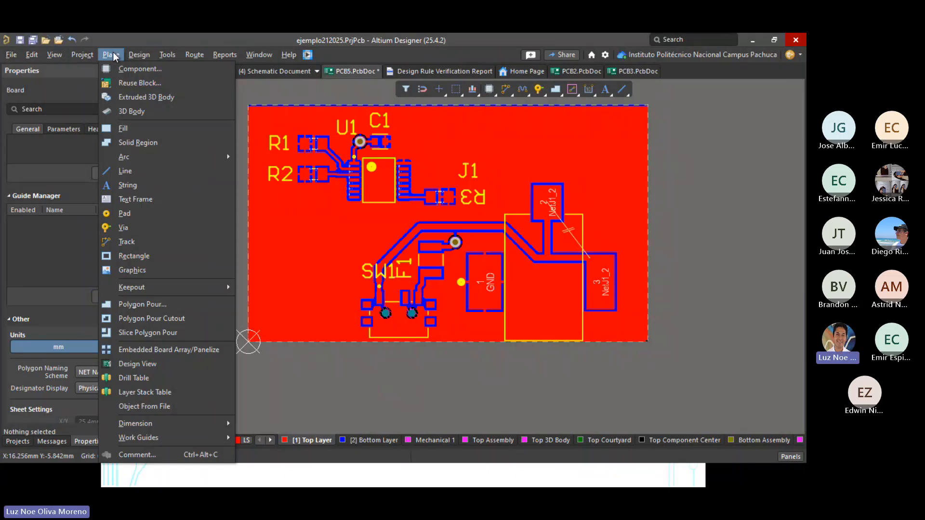
mouse_move(139, 54)
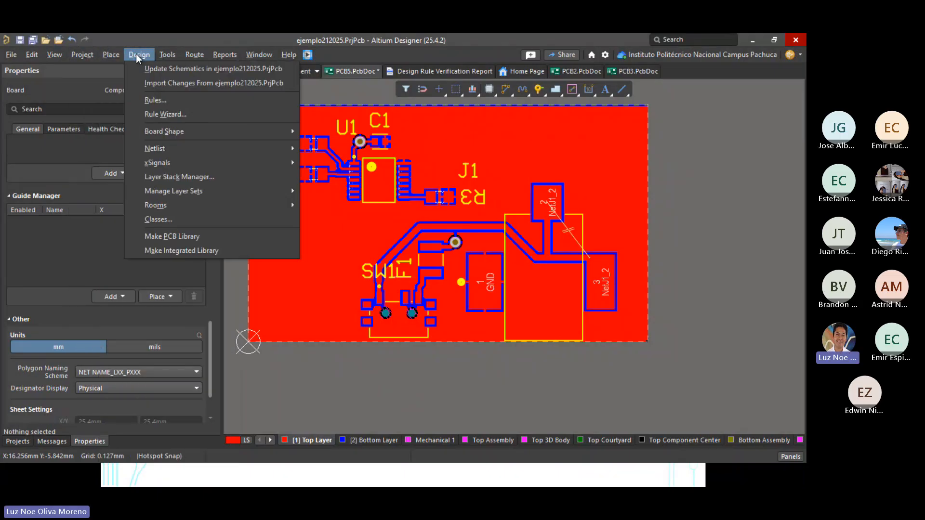
click(162, 102)
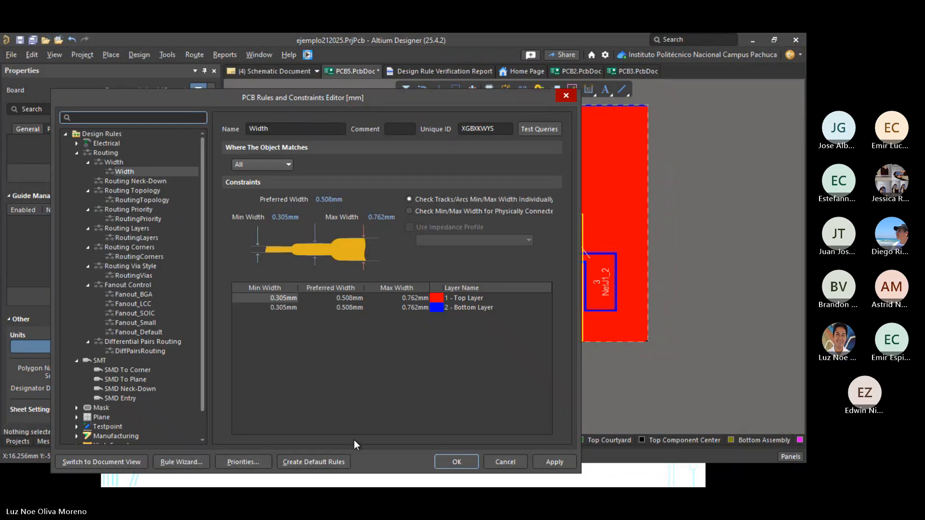
click(571, 97)
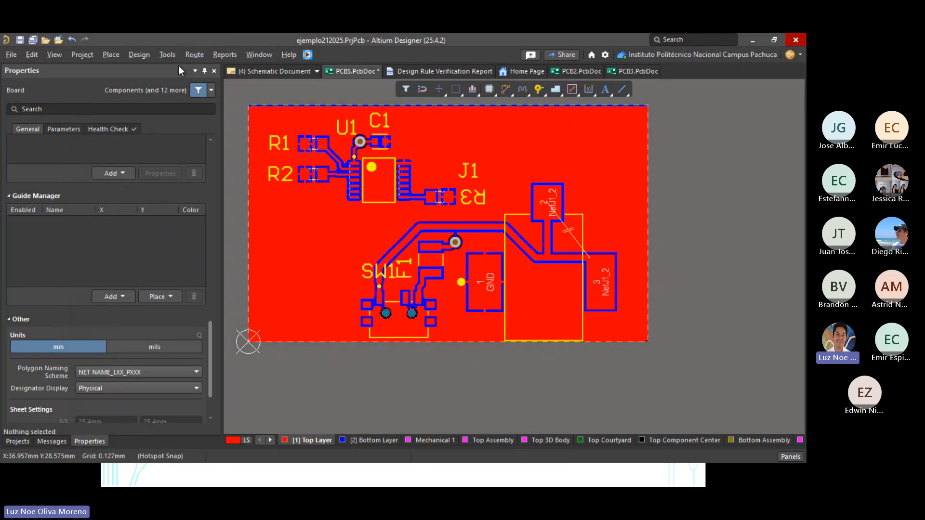
Step: Run the Design Rule Check on the board again with the current report options
click(167, 54)
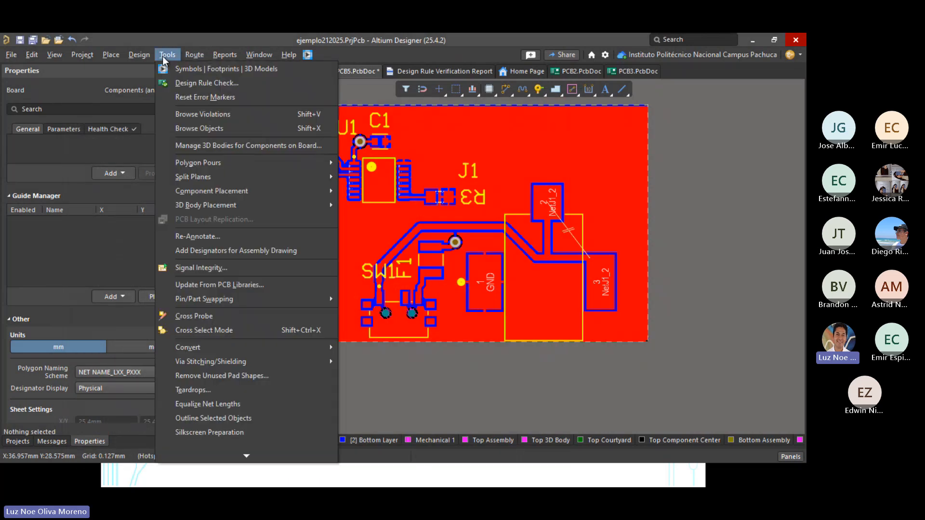
click(191, 88)
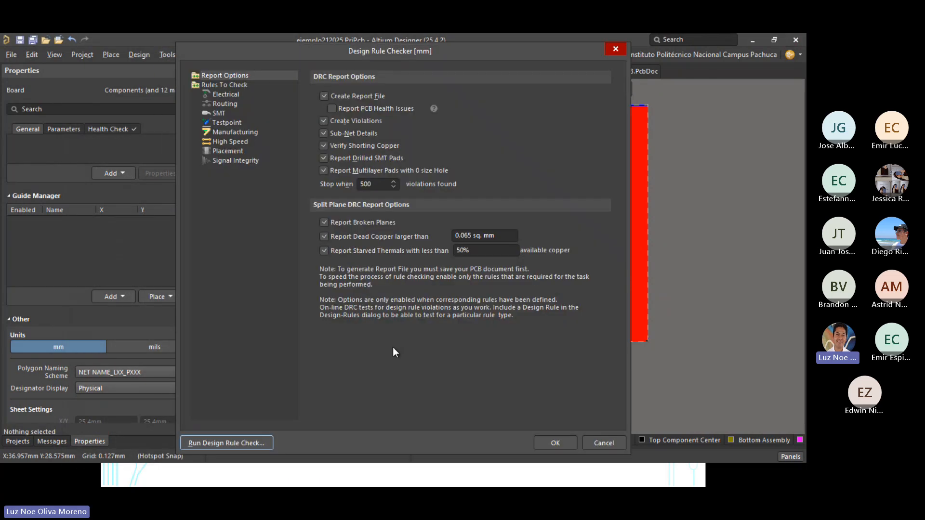
click(253, 444)
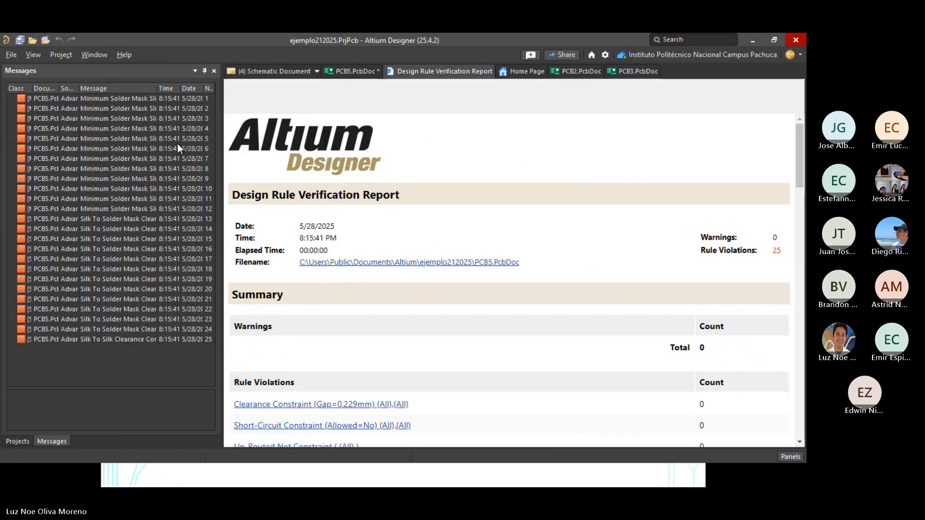
Step: Review the warnings and the rule violation counts per constraint in the new Design Rule Verification Report
scroll(399, 313, down, 6)
scroll(489, 238, up, 3)
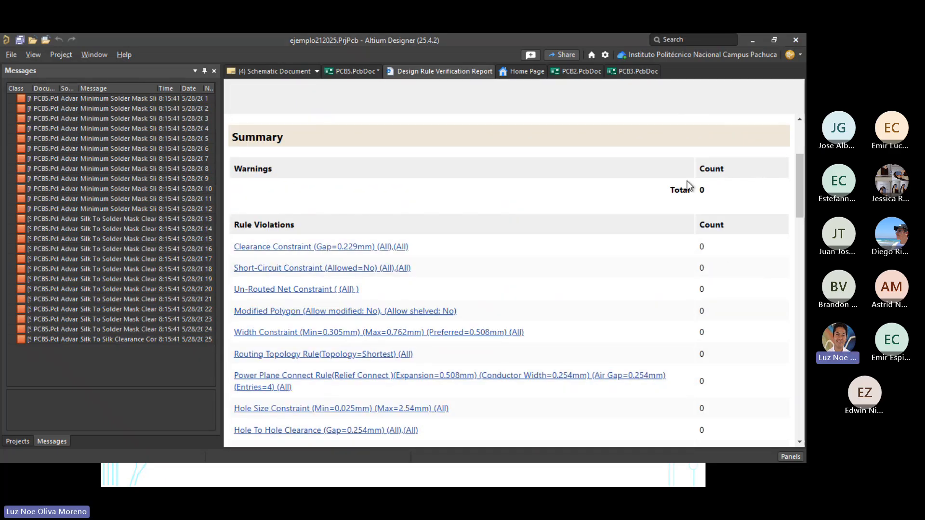
scroll(702, 196, up, 3)
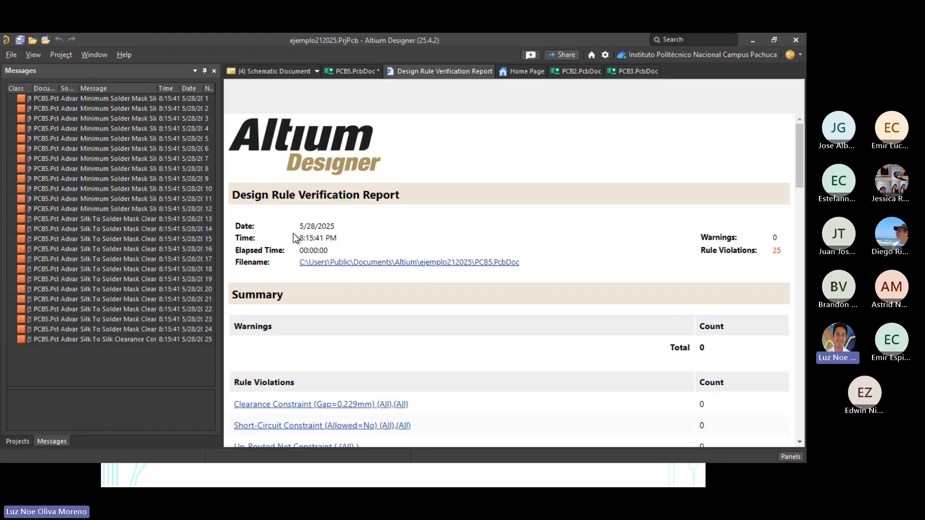
scroll(708, 268, down, 5)
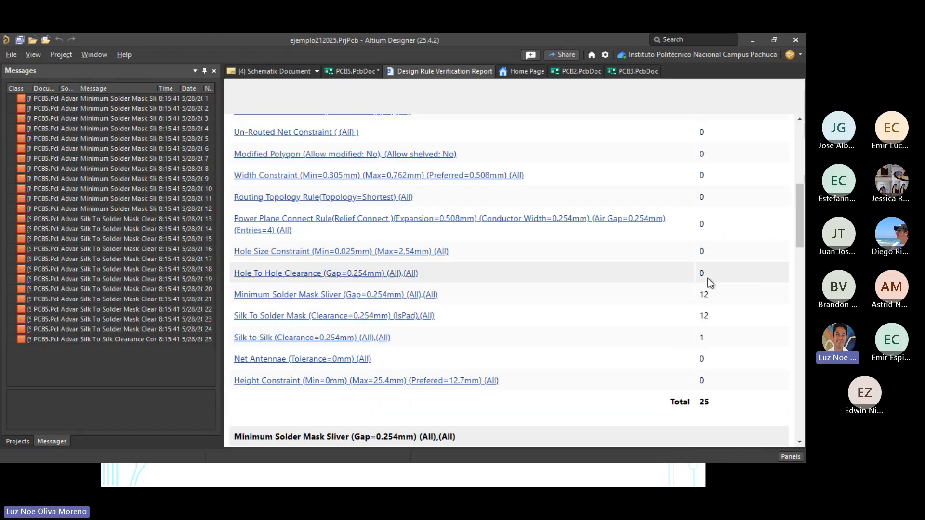
scroll(493, 302, up, 3)
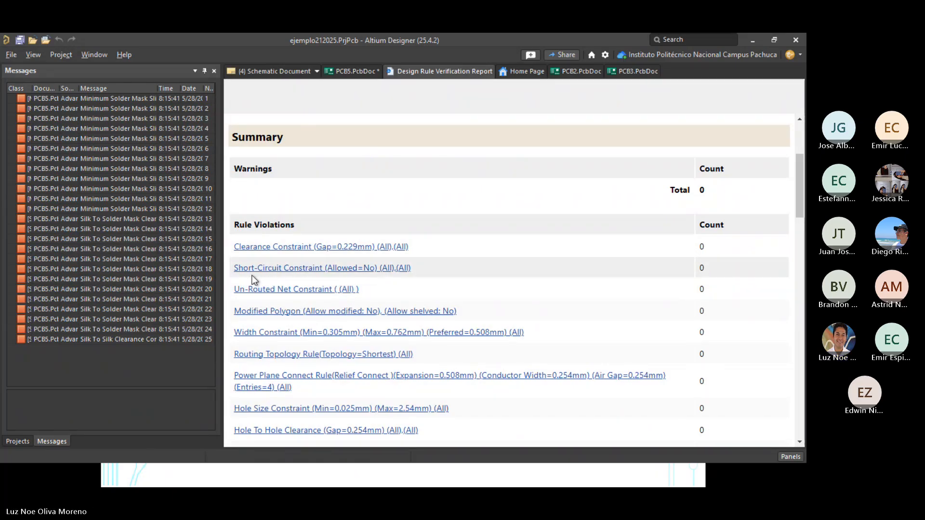
scroll(492, 319, down, 2)
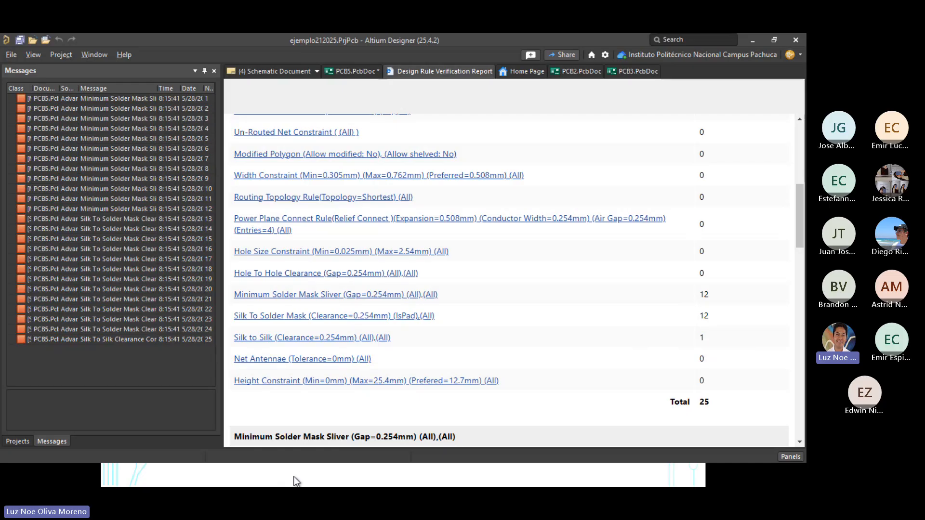
key(super)
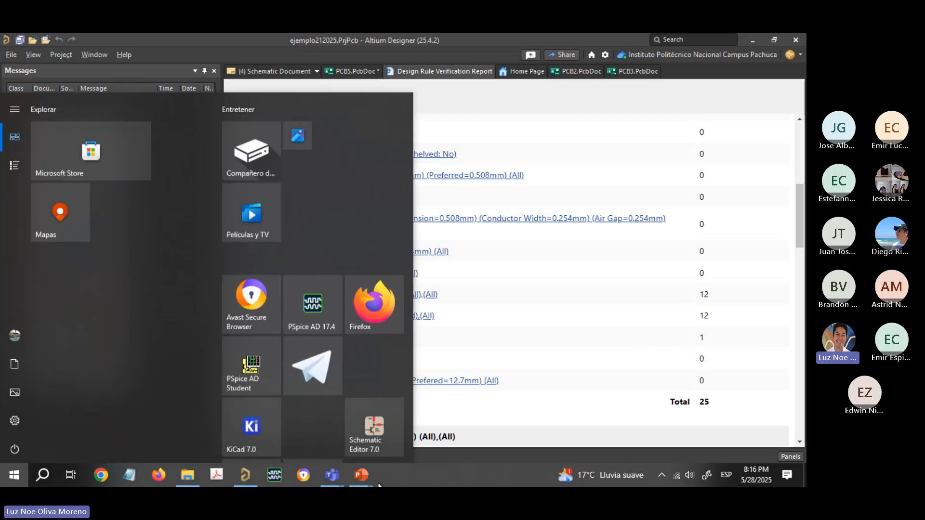
key(super)
Step: Look up the Minimum Solder Mask Sliver violation between pads U1-1 and U1-2 and examine it on the board
click(413, 296)
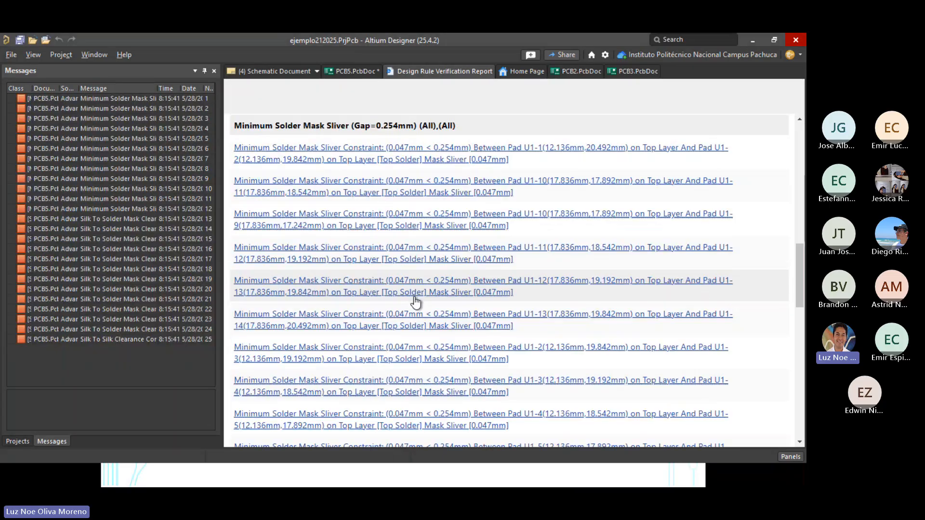
click(384, 157)
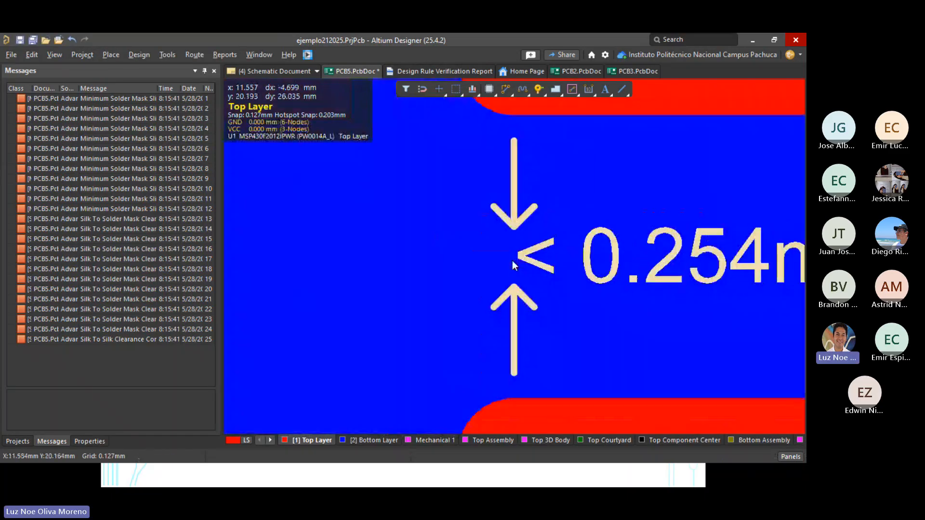
ctrl+scroll(513, 261, down, 1)
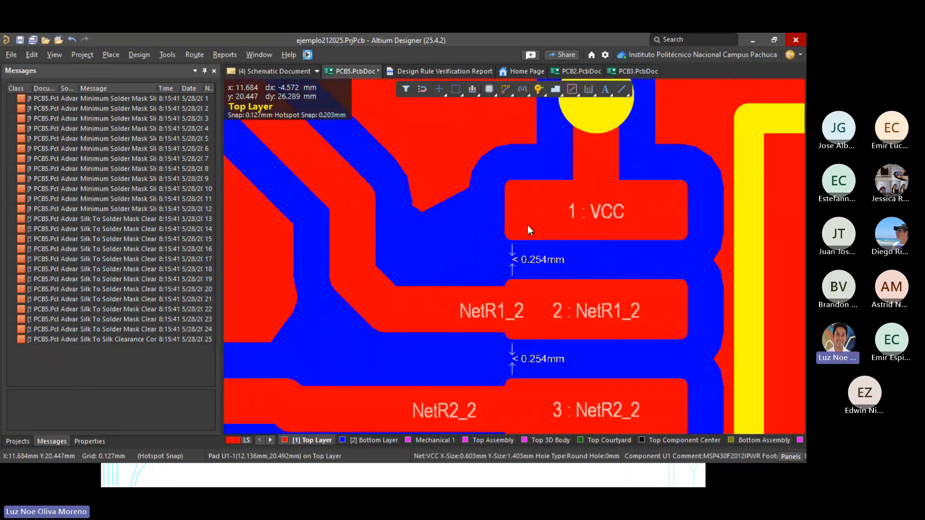
ctrl+scroll(534, 255, down, 3)
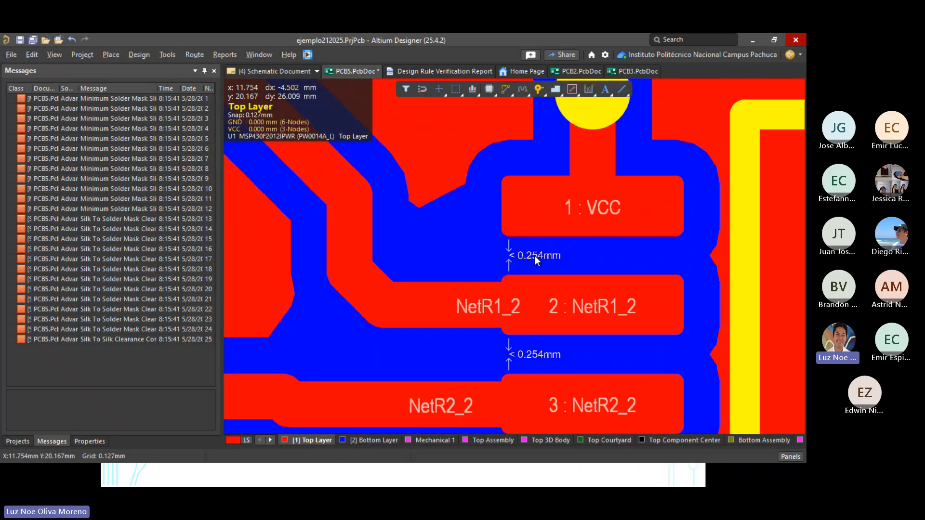
ctrl+scroll(534, 255, down, 4)
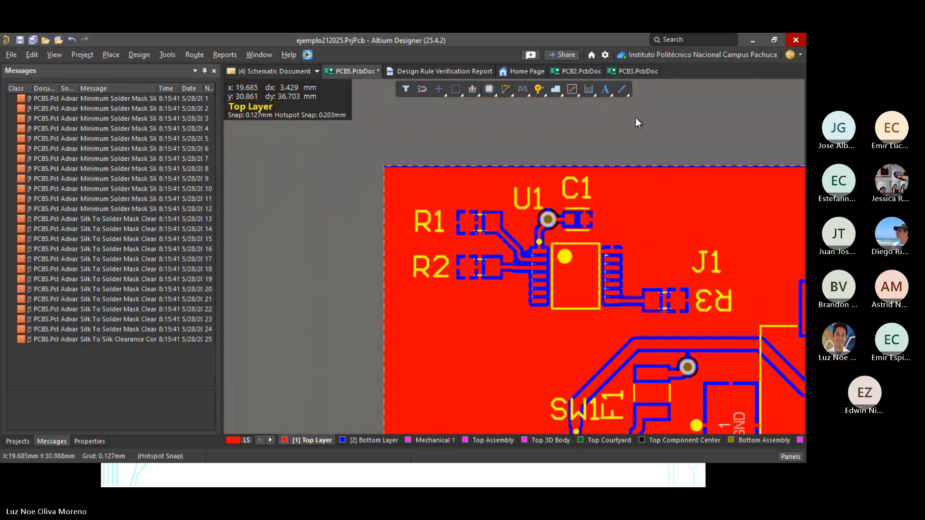
right_drag(660, 140, 511, 104)
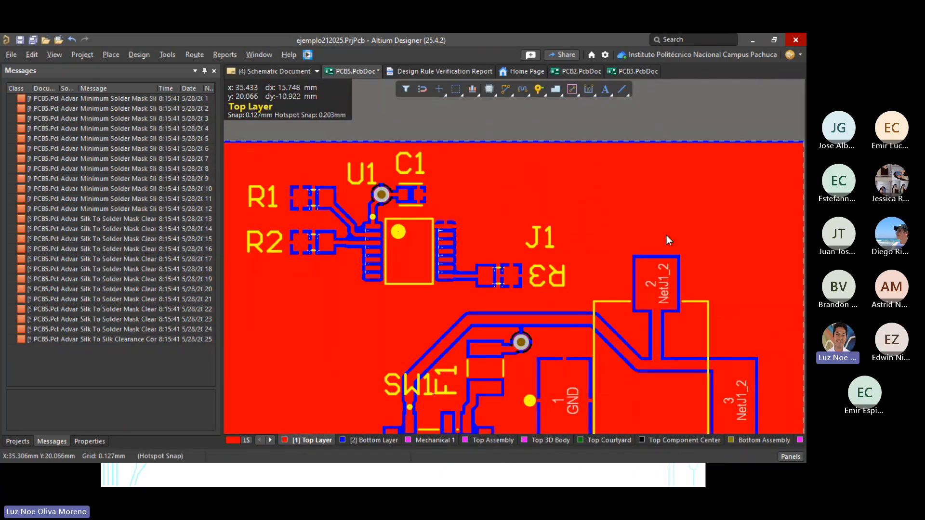
ctrl+scroll(638, 129, down, 3)
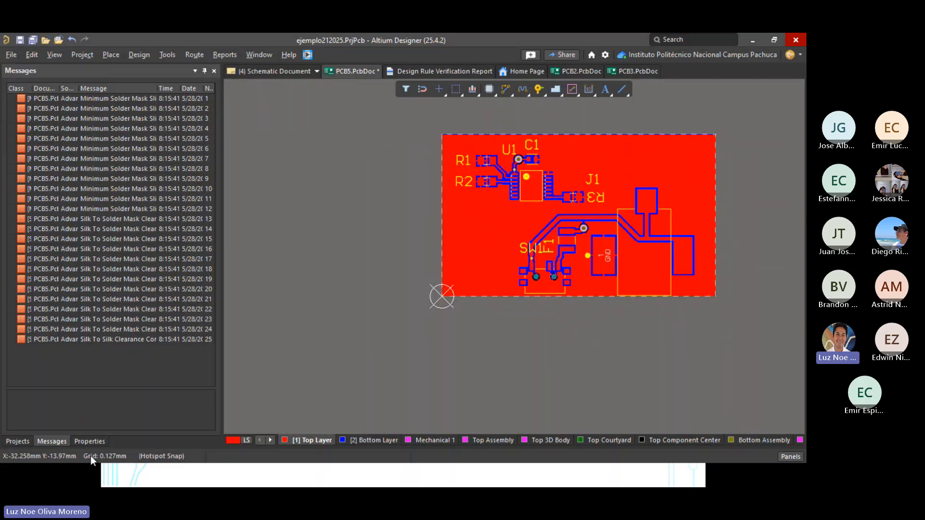
Step: Switch the board units to mils and locate the U1-1 to U1-2 solder mask sliver violation from the report again
click(89, 441)
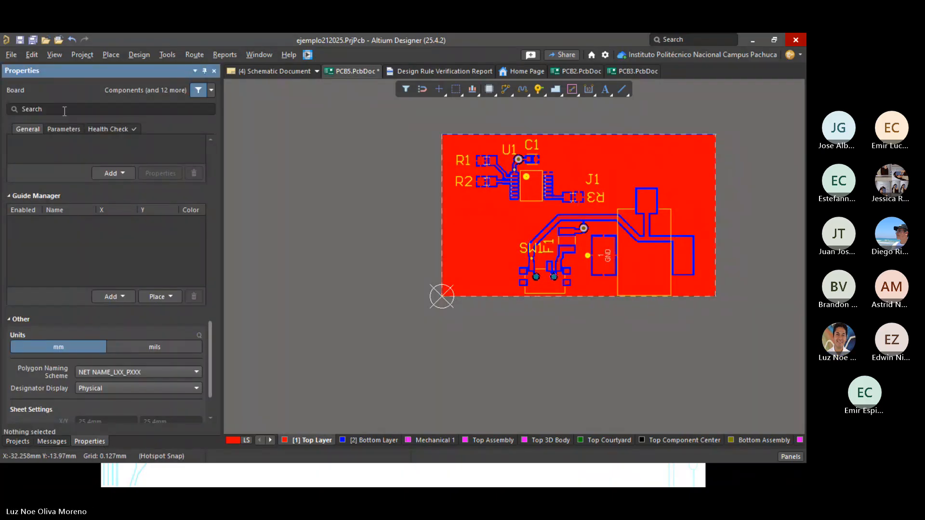
click(160, 346)
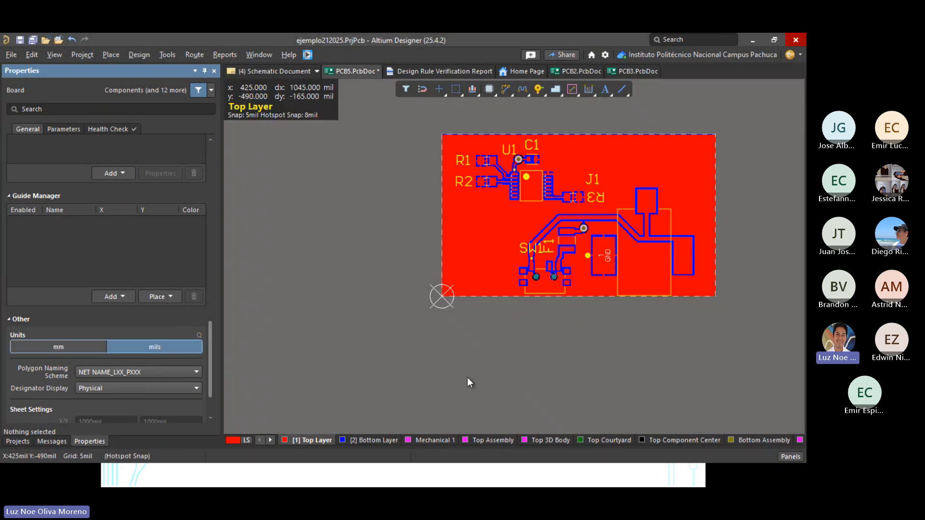
click(420, 73)
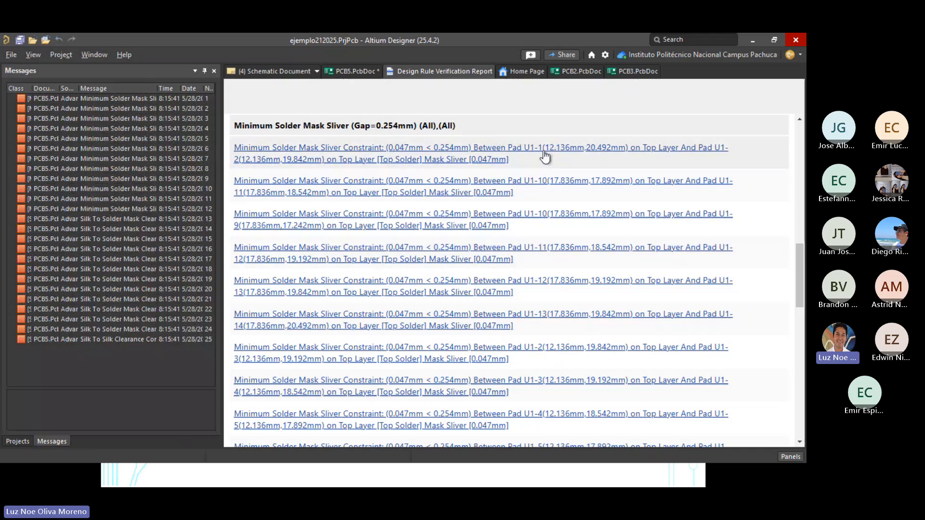
click(544, 153)
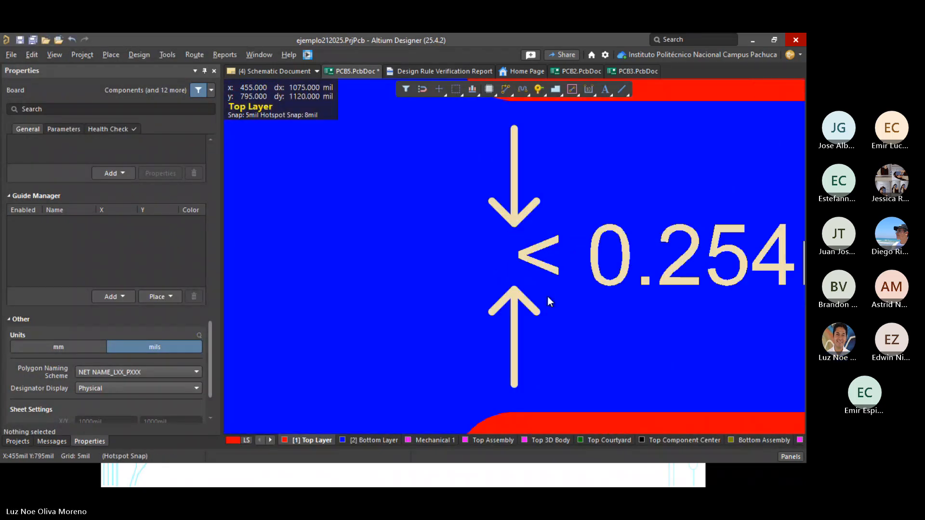
ctrl+scroll(548, 297, down, 4)
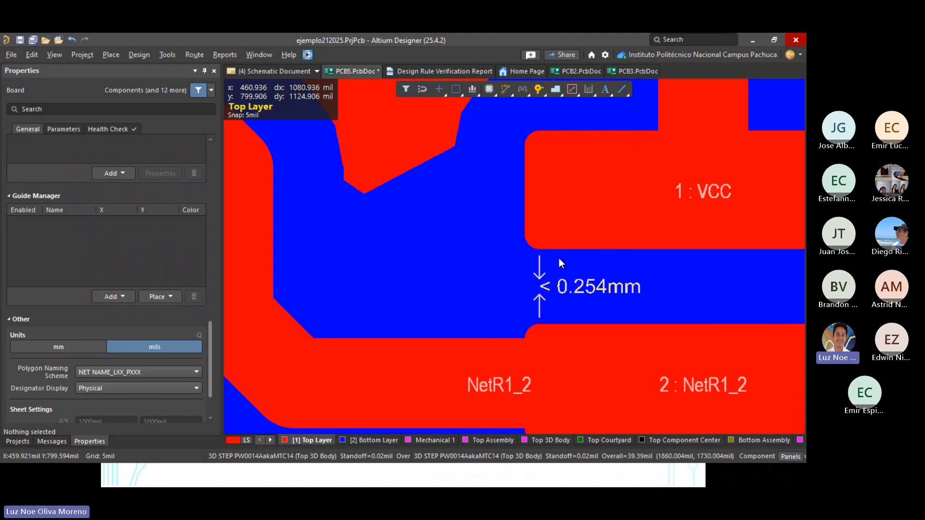
Step: Run the Design Rule Check on the board again, now that its units are set to mils
ctrl+scroll(586, 281, down, 8)
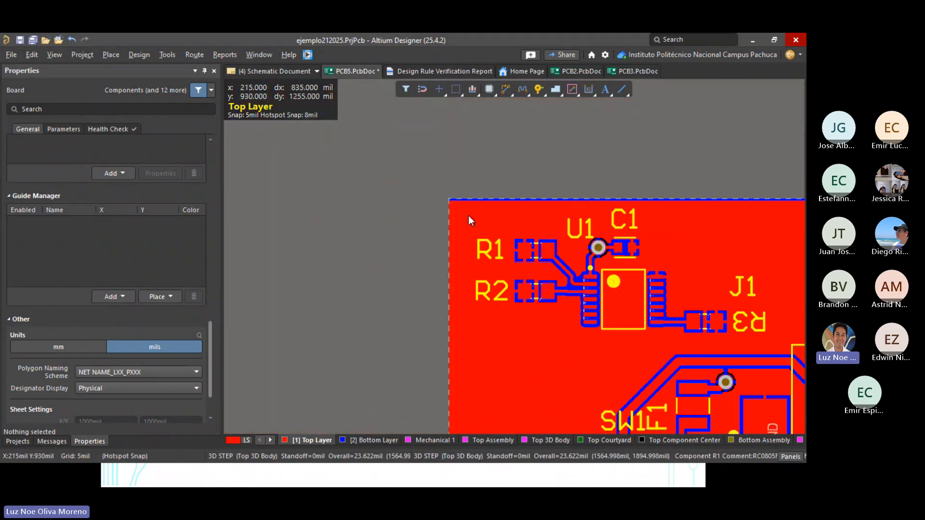
click(167, 55)
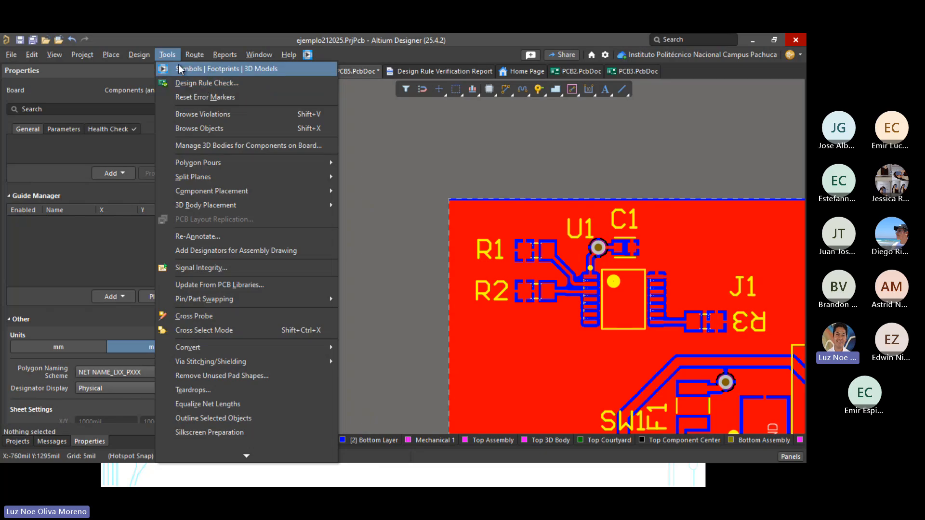
mouse_move(140, 55)
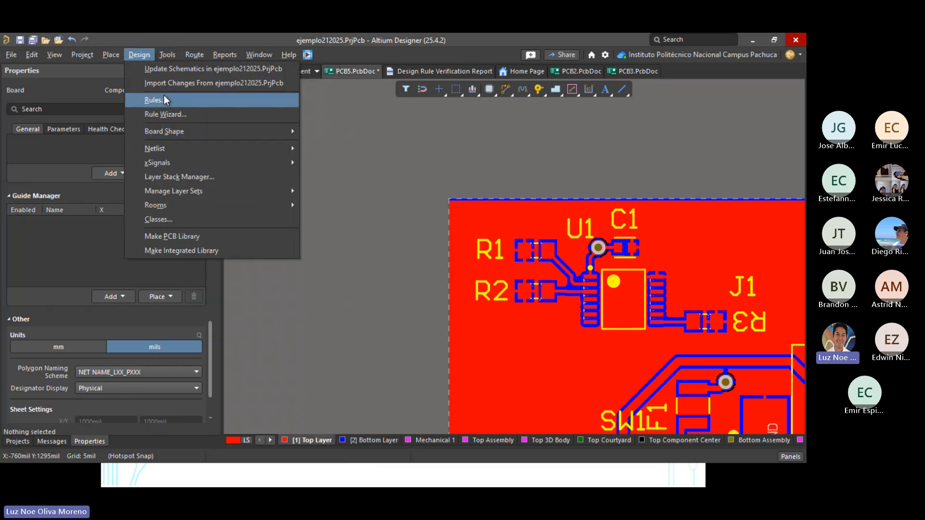
mouse_move(167, 55)
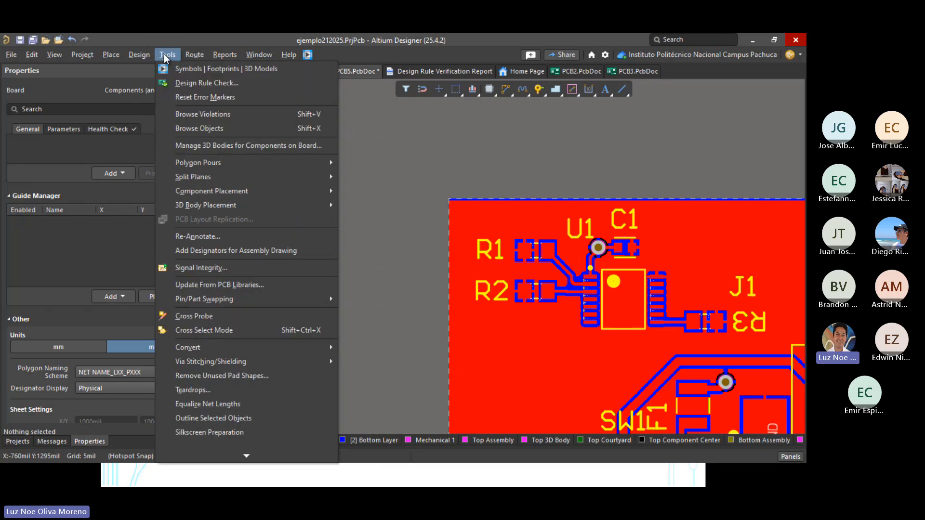
click(177, 84)
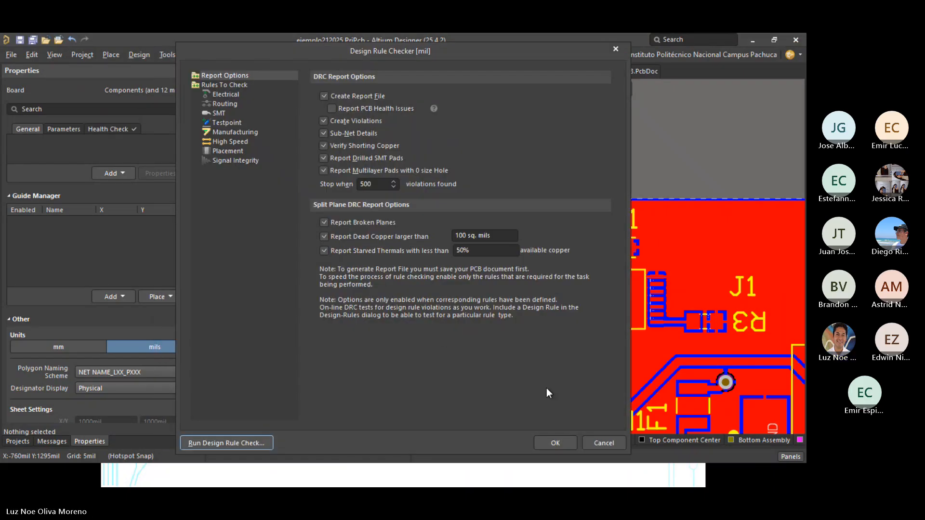
click(244, 443)
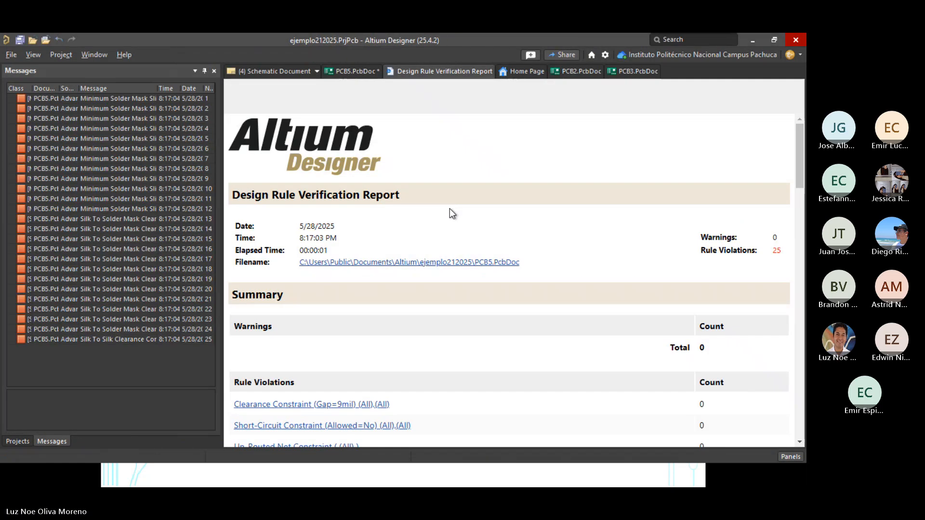
Step: Examine the Minimum Solder Mask Sliver violation between pads U1-1 and U1-2 on the board and review the other sliver entries in the report
scroll(560, 293, down, 9)
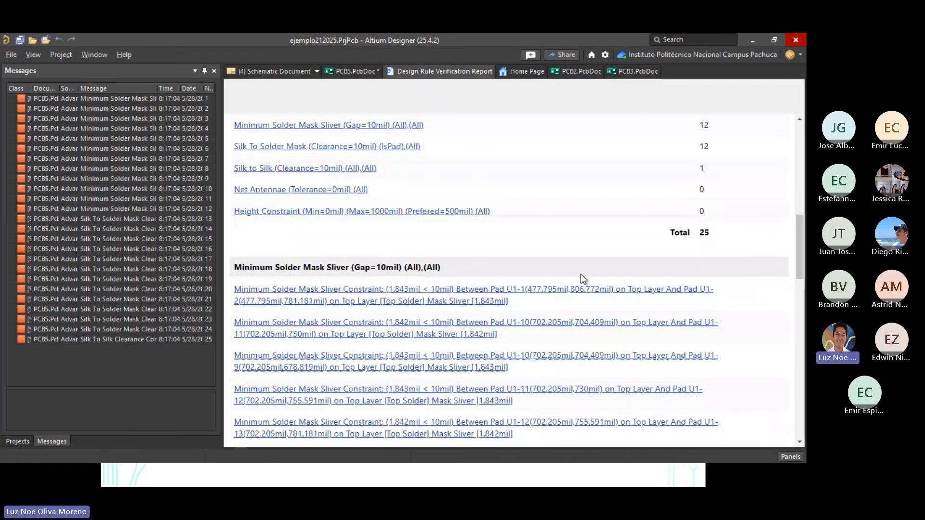
scroll(581, 279, up, 3)
click(371, 282)
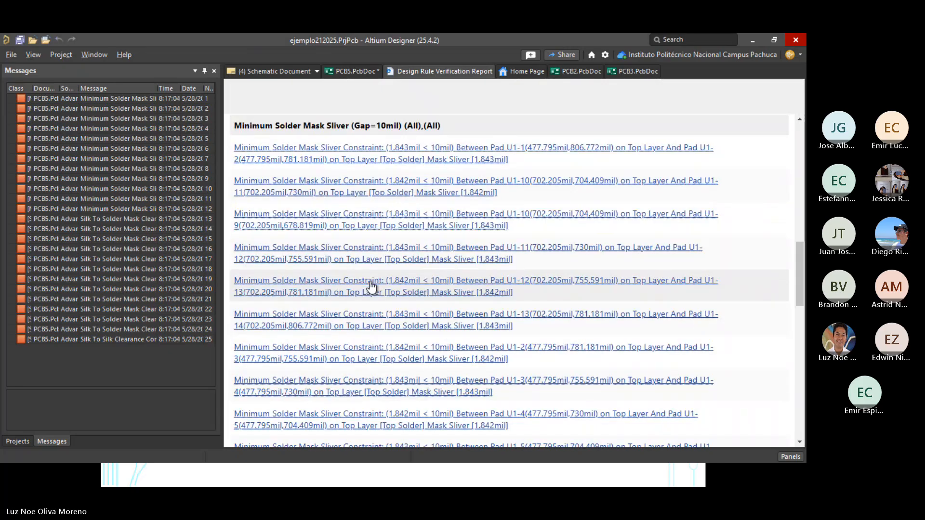
click(522, 290)
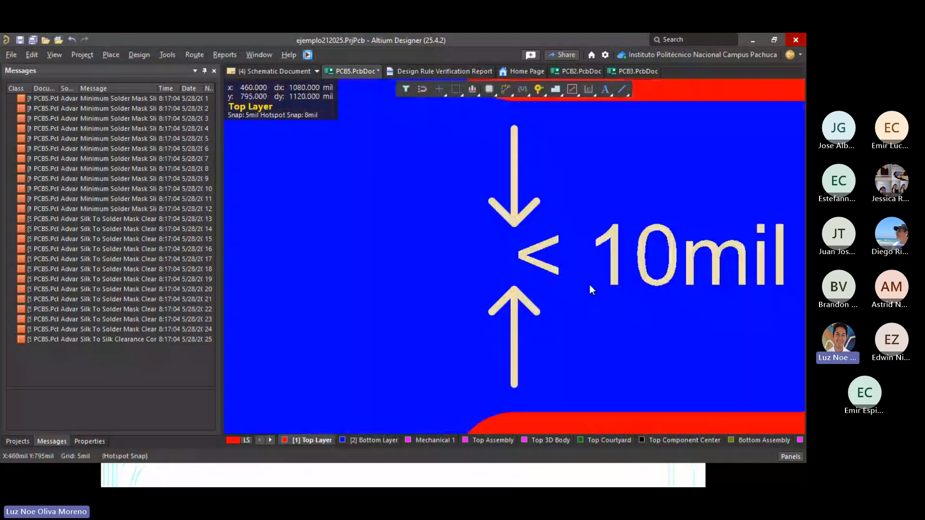
ctrl+scroll(602, 268, down, 8)
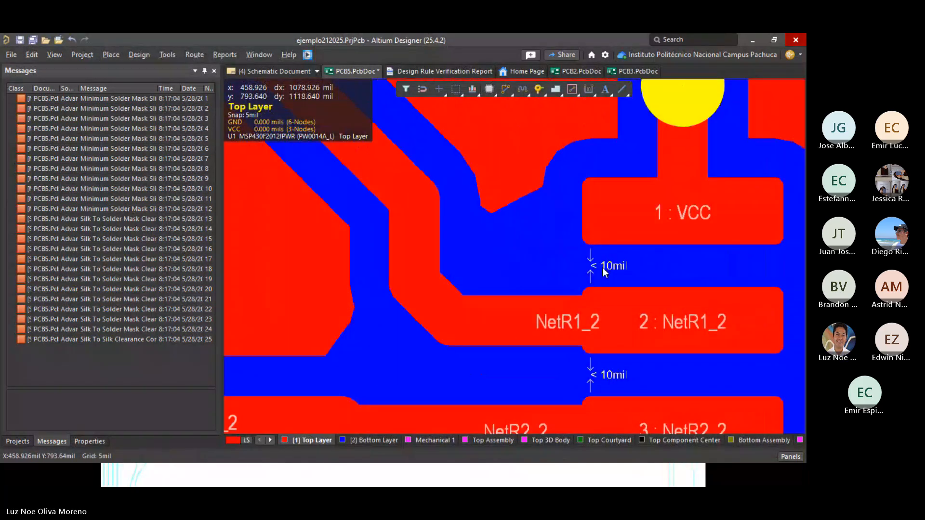
click(415, 71)
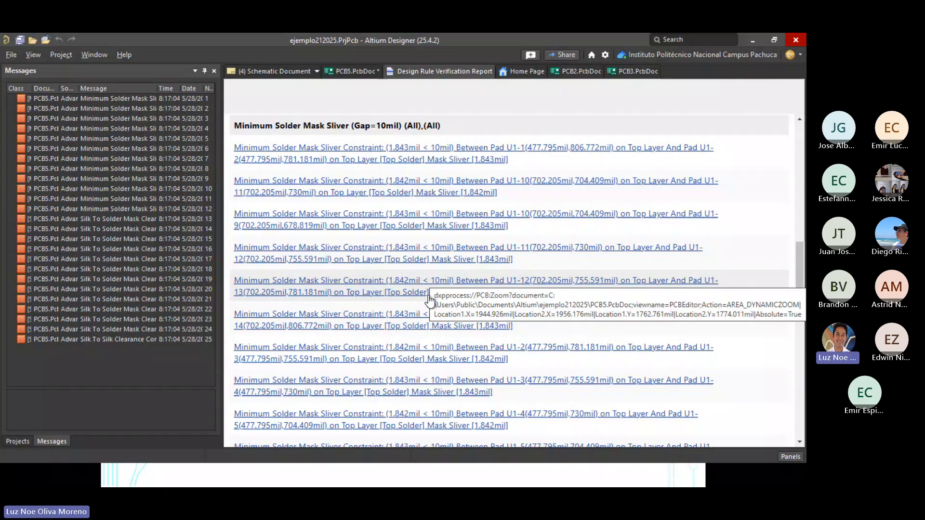
scroll(431, 318, down, 3)
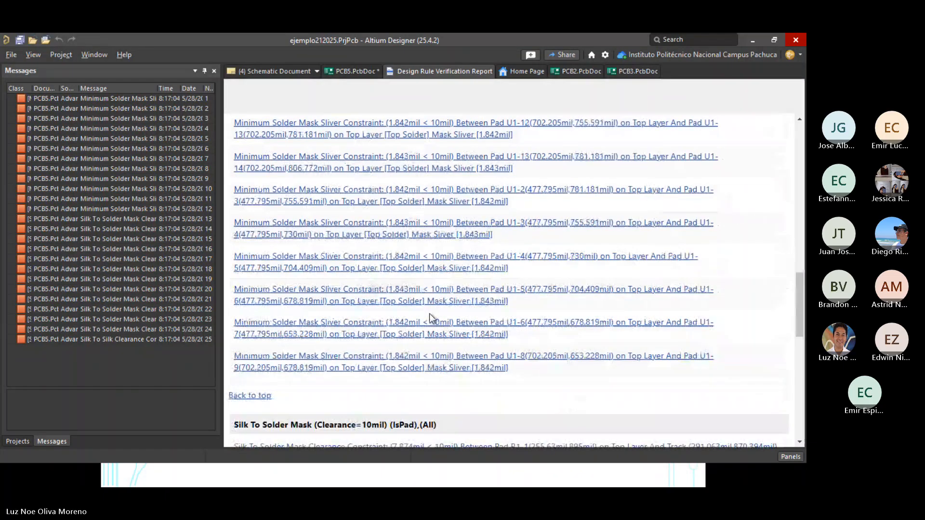
scroll(429, 314, up, 10)
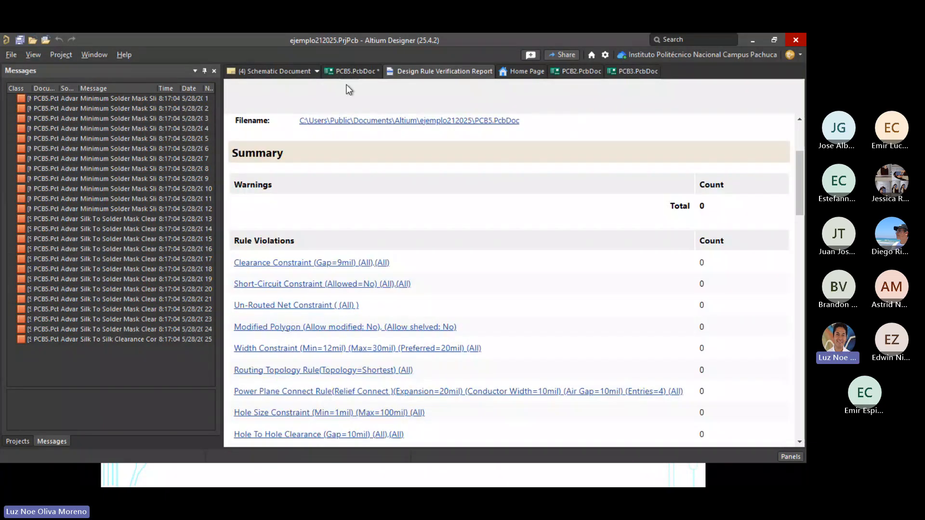
Step: Open the PCB5 board's design rules and bring up the electrical Clearance rule
click(354, 77)
ctrl+scroll(508, 253, down, 5)
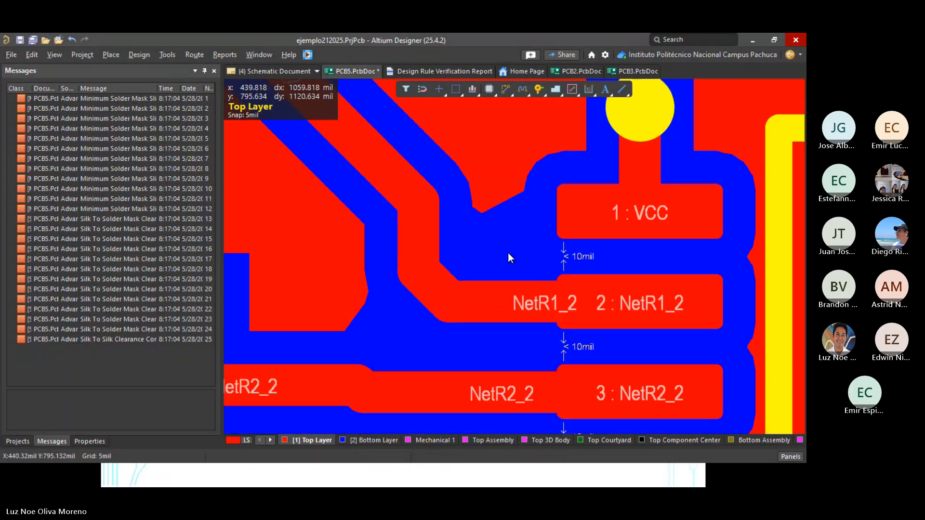
ctrl+scroll(510, 258, down, 6)
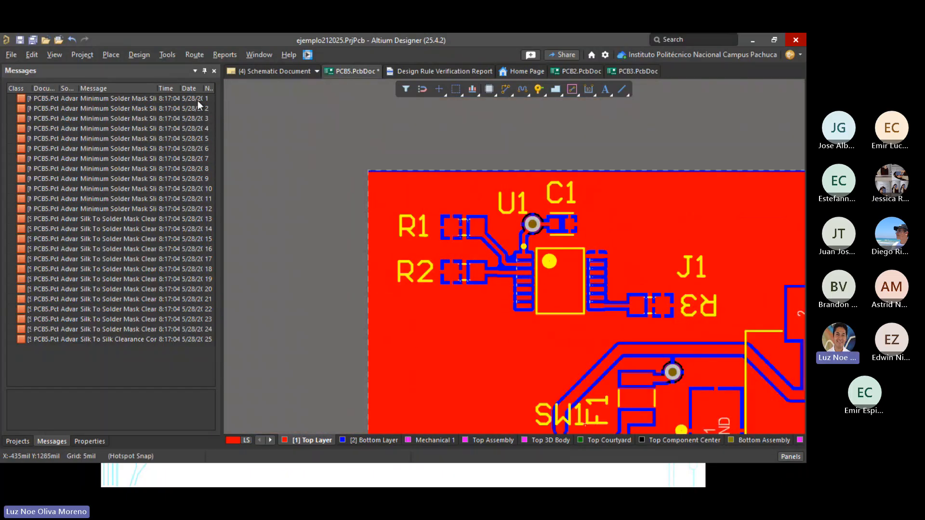
click(138, 55)
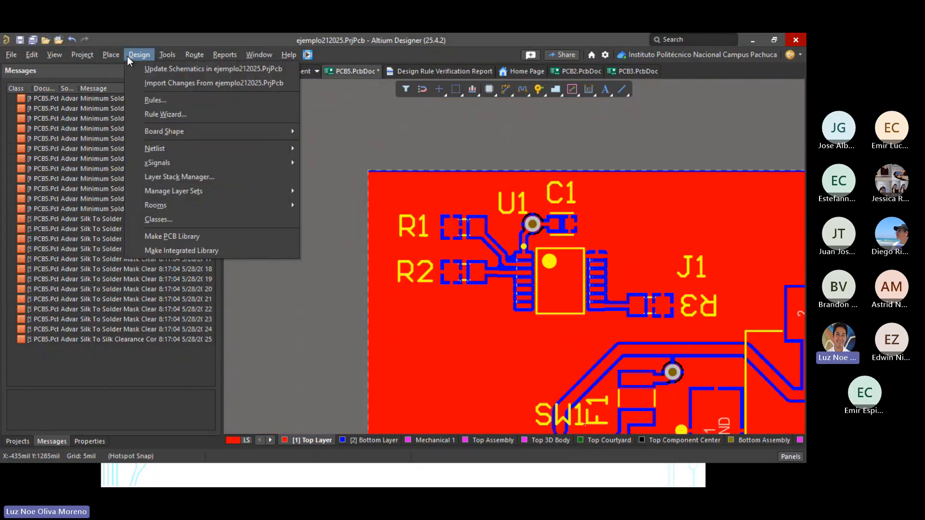
click(142, 100)
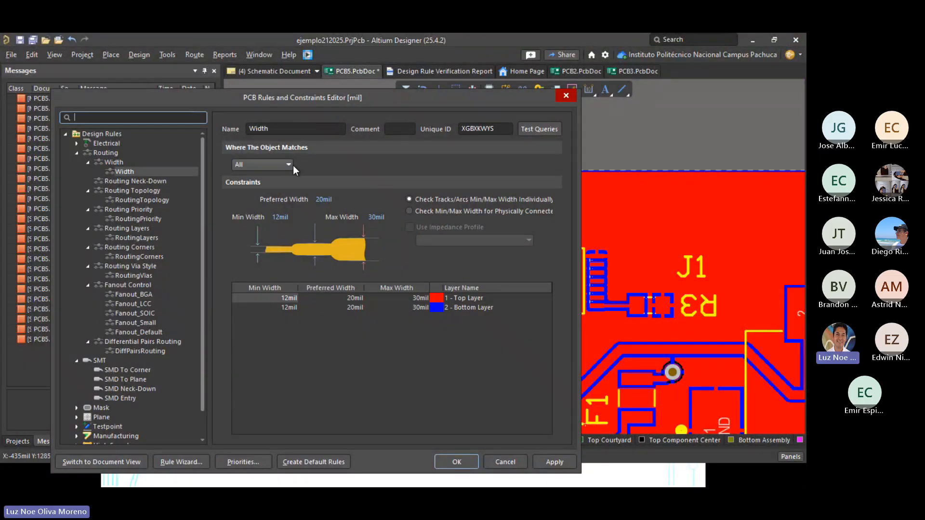
drag(226, 97, 401, 93)
click(251, 147)
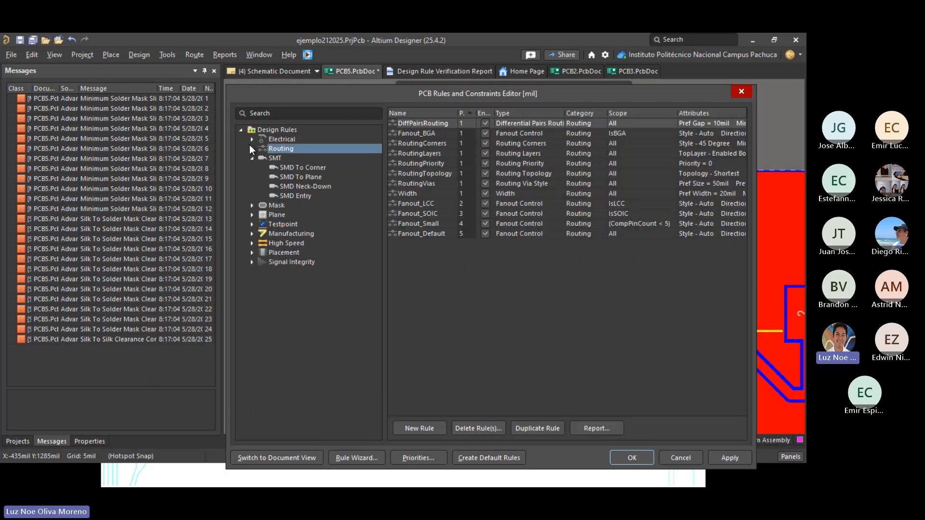
click(253, 159)
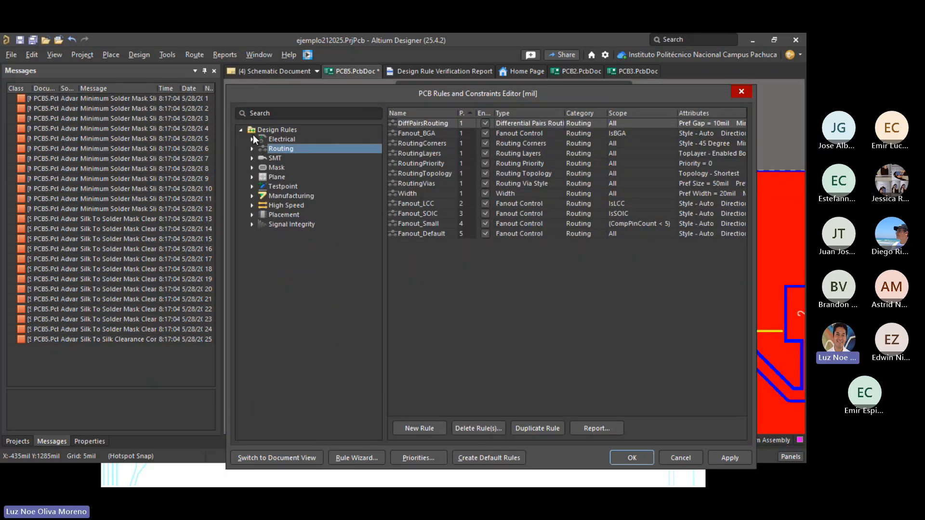
click(253, 138)
click(263, 147)
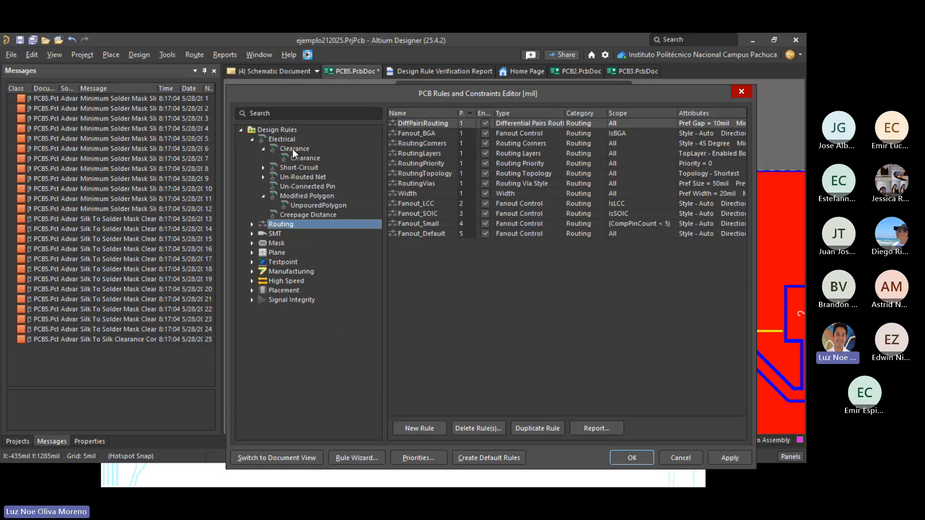
click(307, 158)
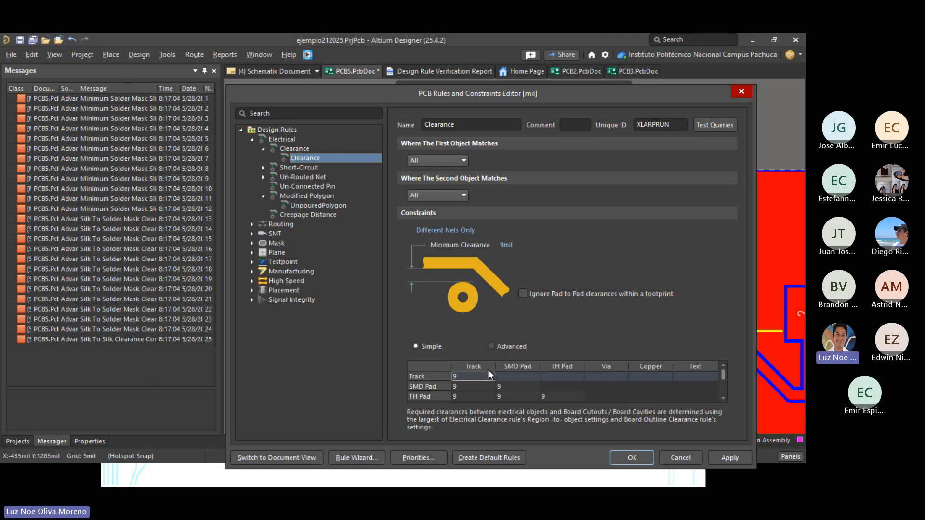
Step: Set the Clearance rule's minimum clearance to 6 mil and apply the rule change
click(505, 245)
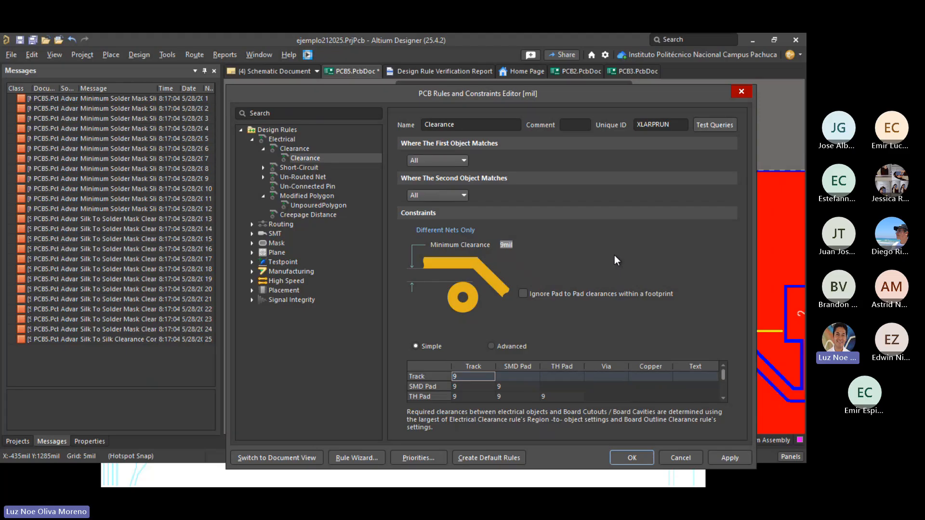
key(Left)
key(BackSpace)
text(6)
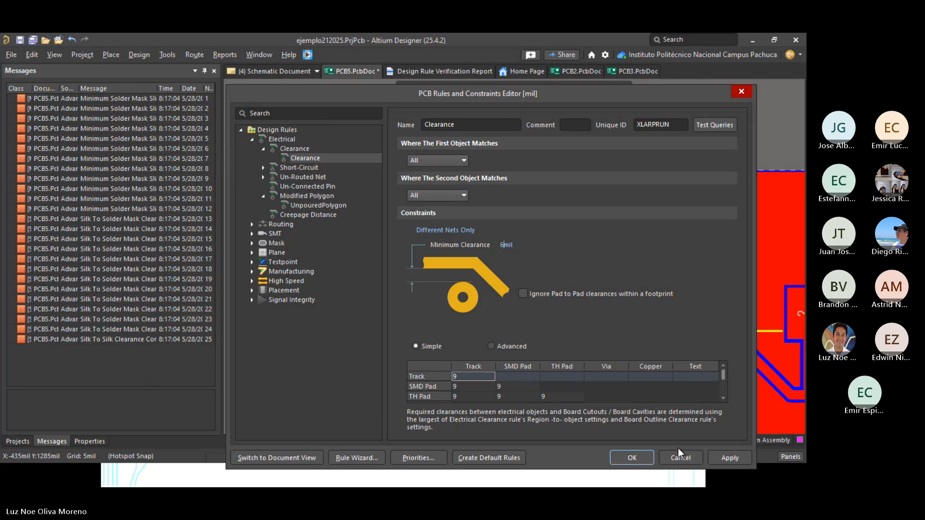
click(726, 456)
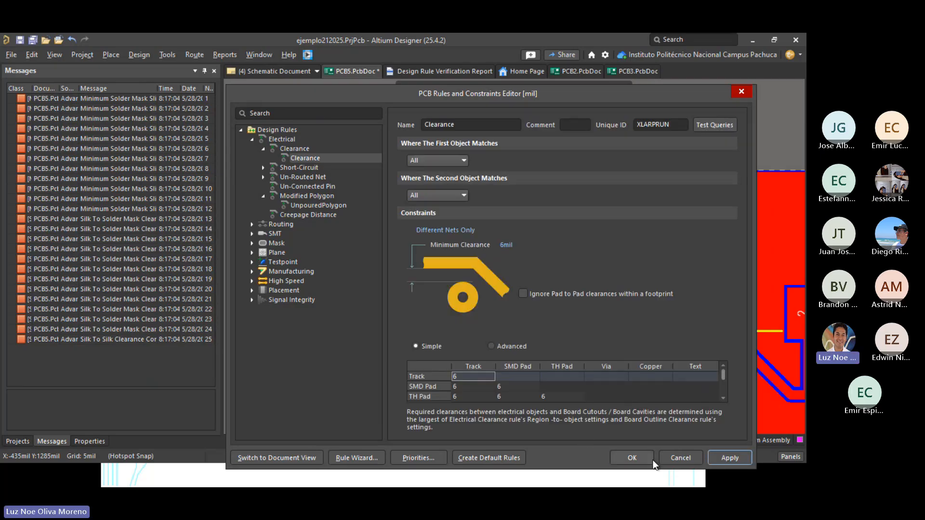
click(634, 457)
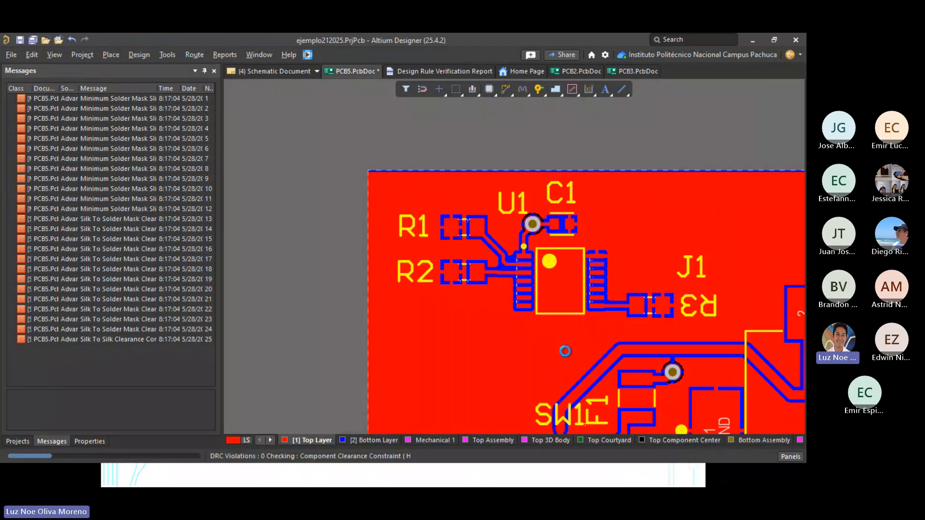
Step: Rerun the Design Rule Check on the board with the updated clearance rule
click(195, 55)
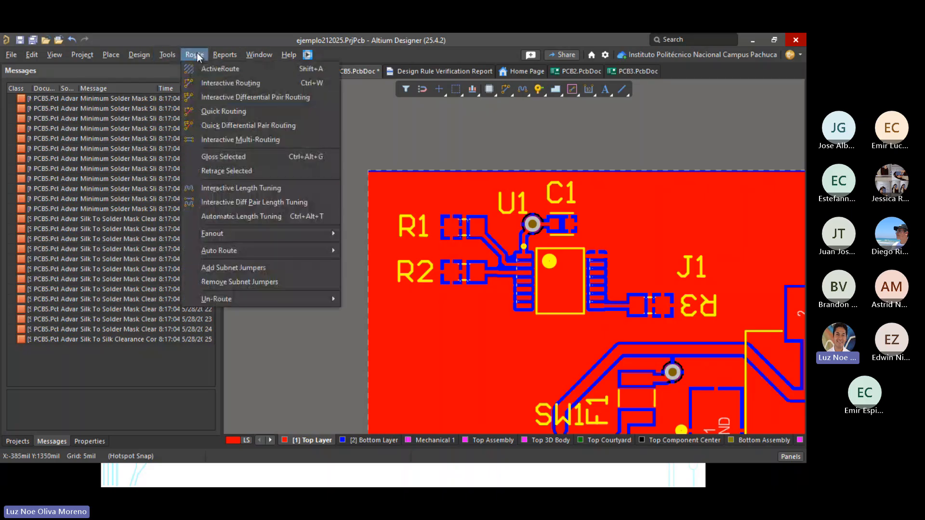
mouse_move(139, 56)
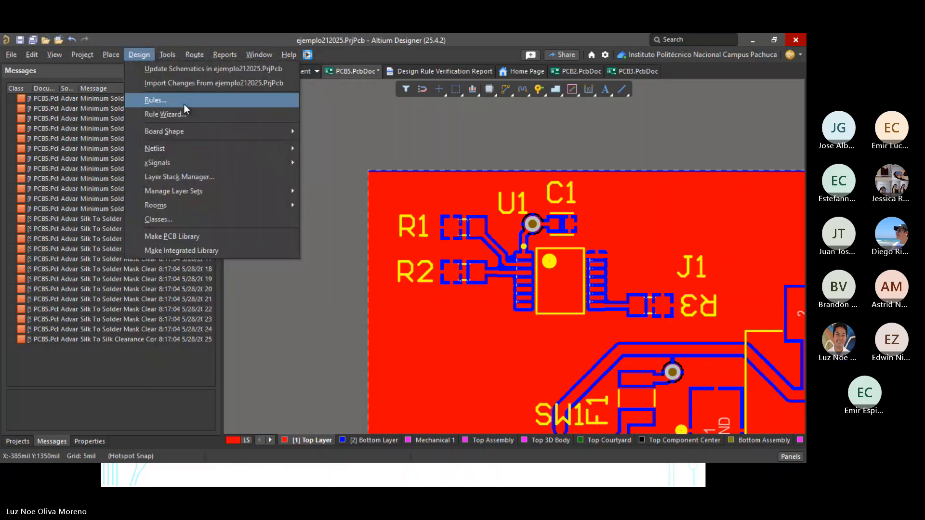
mouse_move(167, 55)
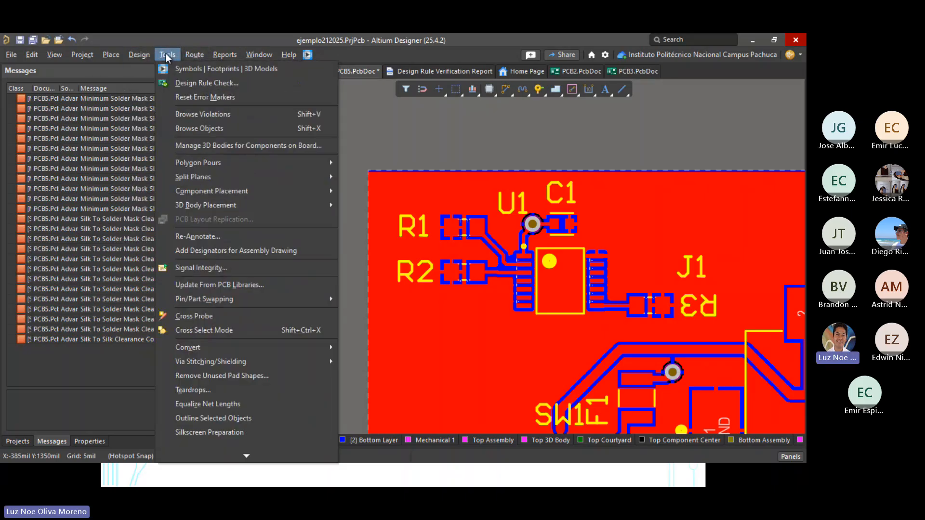
click(215, 83)
click(250, 446)
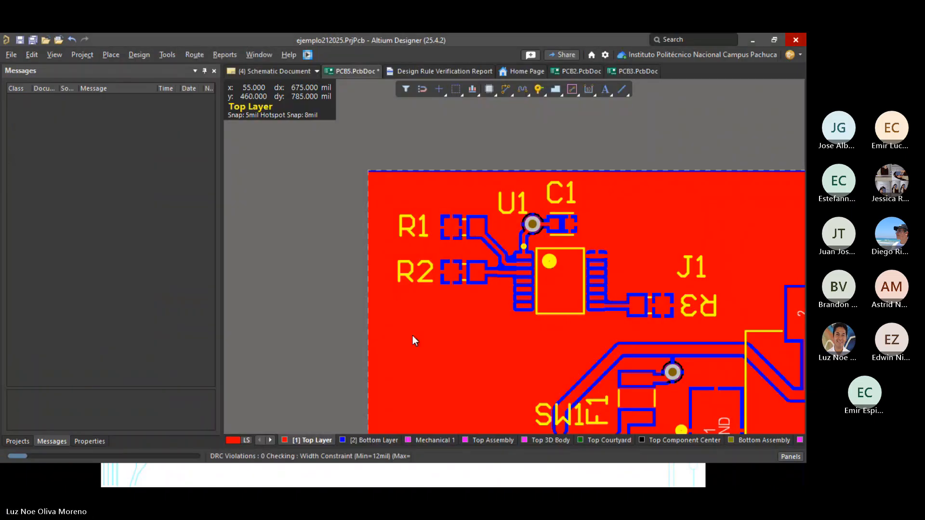
Step: Review the violation counts in the new report and locate the U1-1 to U1-2 solder mask sliver violation on the board
scroll(530, 287, down, 12)
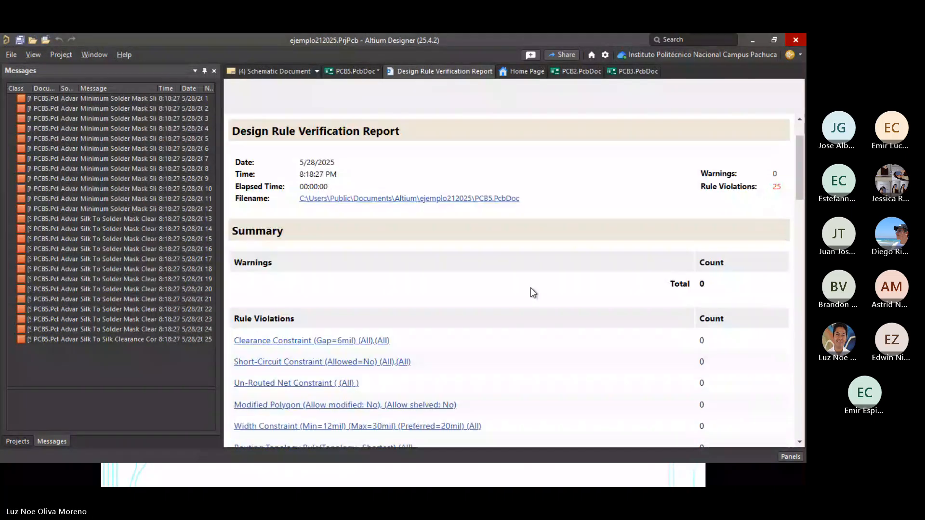
scroll(544, 280, up, 6)
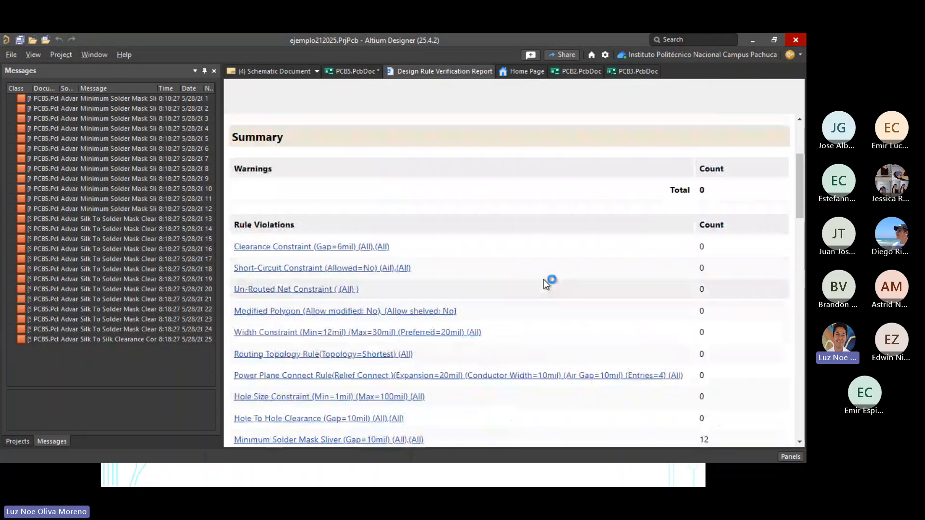
scroll(543, 279, down, 3)
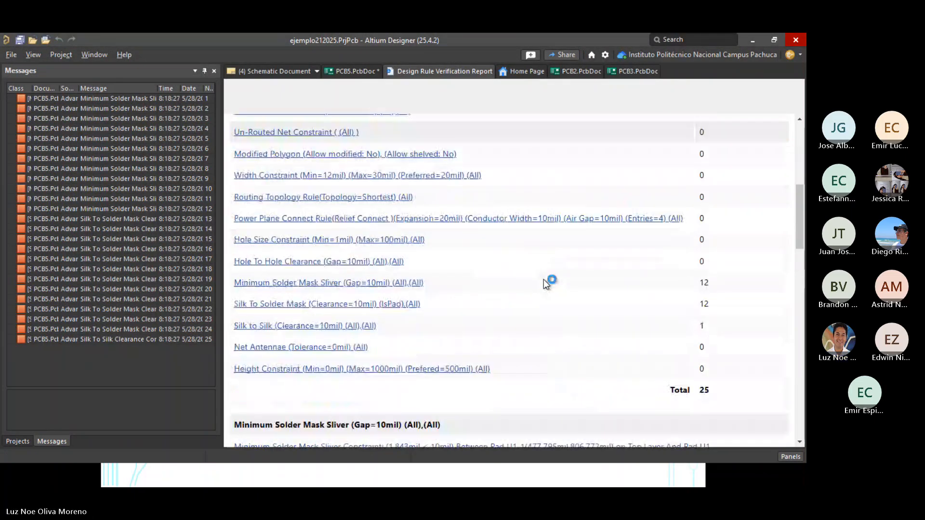
click(364, 284)
click(377, 154)
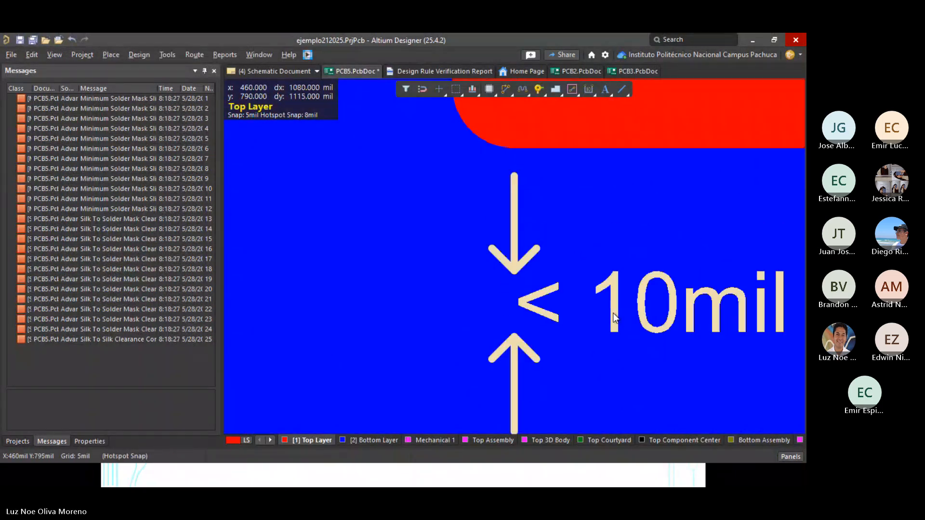
click(424, 71)
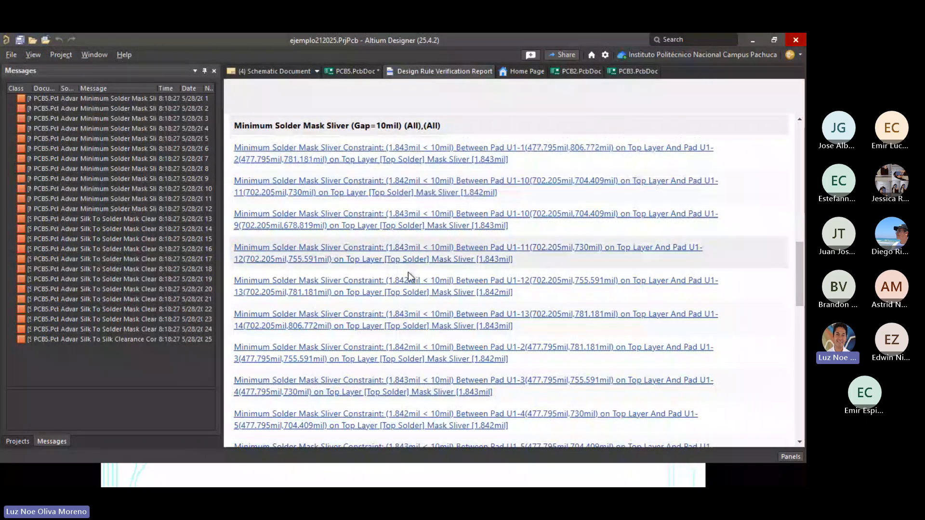
click(356, 71)
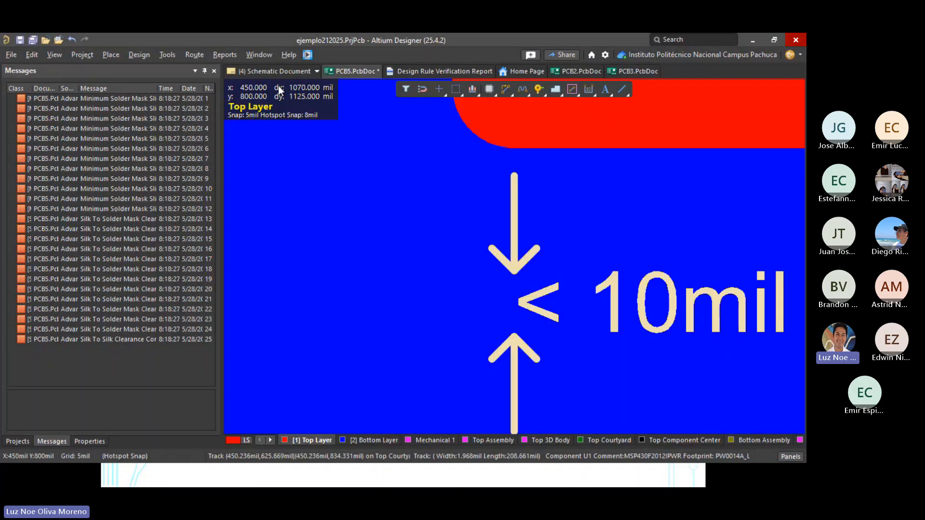
Step: Set the electrical Clearance rule's minimum clearance to 1 mil in the board's design rules and accept the change
click(137, 54)
click(166, 100)
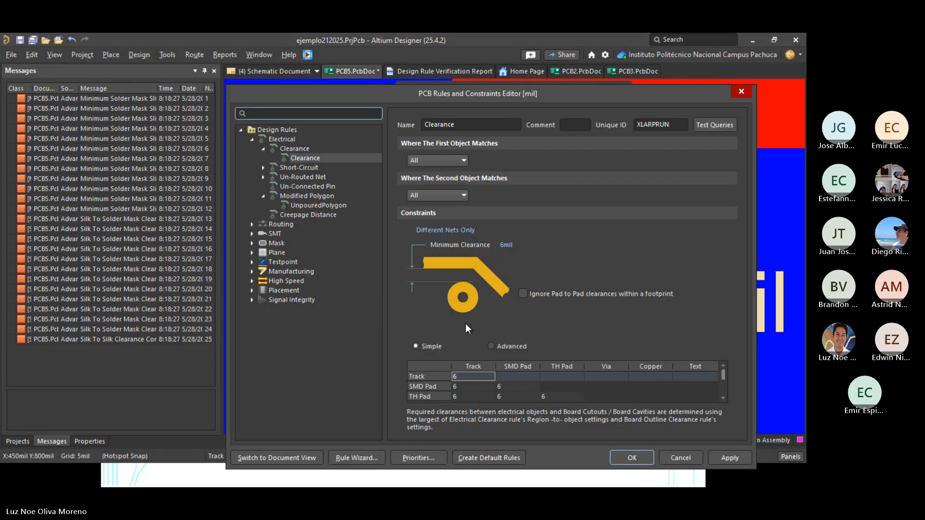
click(509, 246)
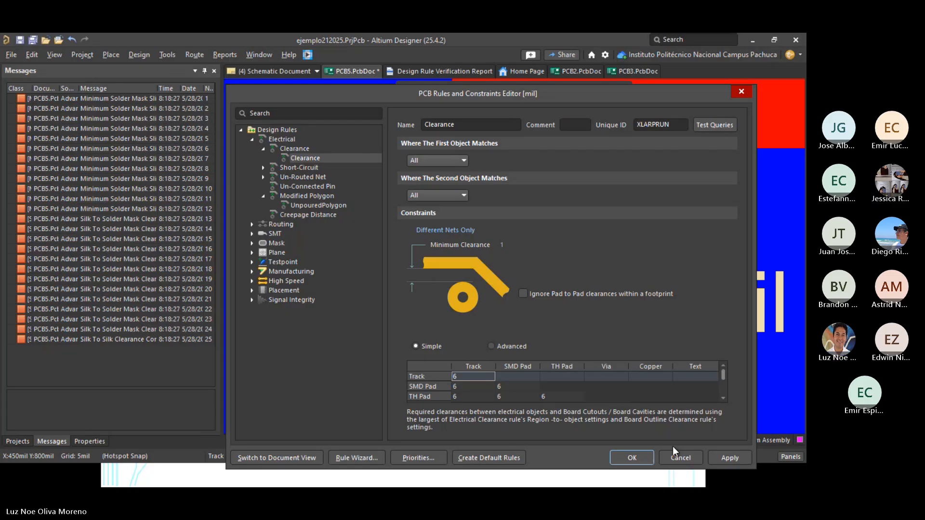
click(638, 461)
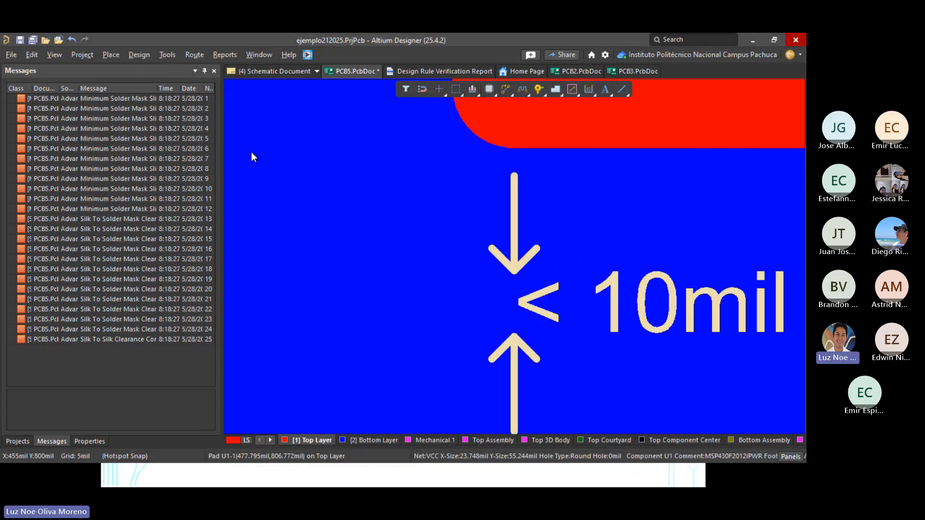
Step: Rerun the Design Rule Check with the 1 mil clearance rule
click(164, 57)
click(181, 85)
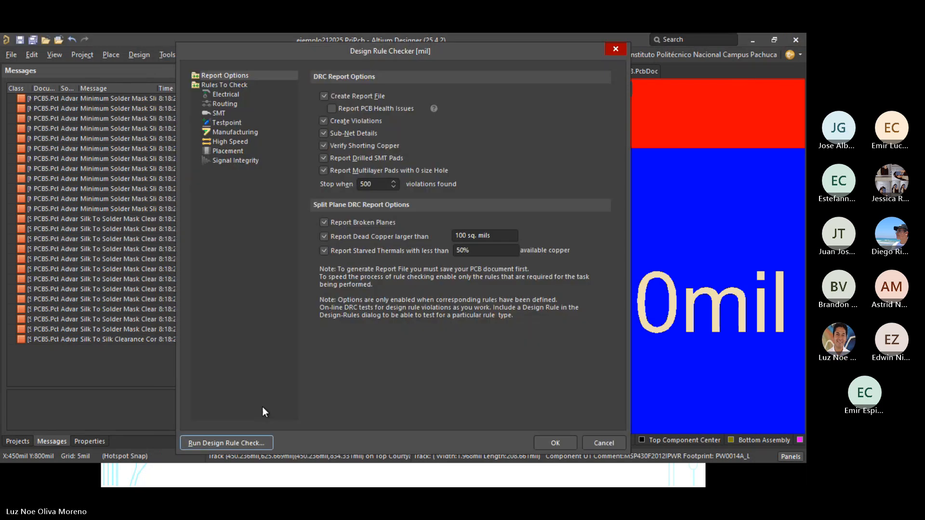
click(252, 443)
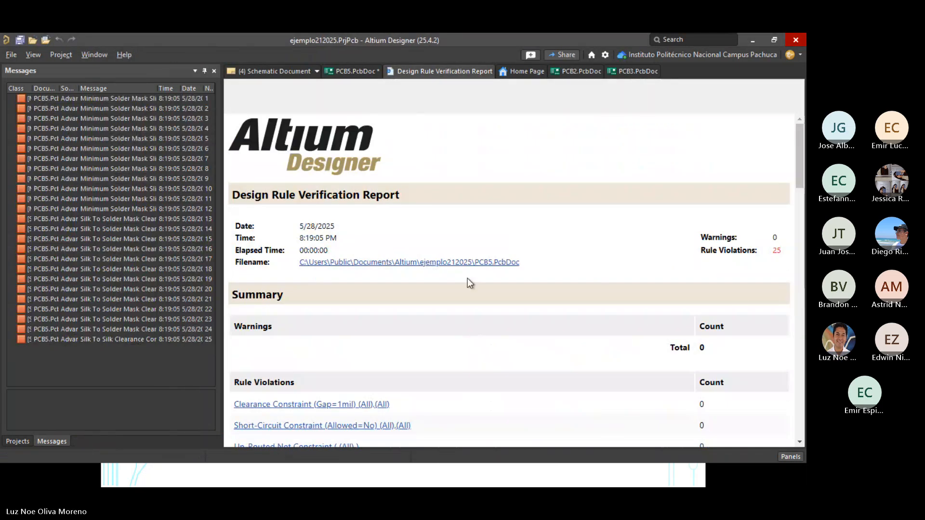
Step: Find the Silk to Silk violation in the report and examine it on the board between the F1 and SW1 texts
scroll(410, 268, down, 10)
scroll(415, 262, up, 3)
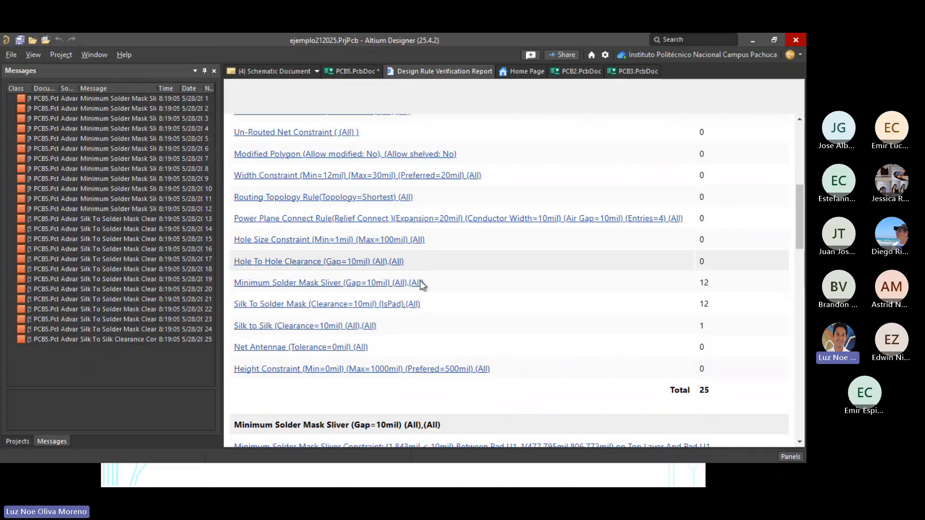
click(301, 328)
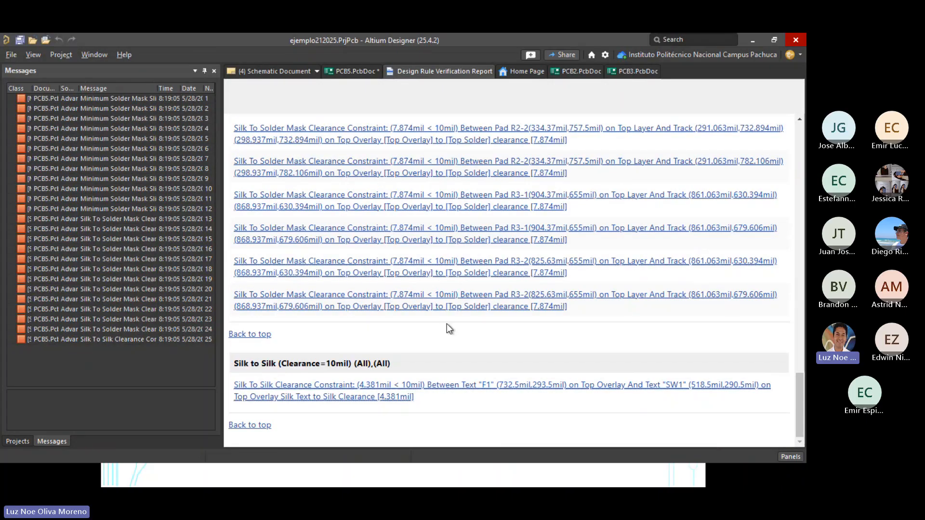
click(278, 397)
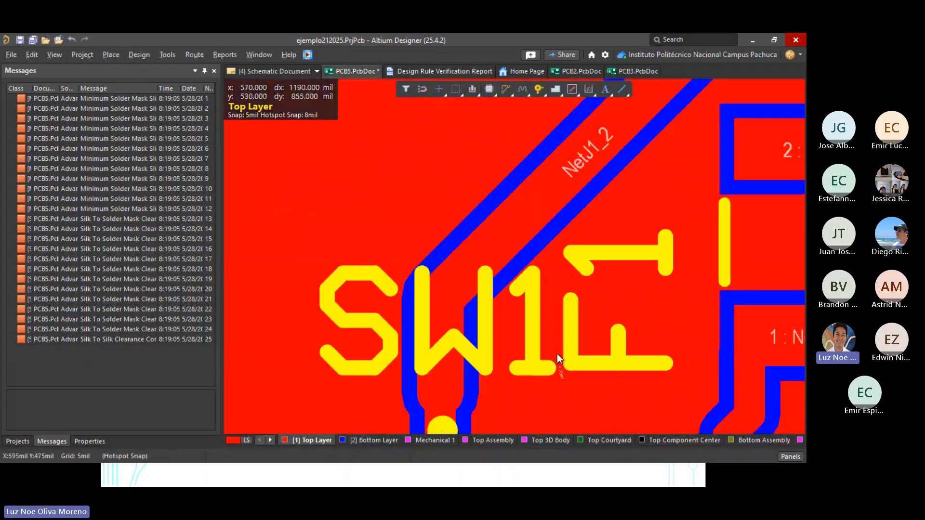
ctrl+scroll(556, 342, down, 6)
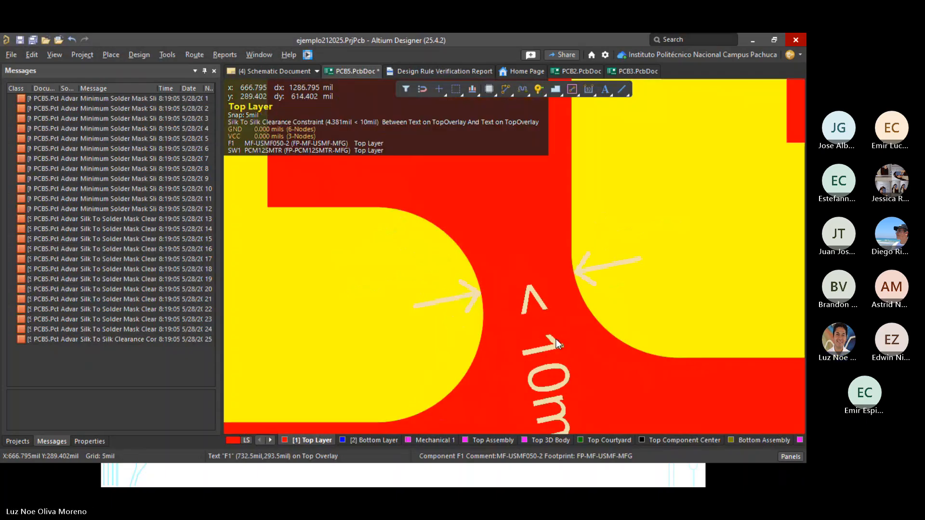
ctrl+scroll(556, 340, down, 6)
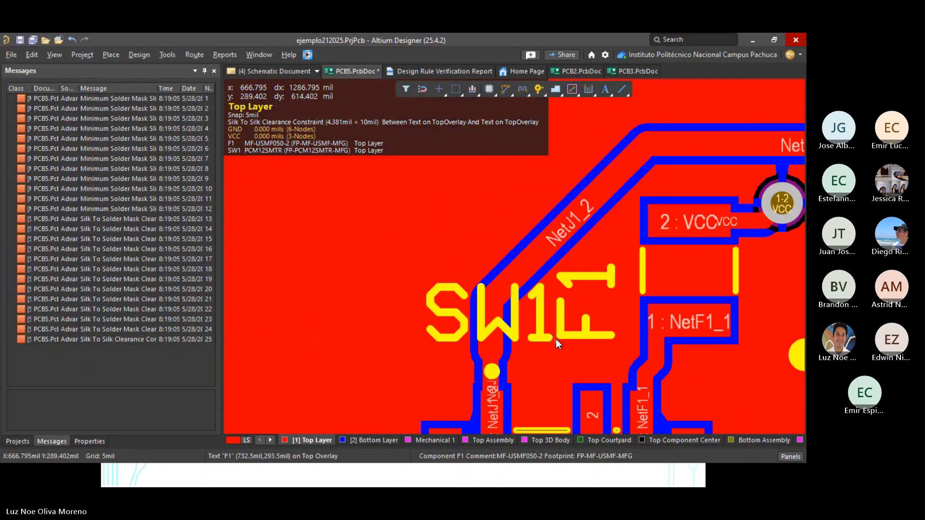
ctrl+scroll(568, 337, up, 5)
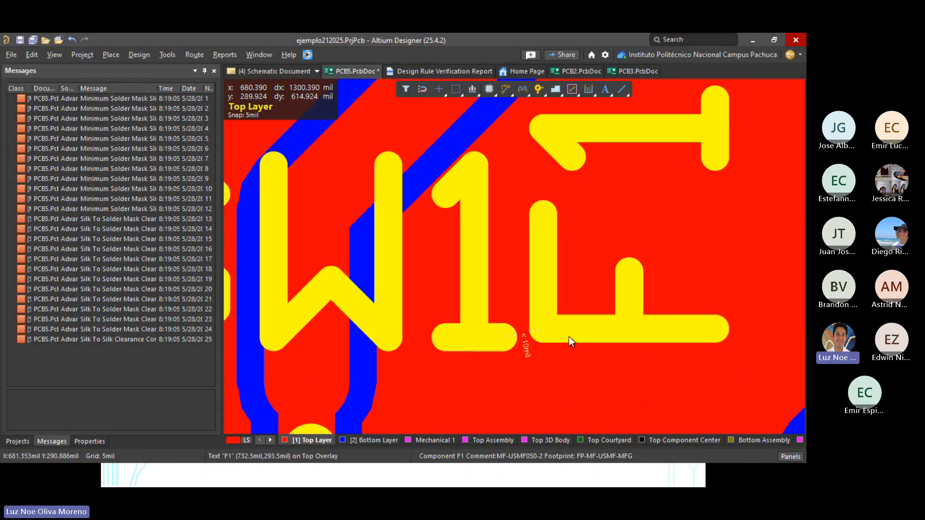
Step: Try to move the F1 designator text away from the SW1 text
mouse_move(569, 337)
mouse_down()
mouse_move(558, 333)
mouse_move(584, 336)
mouse_up()
click(584, 336)
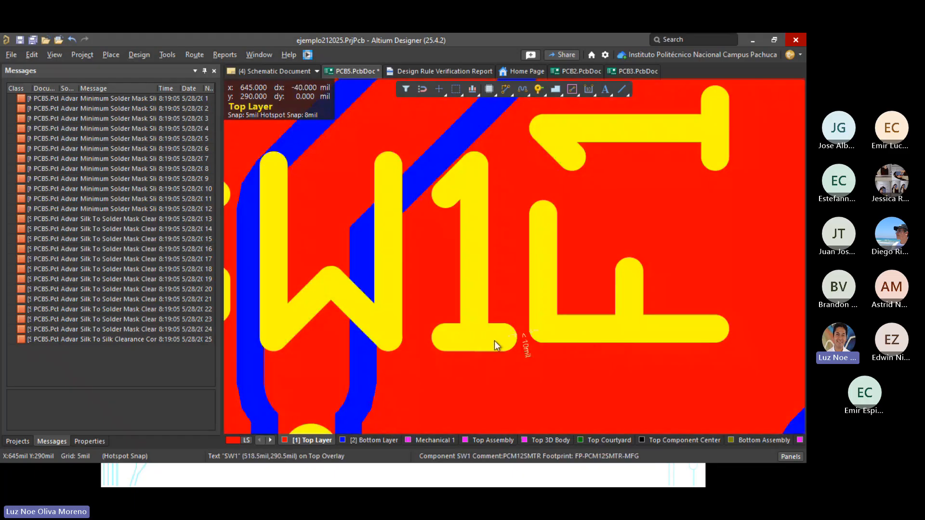
ctrl+scroll(559, 335, down, 5)
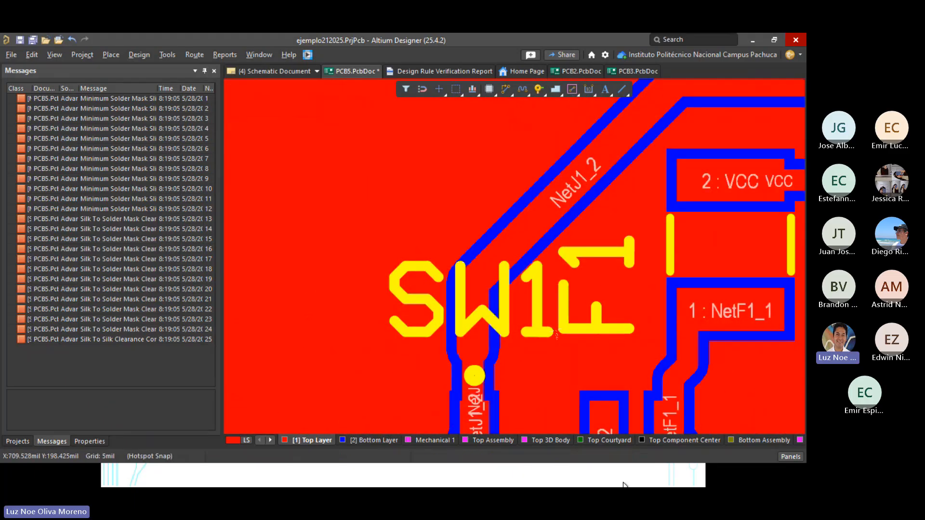
Step: Make Top Overlay the active layer, move the SW1 designator text away from F1 and save the board
click(271, 440)
click(271, 440)
click(271, 440)
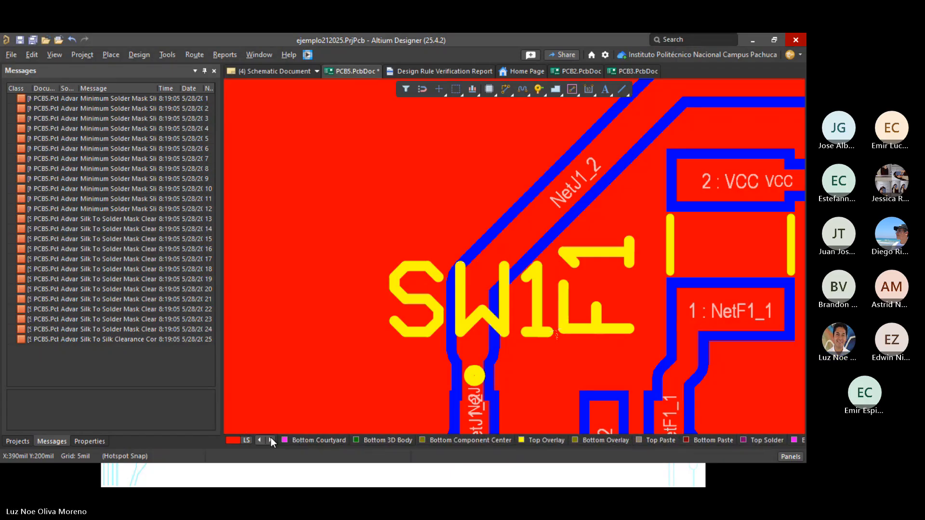
click(271, 440)
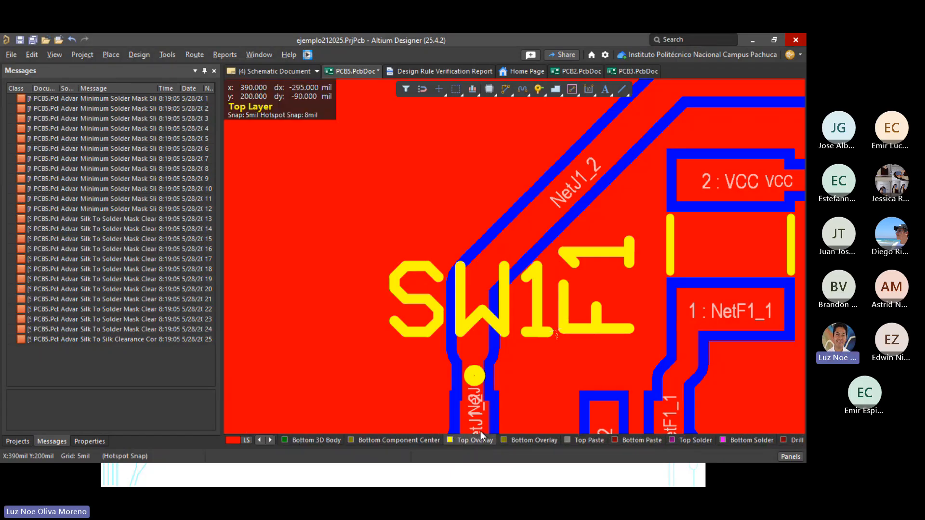
click(474, 440)
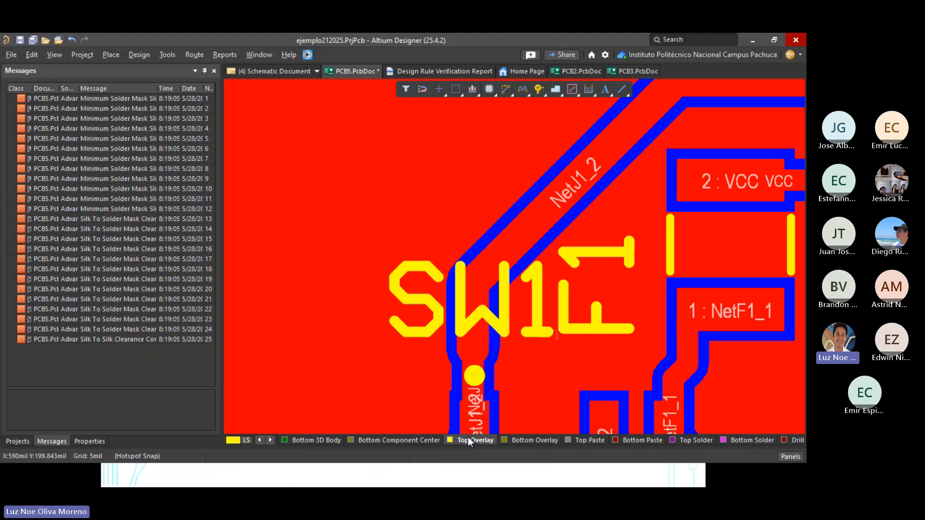
drag(427, 314, 374, 302)
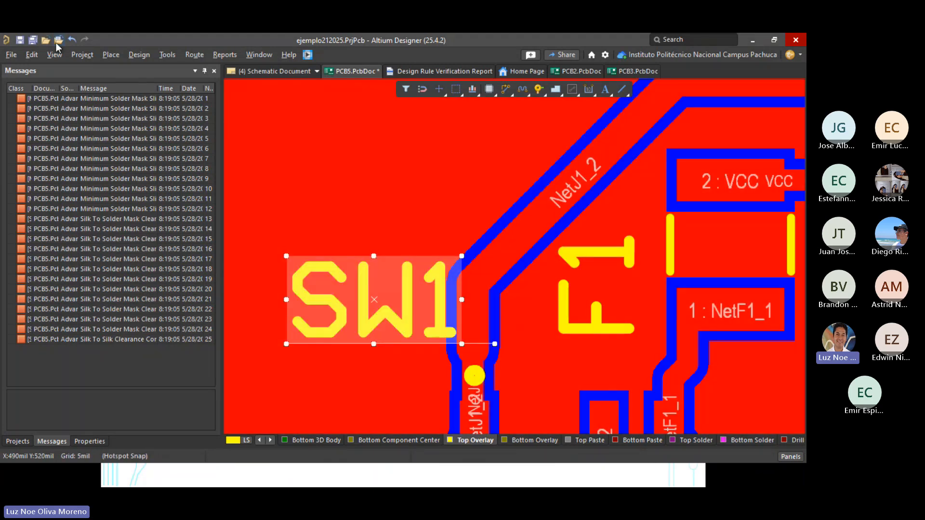
click(33, 41)
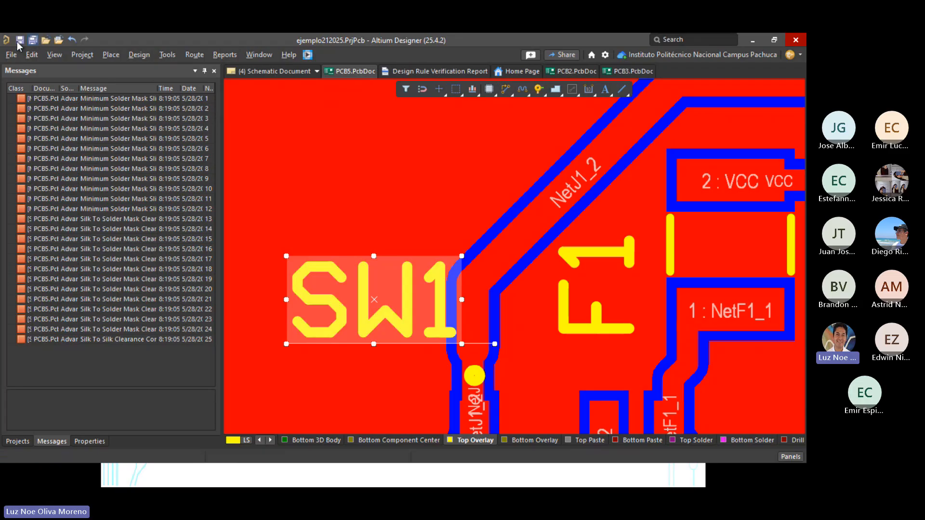
Step: Rerun the Design Rule Check on the board with the SW1 text in its new position
click(434, 71)
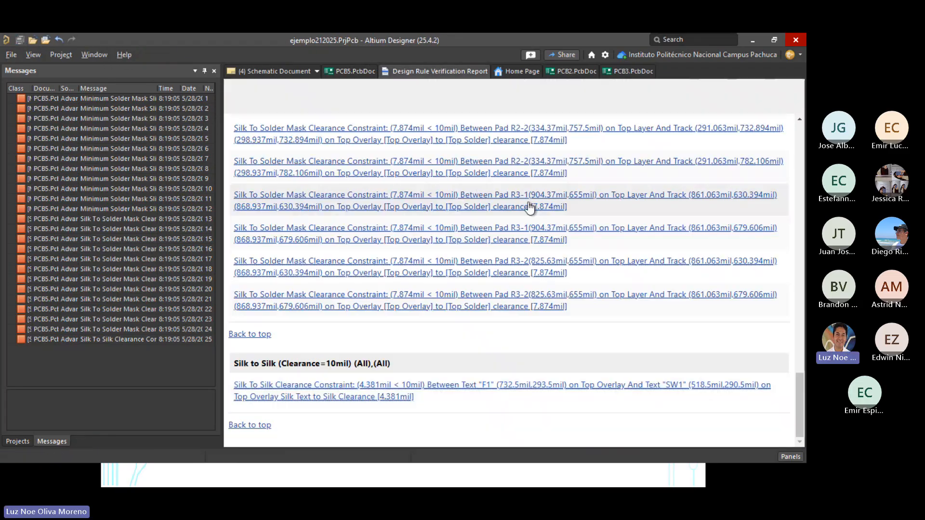
scroll(640, 286, up, 5)
scroll(640, 287, down, 5)
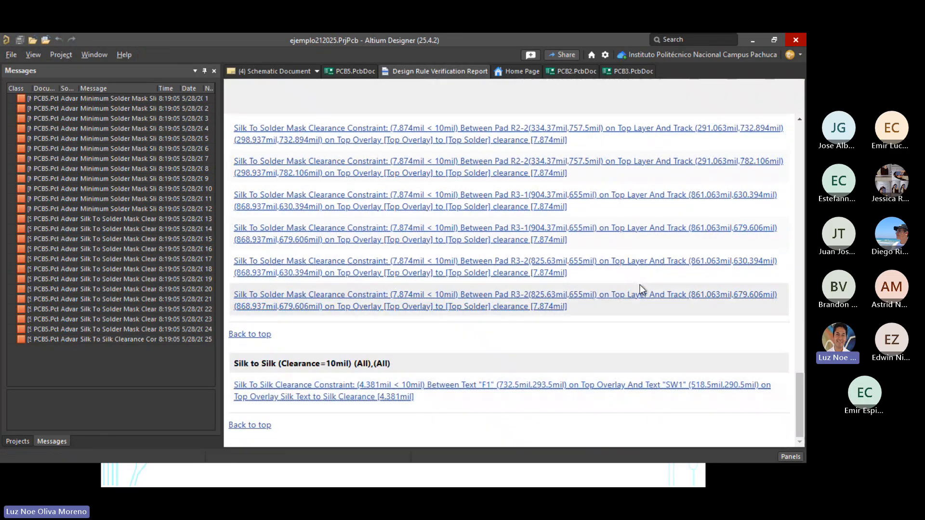
scroll(640, 285, up, 10)
scroll(641, 287, down, 5)
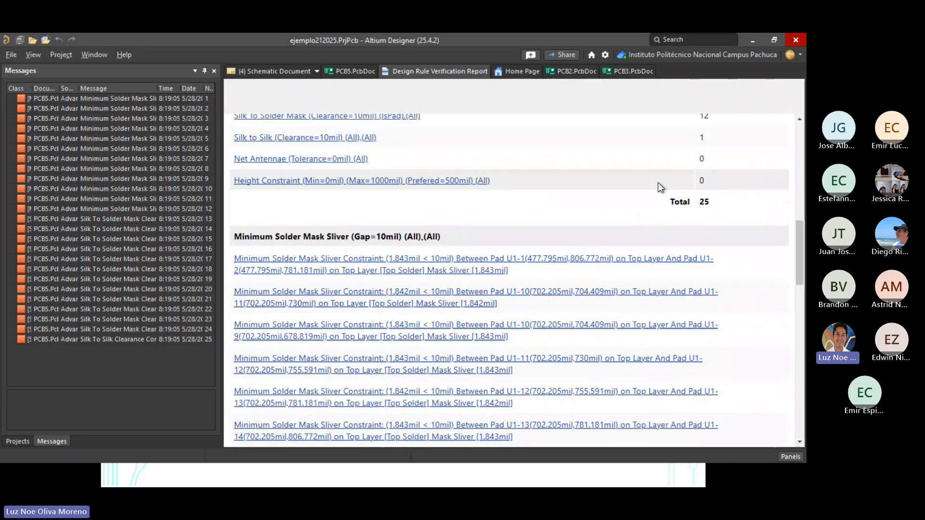
click(372, 71)
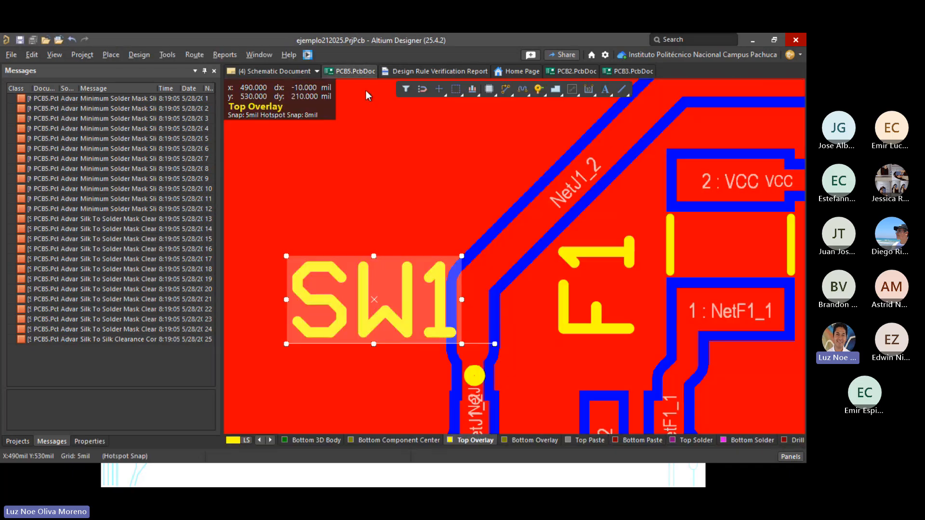
click(136, 55)
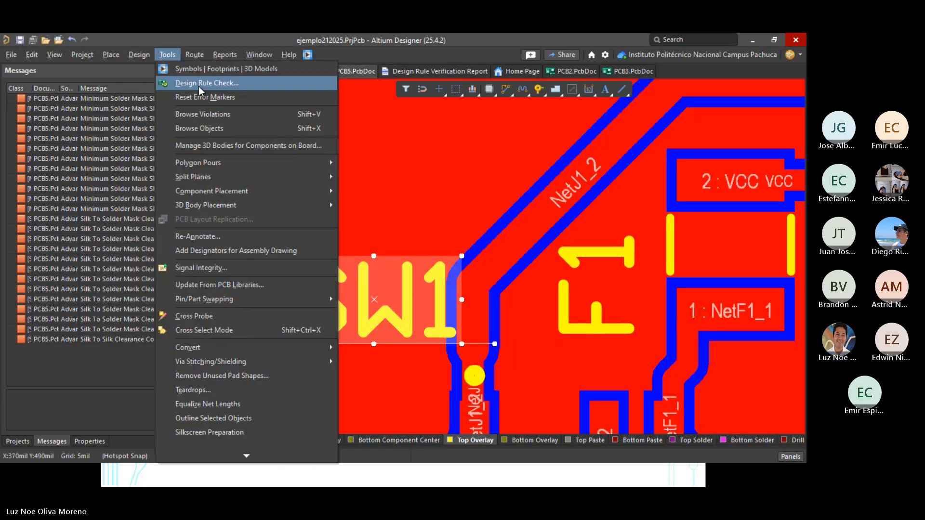
click(166, 54)
click(165, 54)
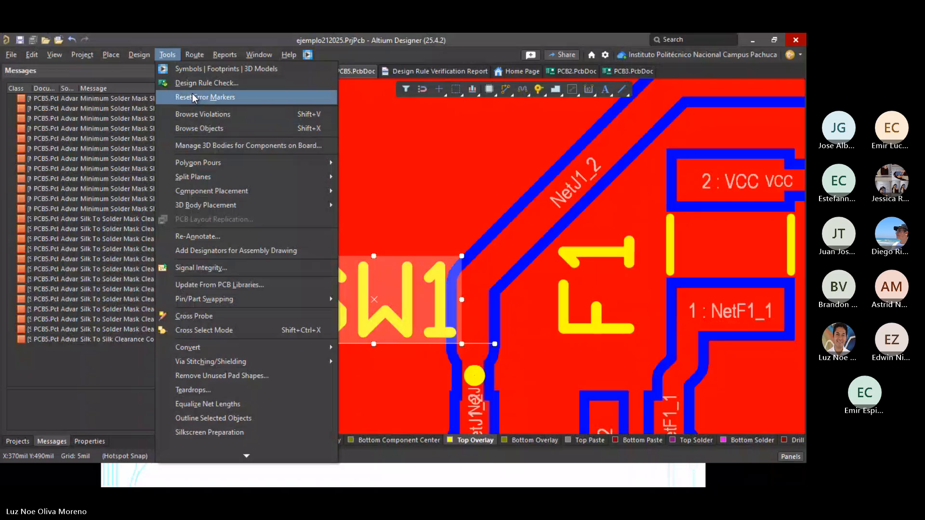
click(192, 83)
click(237, 441)
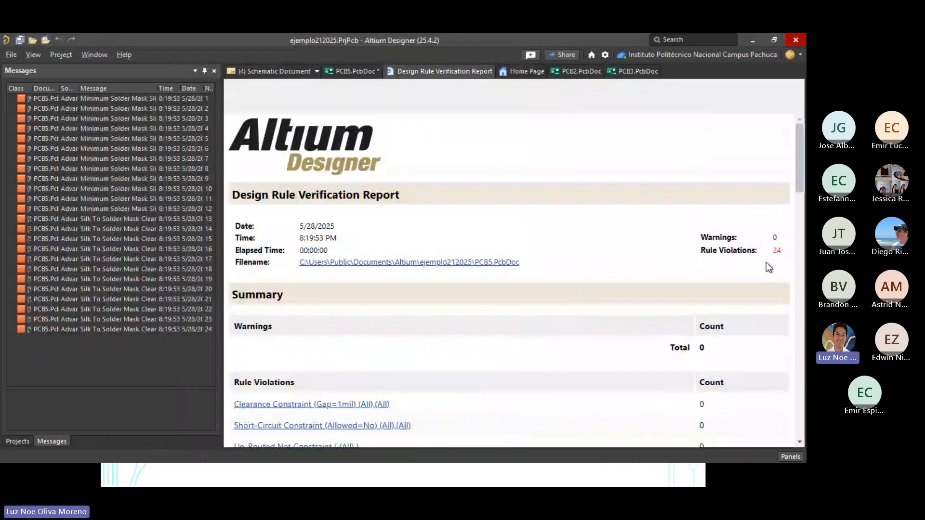
Step: Review the new report and examine the R1-1 Silk To Solder Mask violation between R1's pads and overlay tracks on the board
click(776, 253)
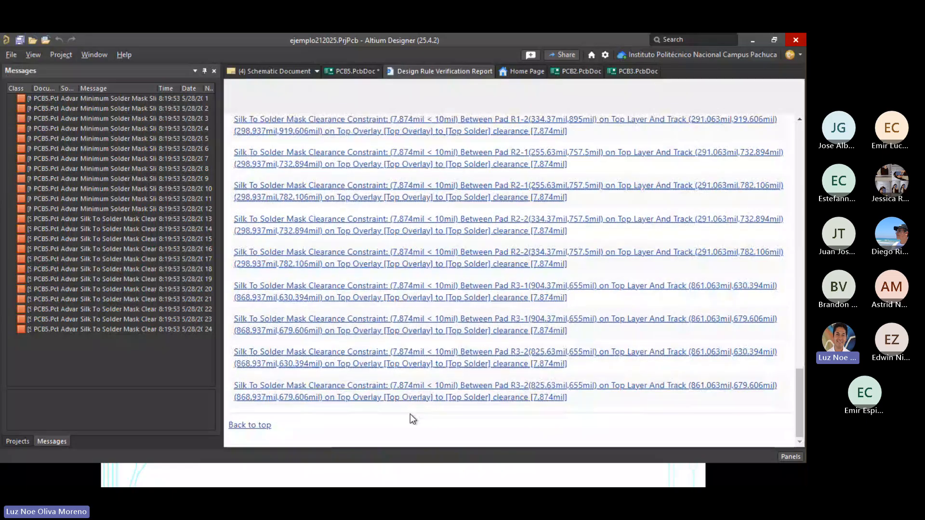
scroll(410, 413, up, 3)
scroll(409, 415, up, 4)
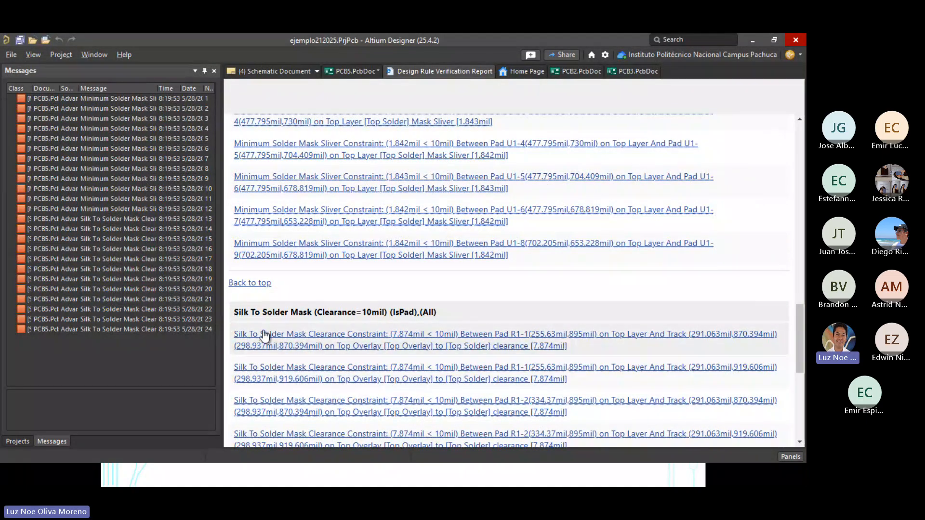
click(311, 340)
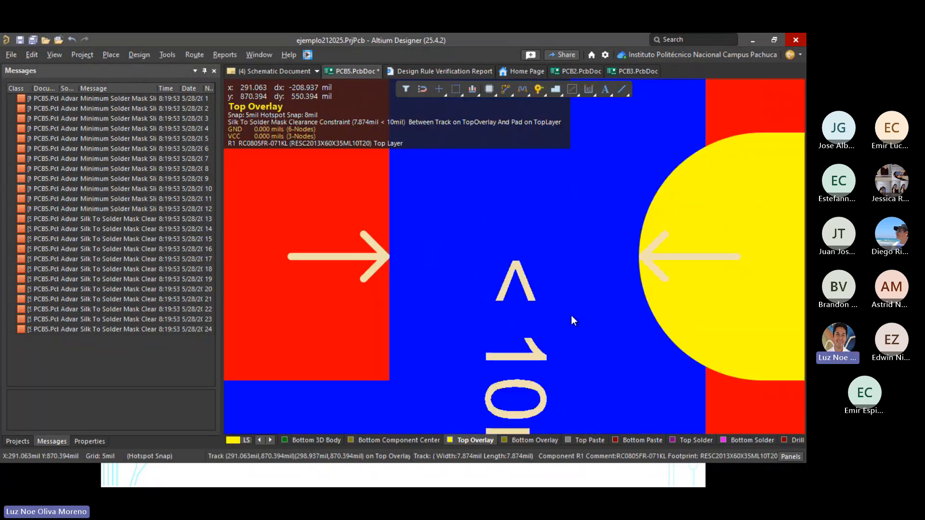
ctrl+scroll(571, 315, down, 8)
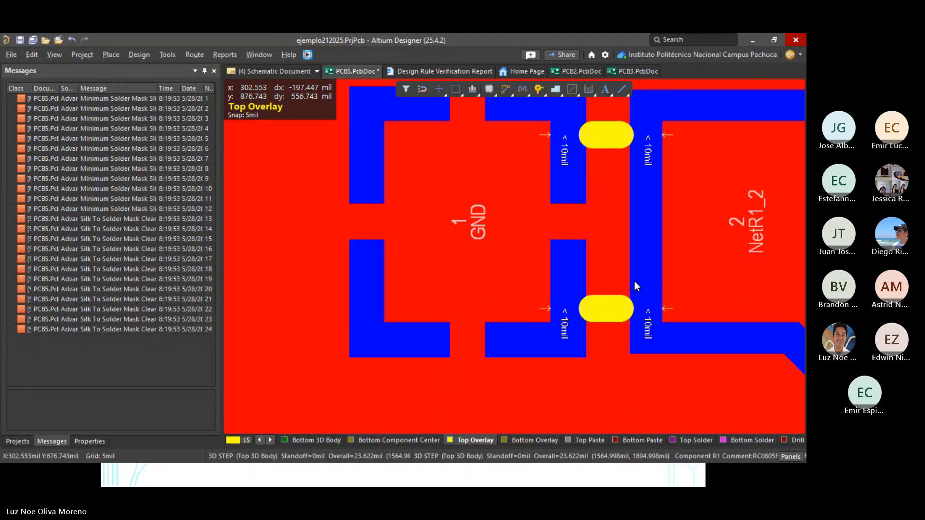
ctrl+scroll(631, 328, down, 2)
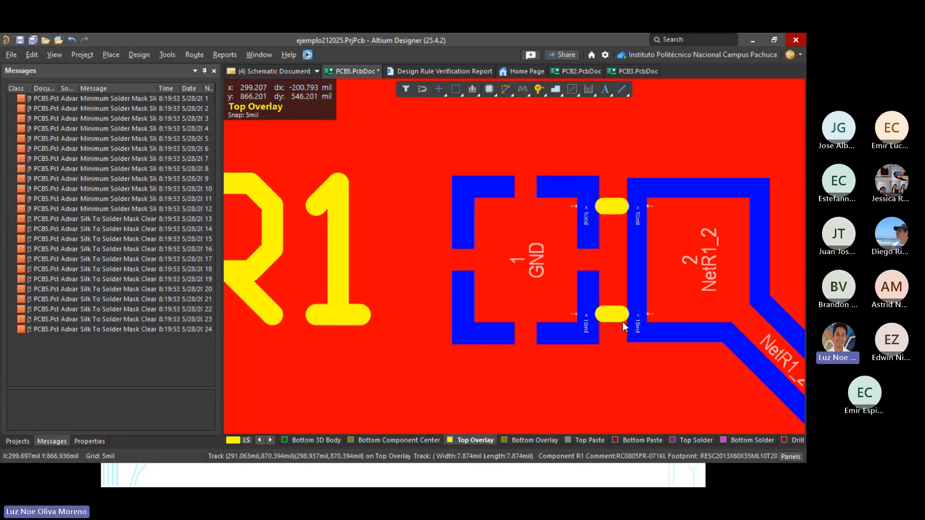
ctrl+scroll(623, 322, down, 1)
ctrl+scroll(621, 222, up, 1)
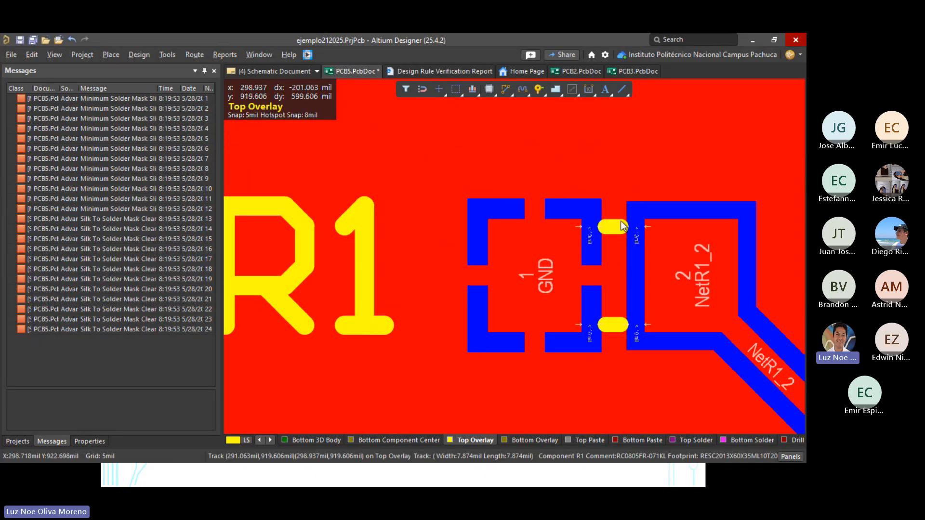
ctrl+scroll(620, 222, up, 3)
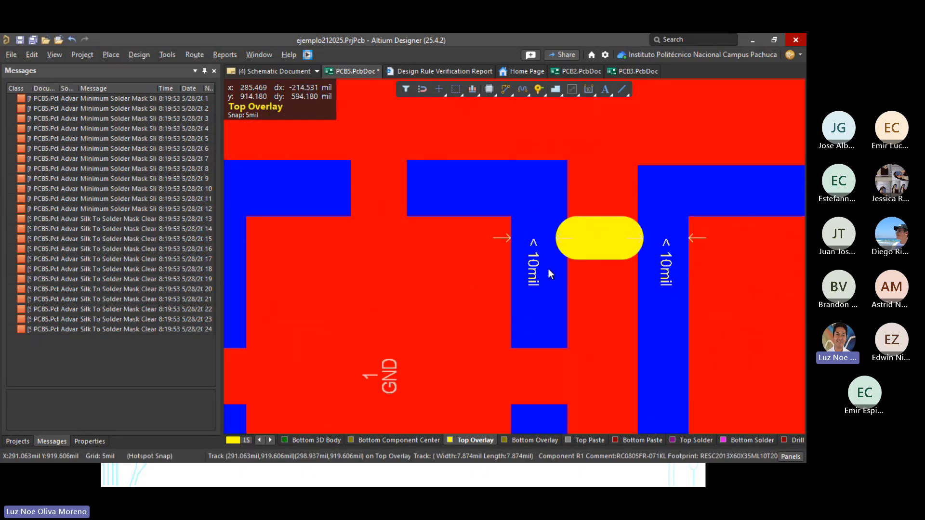
ctrl+scroll(549, 270, down, 5)
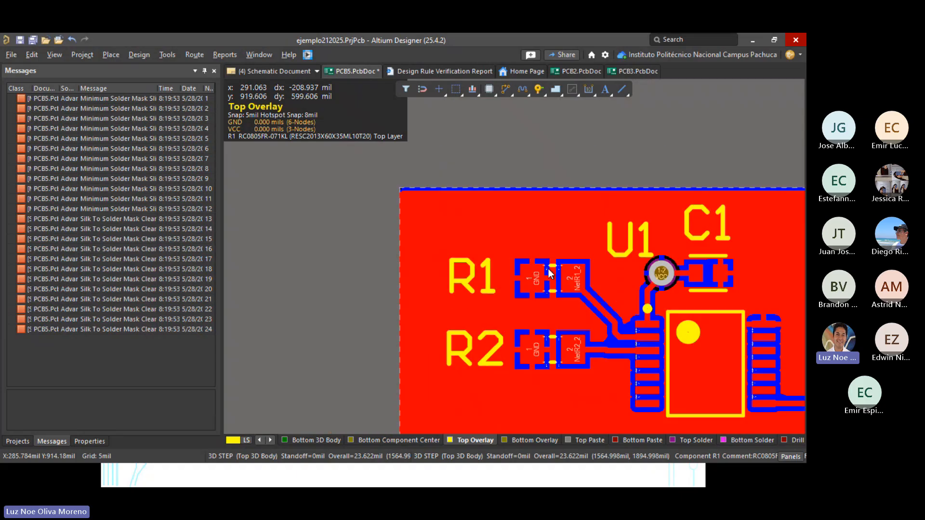
Step: Examine the solder mask sliver violations between the pads of U1 on the board
ctrl+scroll(548, 272, down, 2)
ctrl+scroll(518, 244, up, 3)
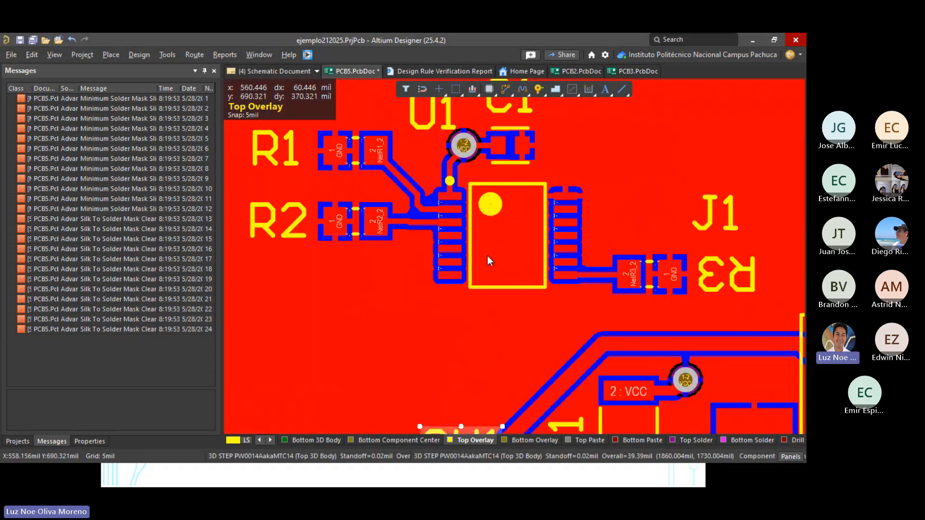
ctrl+scroll(488, 256, up, 5)
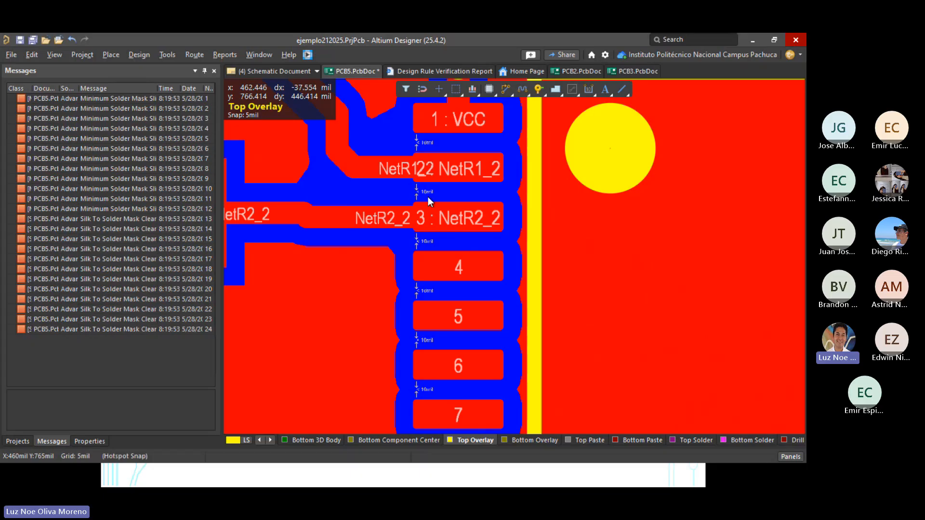
Step: Review the report's Minimum Solder Mask Sliver violations and examine the one between pads U1-1 and U1-2 on the board
click(430, 69)
scroll(345, 293, up, 5)
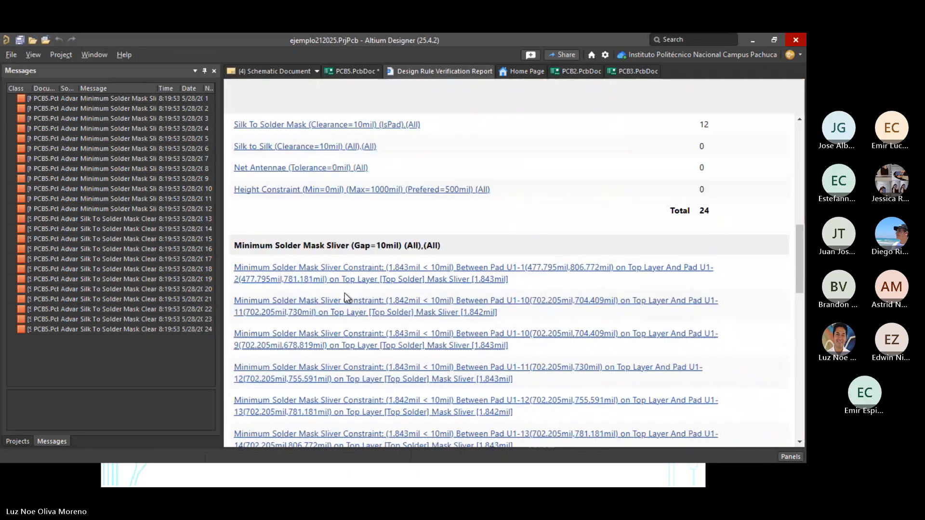
scroll(345, 296, up, 2)
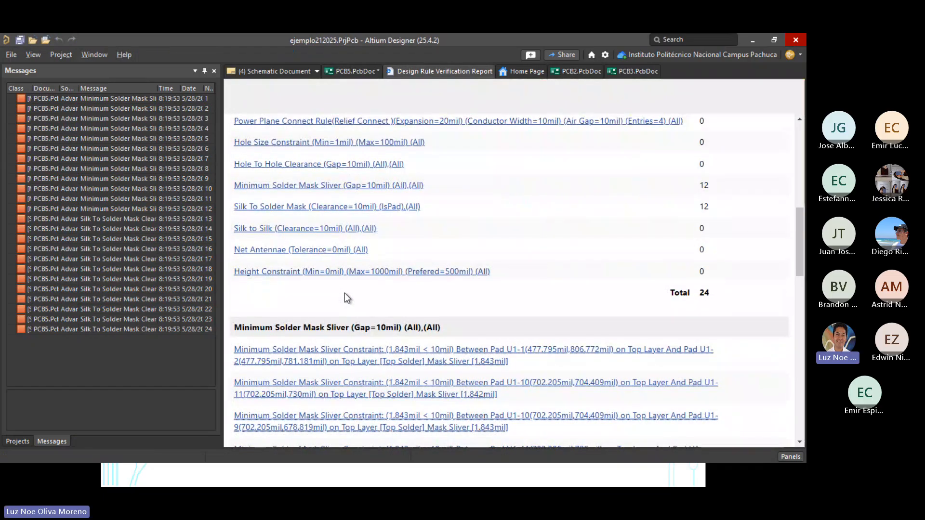
scroll(347, 296, down, 4)
click(357, 71)
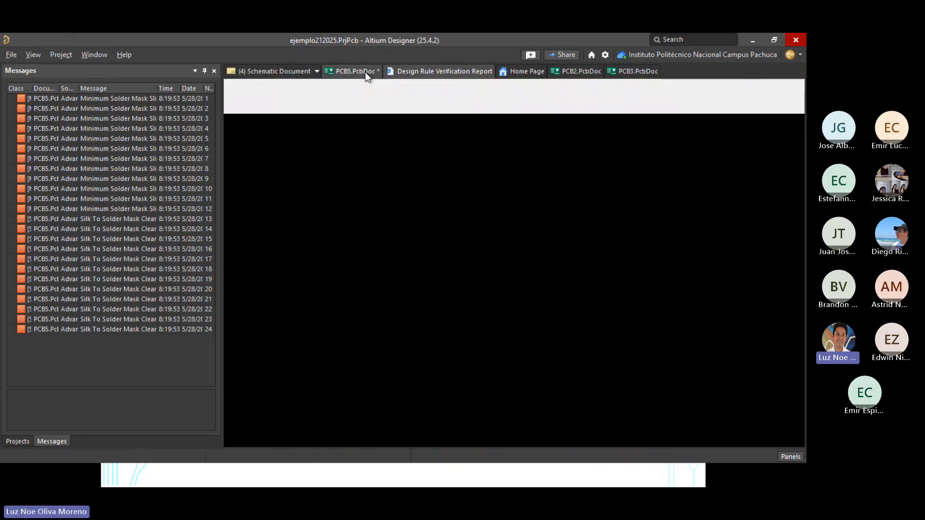
ctrl+scroll(471, 302, down, 3)
ctrl+scroll(330, 258, up, 6)
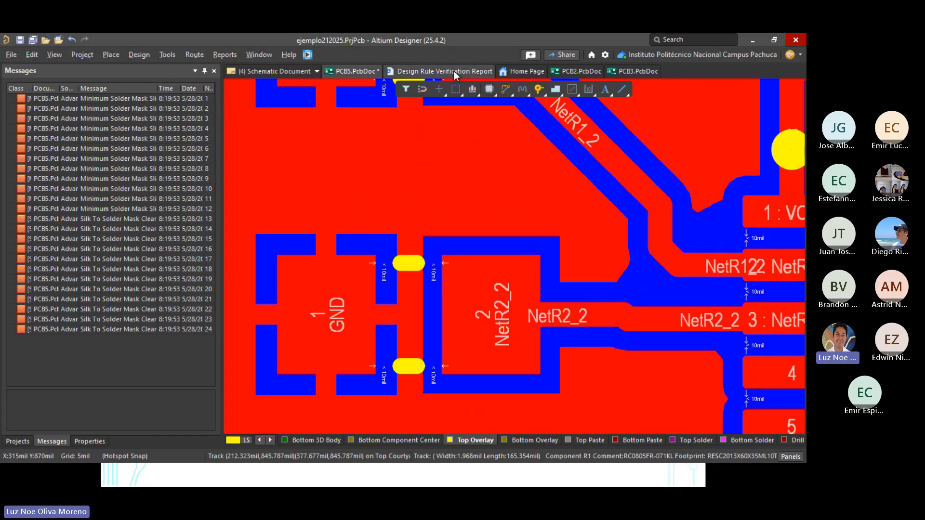
click(440, 72)
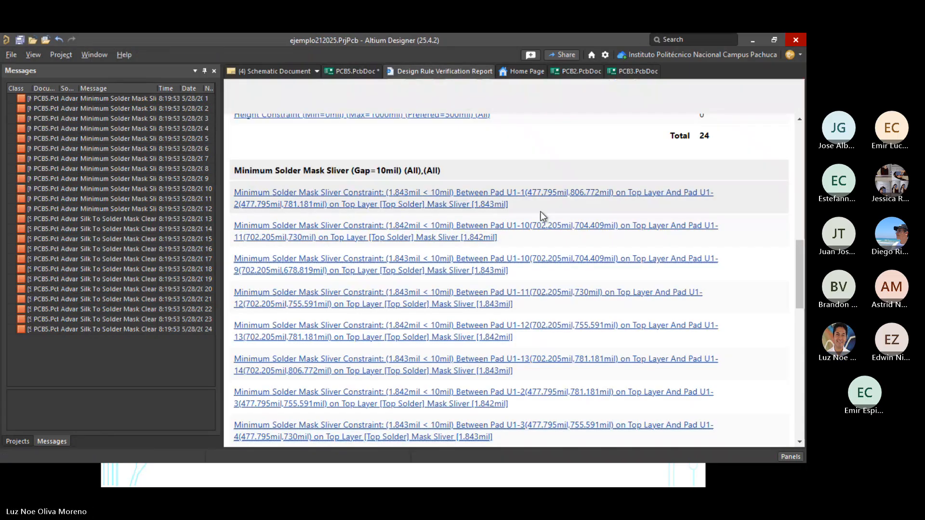
click(307, 195)
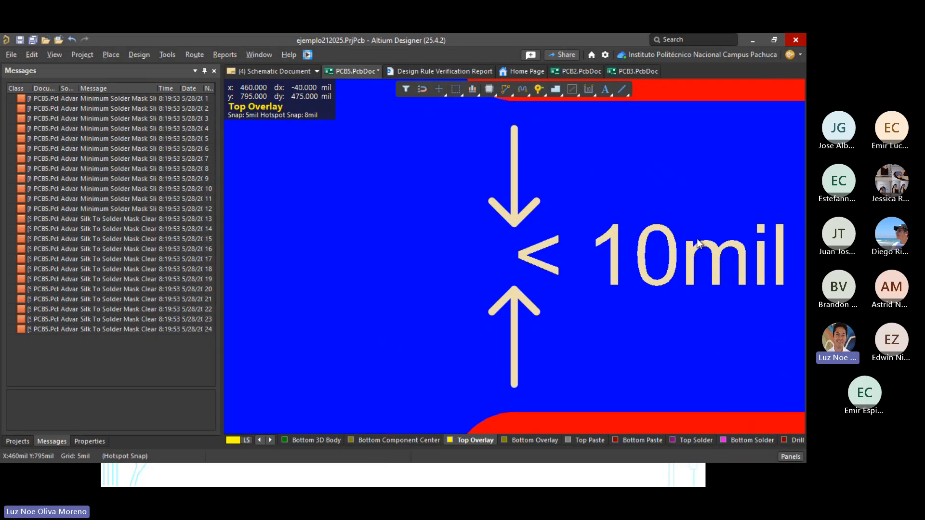
ctrl+scroll(615, 219, down, 6)
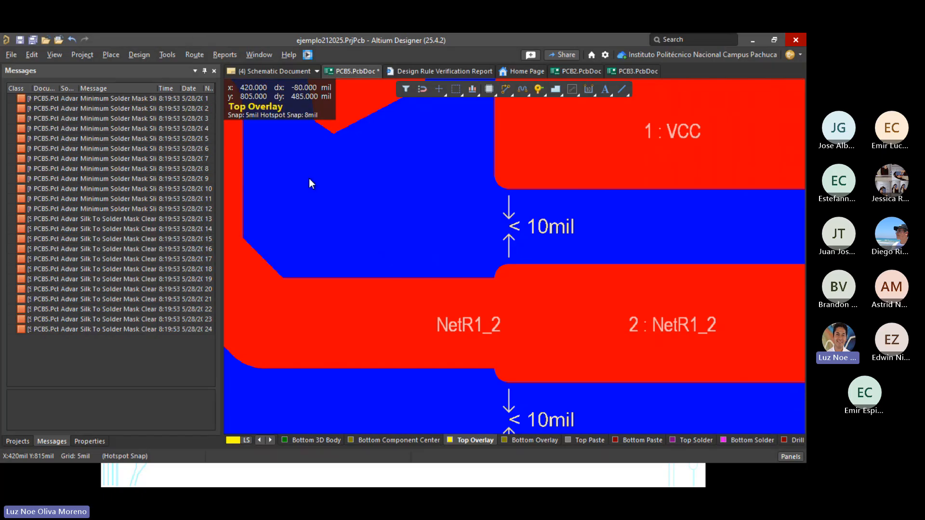
Step: Set the electrical Clearance rule's minimum clearance to 10 mil and apply it to the board
click(405, 72)
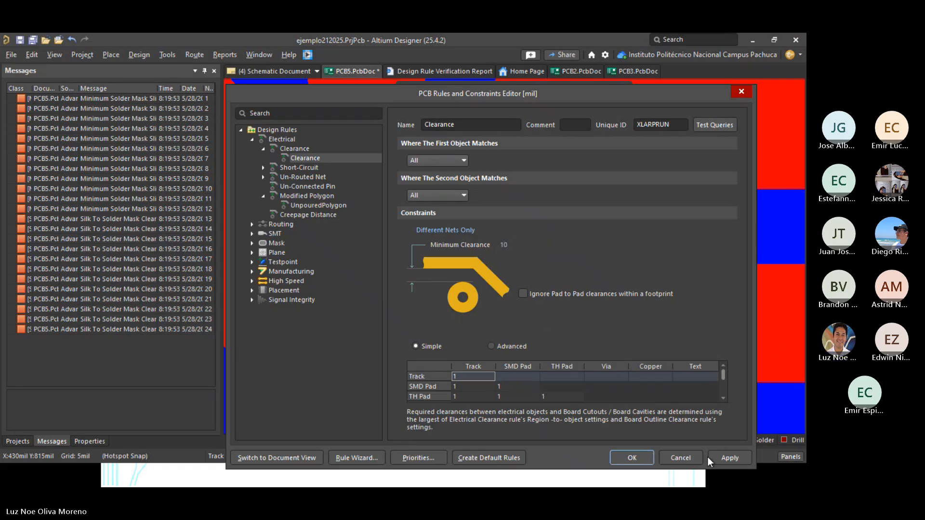
click(730, 458)
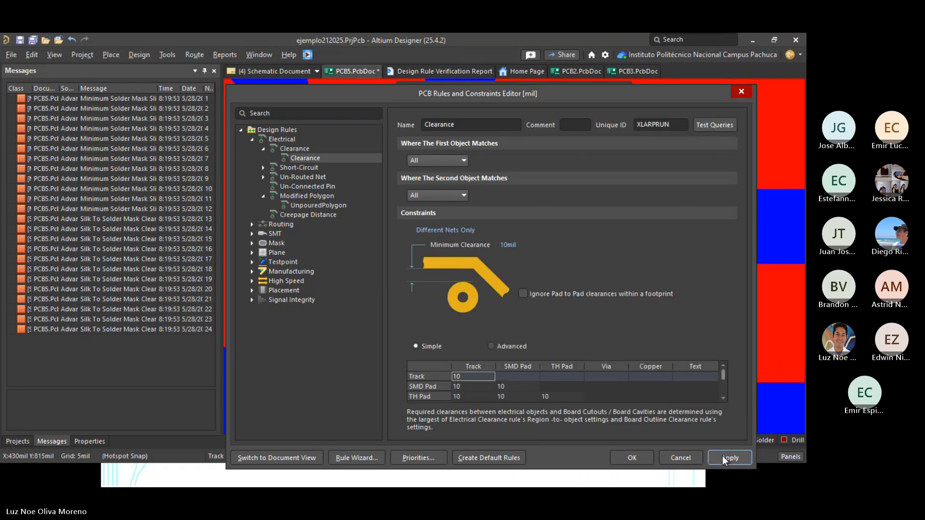
click(632, 458)
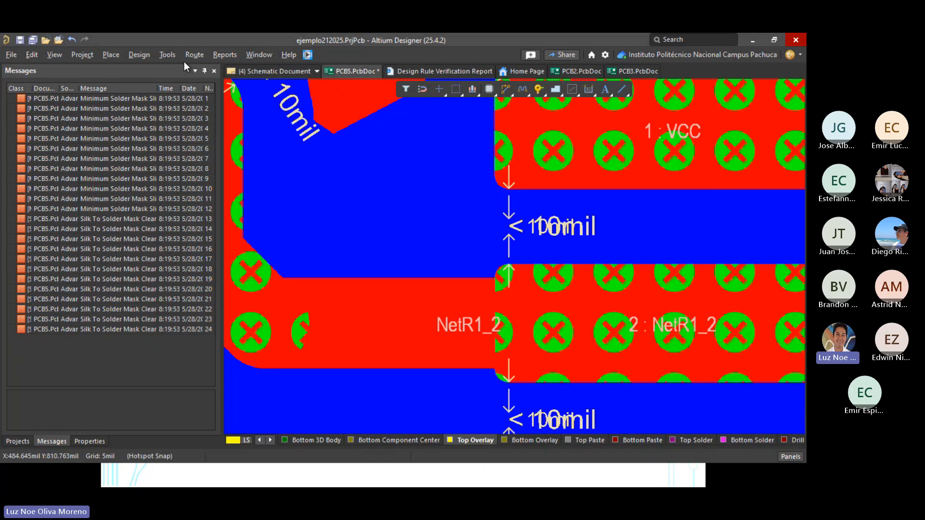
Step: Set the electrical Clearance rule's minimum clearance to 8 mil
click(167, 54)
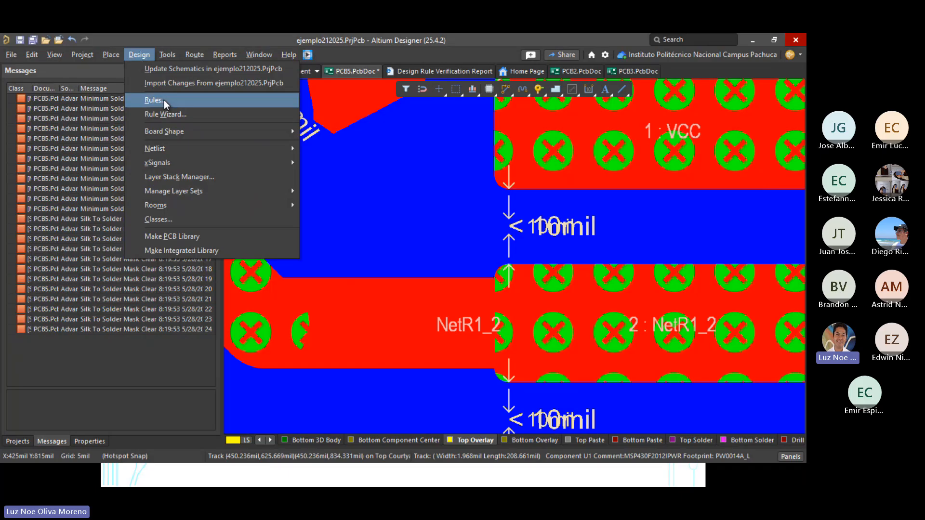
click(164, 99)
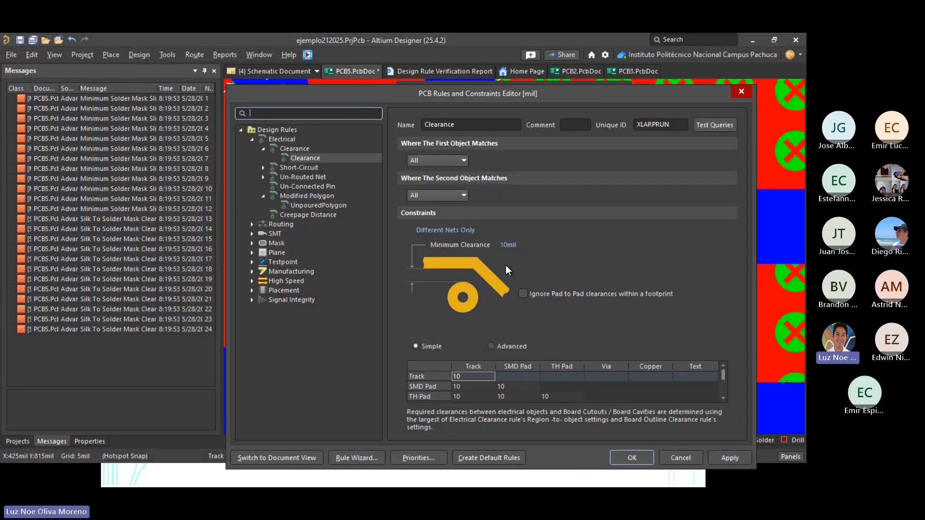
click(508, 245)
text(8)
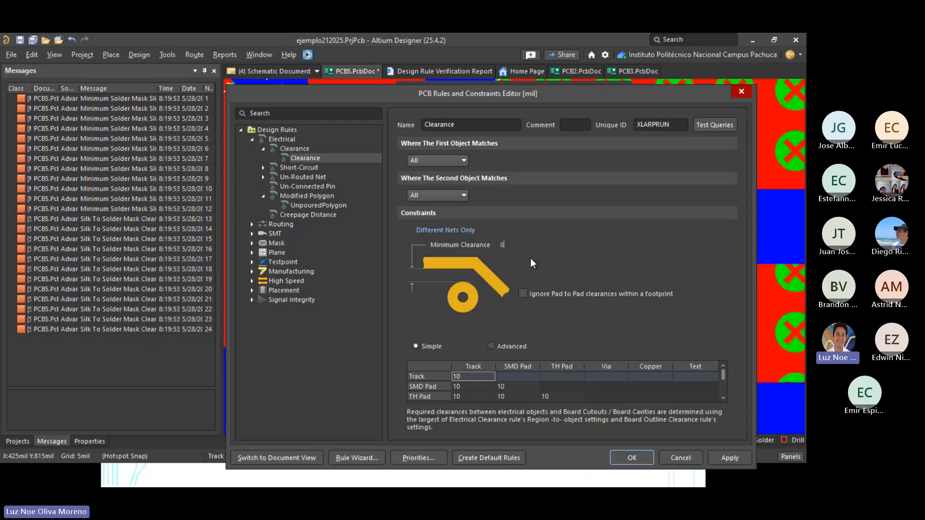
click(632, 459)
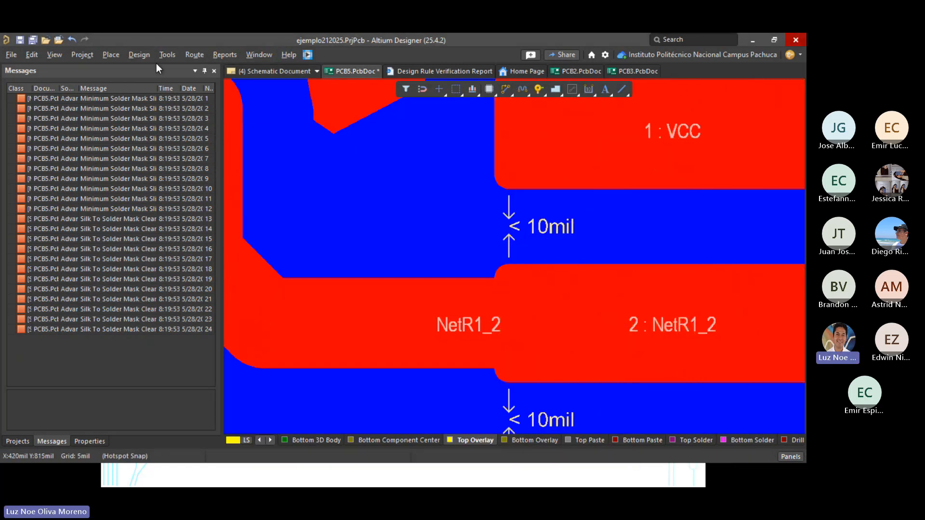
Step: Reopen the design rules and examine the SolderMaskExpansion and PasteMaskExpansion rules in the Mask category
click(168, 55)
mouse_move(142, 55)
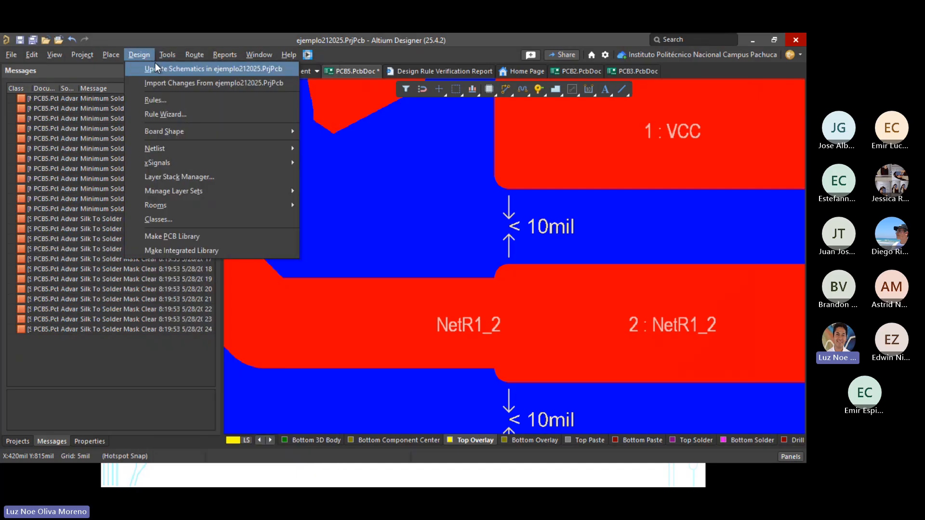
click(164, 105)
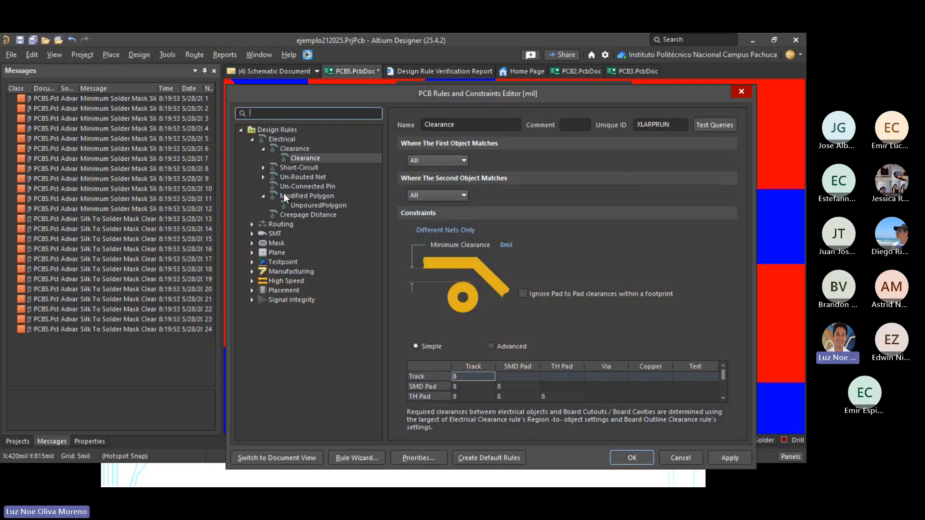
click(267, 146)
click(248, 132)
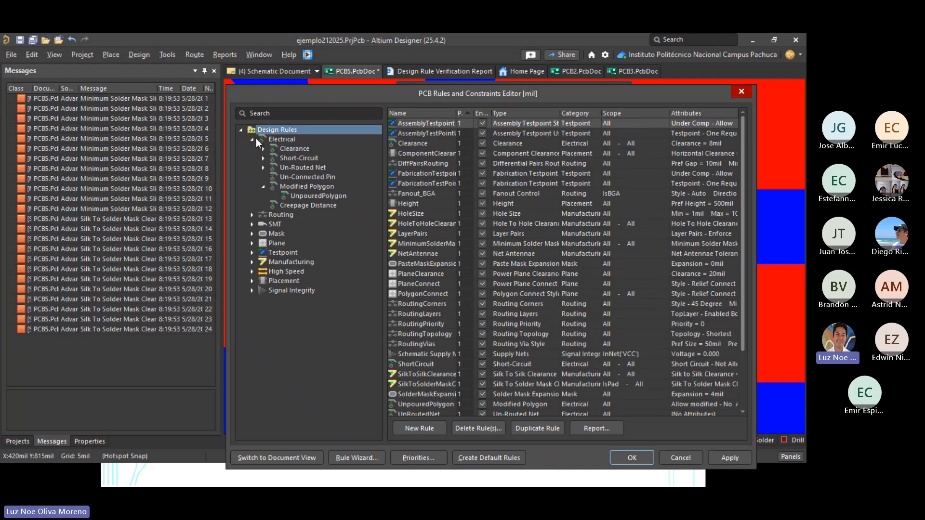
click(256, 138)
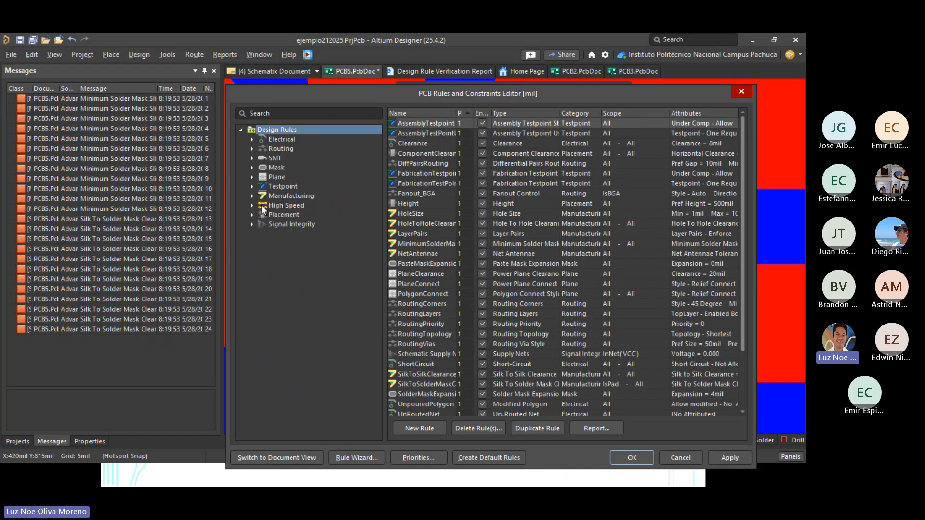
click(252, 167)
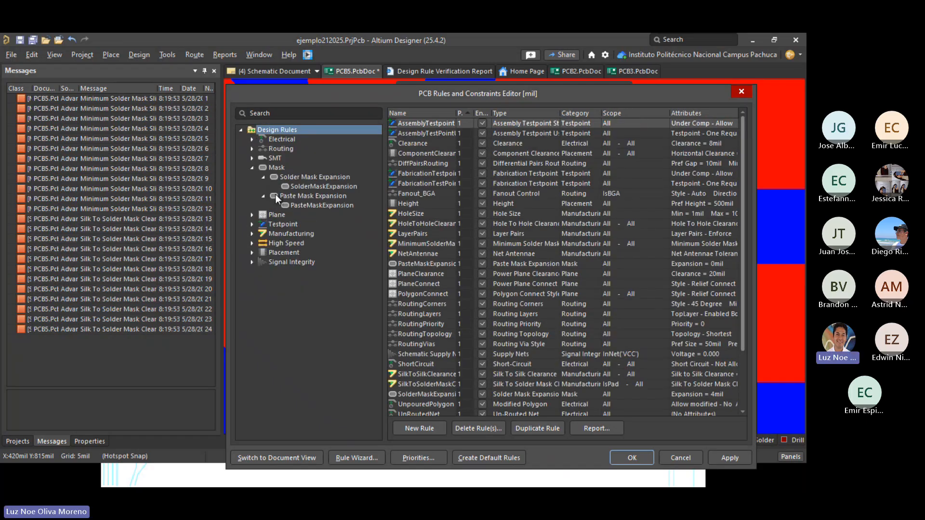
click(304, 186)
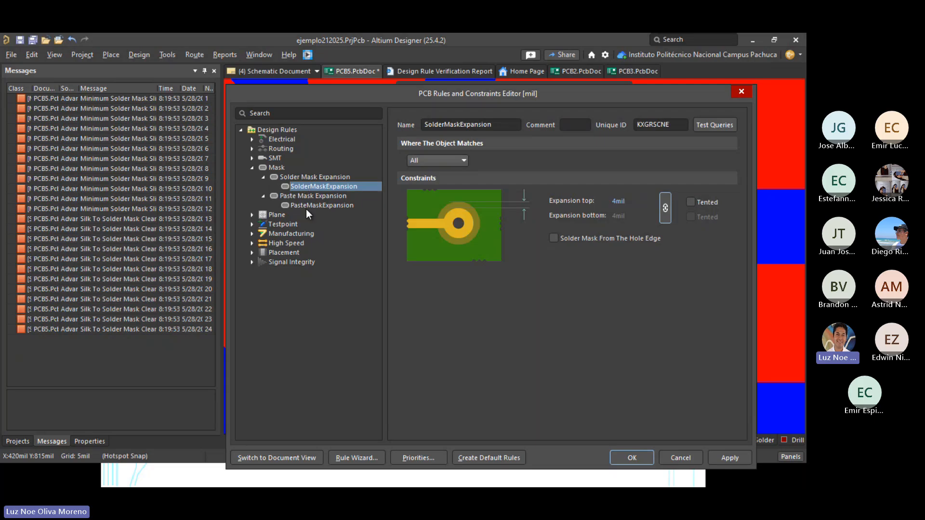
click(305, 205)
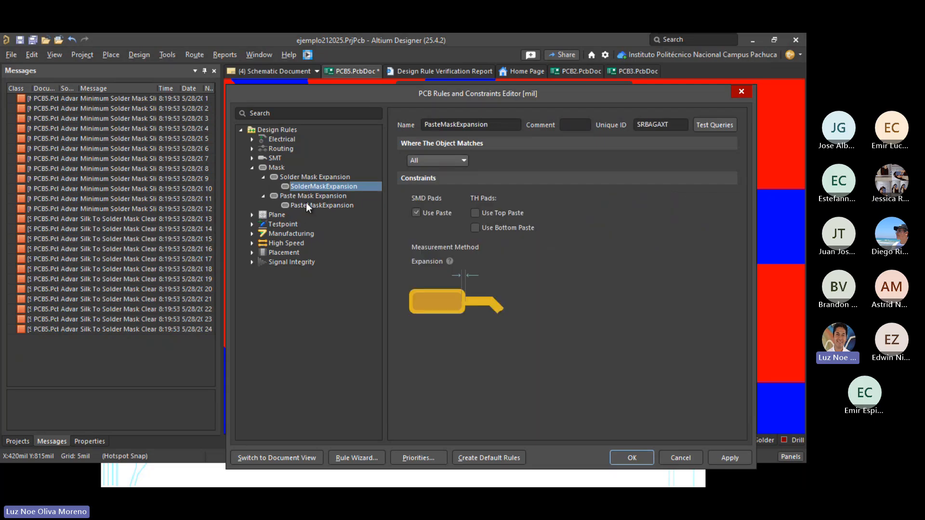
Step: Look through the SMT and Routing rules, including SMD Neck-Down, Width, Routing Via Style and Fanout_Default, for the solder mask constraint
click(251, 148)
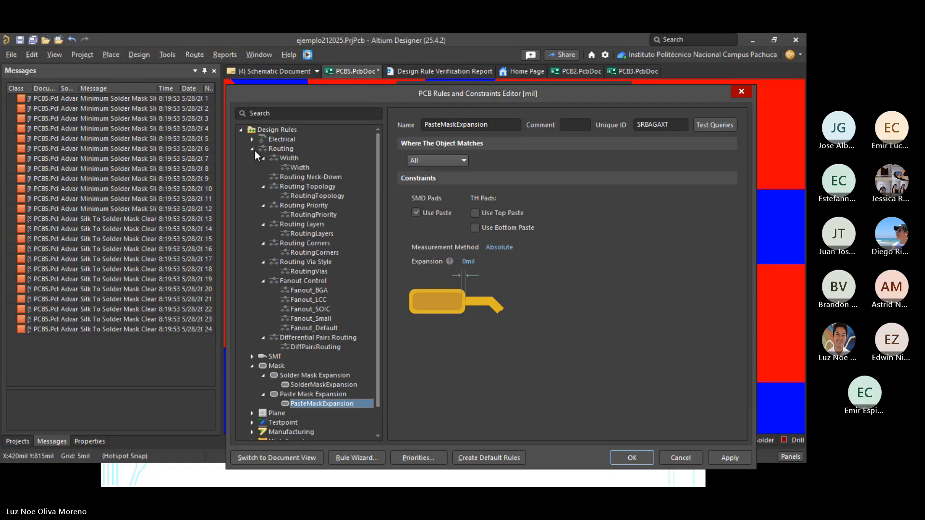
click(256, 152)
click(253, 159)
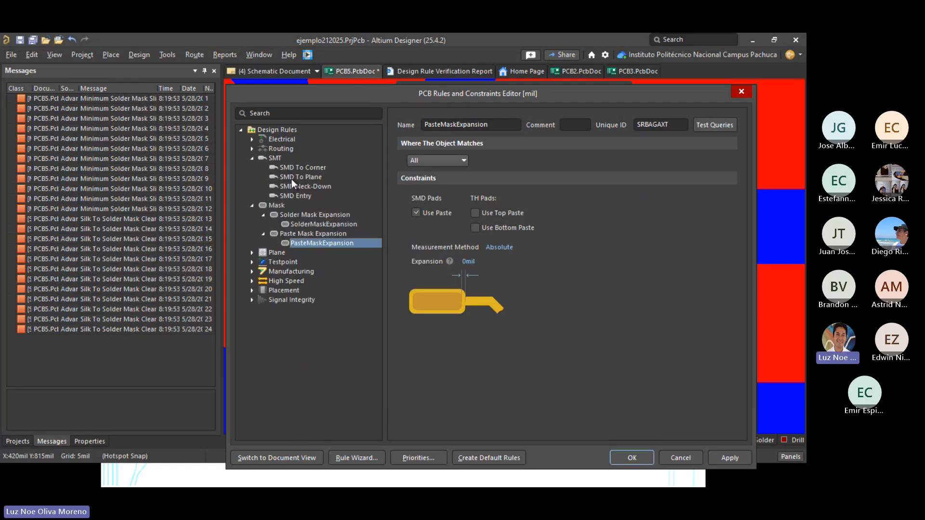
click(291, 177)
click(291, 187)
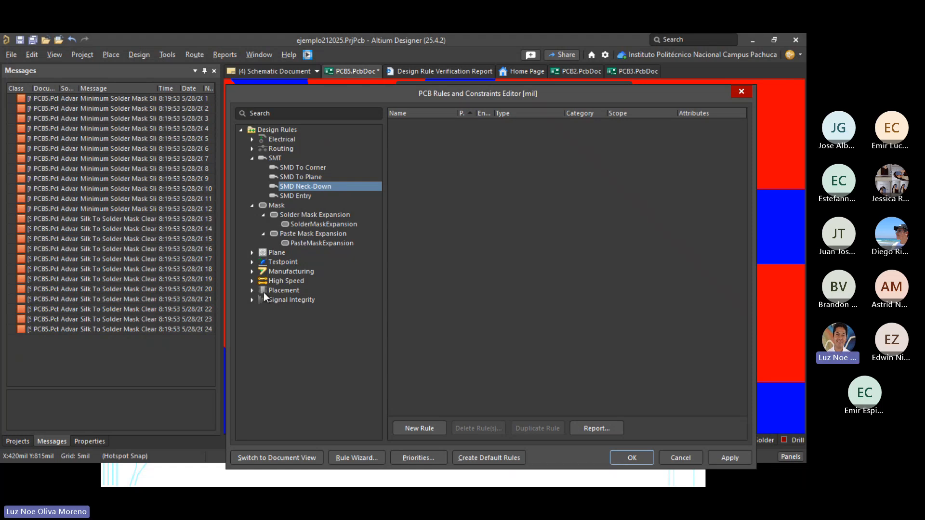
click(252, 149)
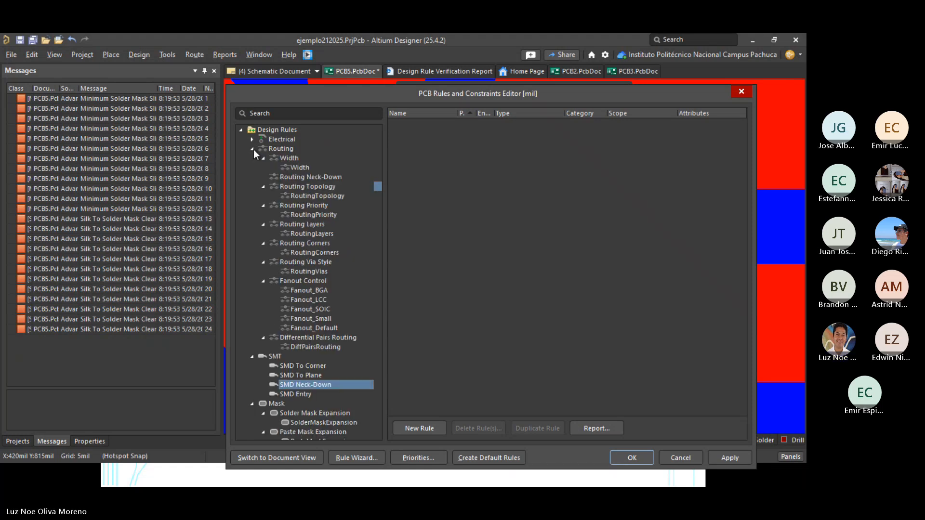
click(300, 168)
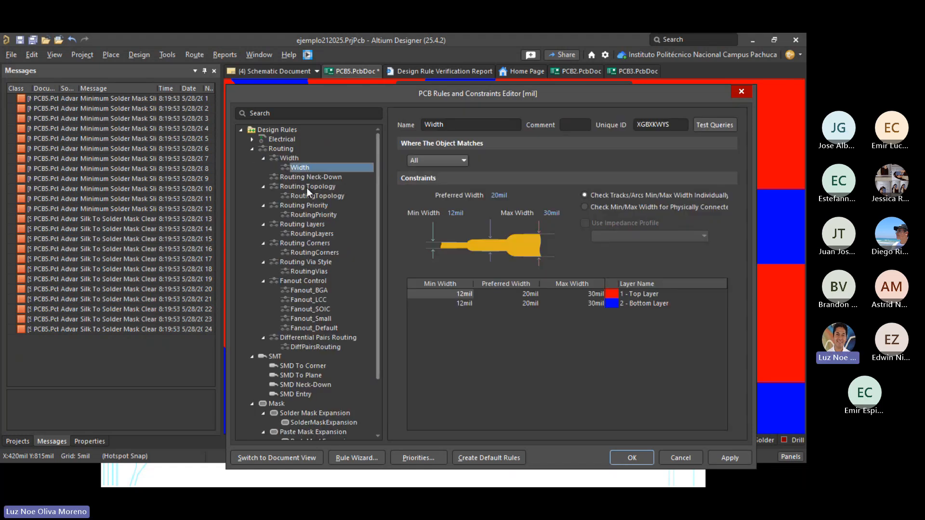
click(308, 233)
click(311, 261)
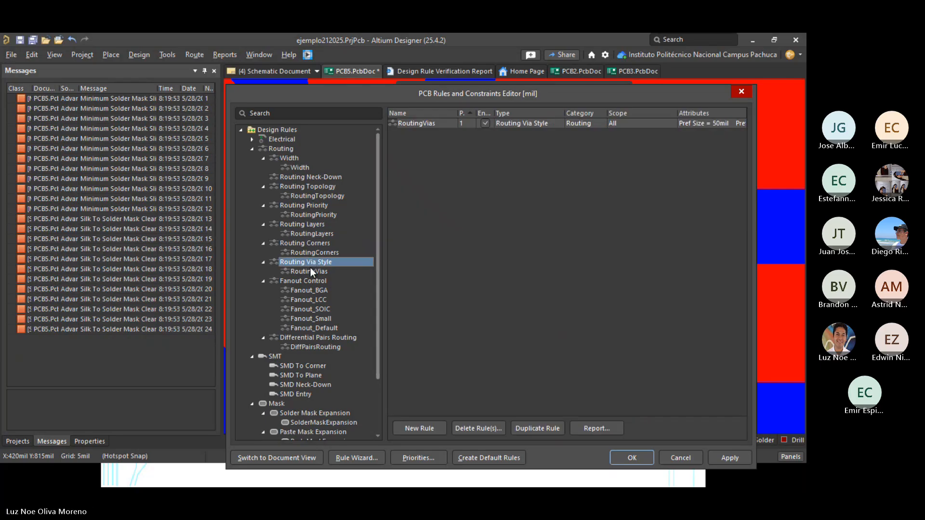
click(310, 272)
click(304, 343)
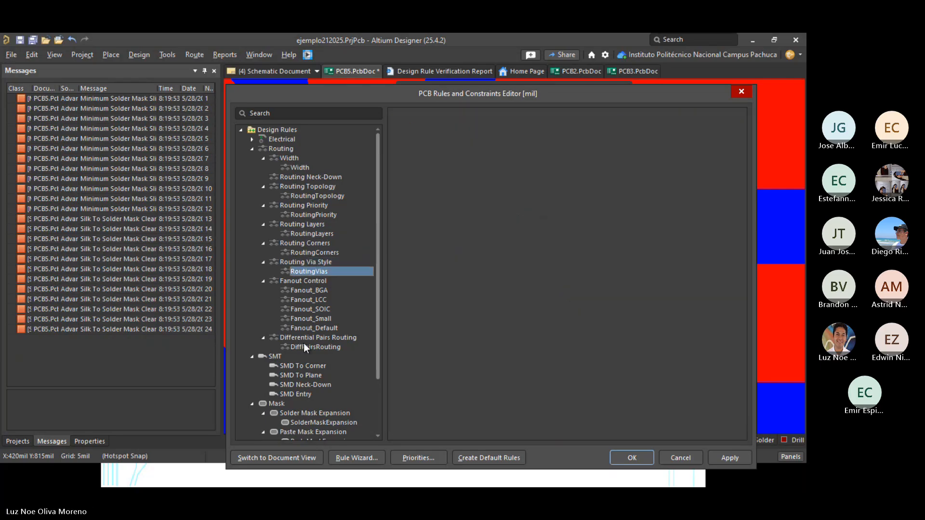
click(307, 326)
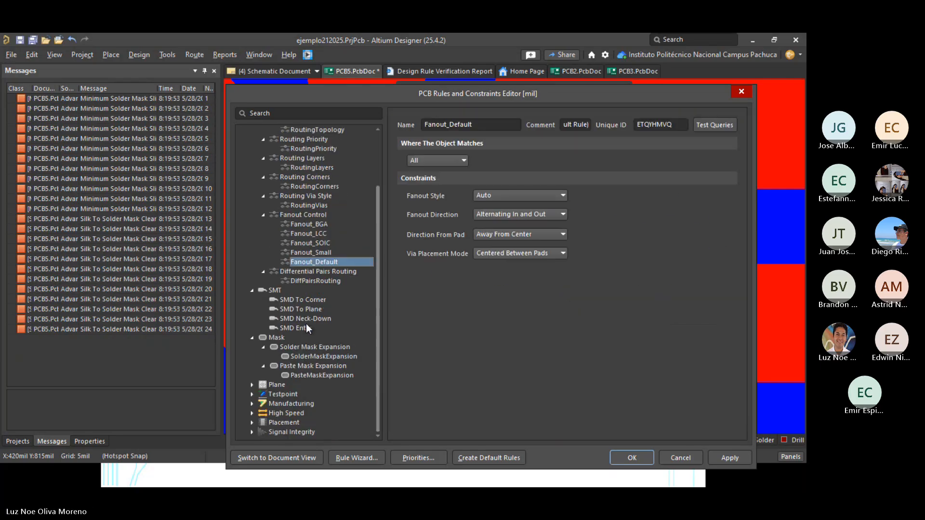
Step: Look through the SMT, Mask and Plane rules, including SMD Neck-Down, SolderMaskExpansion and PasteMaskExpansion, for the violated constraints
scroll(299, 303, down, 2)
click(306, 311)
click(310, 320)
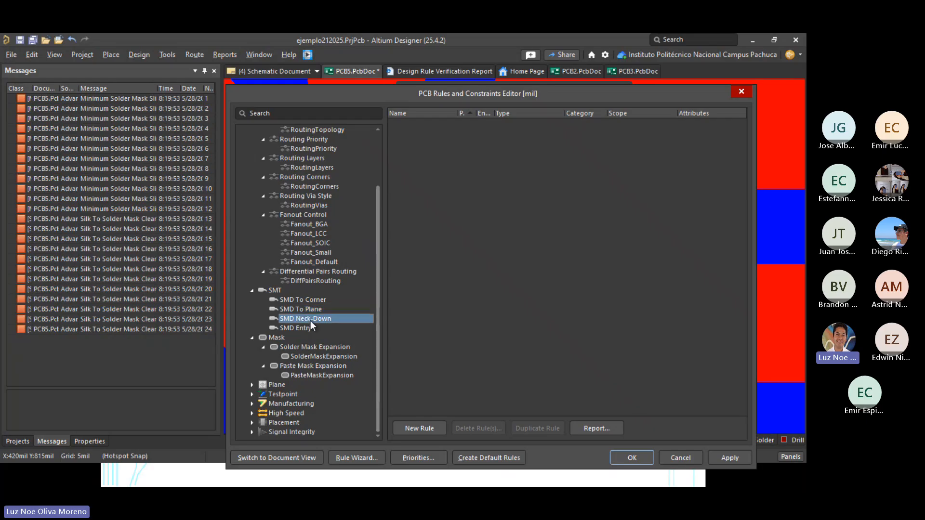
click(310, 327)
click(303, 356)
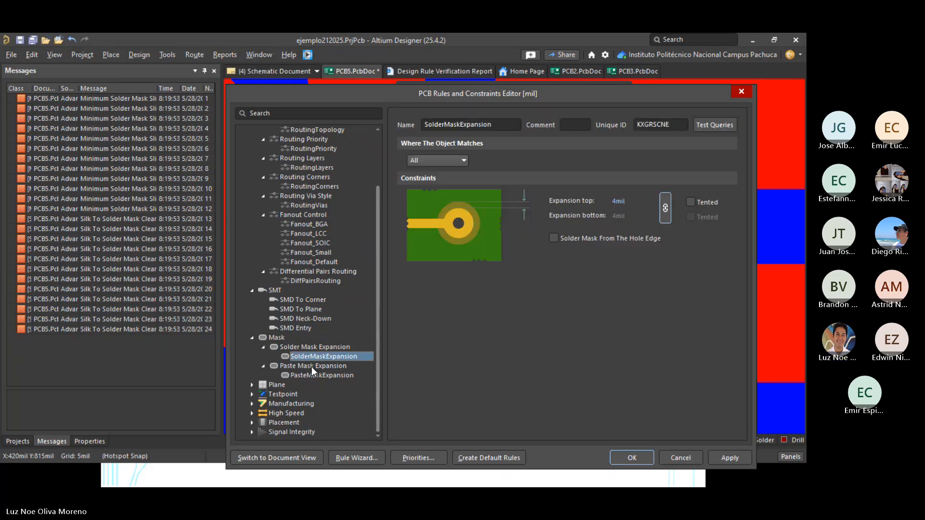
click(311, 376)
click(252, 385)
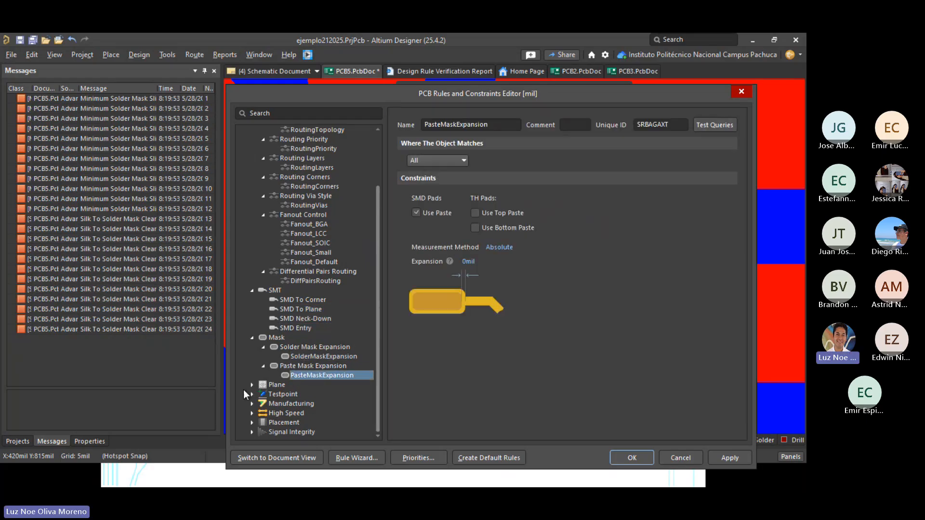
click(264, 394)
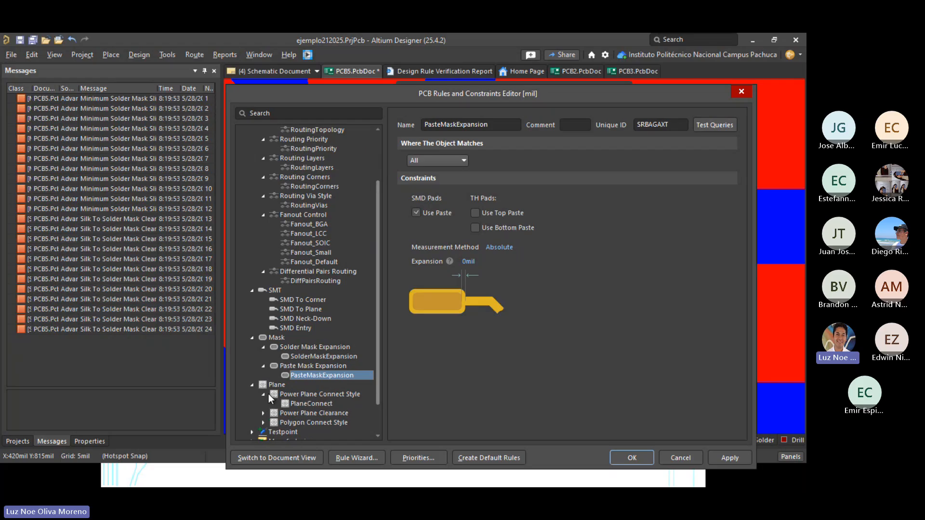
scroll(268, 393, down, 2)
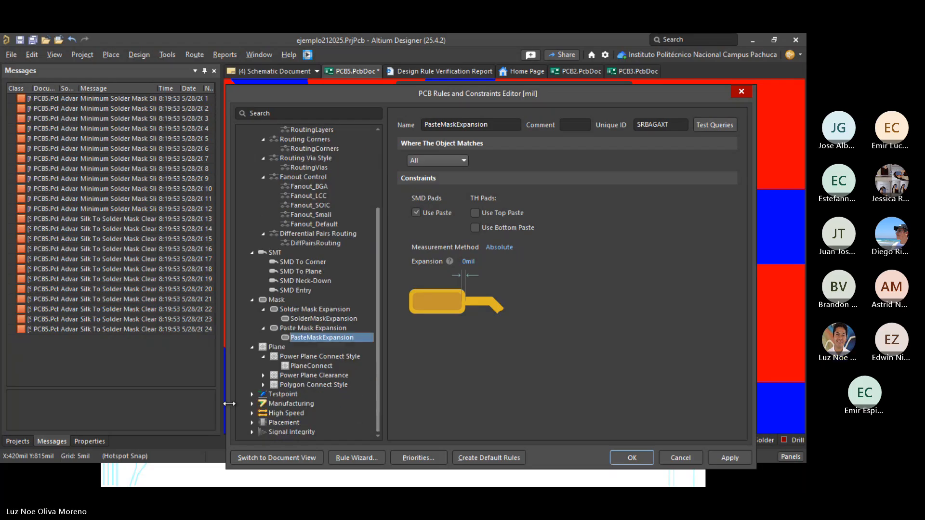
Step: Find the MinimumSolderMaskSliver rule under Manufacturing, set its minimum solder mask sliver to 1 mil and apply it
click(252, 404)
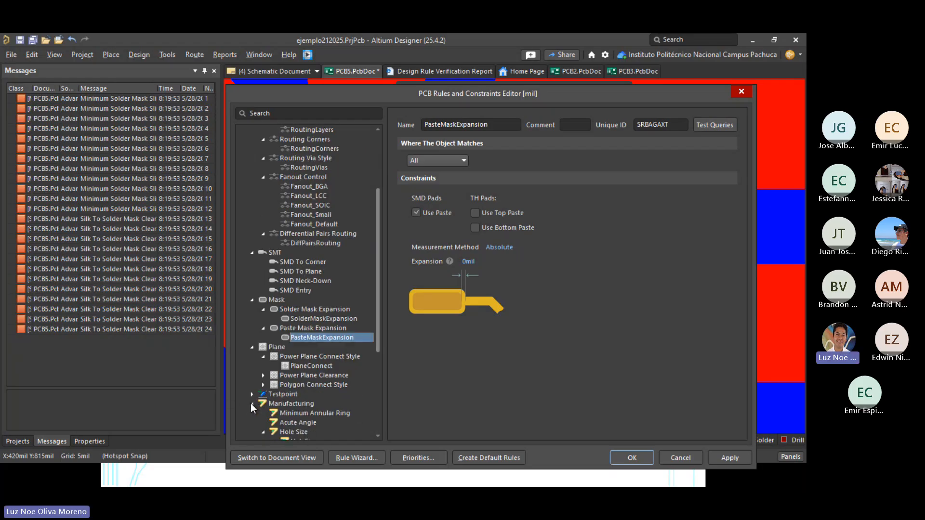
scroll(291, 356, down, 5)
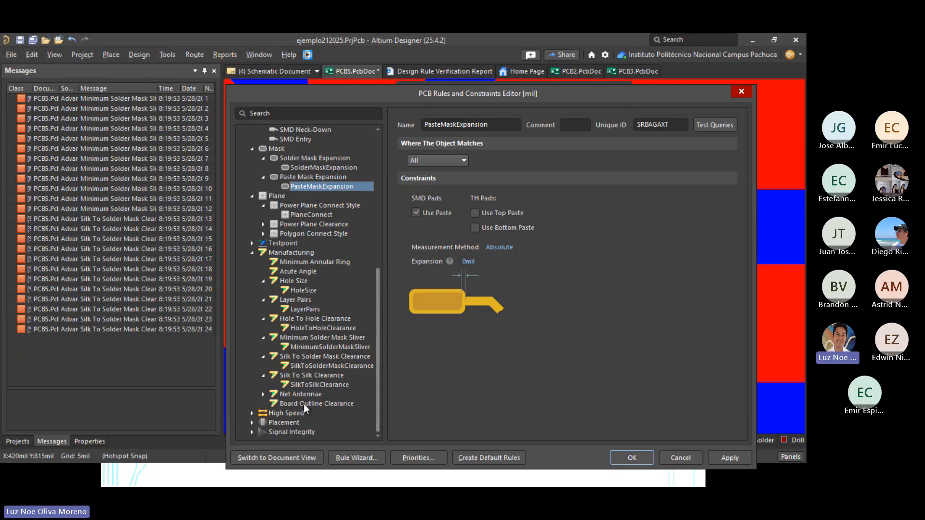
click(306, 384)
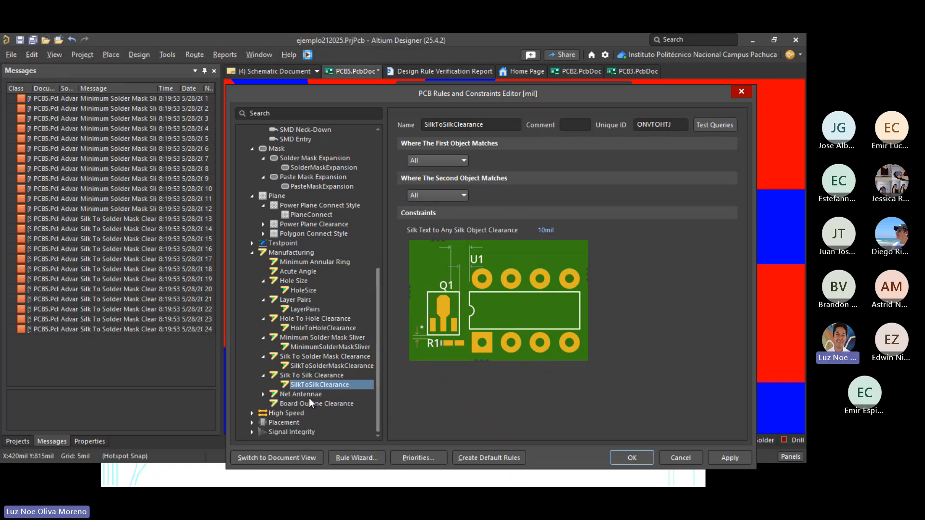
click(320, 364)
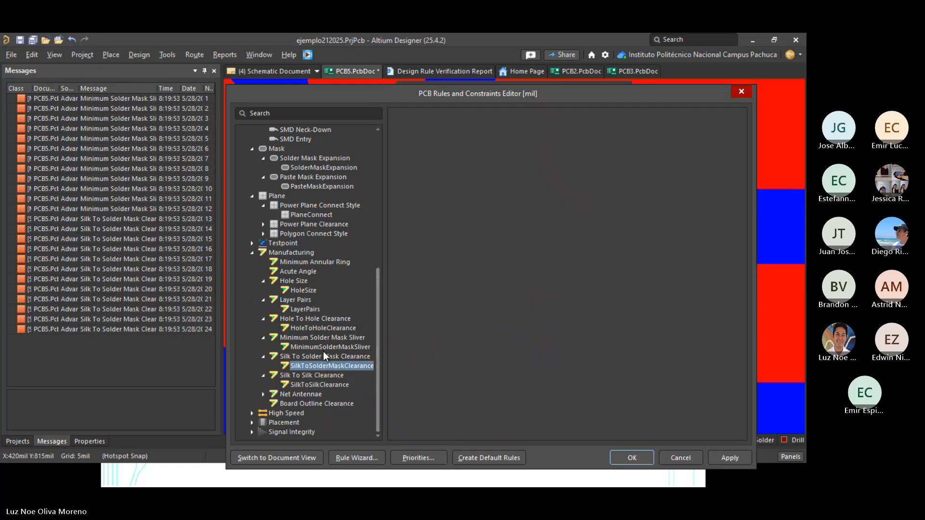
click(341, 347)
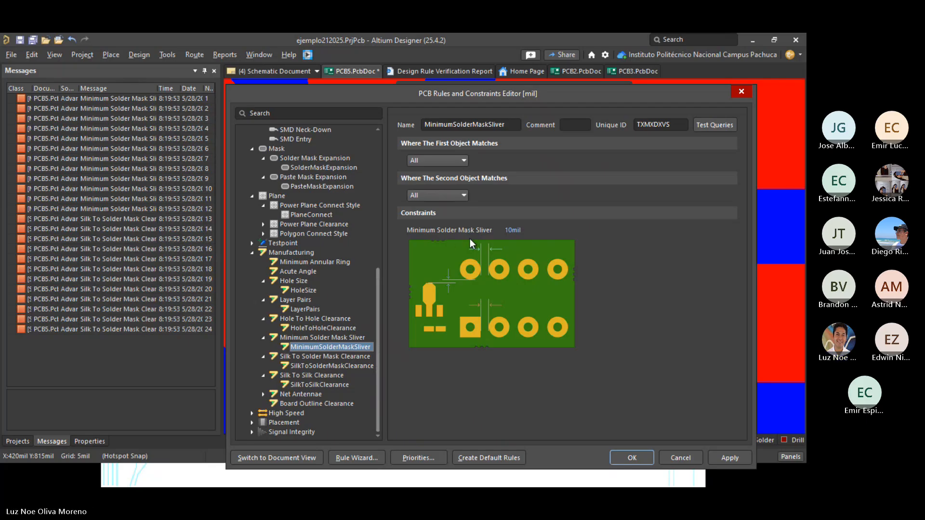
click(514, 229)
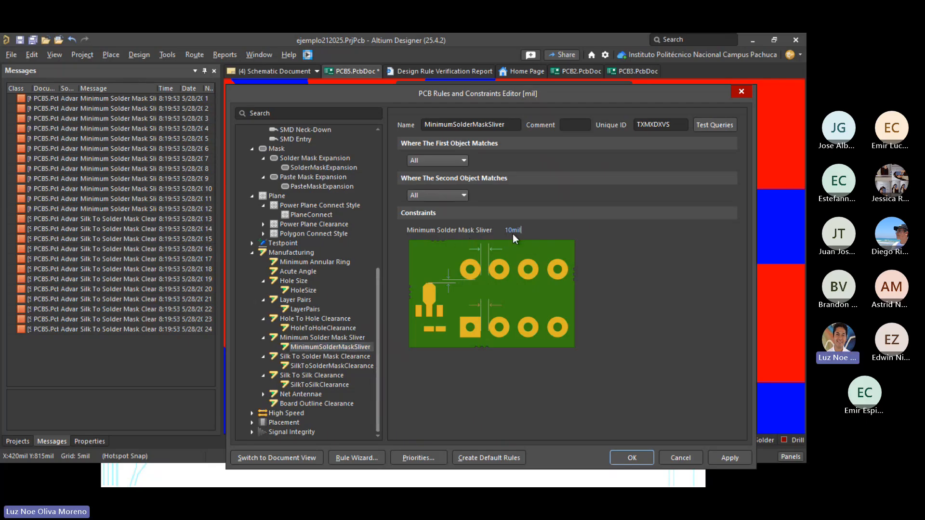
drag(513, 231, 518, 231)
key(Left)
key(BackSpace)
click(629, 232)
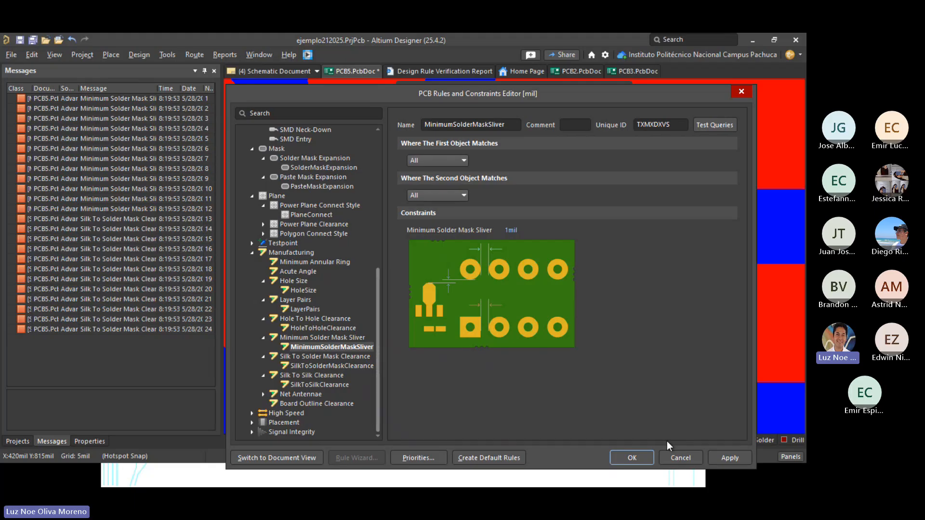
click(730, 458)
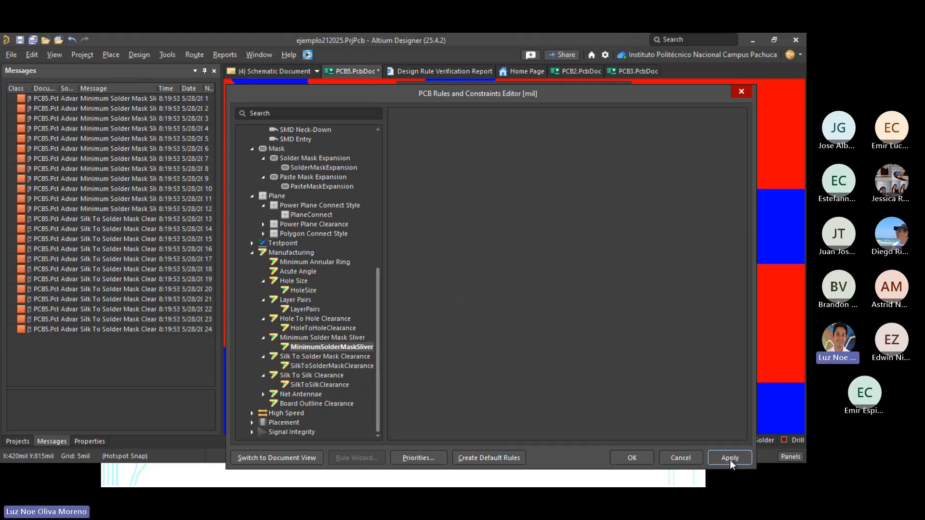
Step: Set the SilkToSolderMaskClearance rule's silkscreen to object minimum clearance to 1 mil and accept the design rules
click(328, 331)
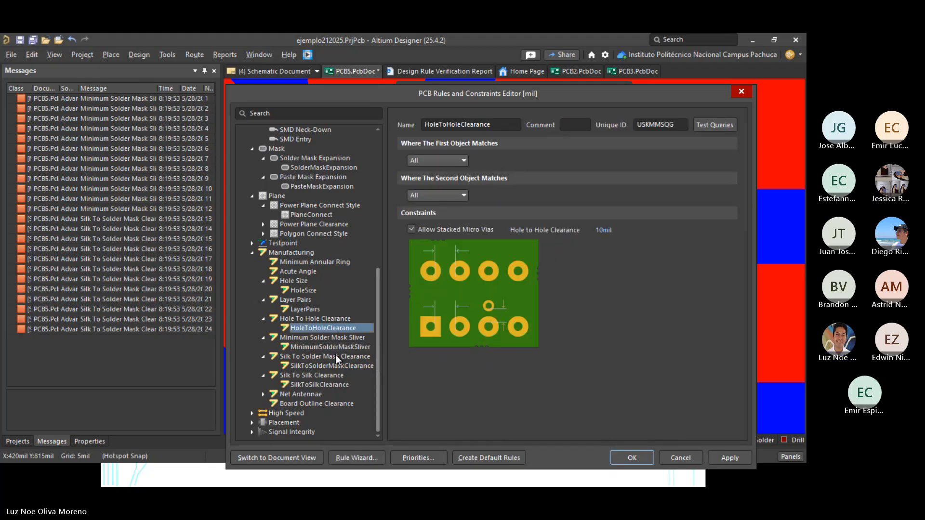
click(308, 307)
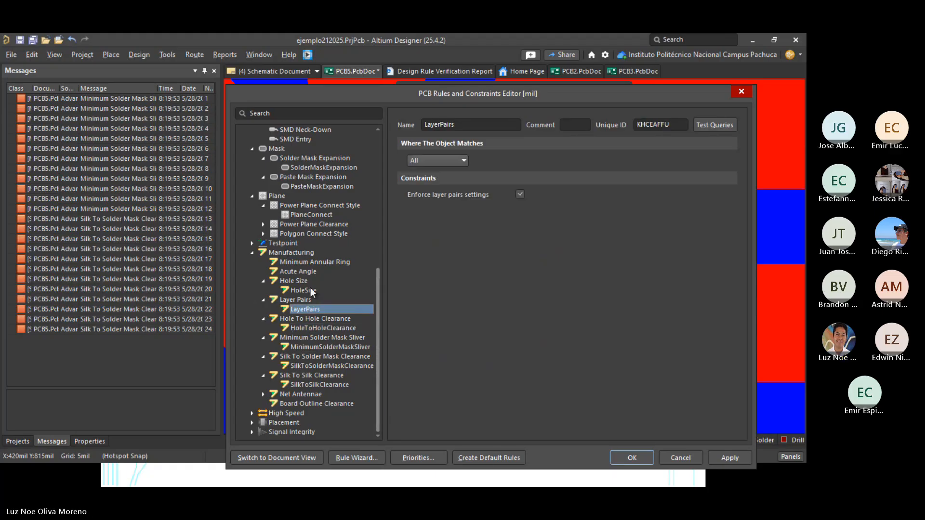
click(311, 289)
click(315, 345)
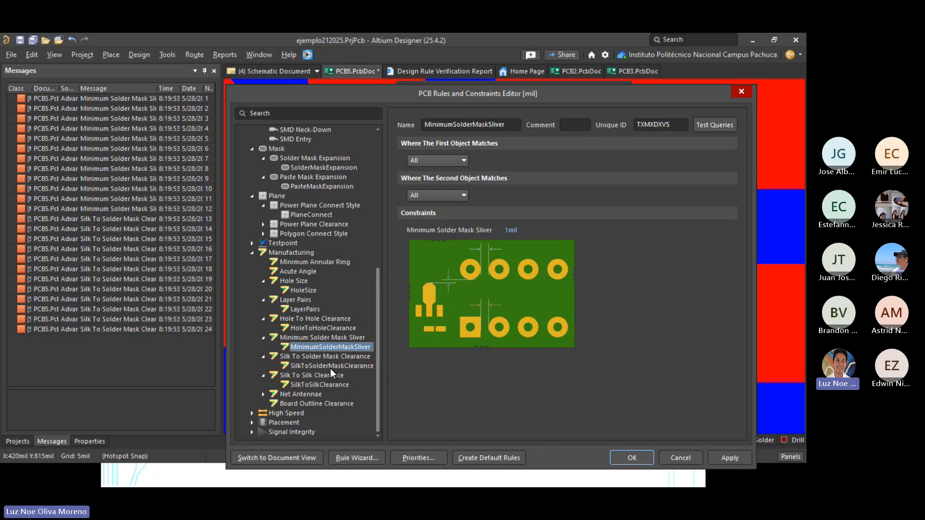
click(351, 365)
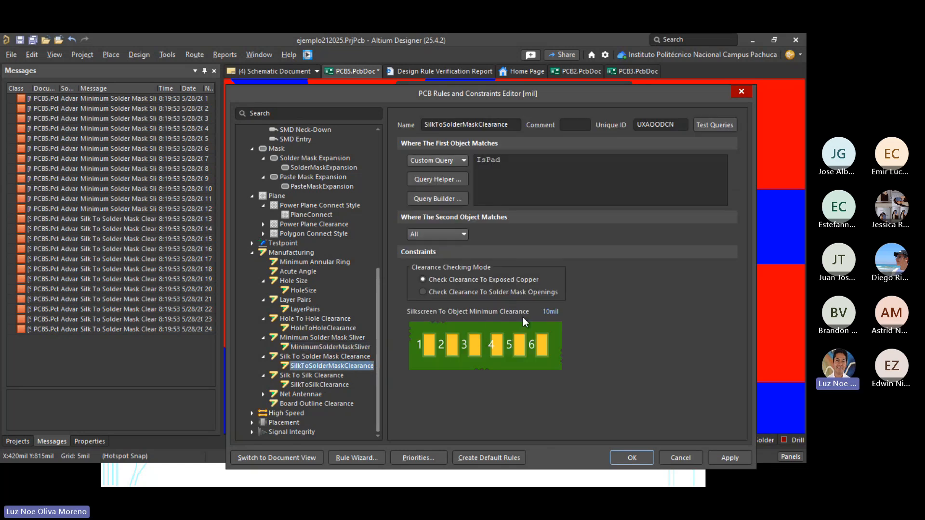
click(550, 312)
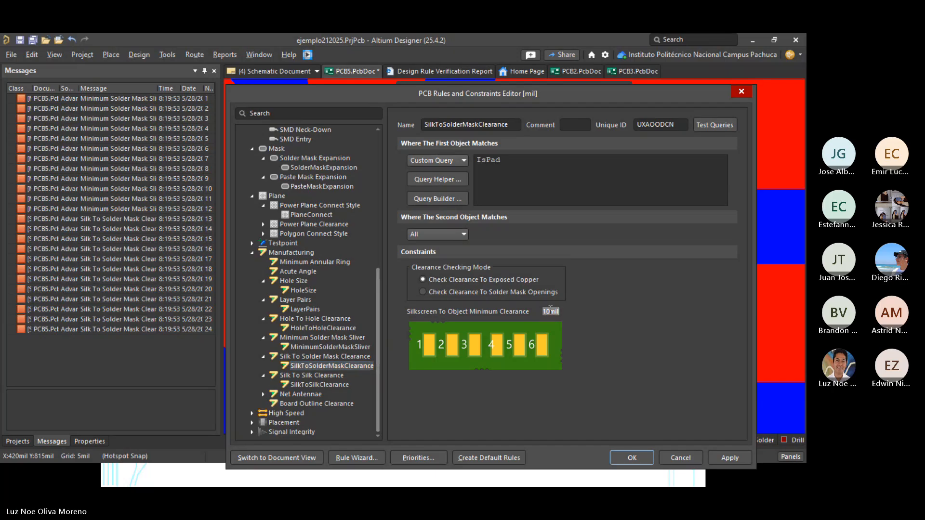
key(BackSpace)
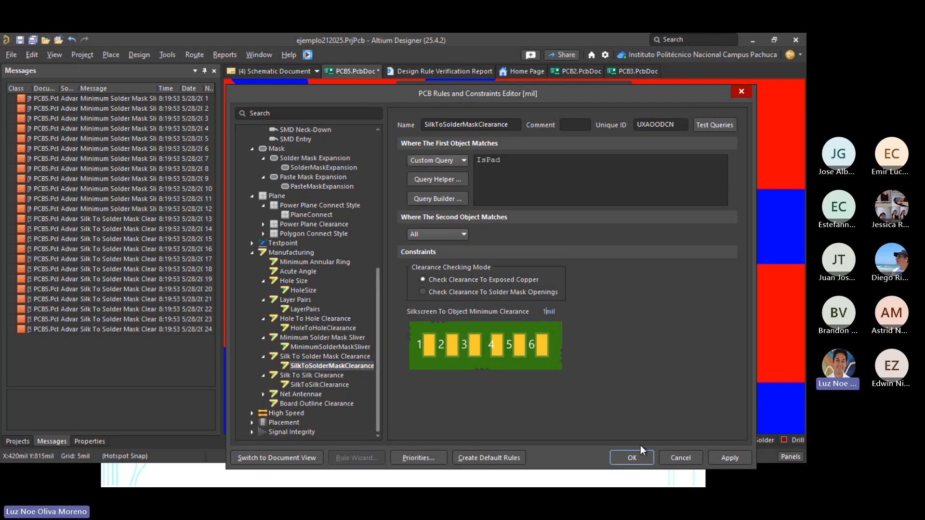
click(633, 460)
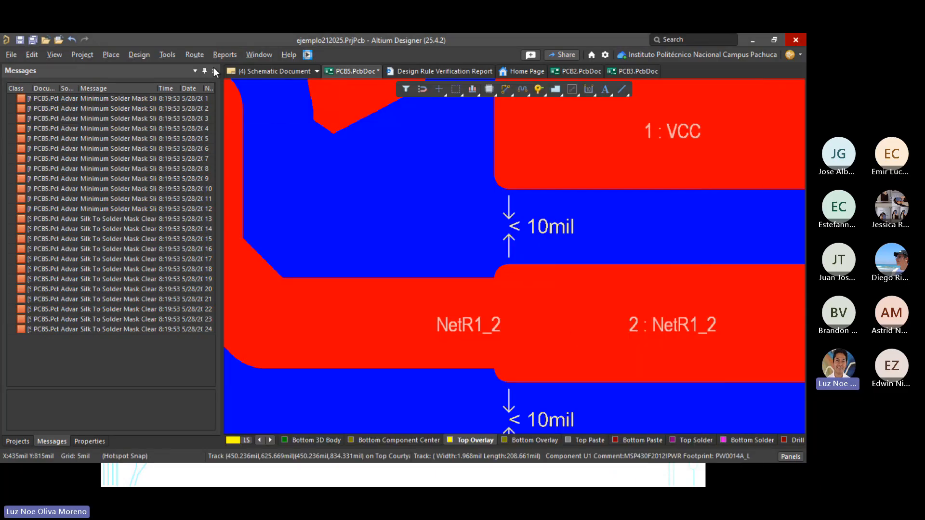
Step: Rerun the Design Rule Check on the board and review the verification report's rule violations and warnings
click(157, 51)
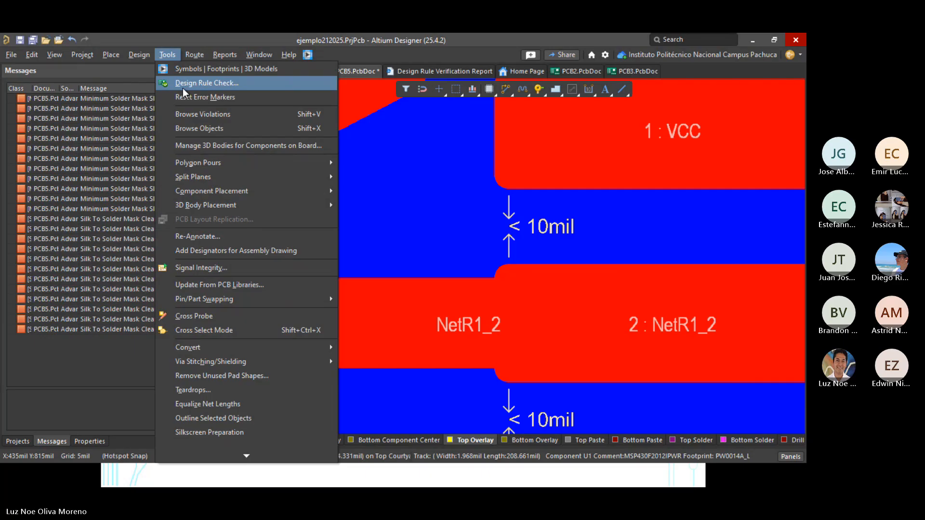
key(Escape)
click(271, 442)
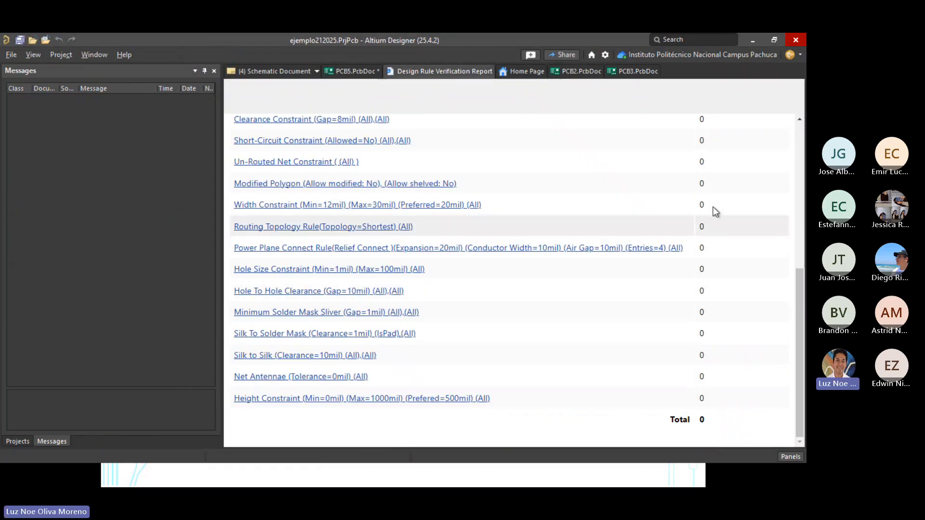
scroll(712, 355, up, 5)
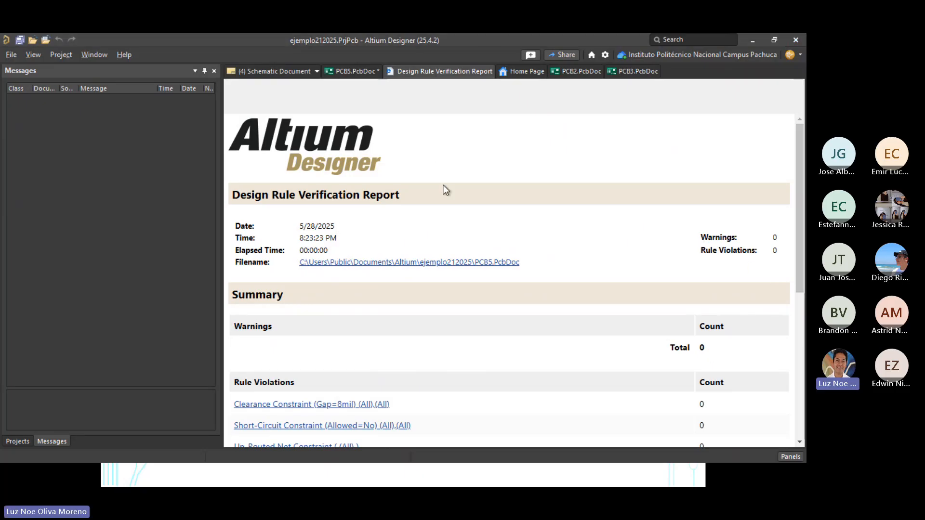
Step: Return to the PCB5 layout and inspect the board's pads, tracks and silkscreen around U1, R3 and the connectors
click(349, 71)
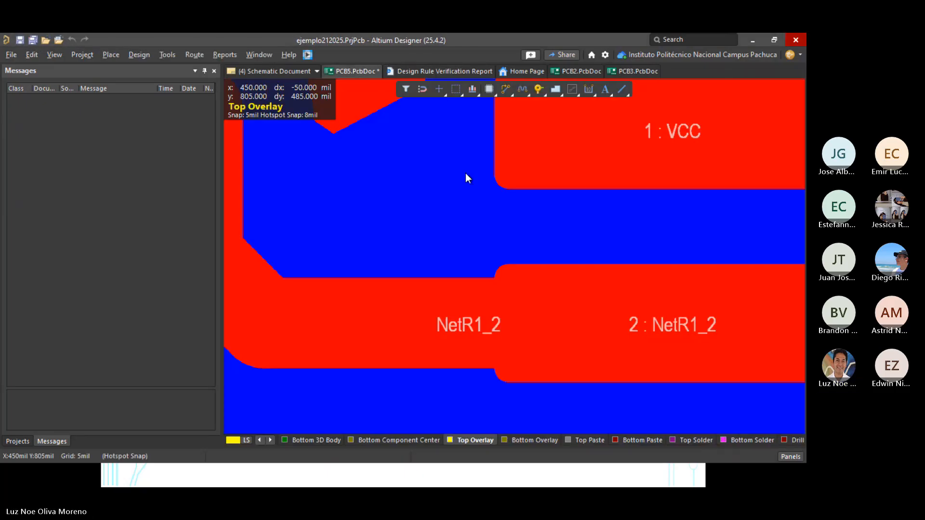
ctrl+scroll(494, 264, down, 8)
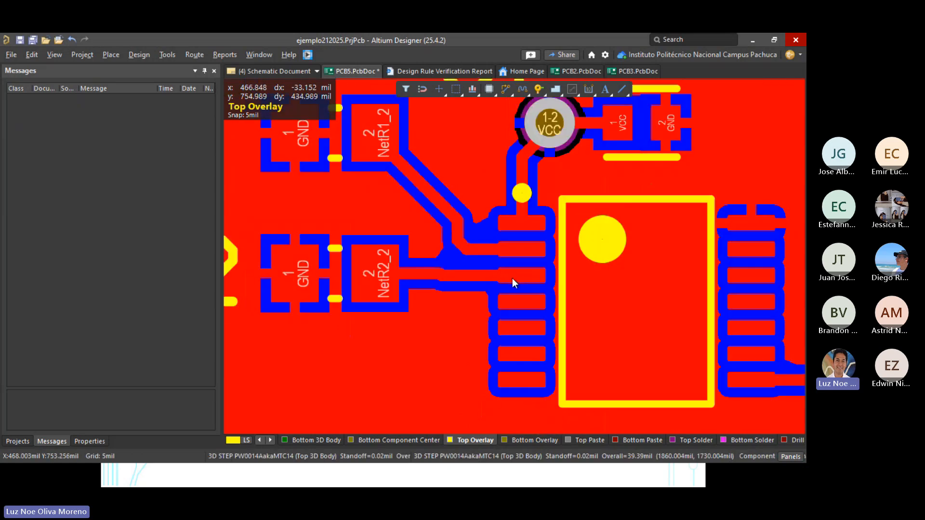
ctrl+scroll(513, 279, down, 5)
right_drag(361, 354, 258, 281)
click(445, 421)
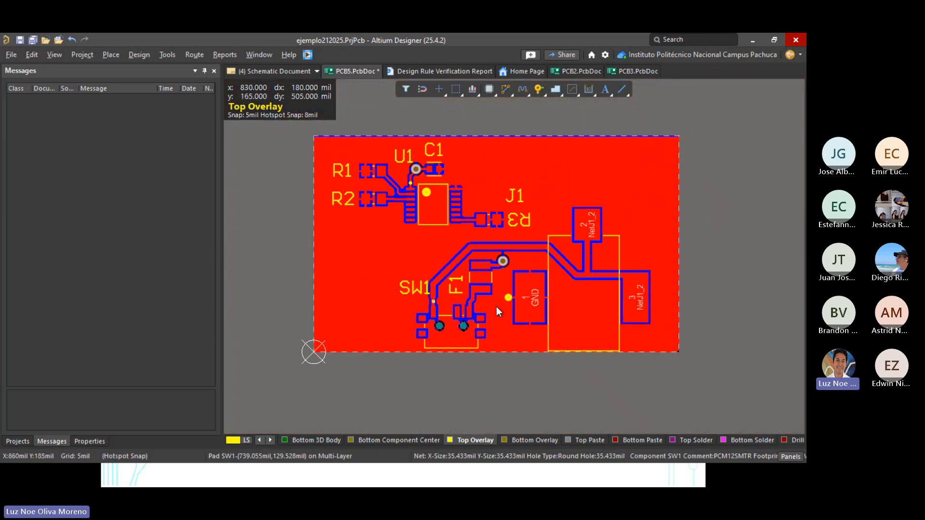
ctrl+scroll(430, 184, up, 3)
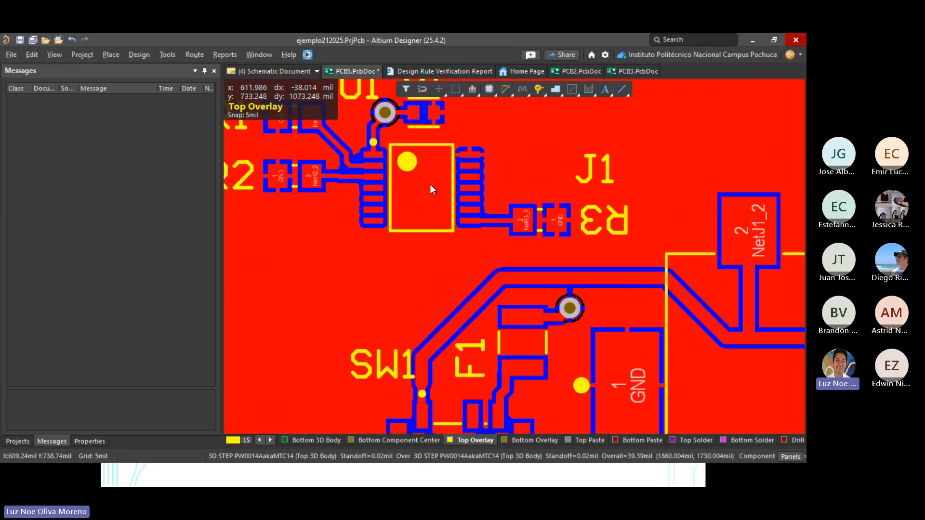
ctrl+scroll(427, 185, up, 2)
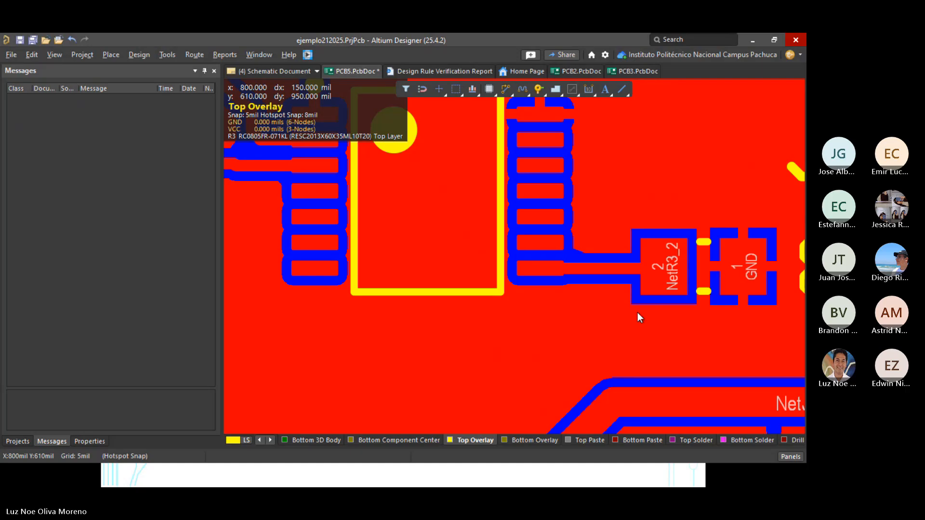
ctrl+scroll(637, 318, down, 5)
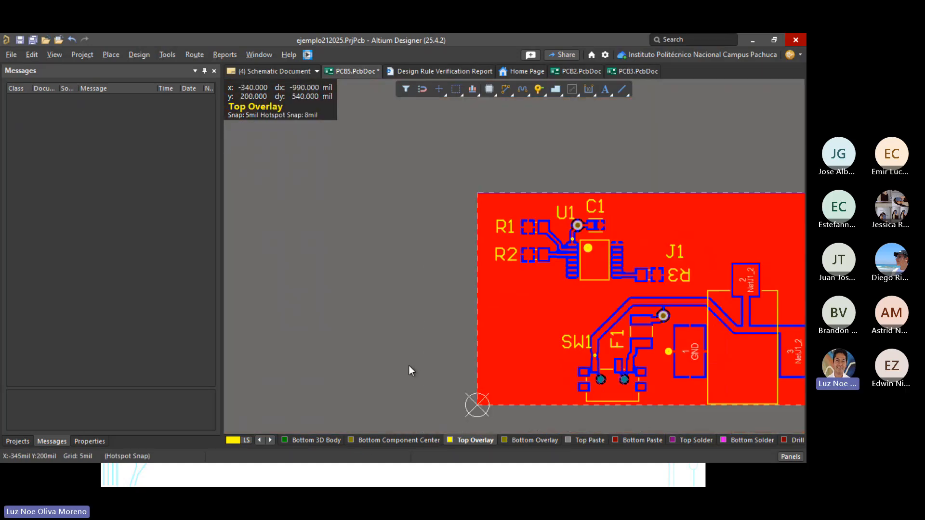
right_drag(383, 358, 243, 305)
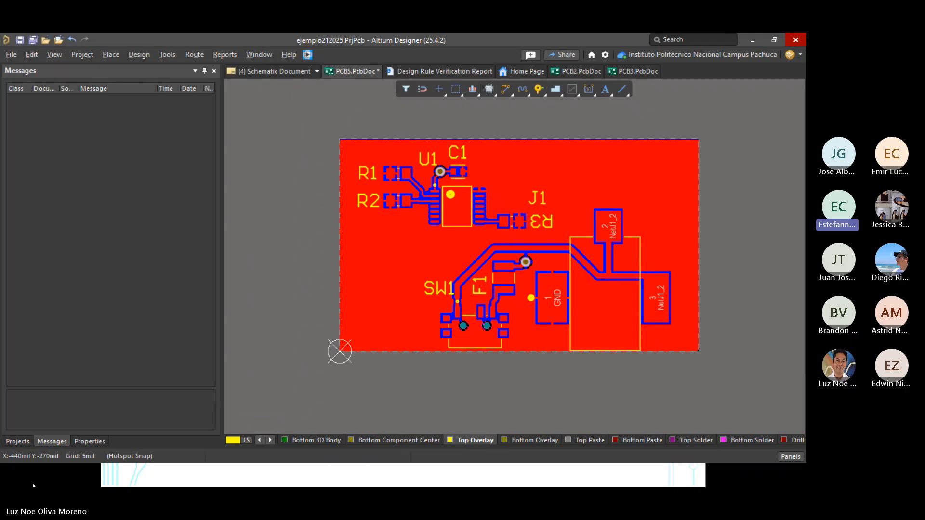
Step: Switch to Firefox and open the electronica-ipn.com site
click(14, 475)
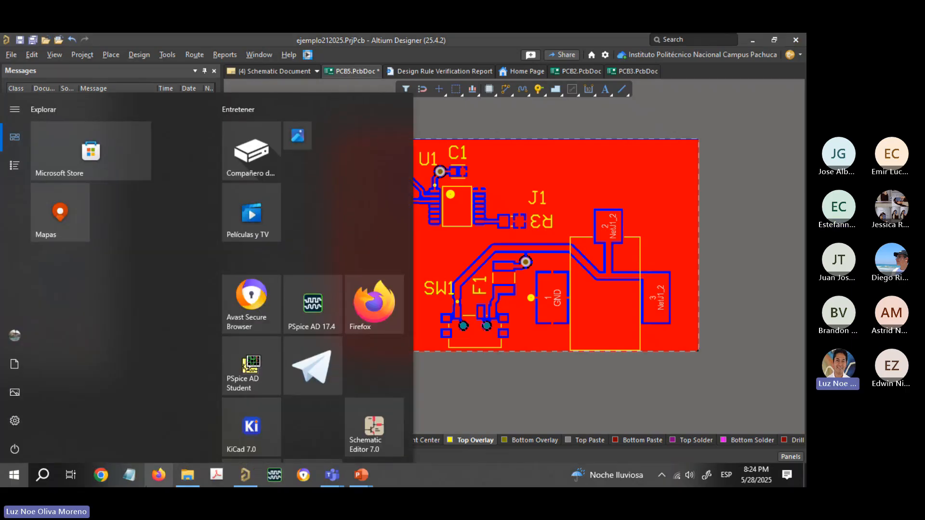
click(156, 477)
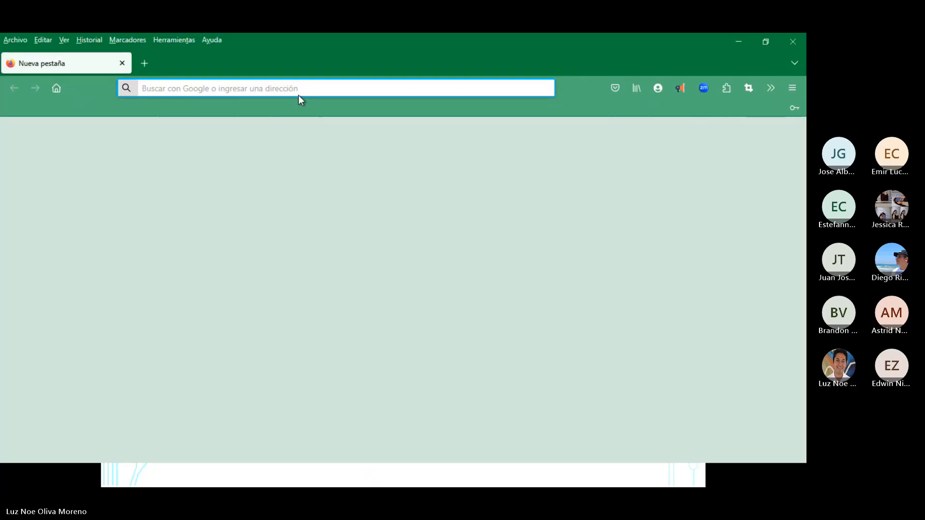
click(299, 93)
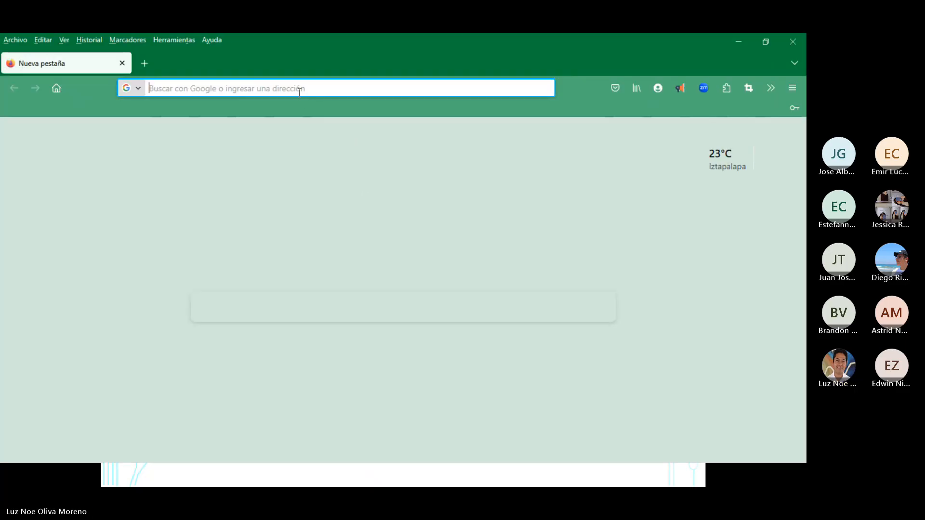
text(E)
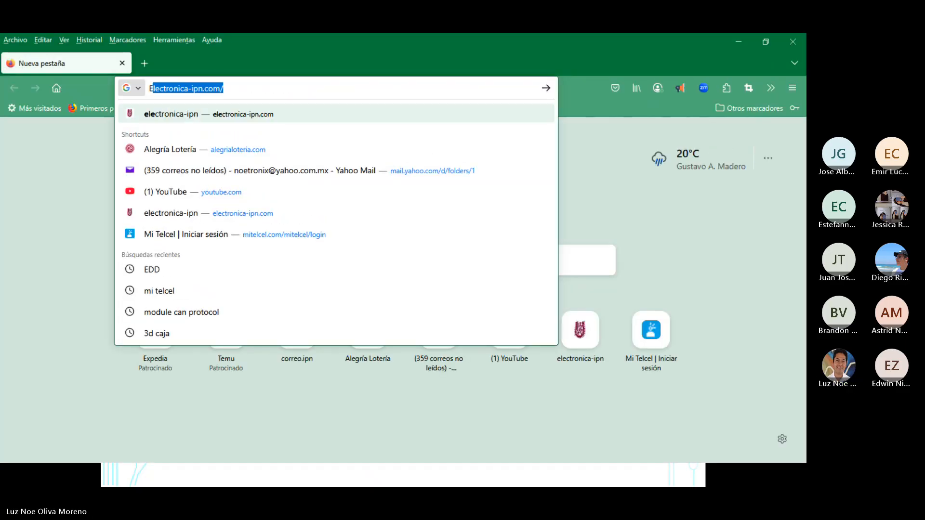
text(LEC)
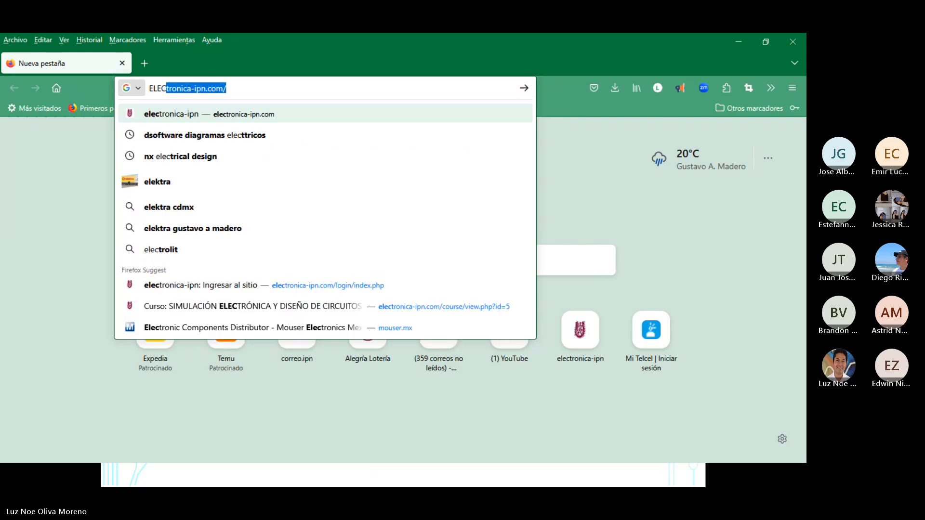
key(Return)
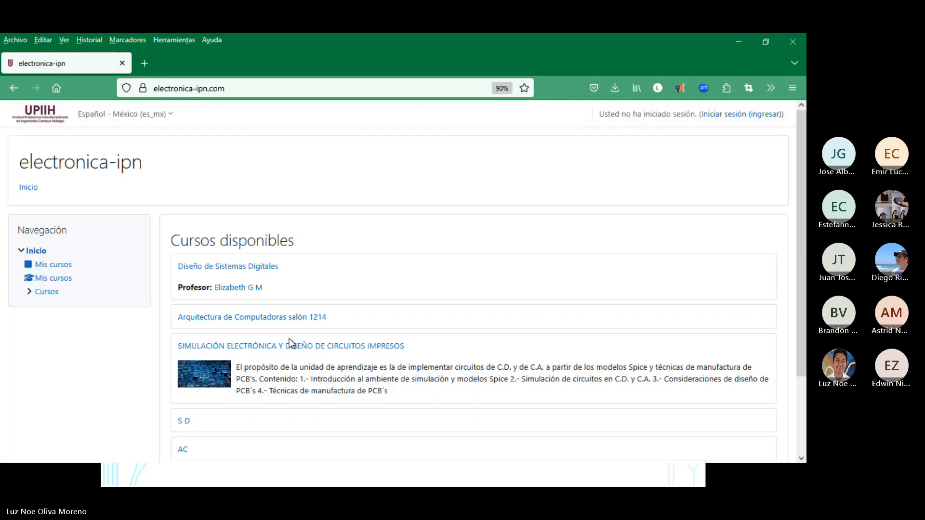
Step: Open the SIMULACIÓN ELECTRÓNICA Y DISEÑO DE CIRCUITOS IMPRESOS course, bring up the password manager's vault unlock for its login and return to the login page
click(292, 345)
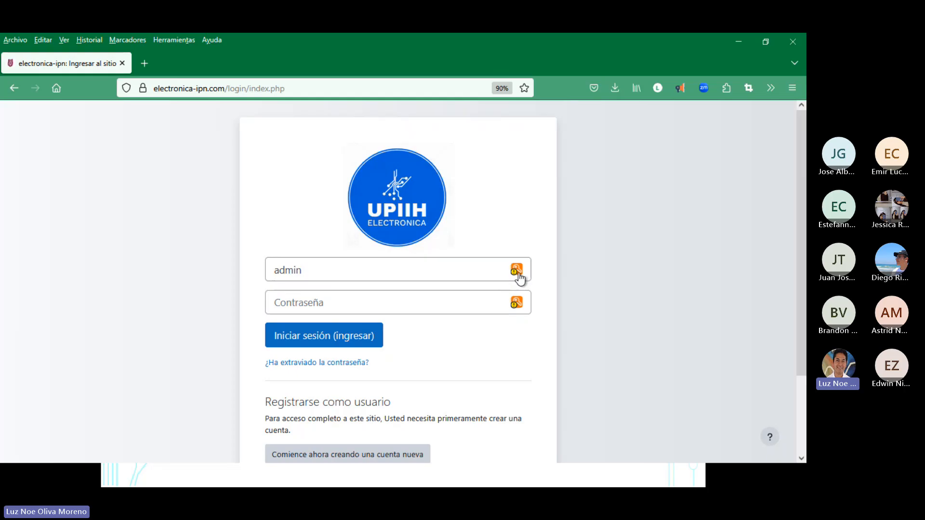
click(518, 273)
click(464, 376)
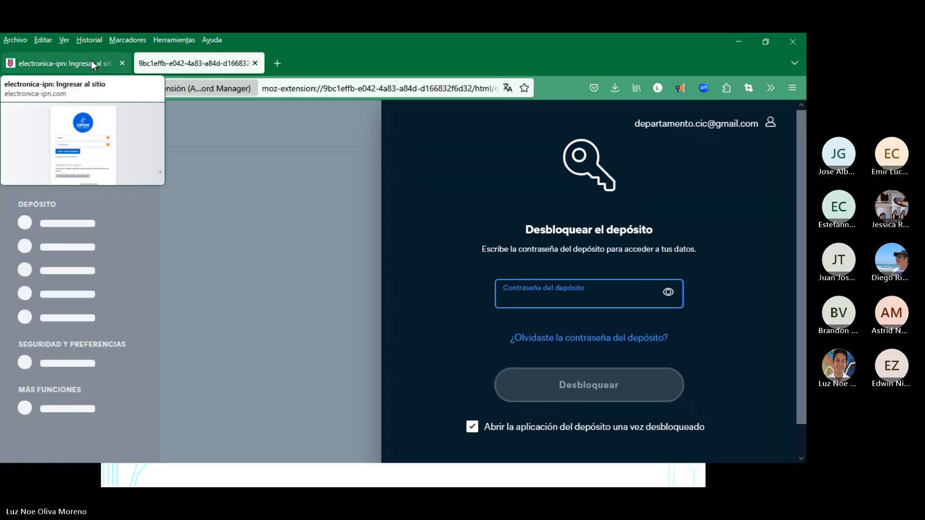
click(95, 62)
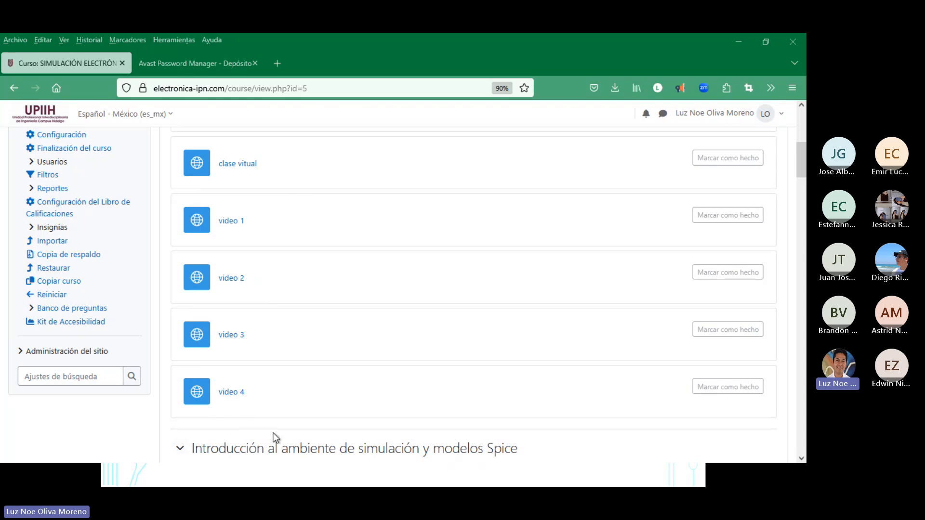
Step: View the video 1 resource page and go back to the course's PROPÓSITO DE LA UNIDAD DE APRENDIZAJE section
click(235, 225)
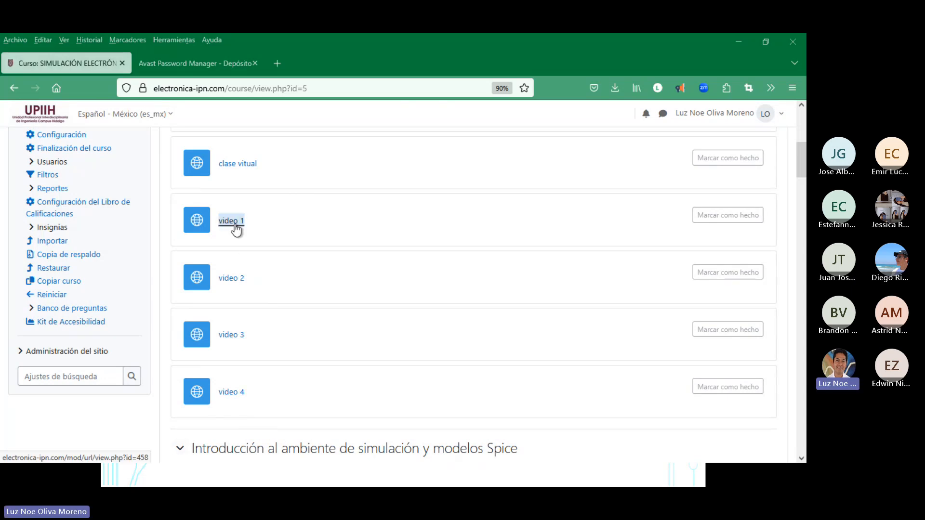
scroll(315, 254, down, 5)
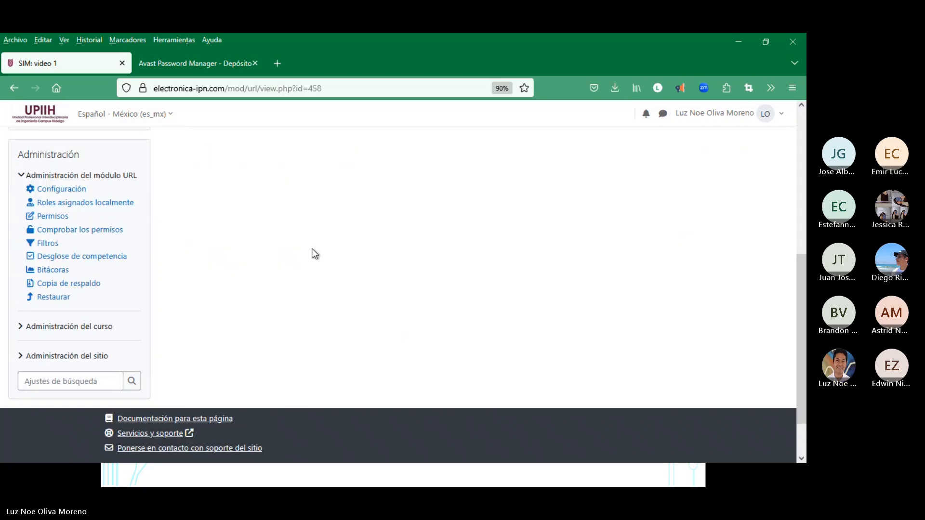
scroll(289, 254, up, 5)
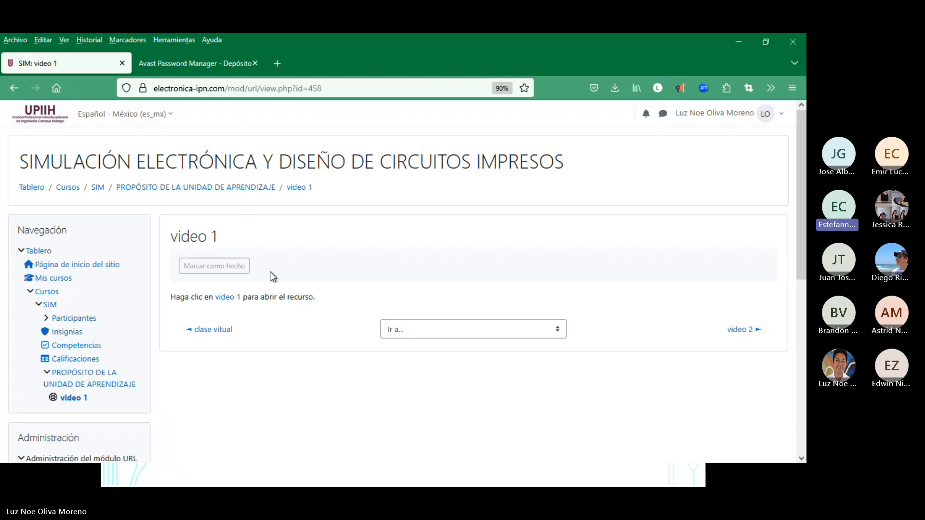
click(167, 187)
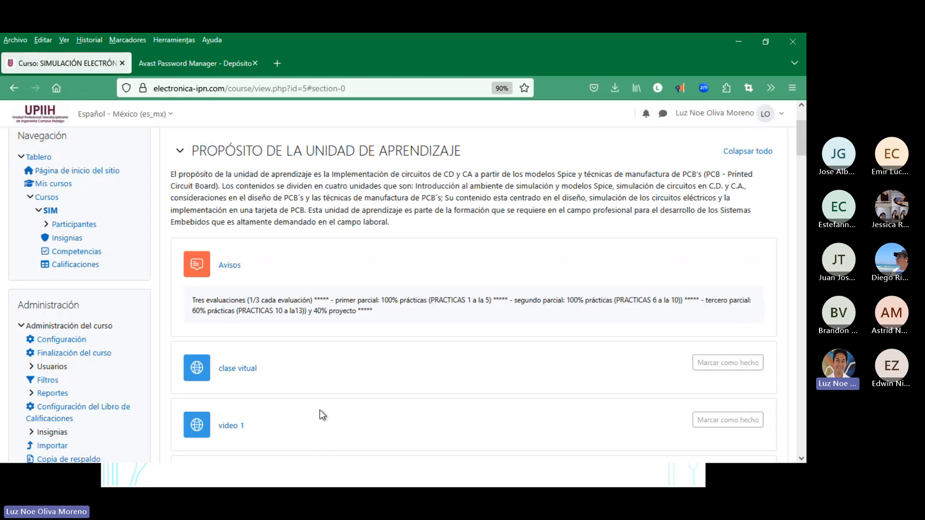
Step: Look through the course's video links, Spice and circuit simulation sections, and the practice assignments and resources on PCB design
scroll(293, 325, down, 4)
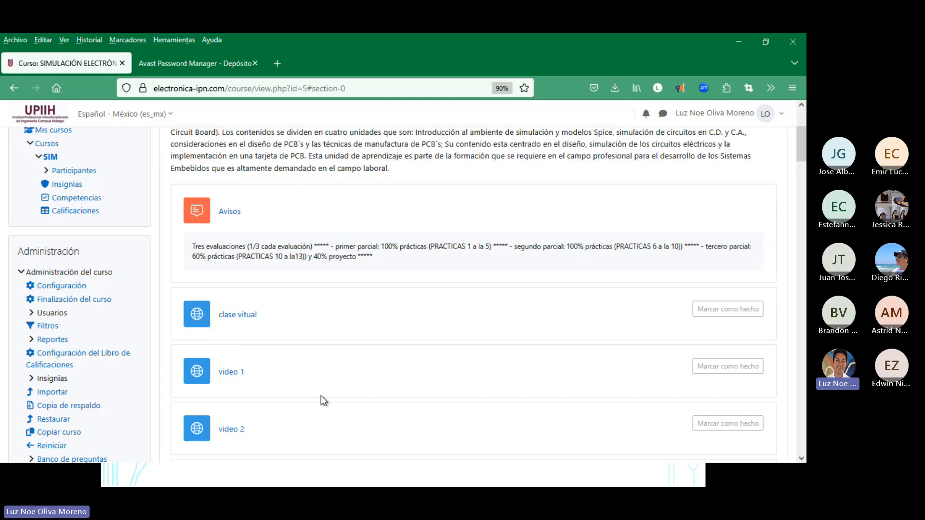
scroll(321, 395, down, 3)
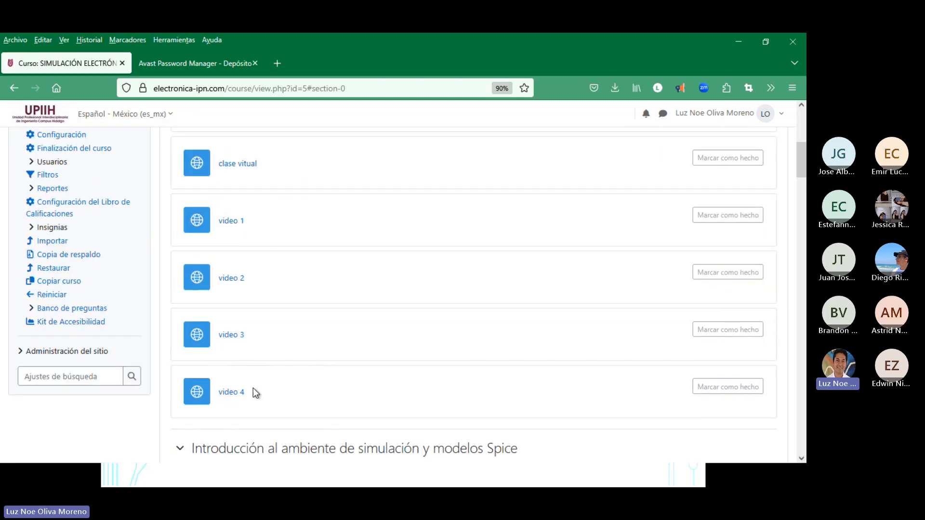
scroll(256, 386, down, 6)
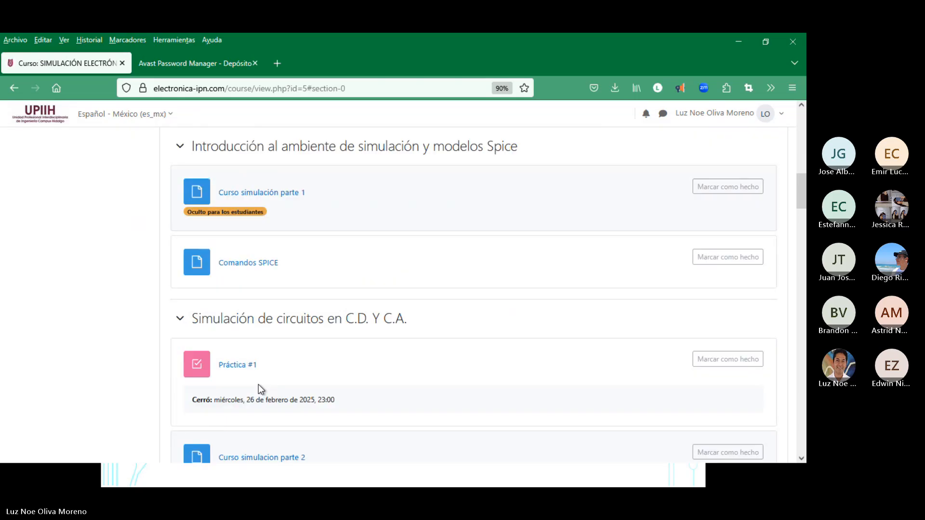
scroll(258, 385, up, 3)
scroll(261, 376, up, 3)
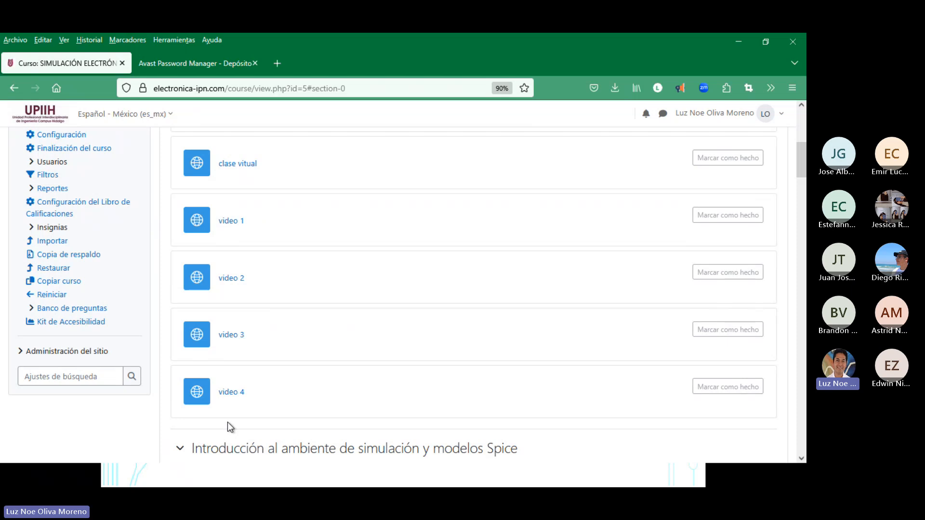
scroll(226, 423, down, 10)
scroll(227, 418, down, 15)
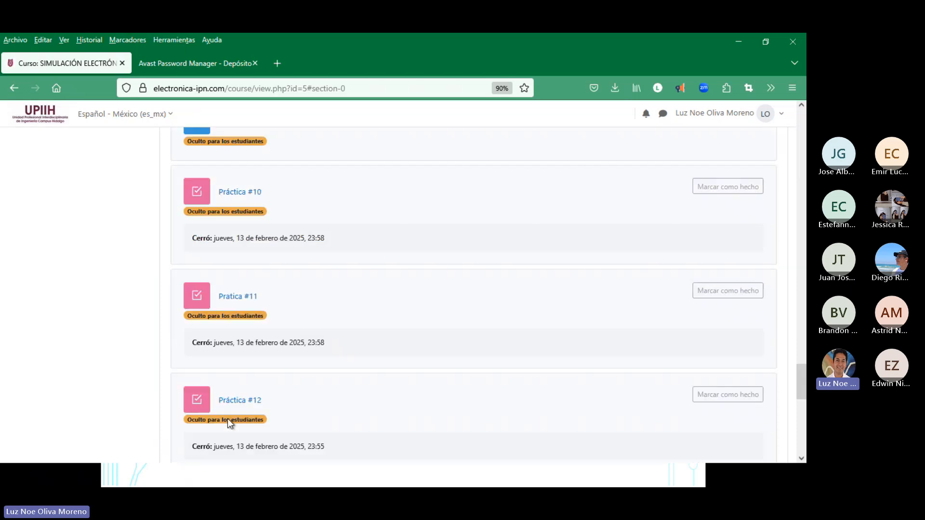
scroll(227, 419, up, 5)
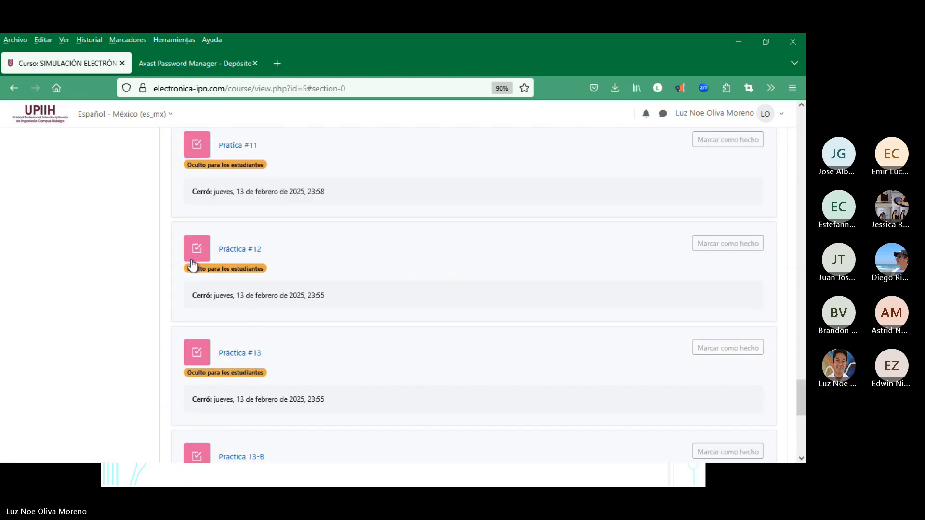
scroll(496, 308, up, 20)
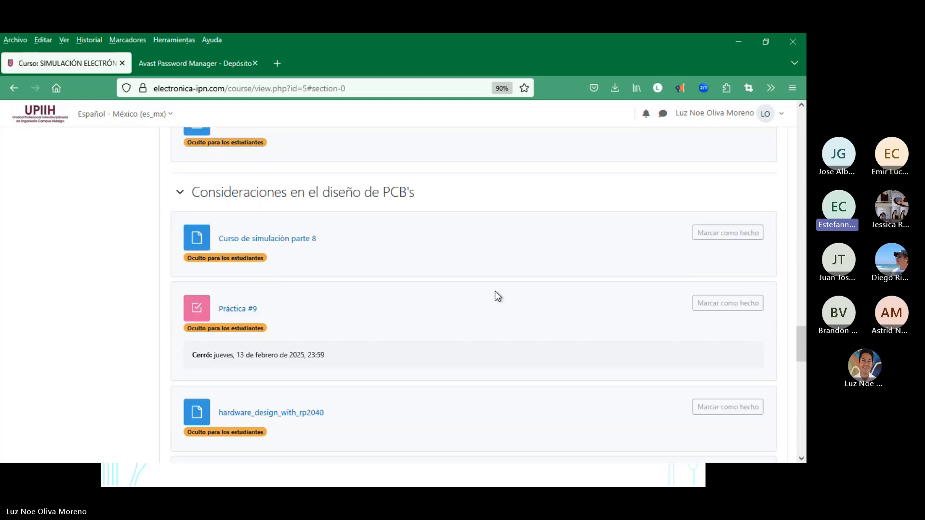